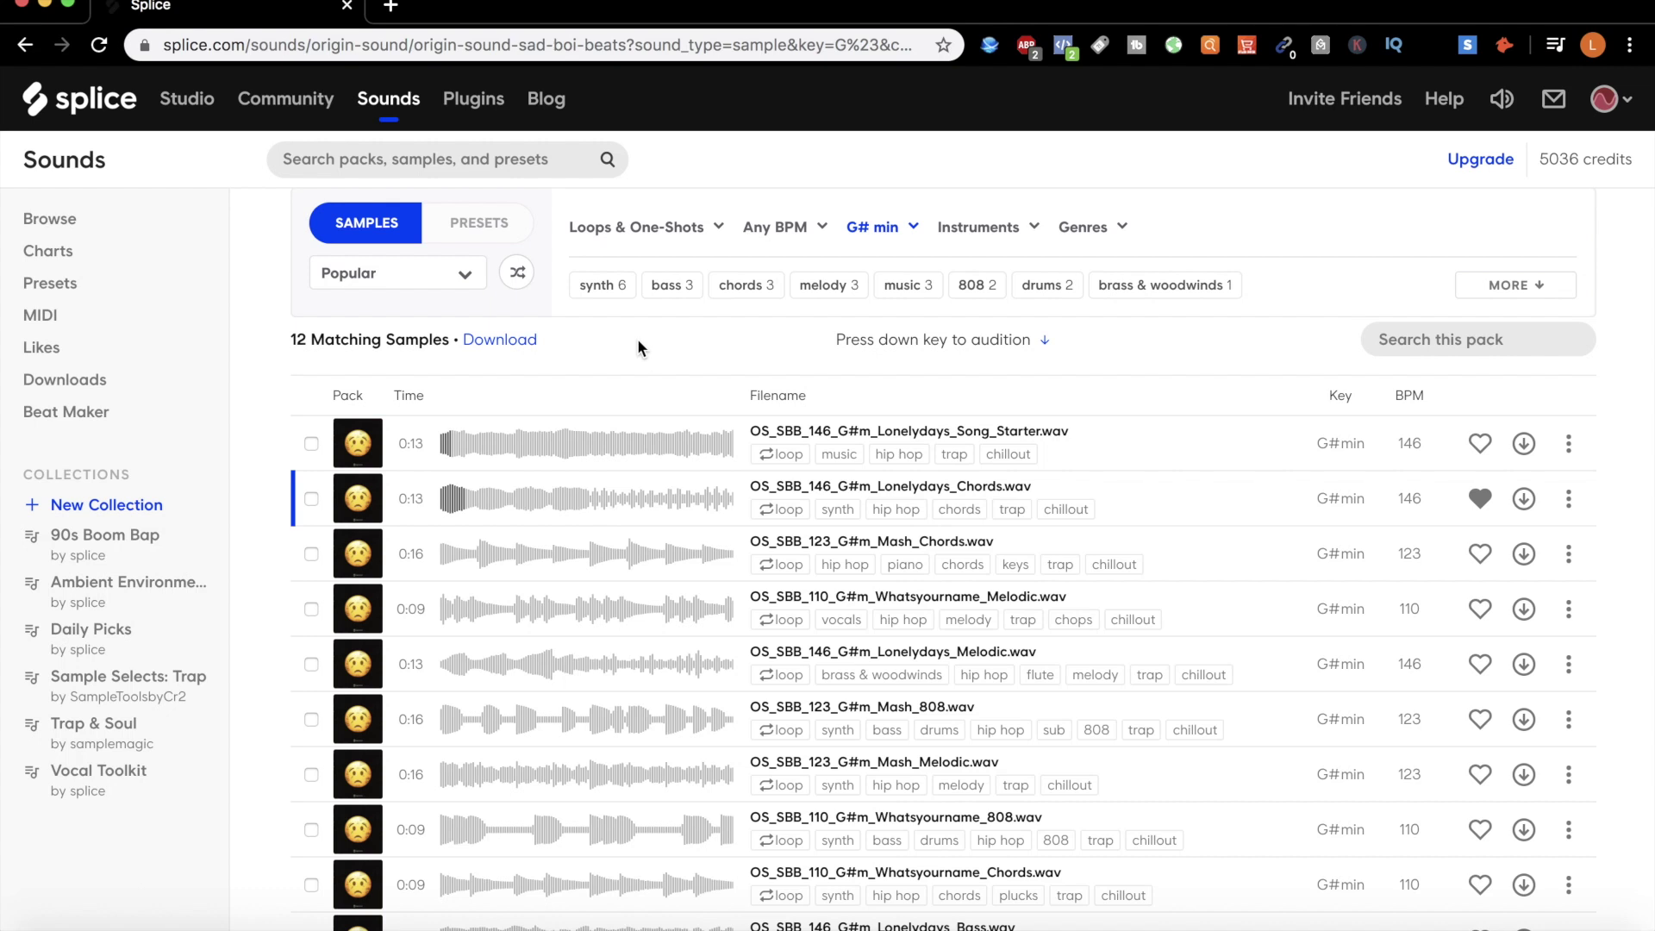
# View the Splice pack page's full address and scroll the sample list.
pyautogui.click(191, 46)
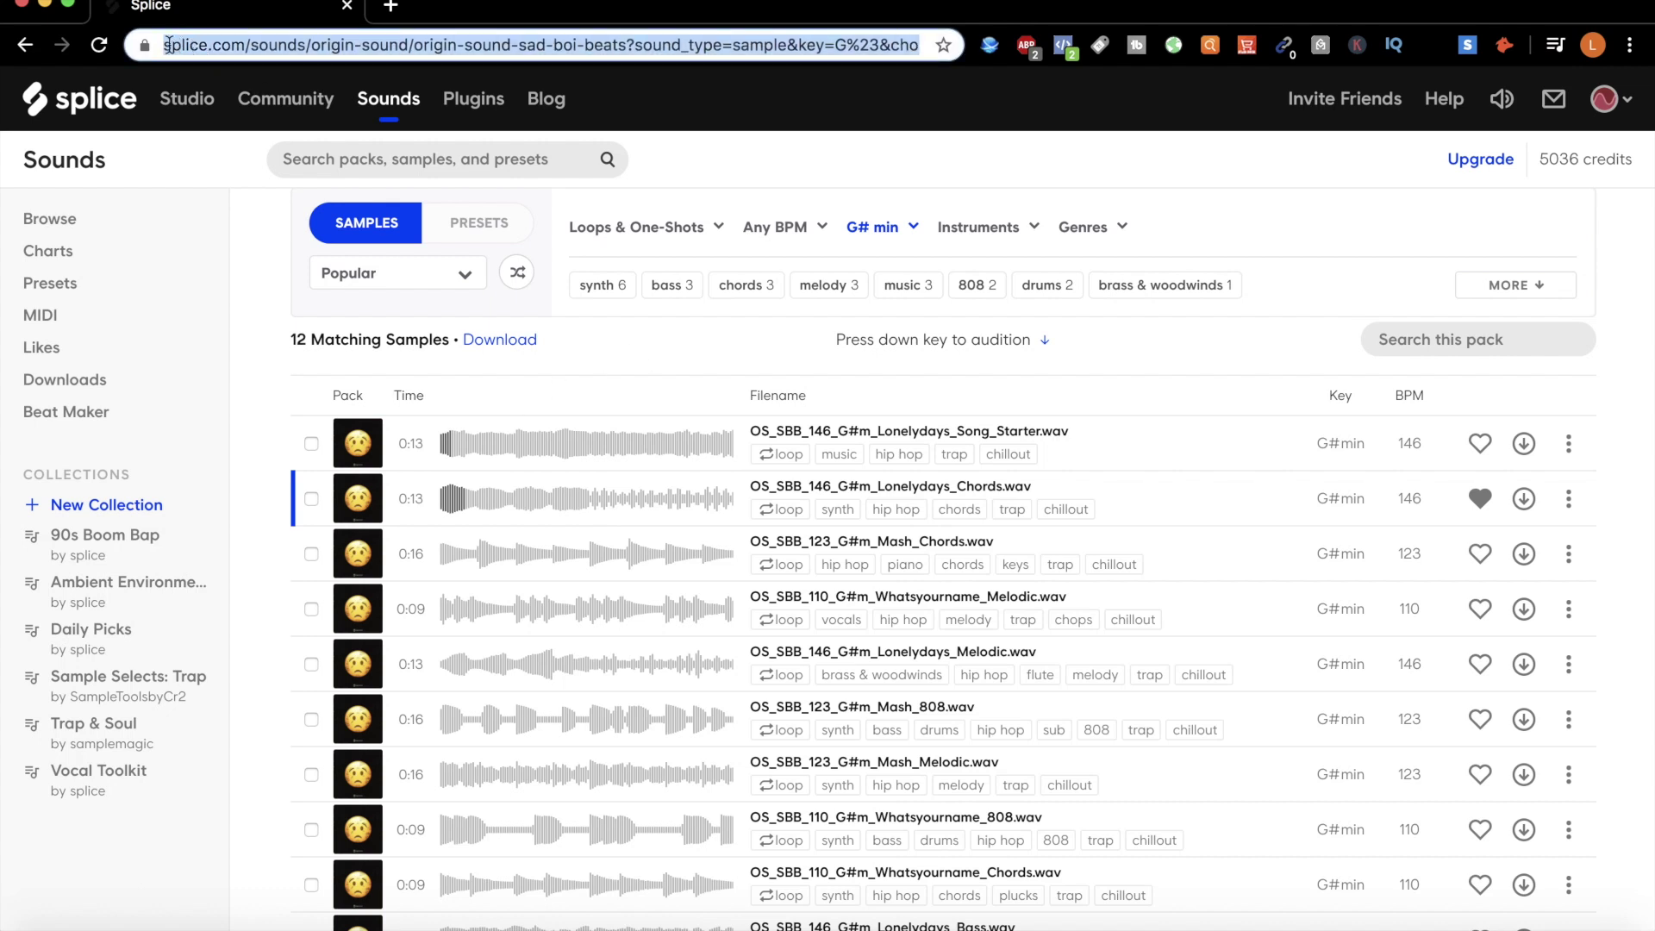
pyautogui.click(773, 168)
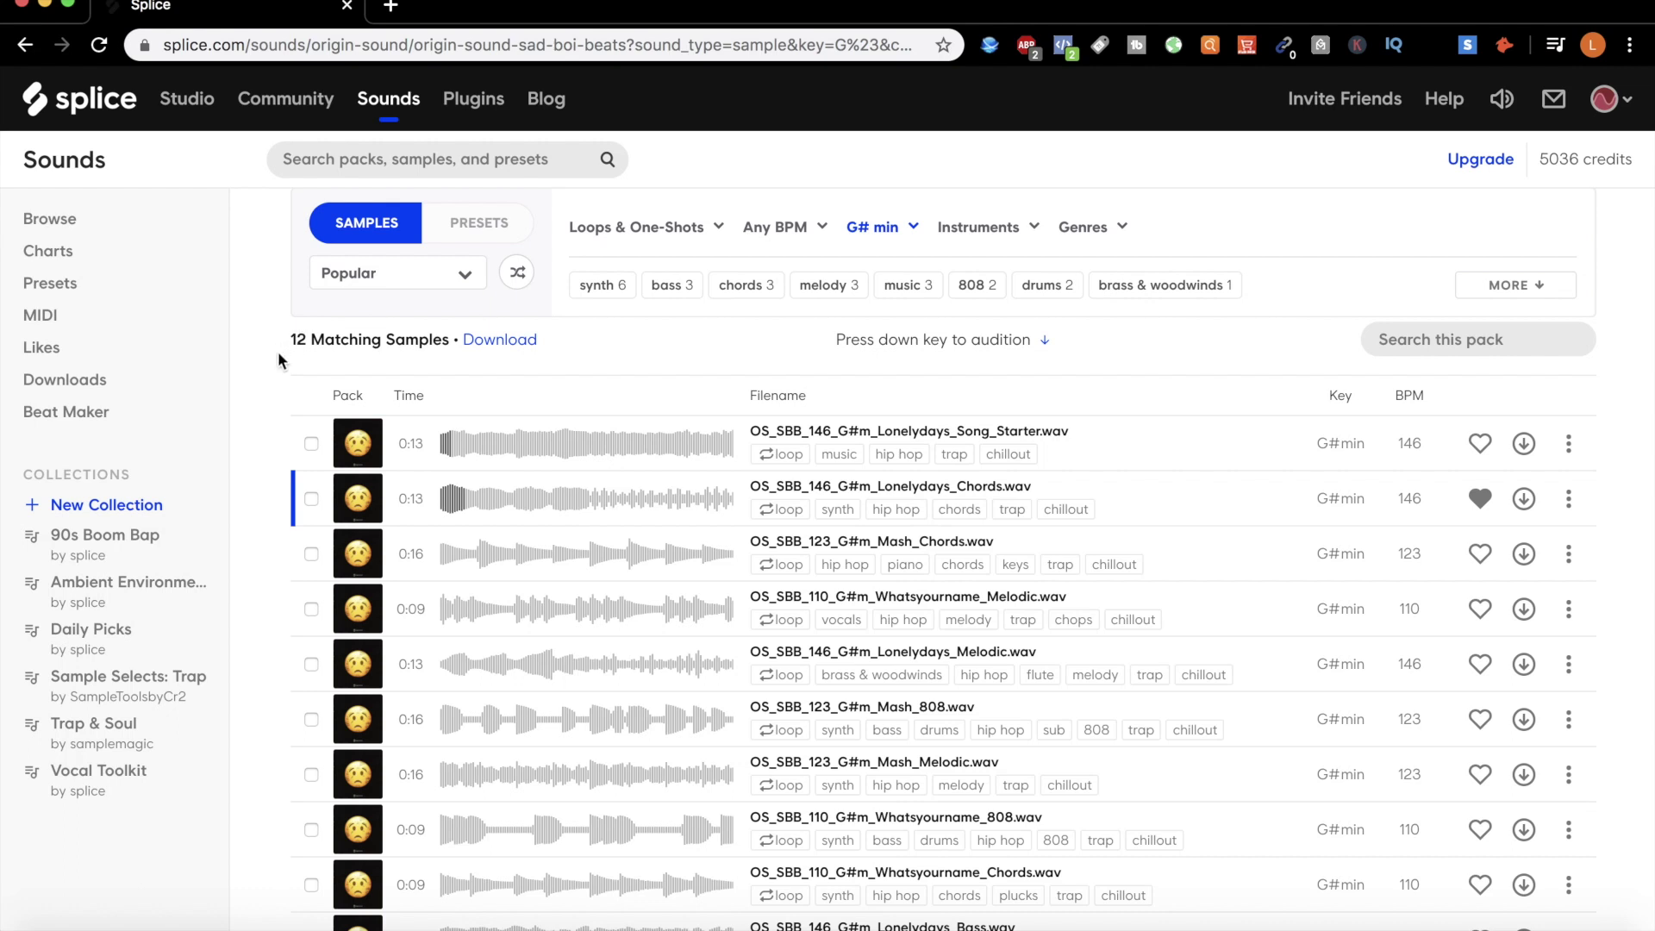
pyautogui.scroll(4, 278, 350)
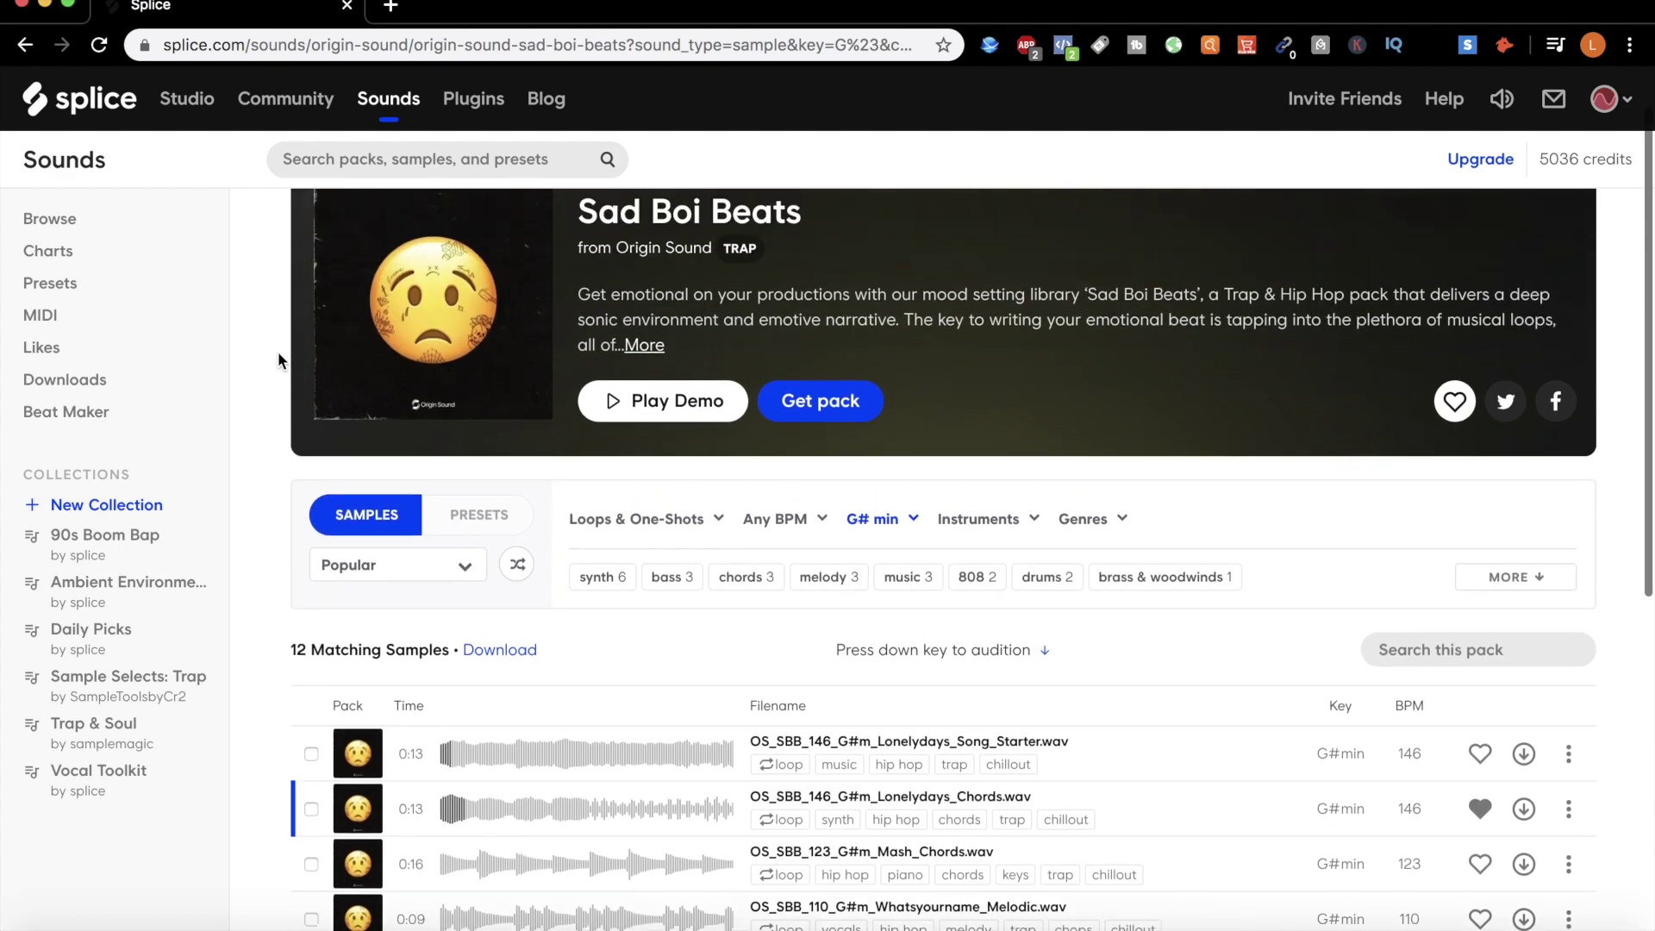
pyautogui.scroll(1, 277, 350)
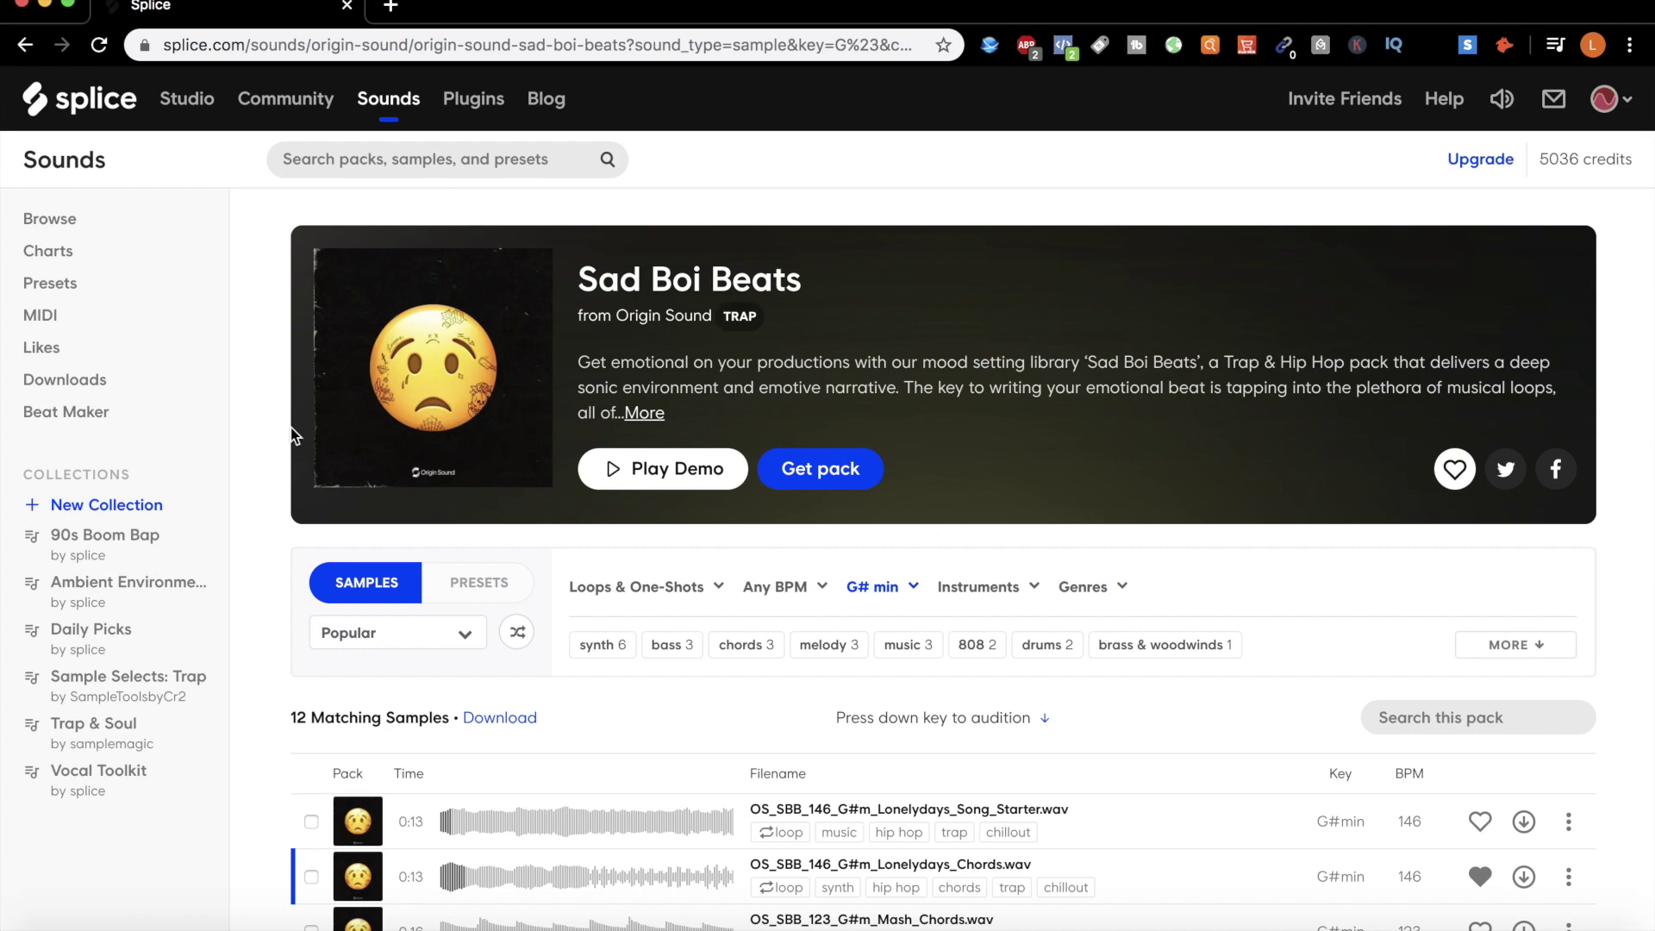
pyautogui.scroll(-4, 209, 363)
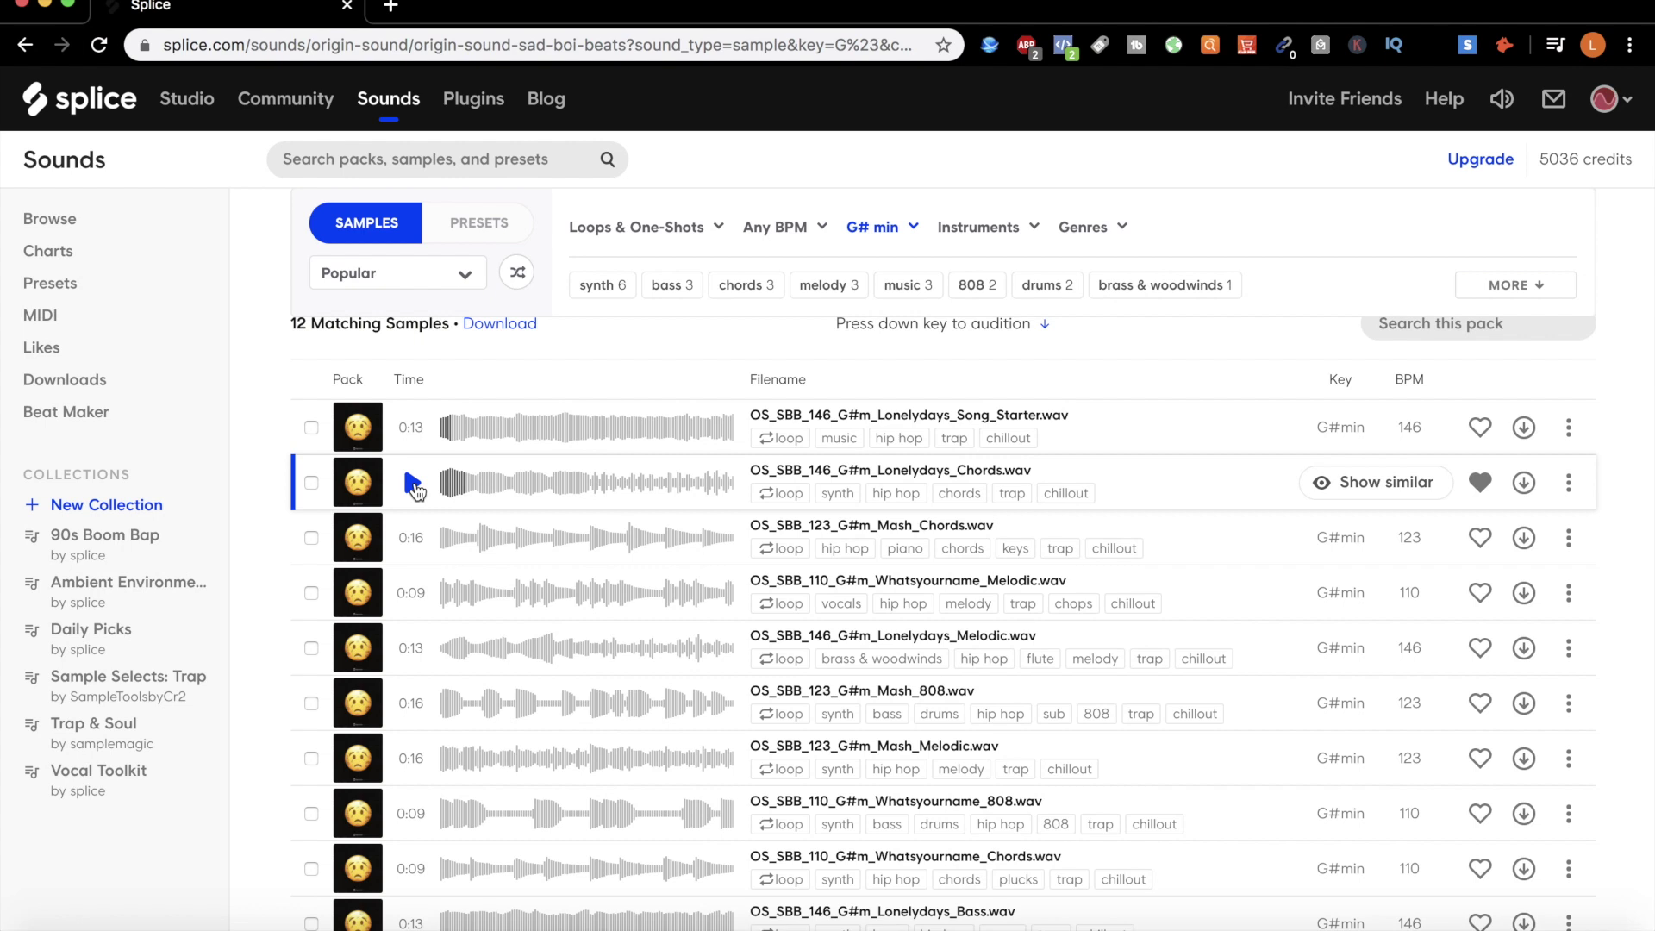
# Preview and download OS_SBB_146_G#m_Lonelydays_Chords.wav, then bring up the Splice desktop app.
pyautogui.click(414, 486)
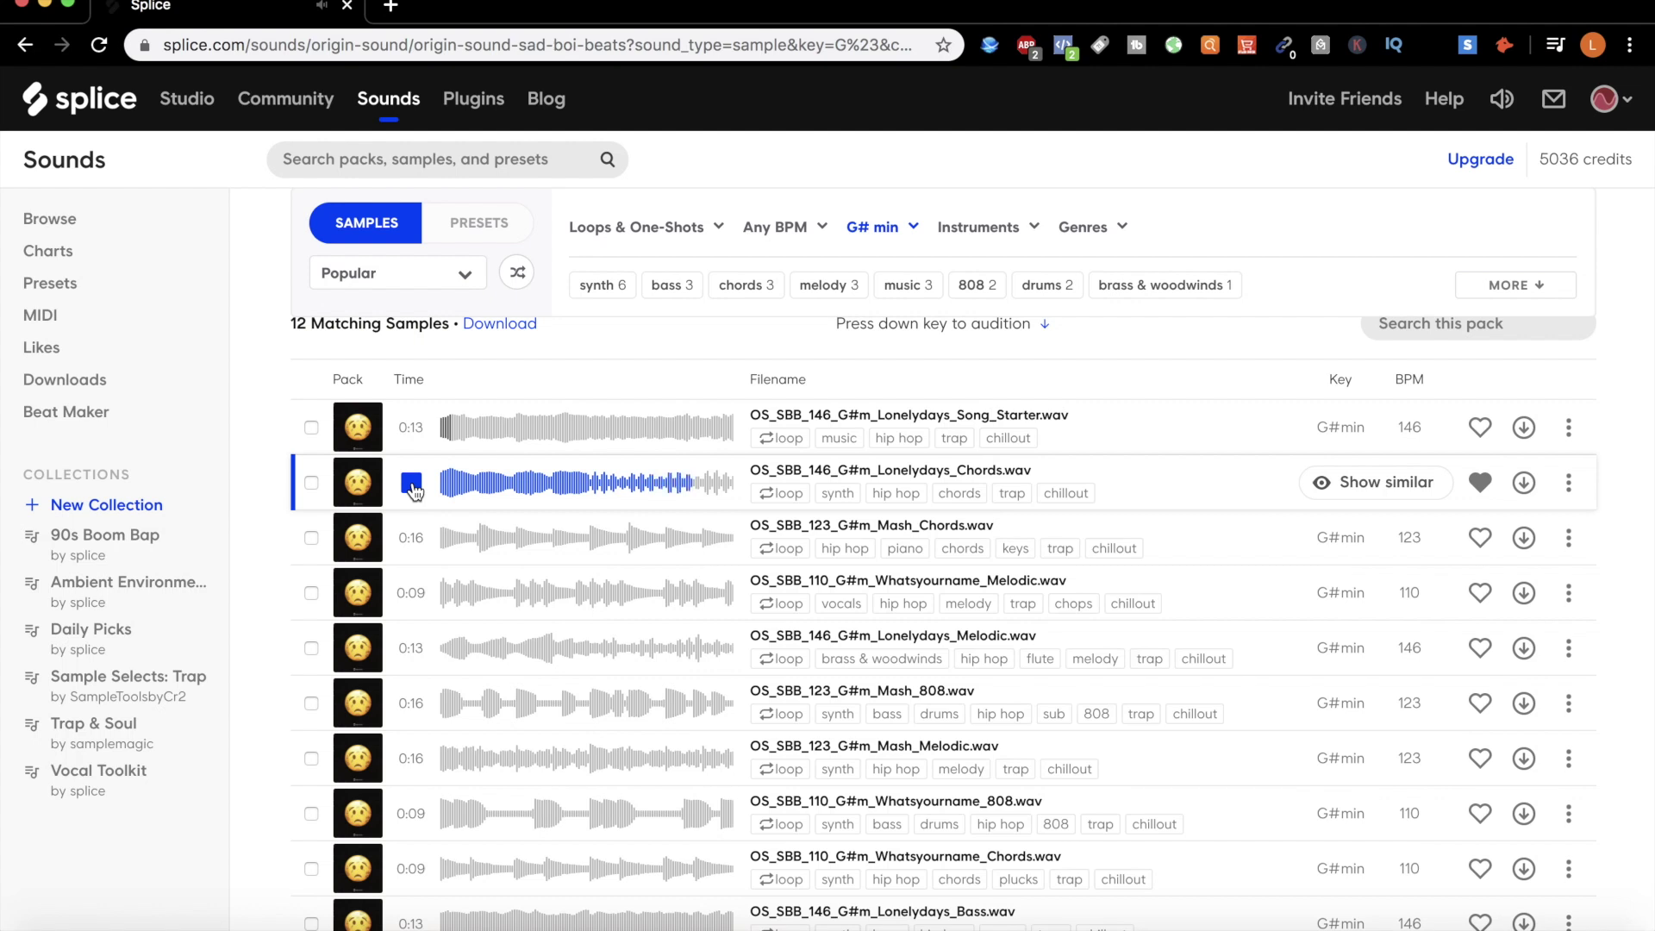
pyautogui.click(412, 485)
pyautogui.click(1524, 484)
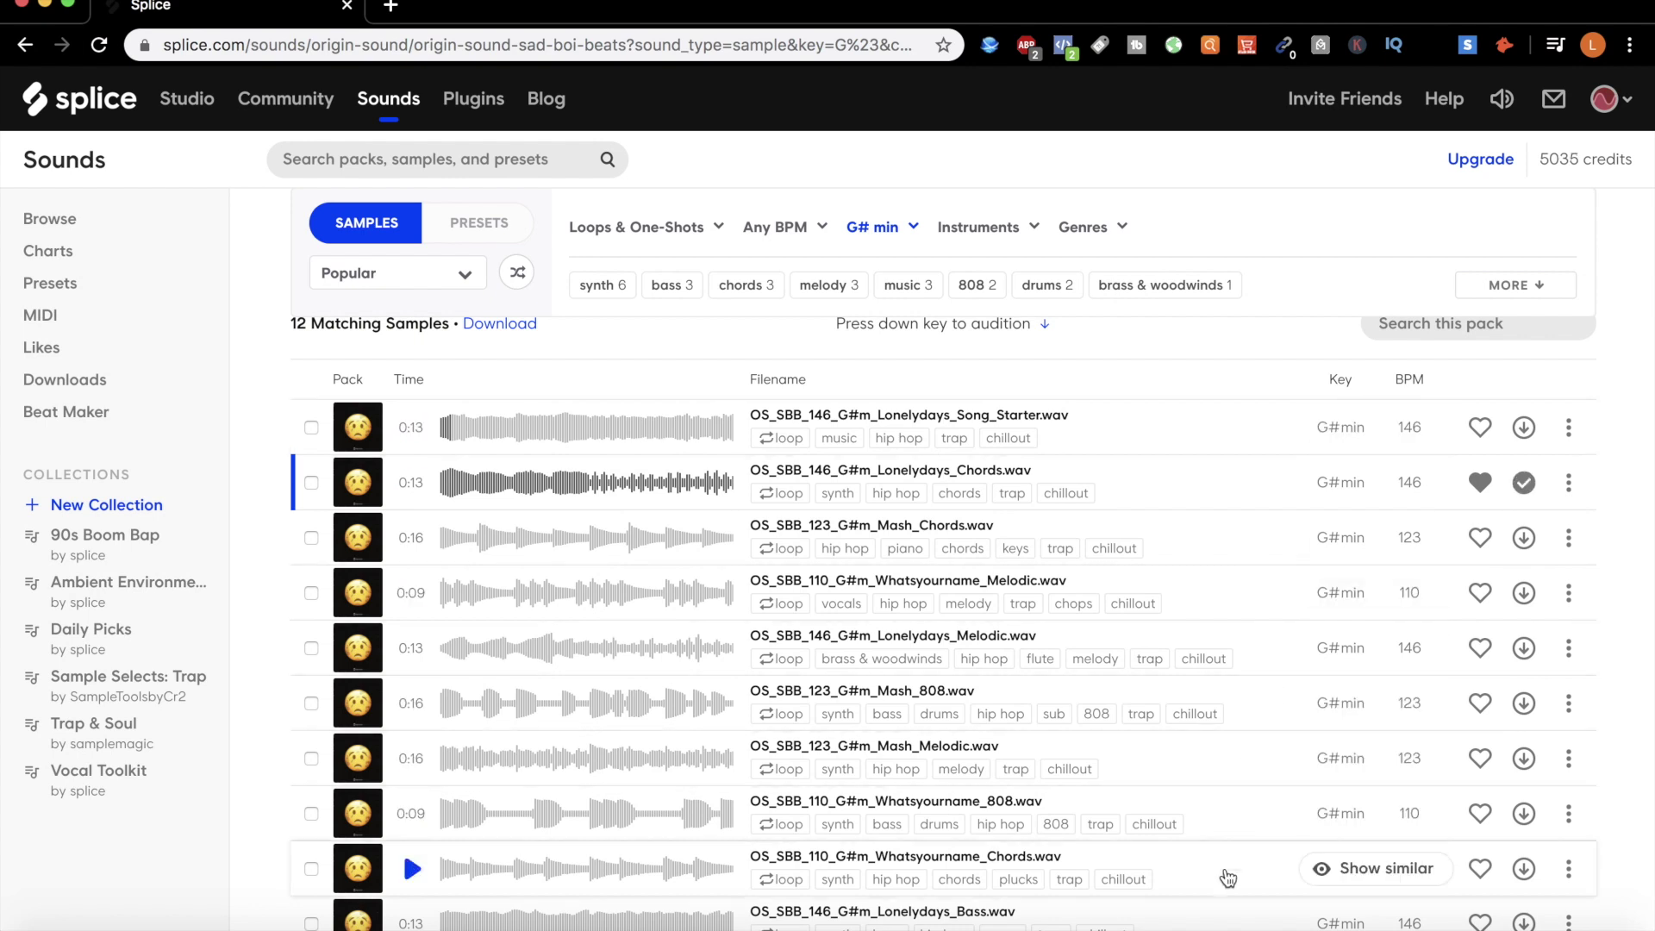
pyautogui.click(1216, 924)
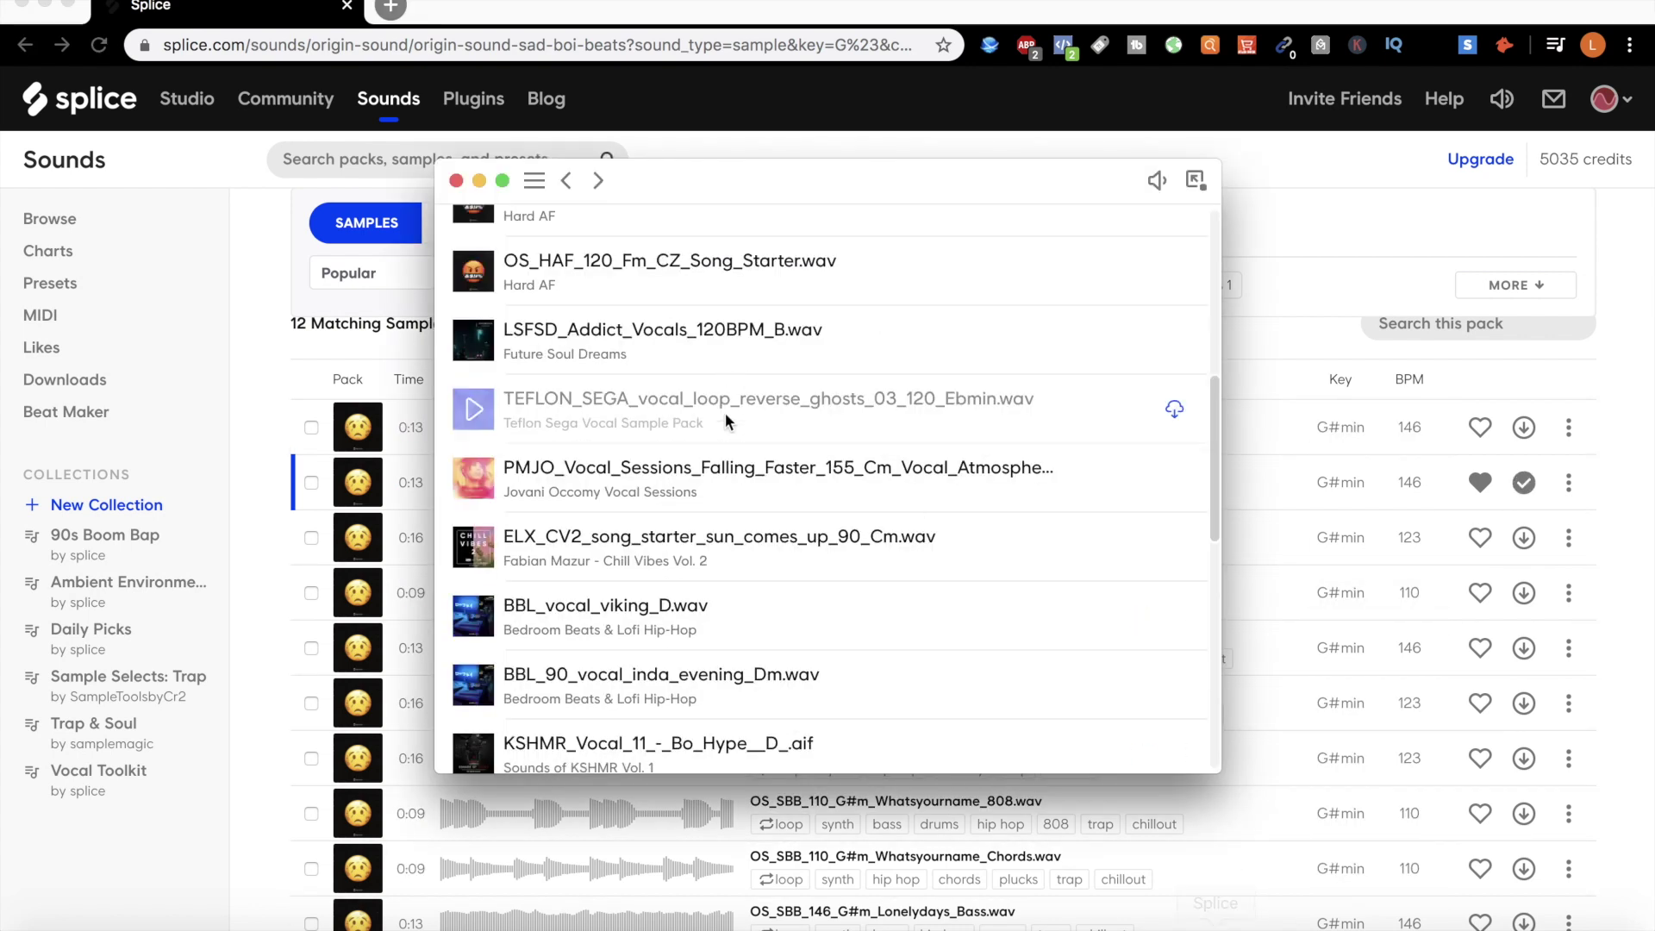
# Place the Splice window, showing Lonelydays_Chords.wav in Recently Added, over the empty Logic project's right side.
pyautogui.scroll(3, 725, 421)
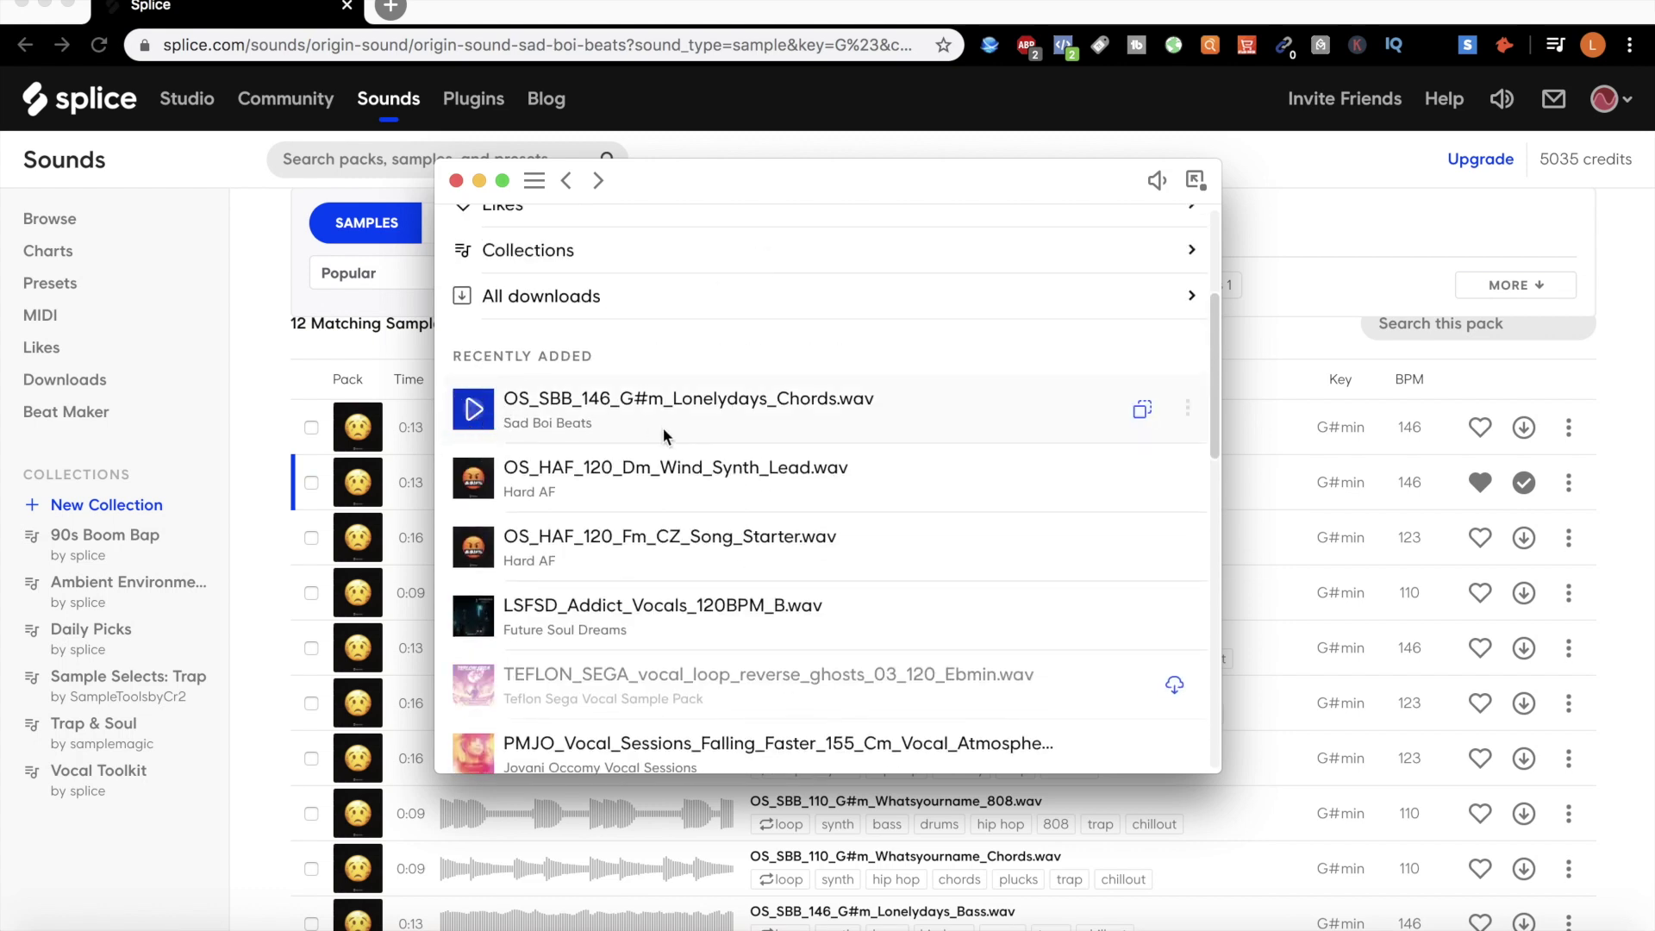
pyautogui.hotkey('ctrl', 'Up')
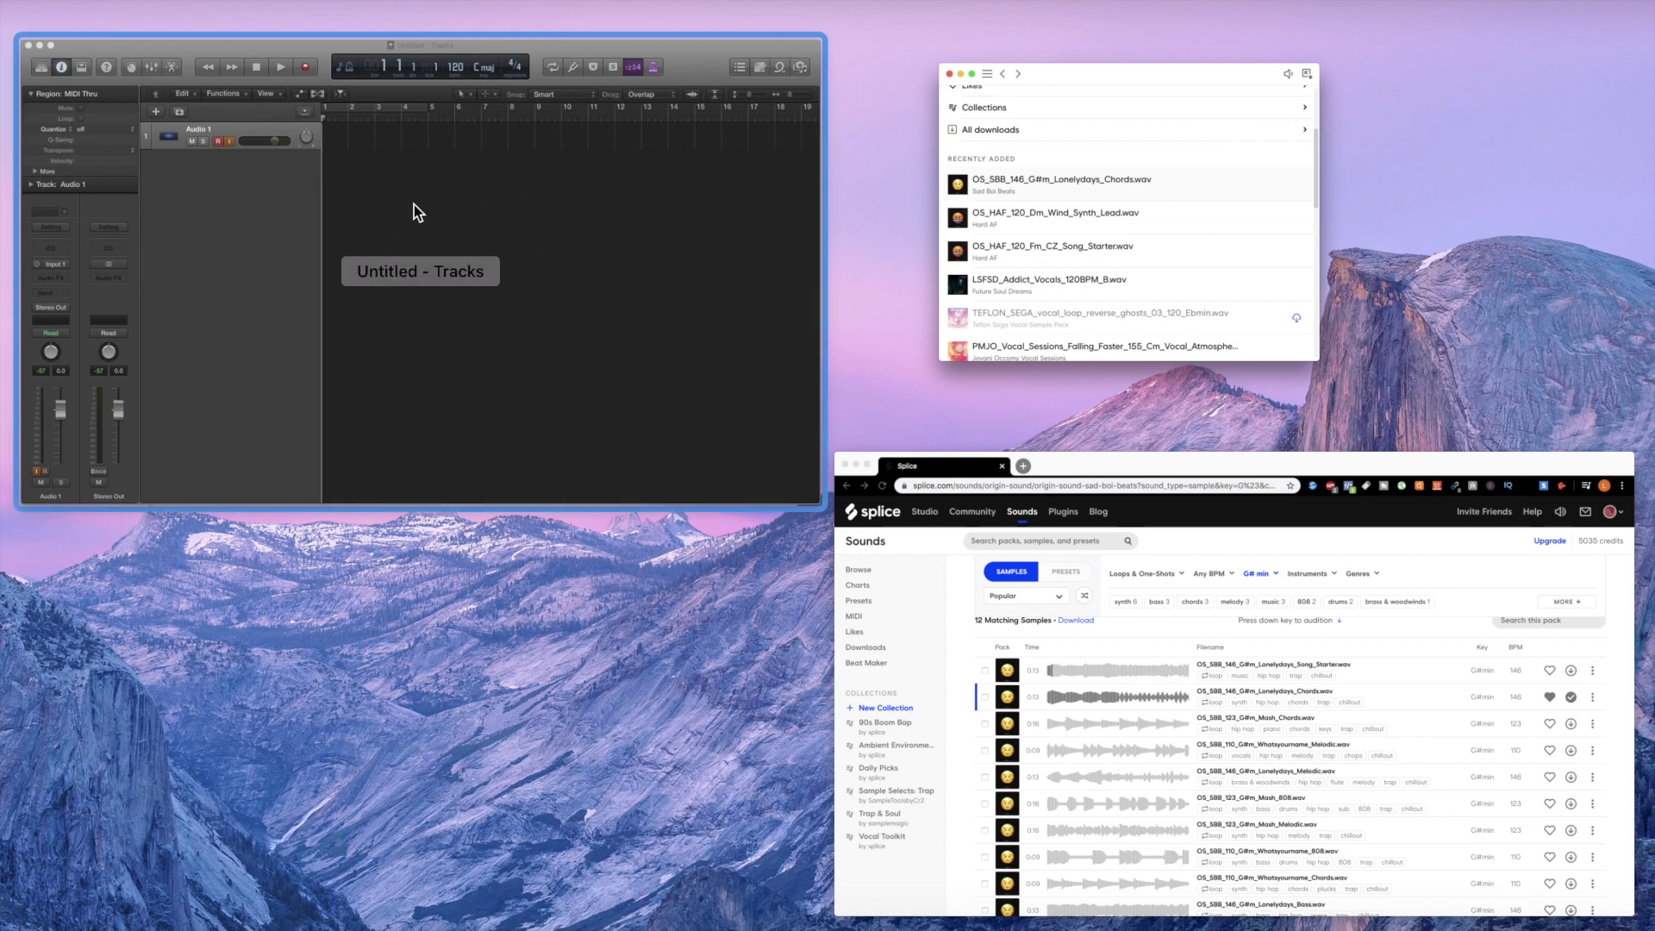
pyautogui.click(617, 284)
pyautogui.hotkey('ctrl', 'Up')
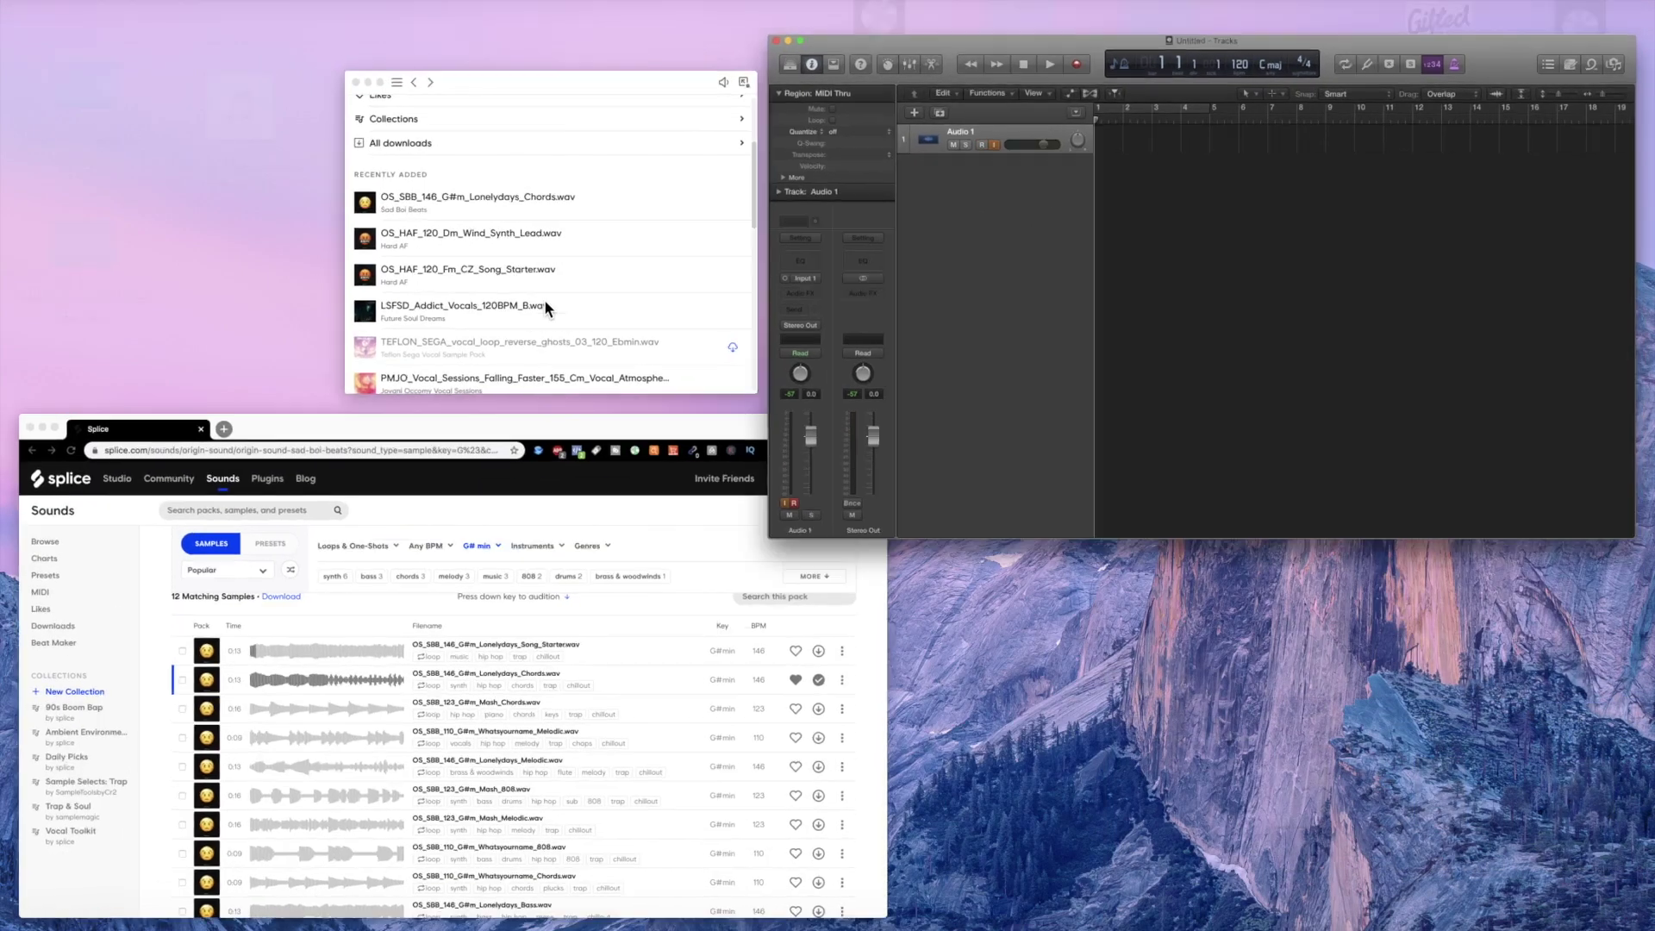
pyautogui.click(552, 300)
pyautogui.moveTo(528, 177); pyautogui.dragTo(1051, 153)
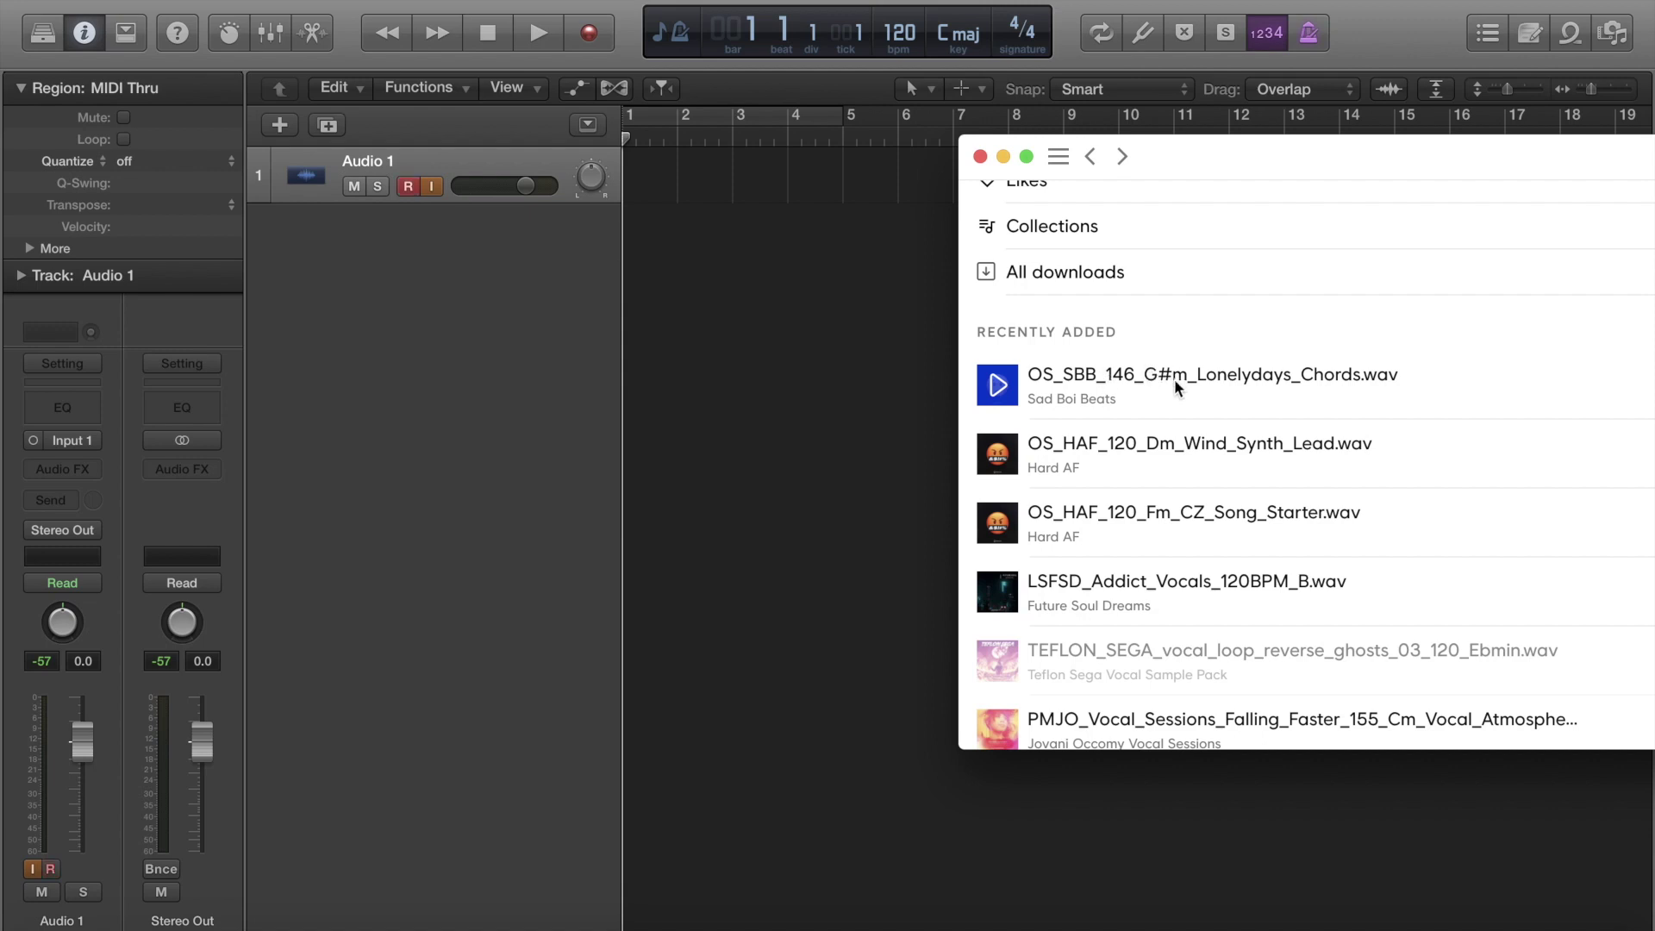
# Set the Logic project tempo to 146 bpm.
pyautogui.click(832, 284)
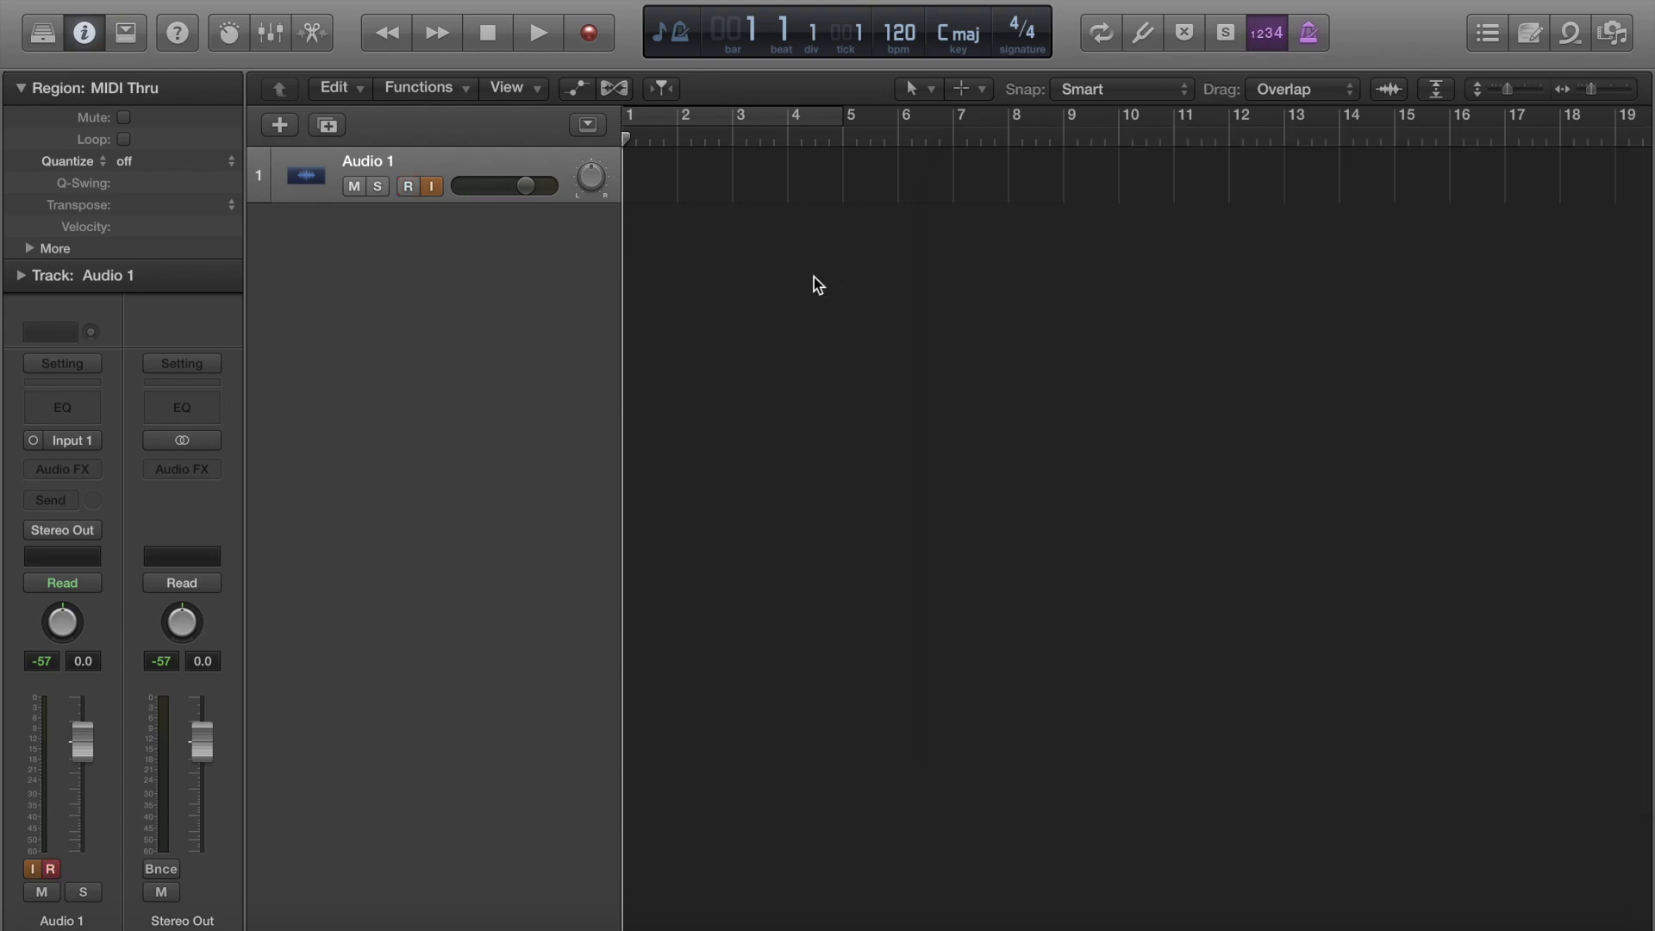
pyautogui.doubleClick(896, 34)
pyautogui.write('146')
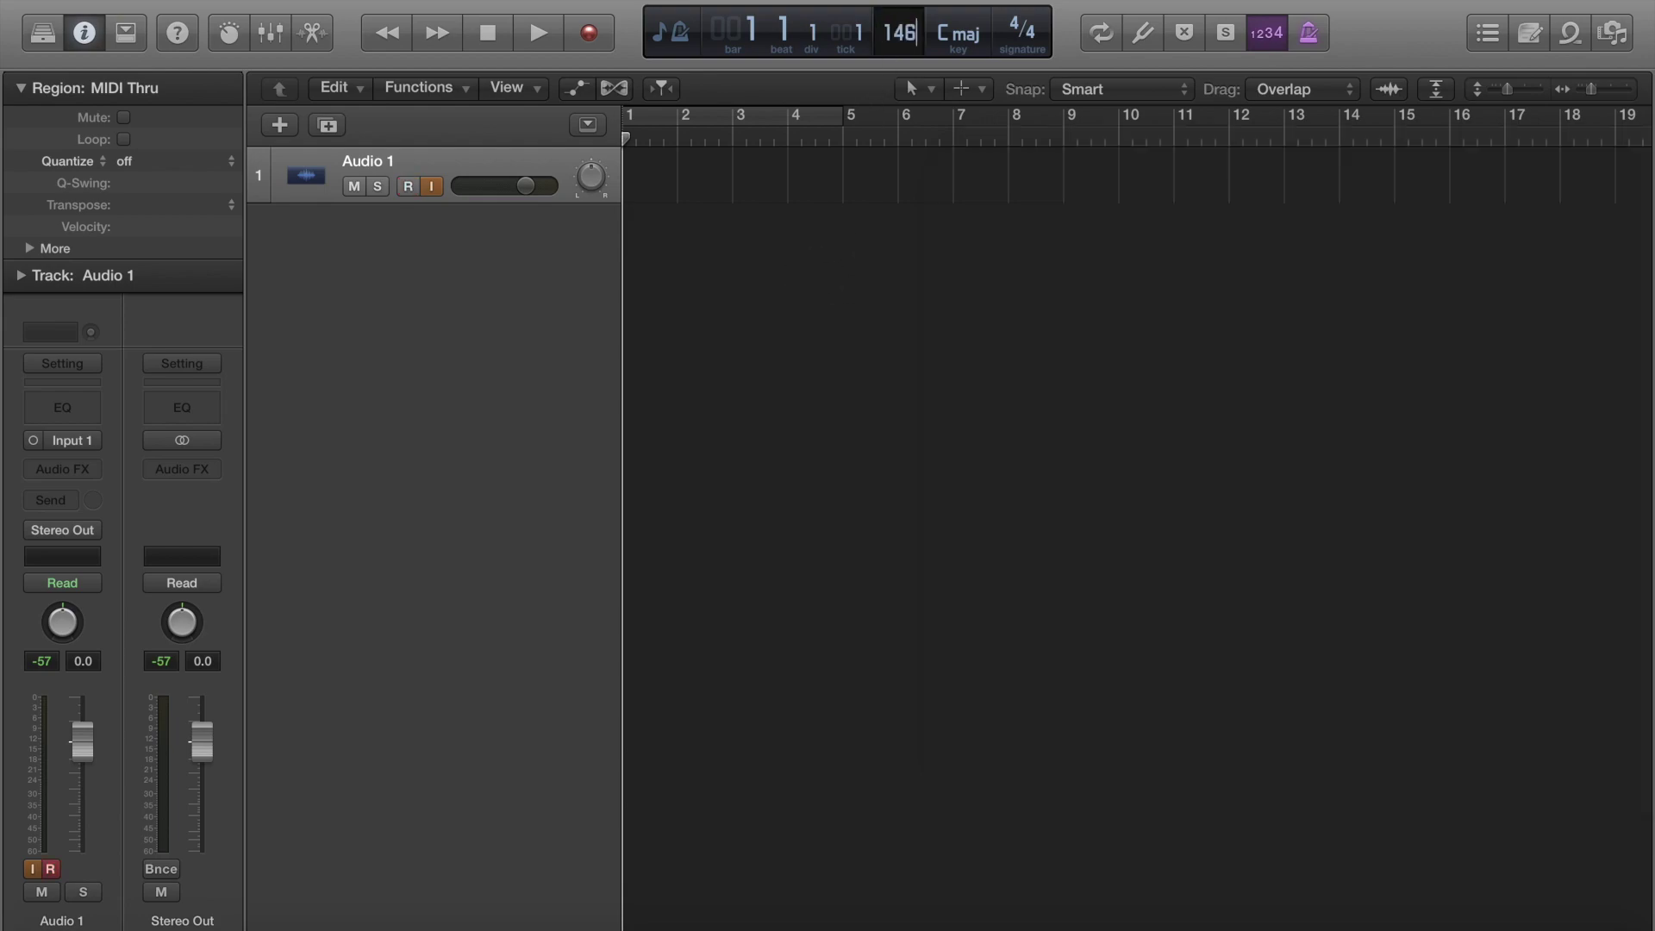
pyautogui.press('Return')
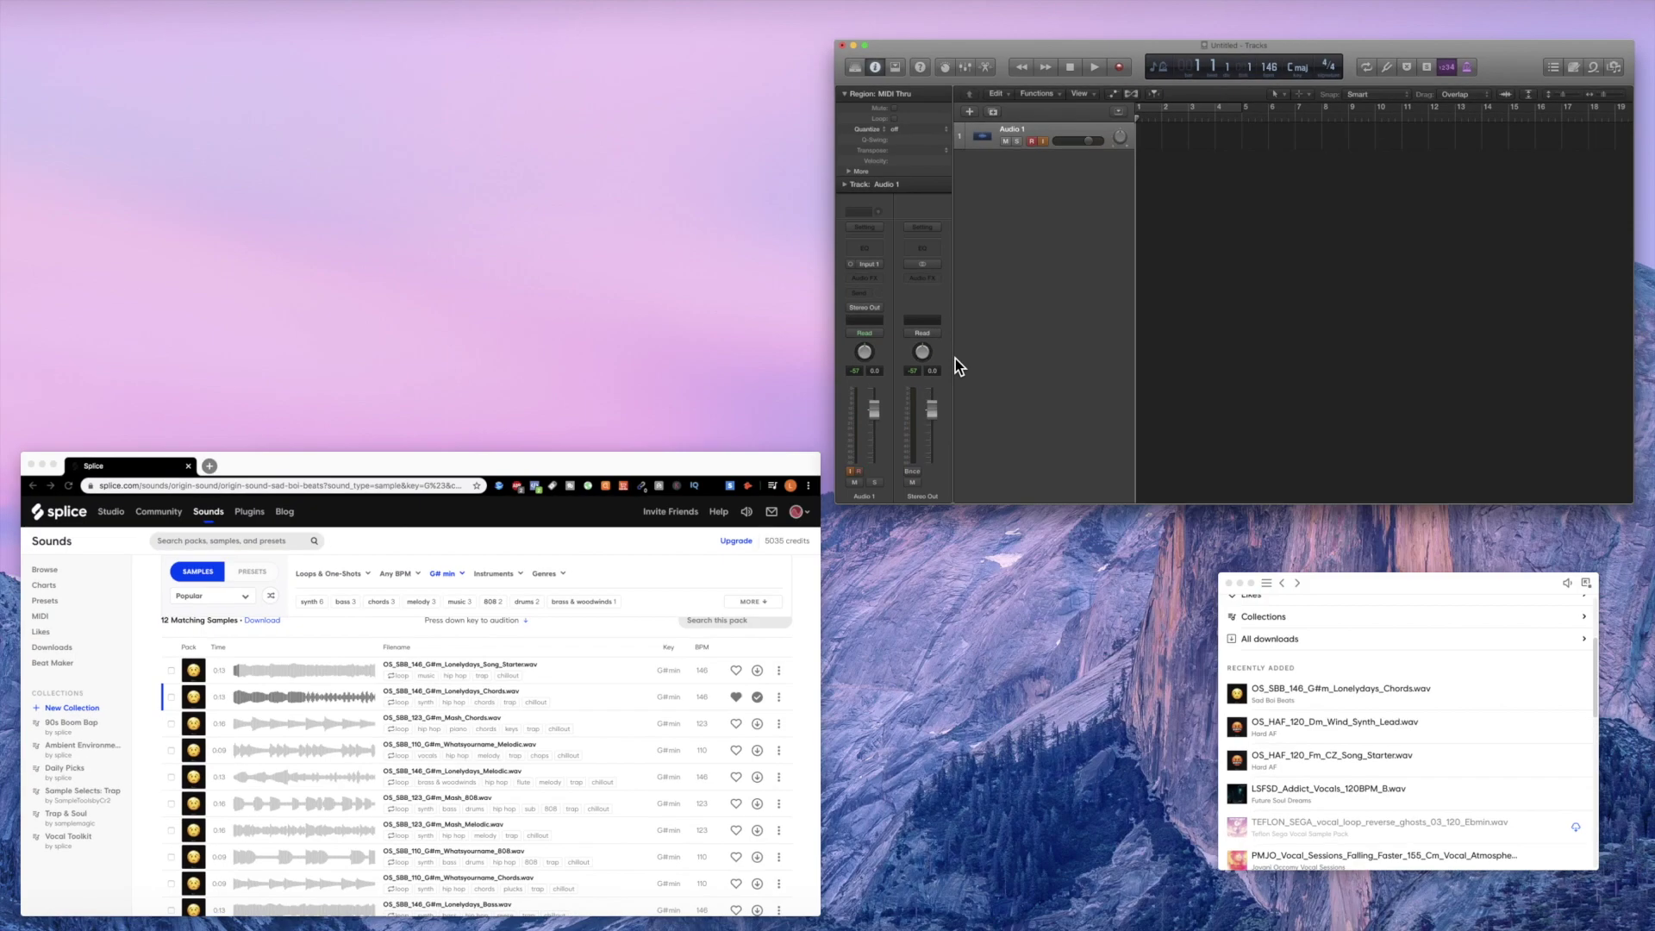
# Drag the Lonelydays Chords sample from Splice to bar 1, import its tempo, and audition it.
pyautogui.moveTo(1337, 613); pyautogui.dragTo(1413, 155)
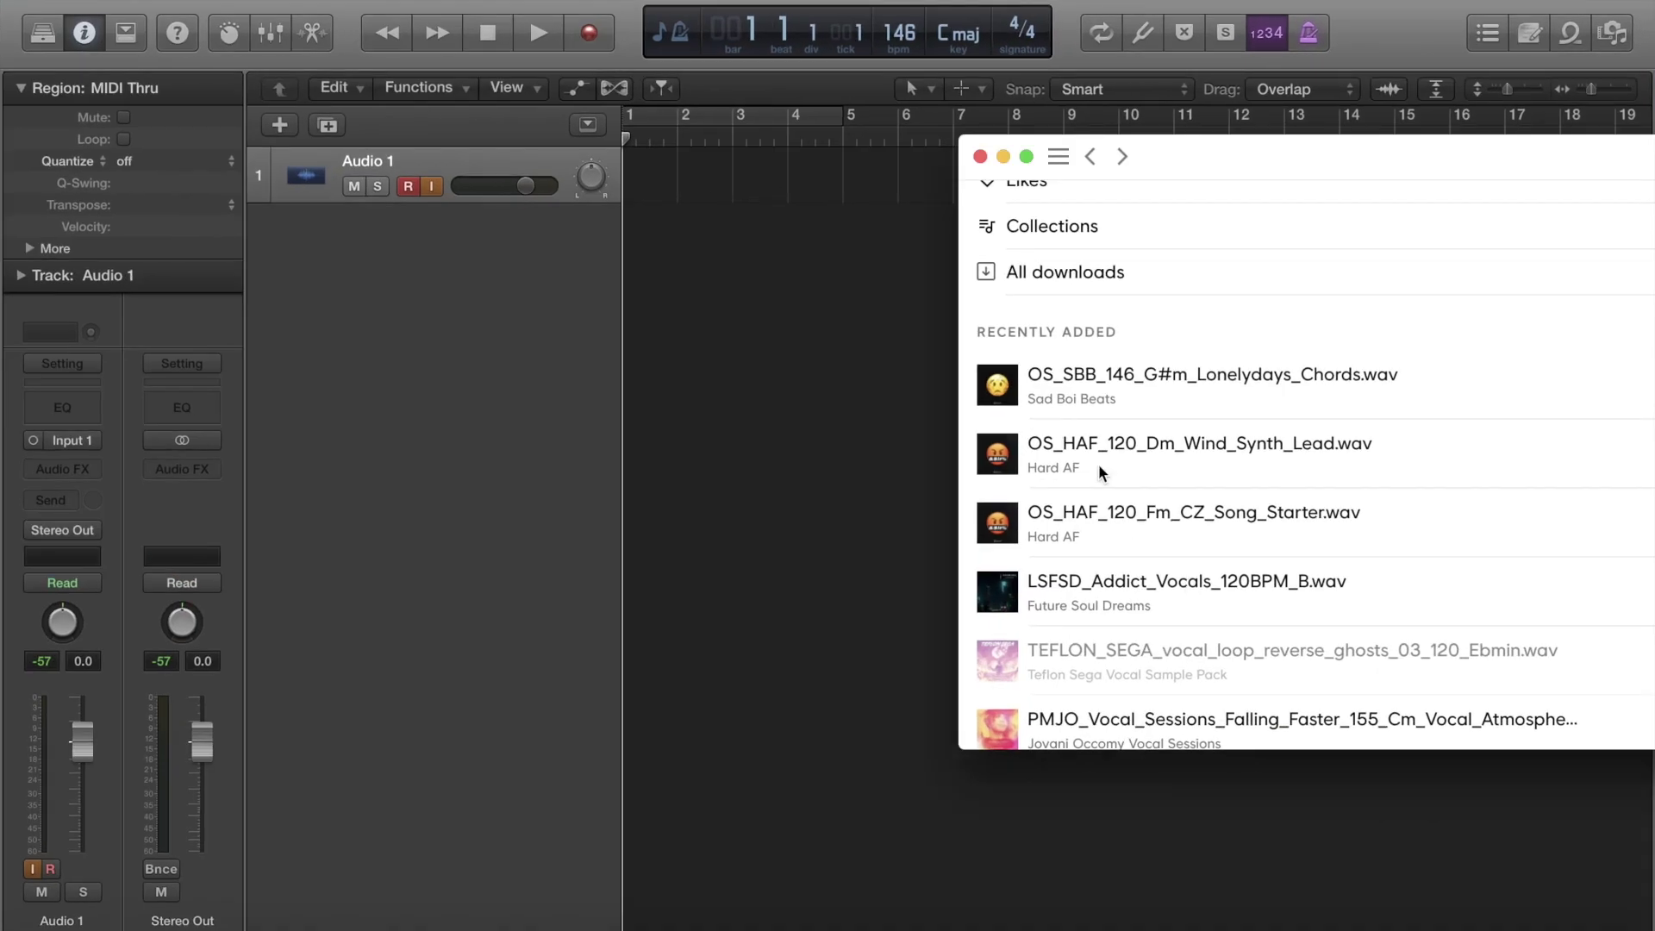
pyautogui.moveTo(1370, 246); pyautogui.dragTo(1236, 197)
pyautogui.moveTo(826, 303); pyautogui.dragTo(639, 336)
pyautogui.click(1000, 315)
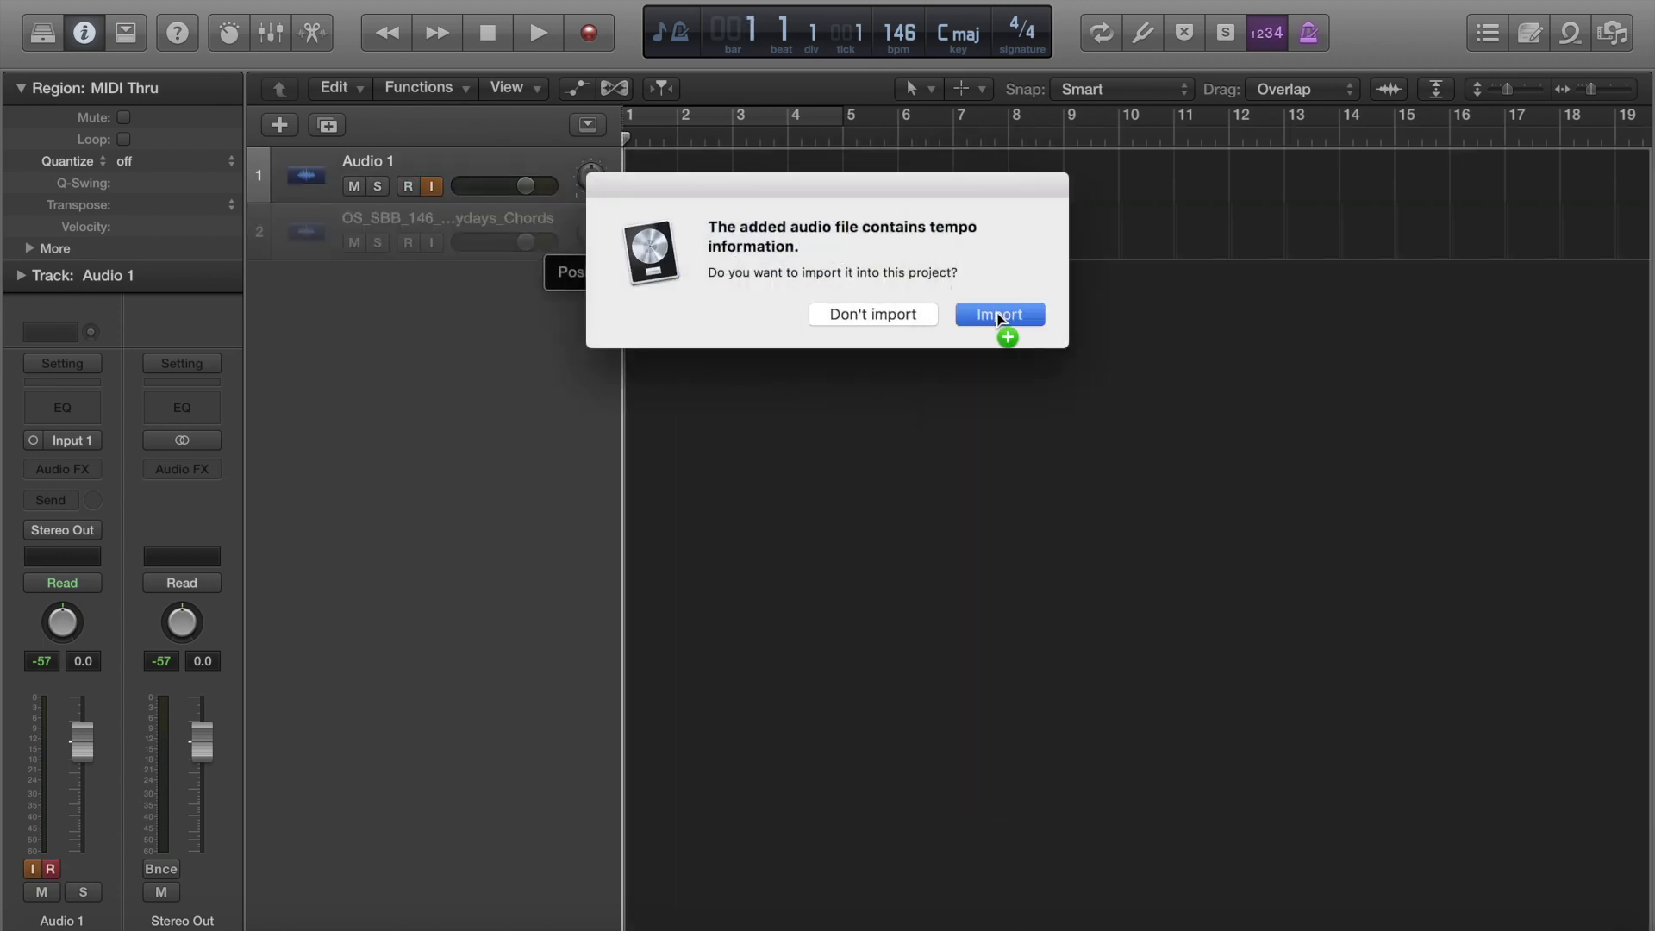
pyautogui.click(1000, 315)
pyautogui.press('space')
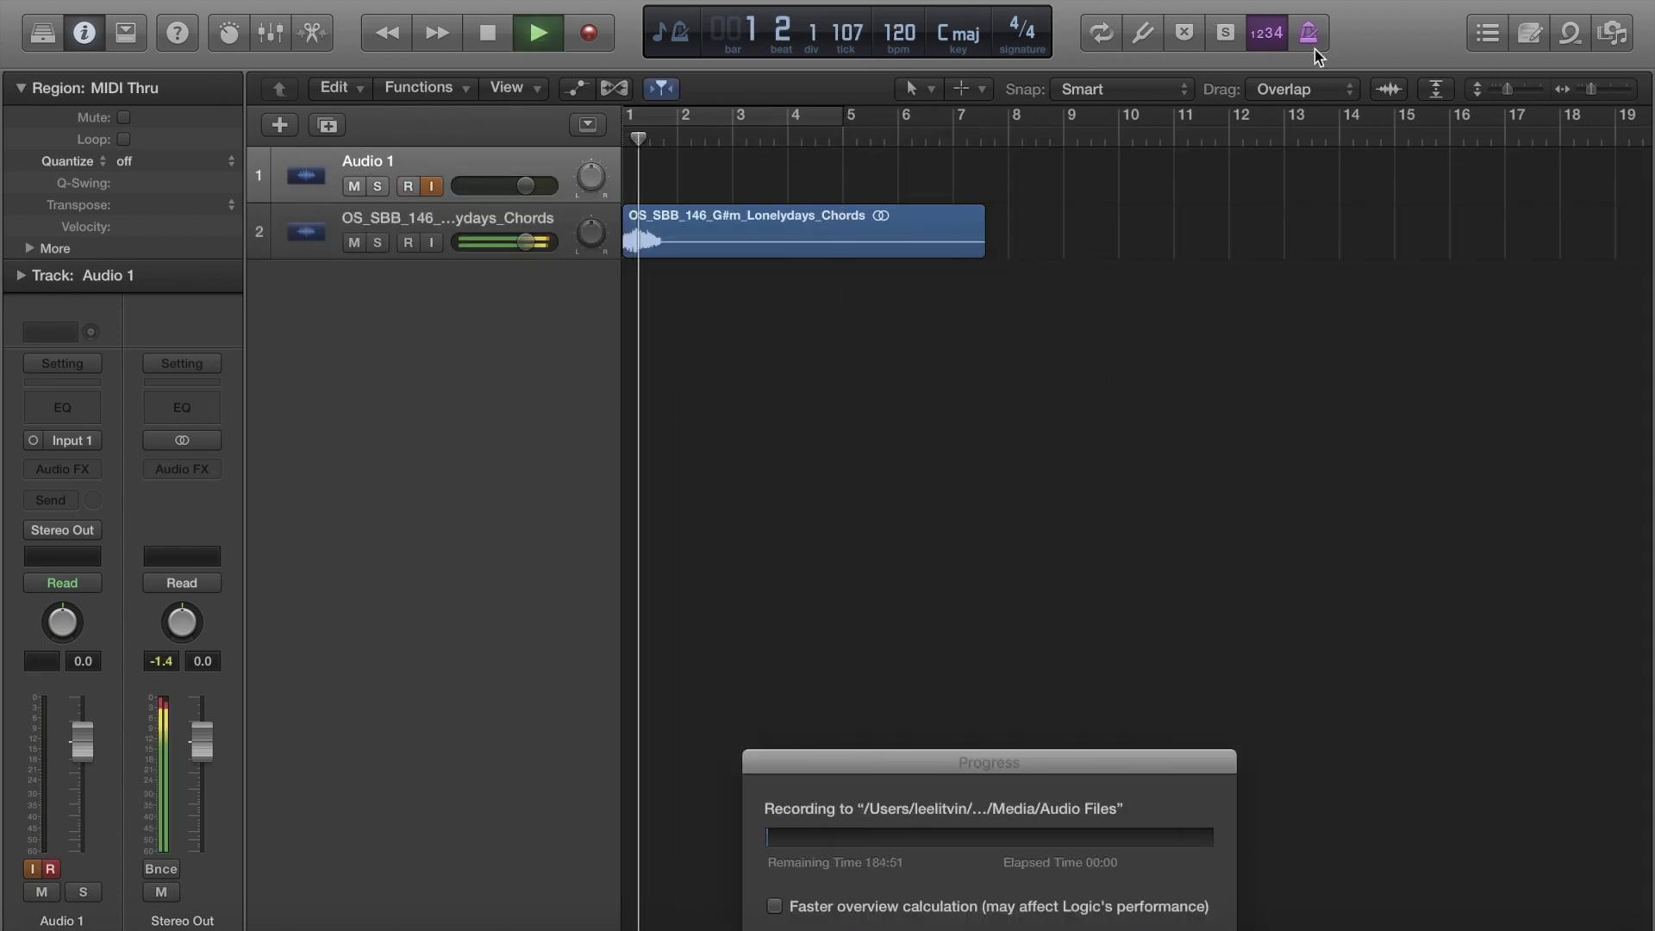
pyautogui.press('space')
pyautogui.press('space')
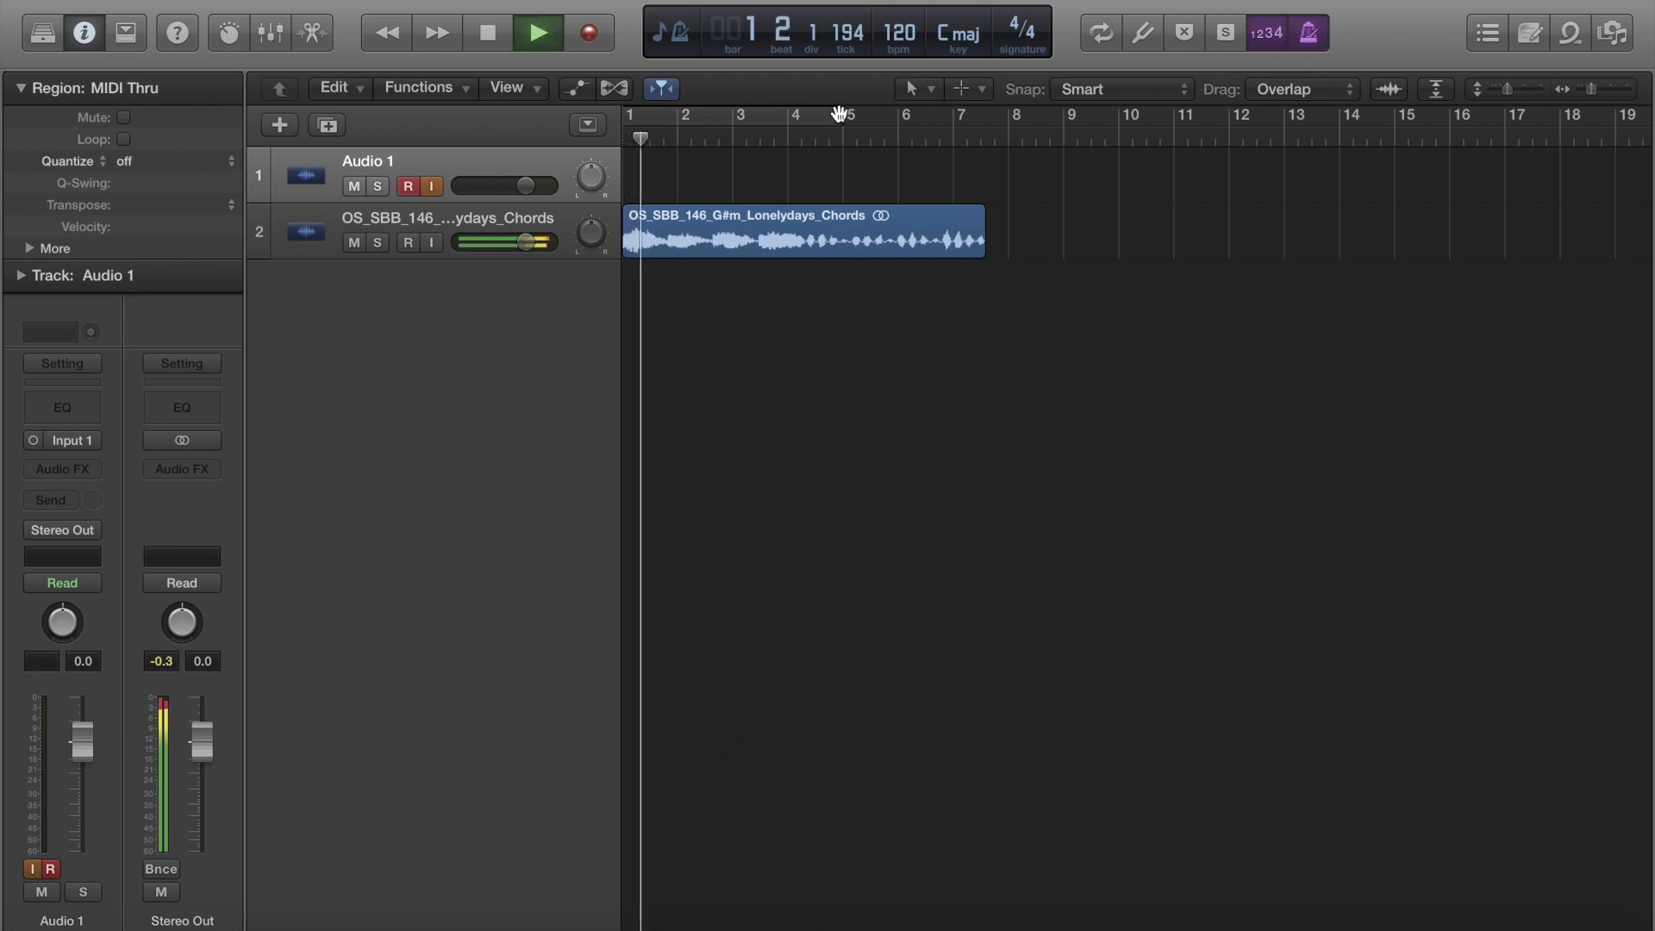
pyautogui.press('space')
# Restore the 146 bpm tempo, cycle bars 1–9, and delete the empty Audio 1 track.
pyautogui.doubleClick(899, 32)
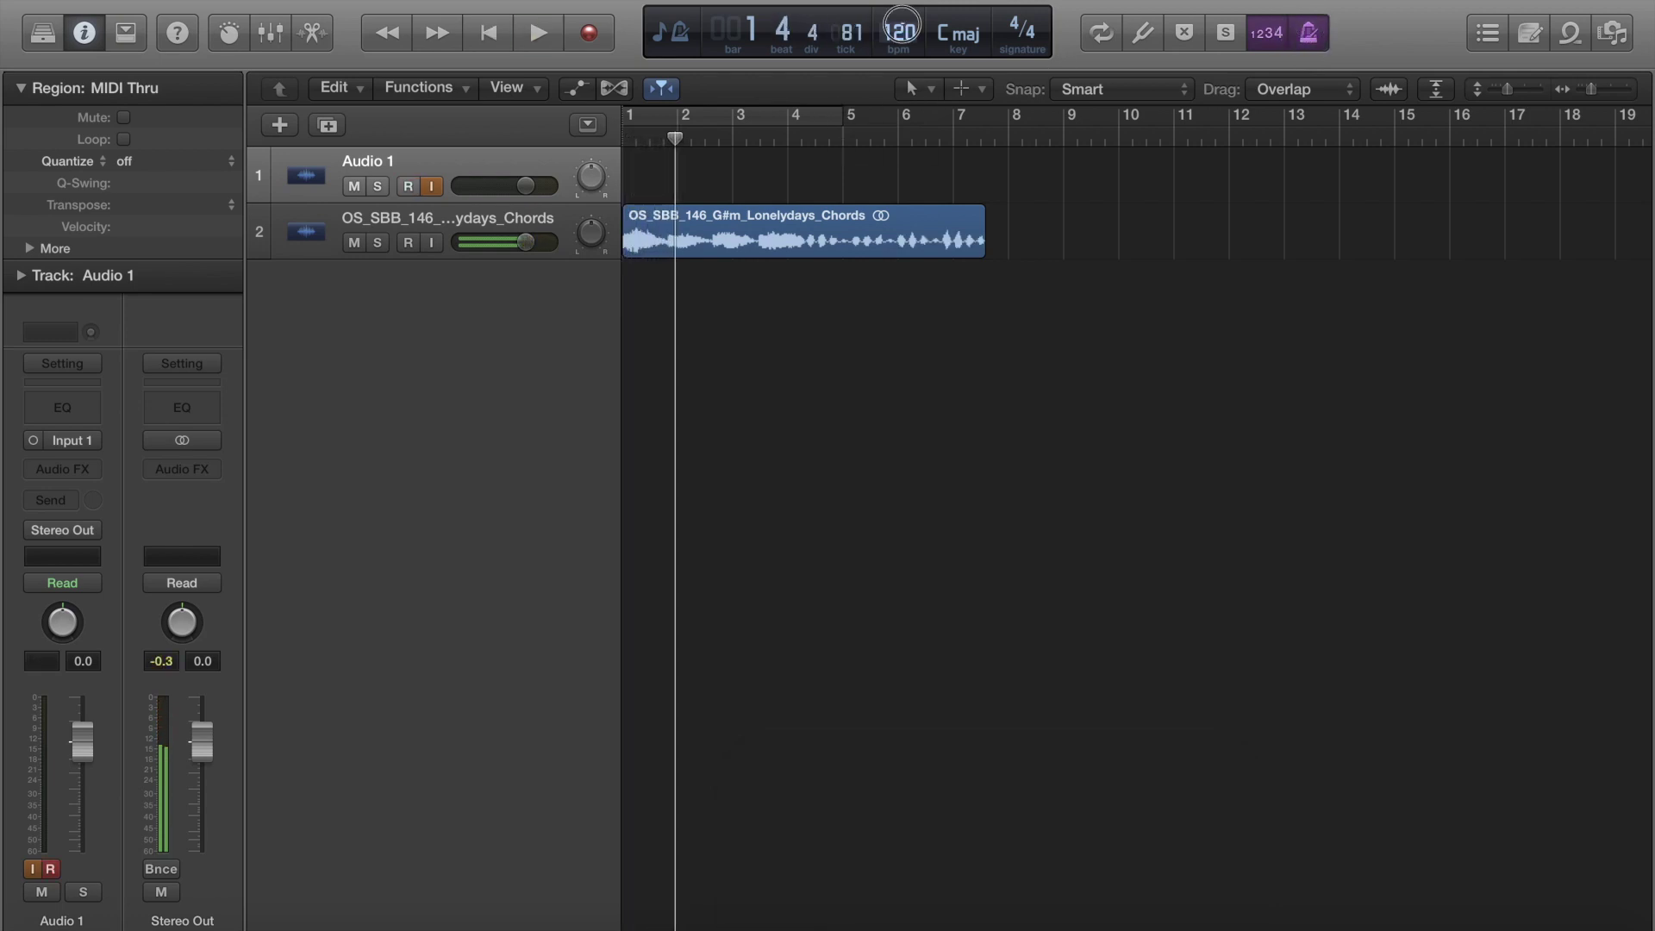
pyautogui.write('146')
pyautogui.press('Return')
pyautogui.press('Return')
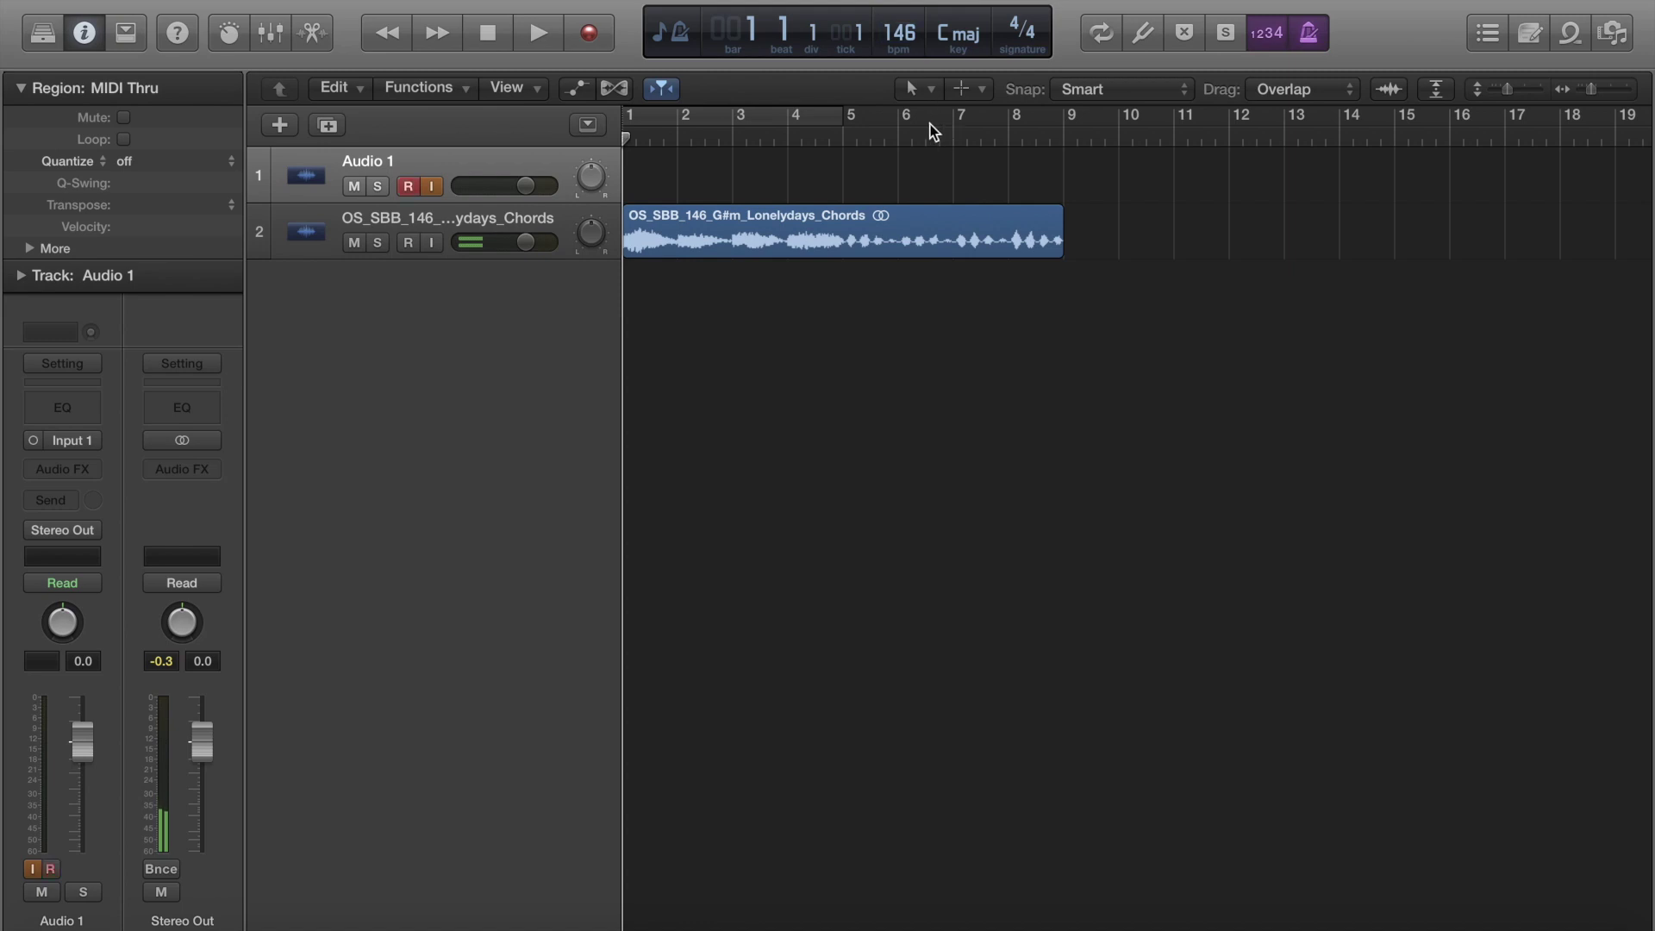
pyautogui.click(923, 129)
pyautogui.moveTo(844, 120); pyautogui.dragTo(1062, 143)
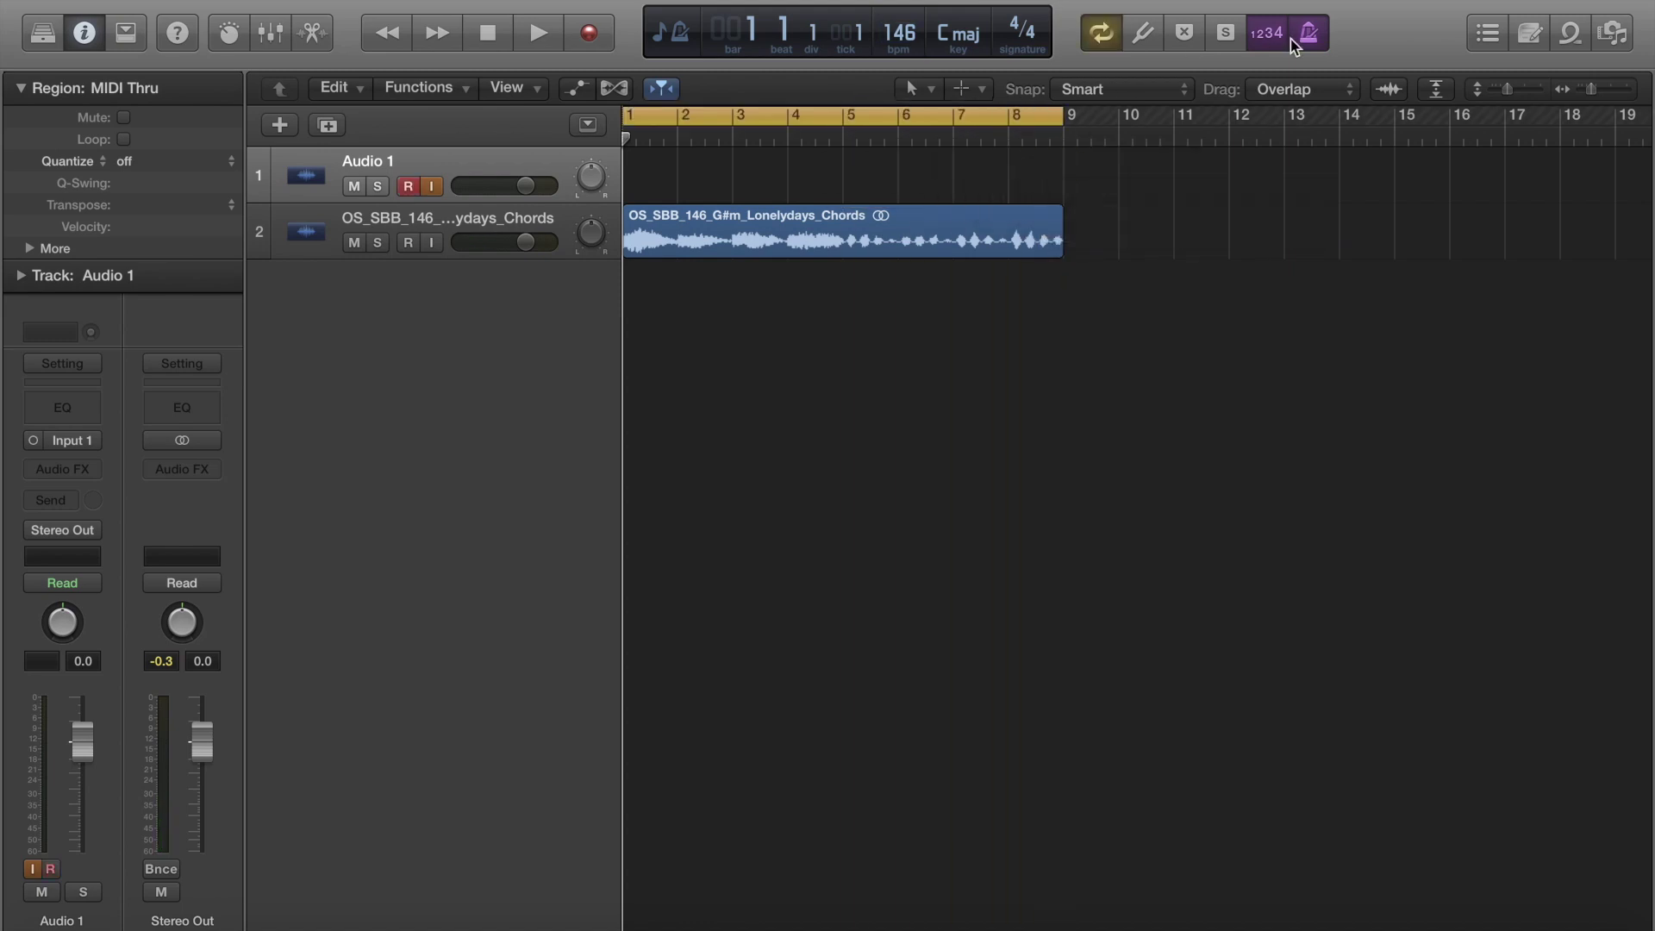
pyautogui.press('space')
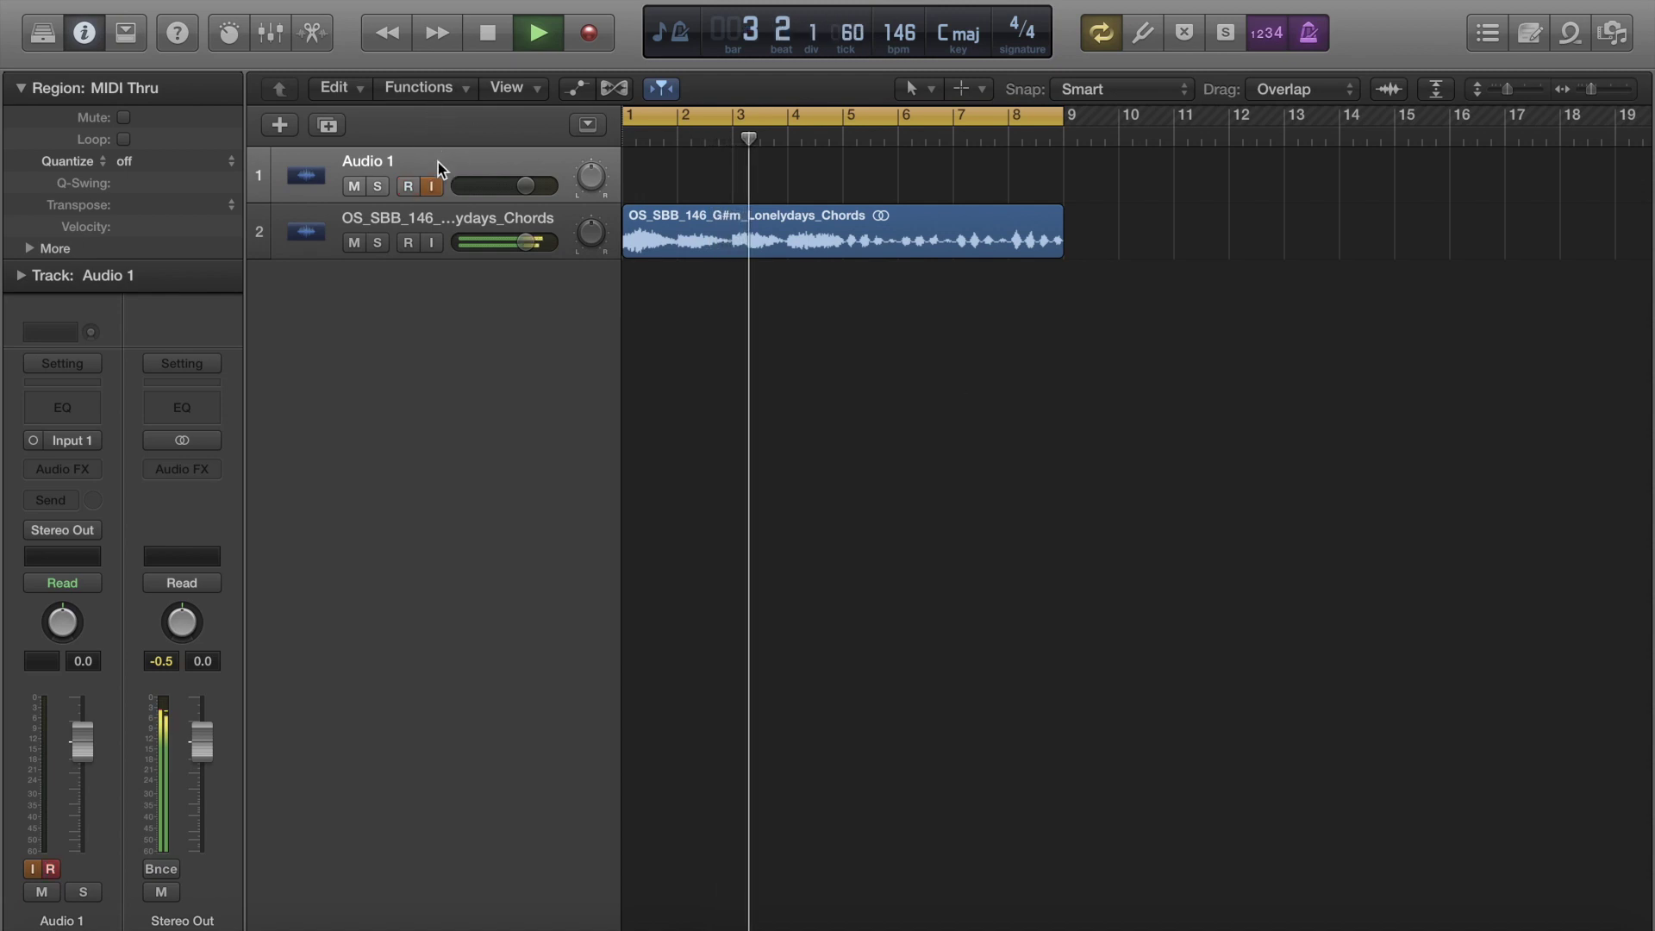
pyautogui.press('super+BackSpace')
pyautogui.press('space')
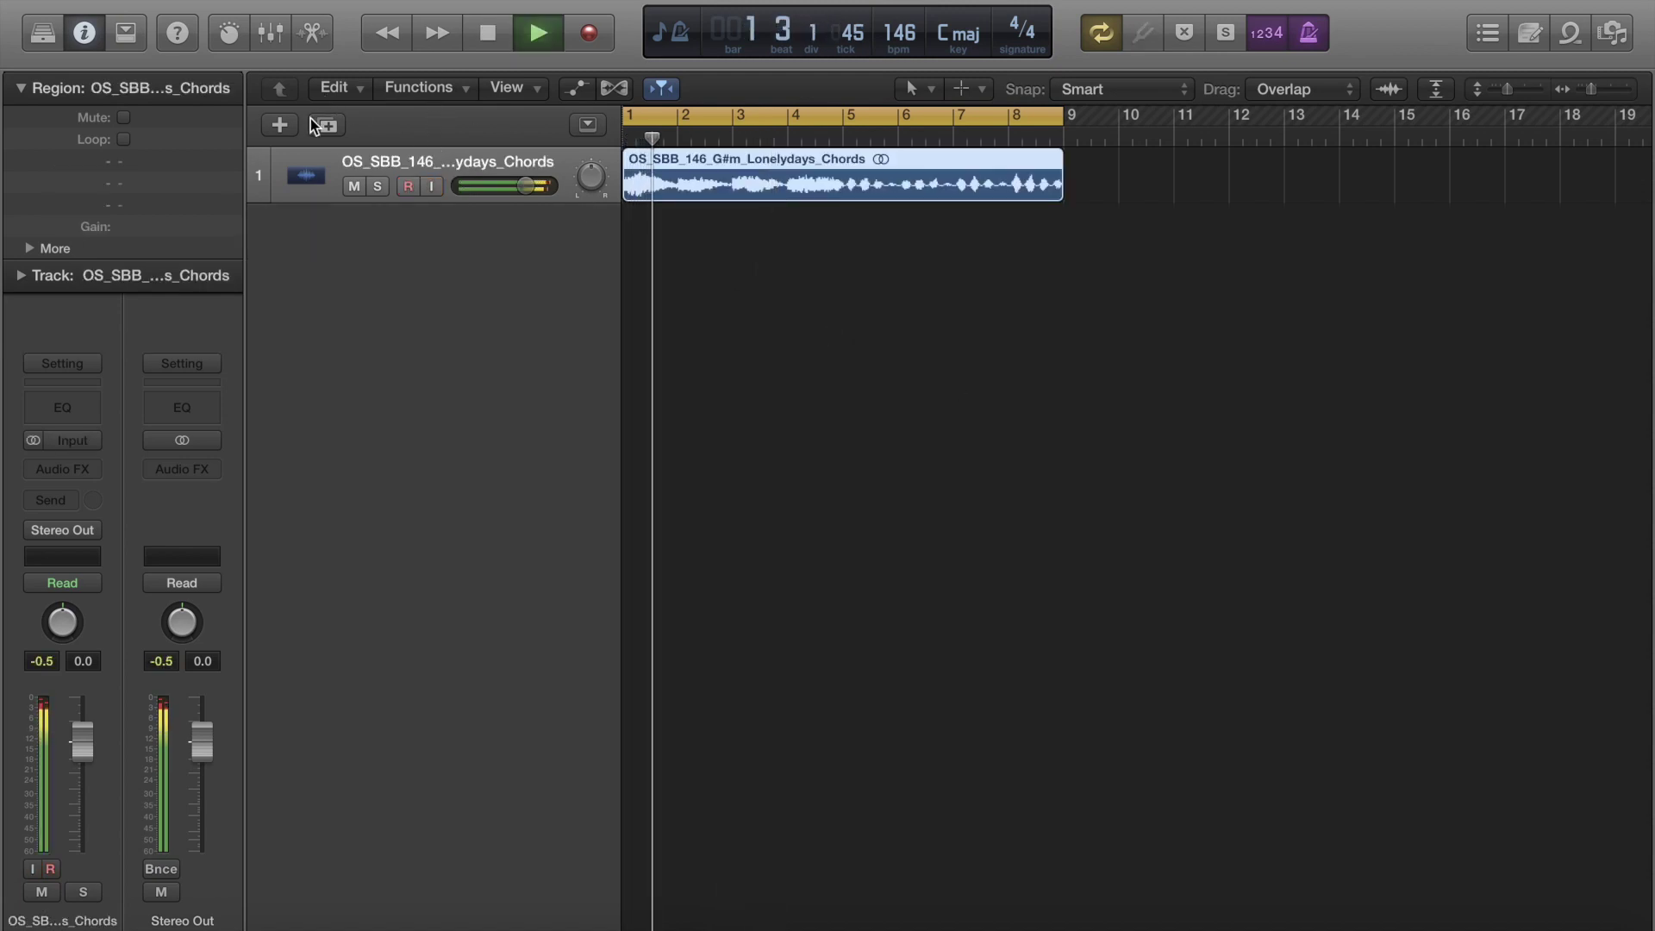
# Rename the chords track to Lonelydays_Chords by removing the OS_SBB_146_G#m_ prefix.
pyautogui.doubleClick(430, 162)
pyautogui.click(492, 162)
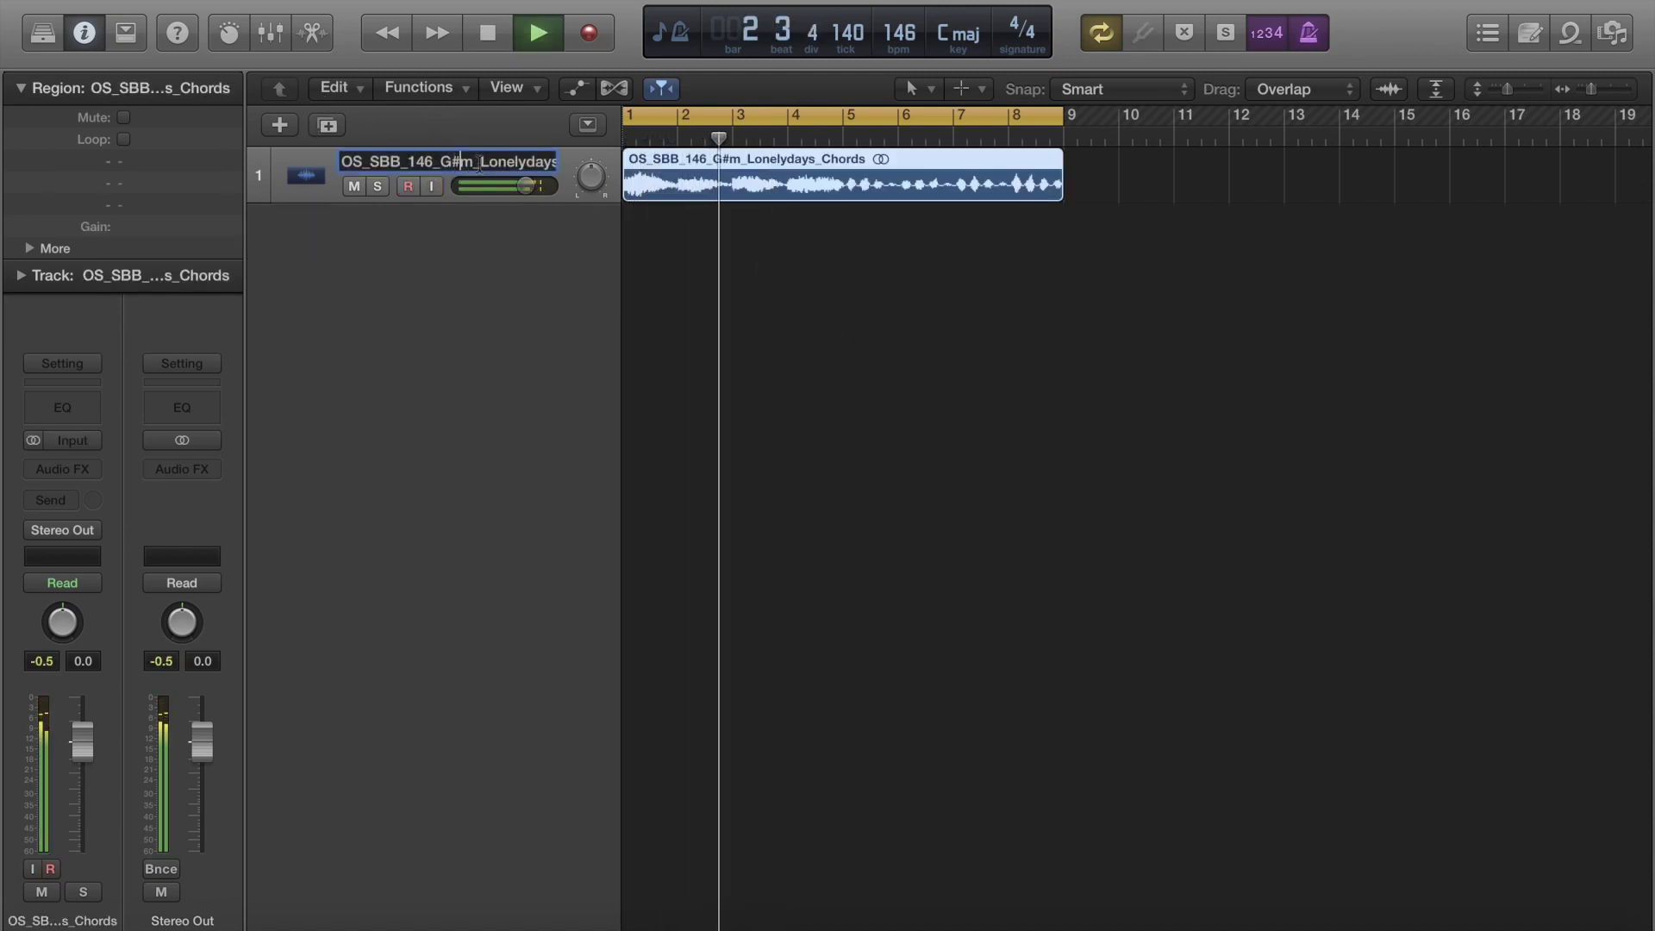
pyautogui.hotkey('shift', 'Home')
pyautogui.press('BackSpace')
pyautogui.press('Return')
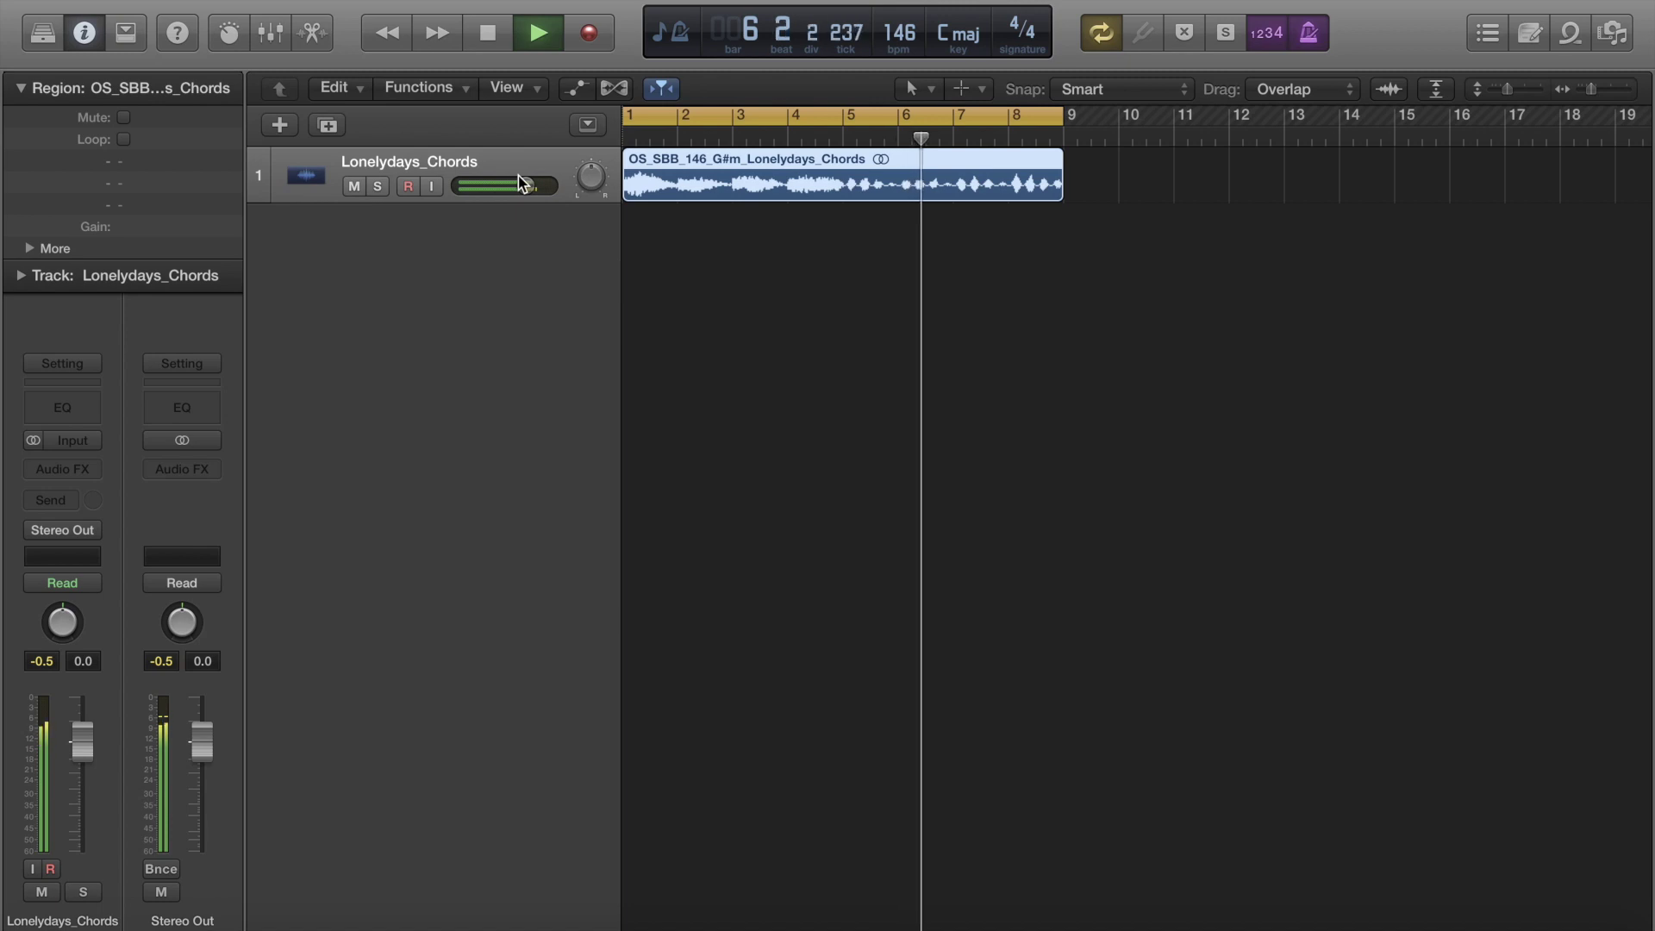
# Try splitting the region at bar 5 and repeating the first half, then undo to the original region.
pyautogui.press('space')
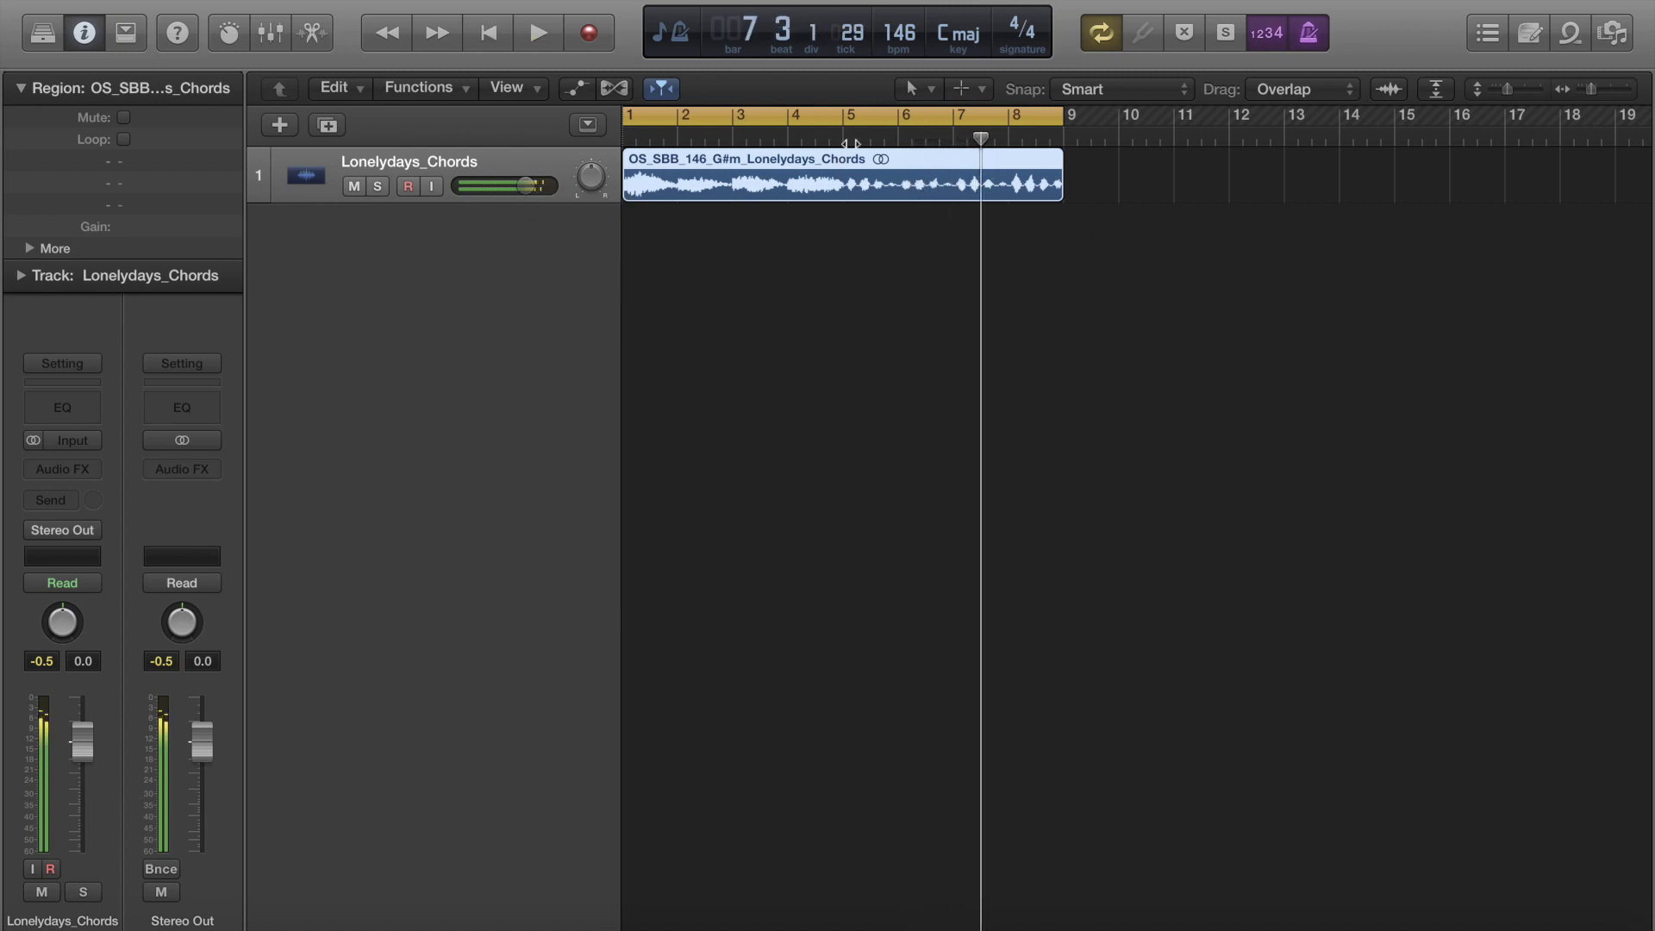
pyautogui.click(842, 129)
pyautogui.press('cmd+t')
pyautogui.click(879, 163)
pyautogui.press('Delete')
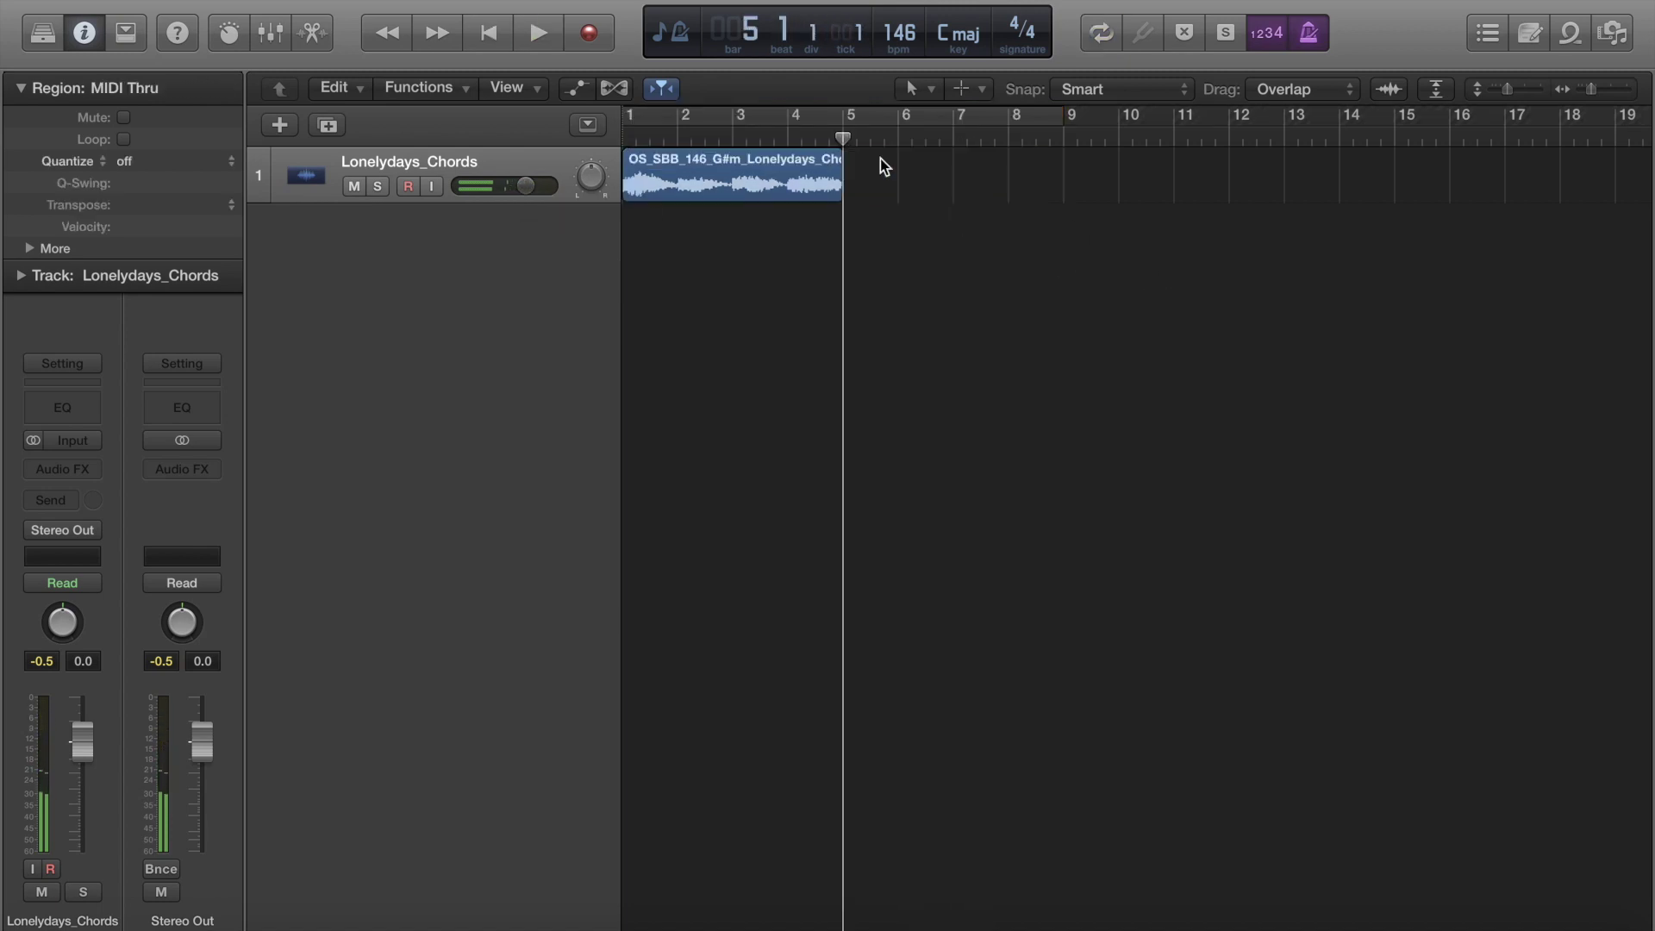
pyautogui.click(835, 164)
pyautogui.press('cmd+r')
pyautogui.moveTo(949, 269); pyautogui.dragTo(767, 198)
pyautogui.click(924, 185)
pyautogui.press('Delete')
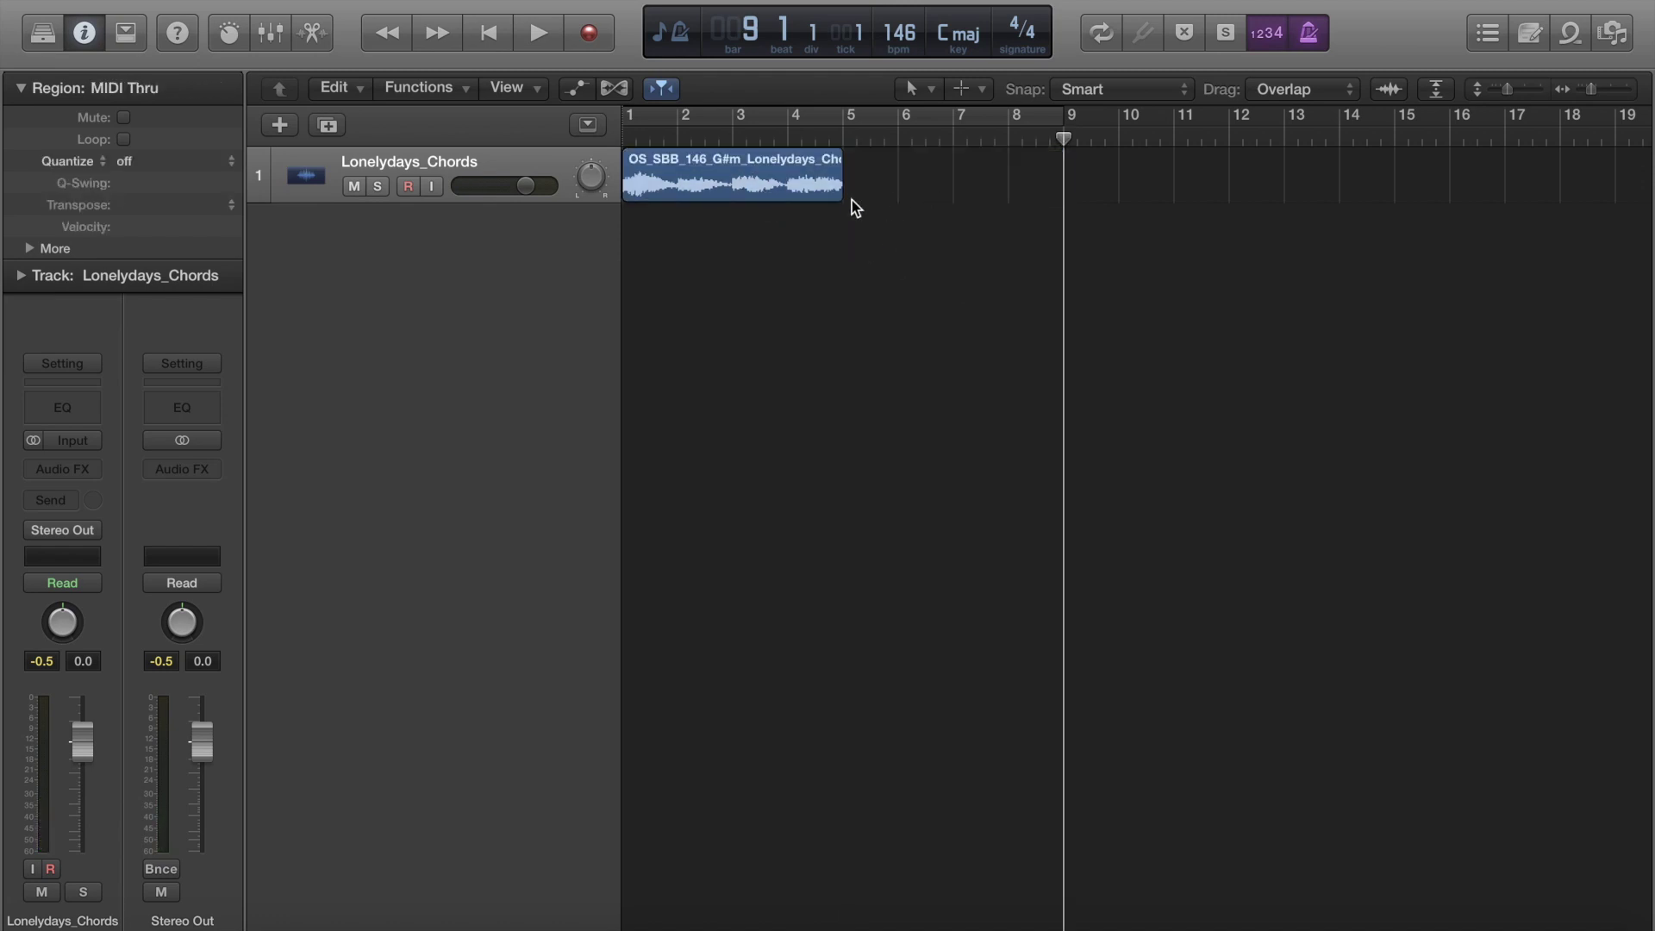
pyautogui.press('cmd+z')
pyautogui.press('cmd+z')
pyautogui.press('cmd+z')
pyautogui.press('cmd+z')
pyautogui.press('cmd+z')
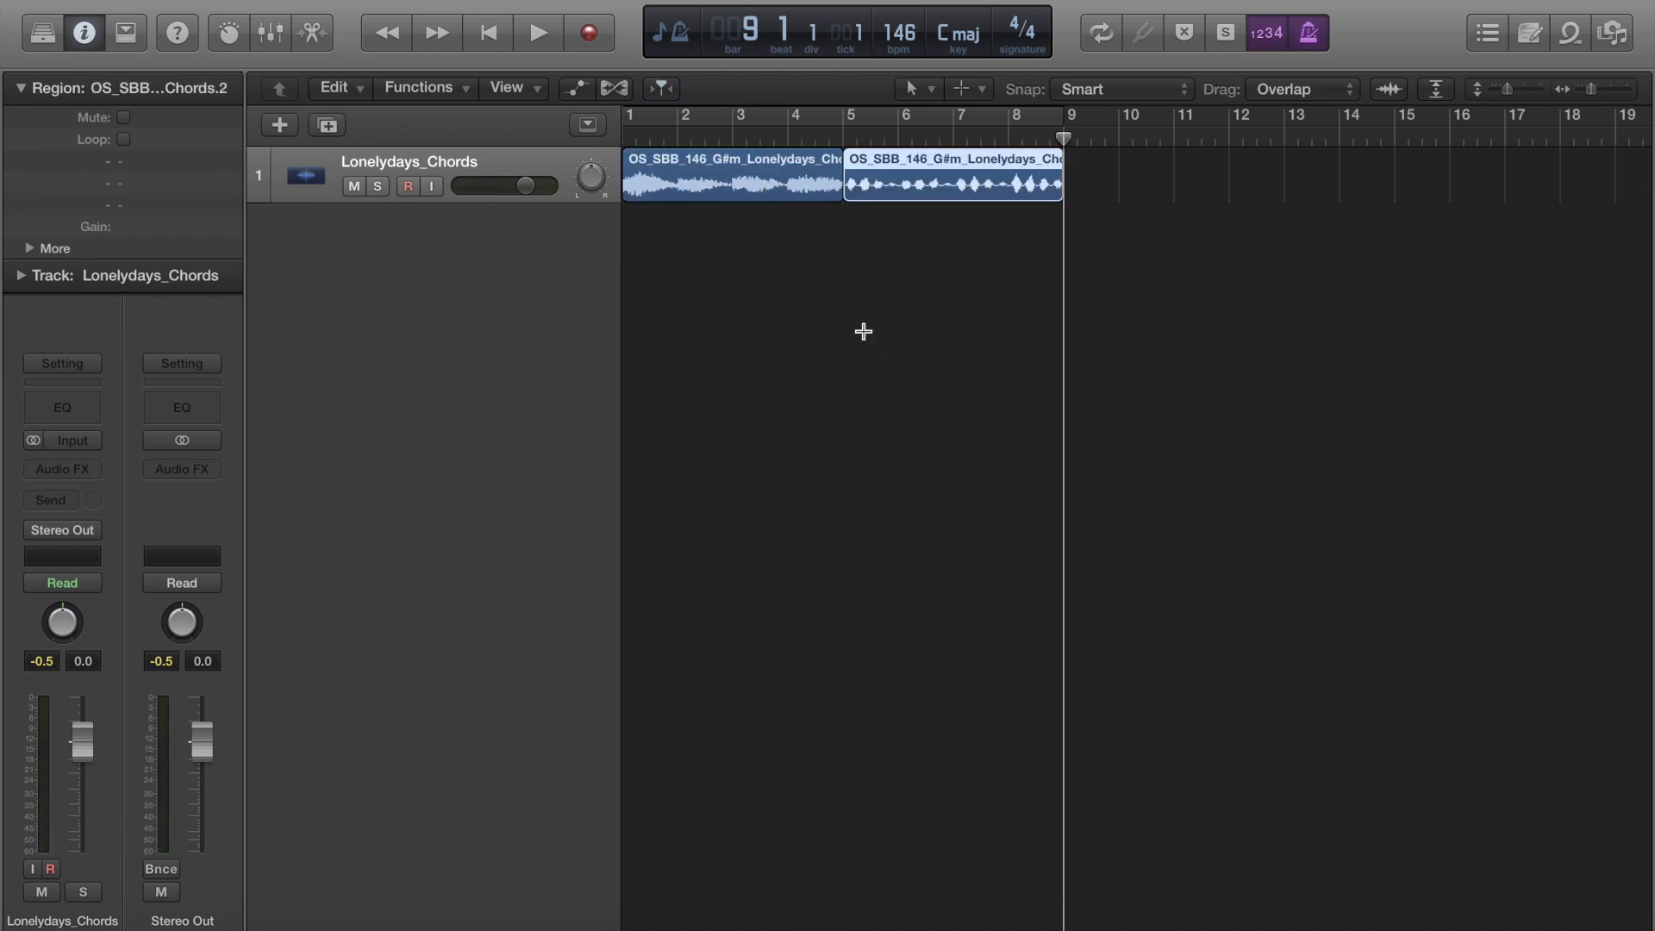
# Split the chords region at bar 5, delete bars 5–9, and repeat the first four bars.
pyautogui.click(863, 330)
pyautogui.click(842, 138)
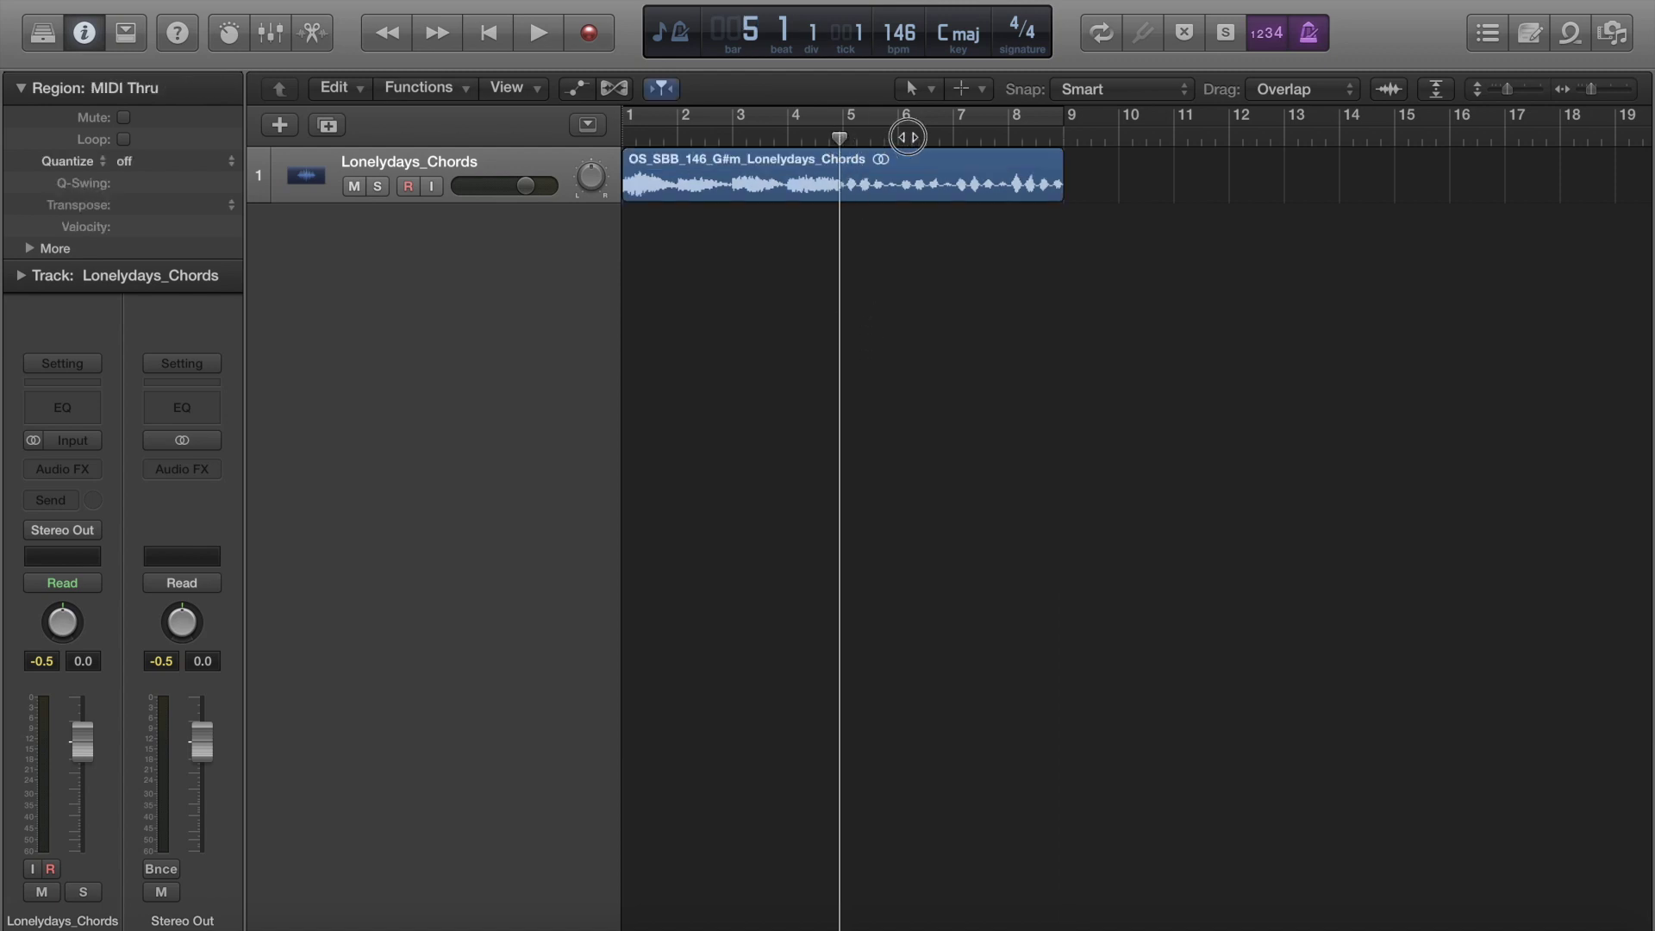
pyautogui.click(865, 142)
pyautogui.click(842, 139)
pyautogui.click(866, 183)
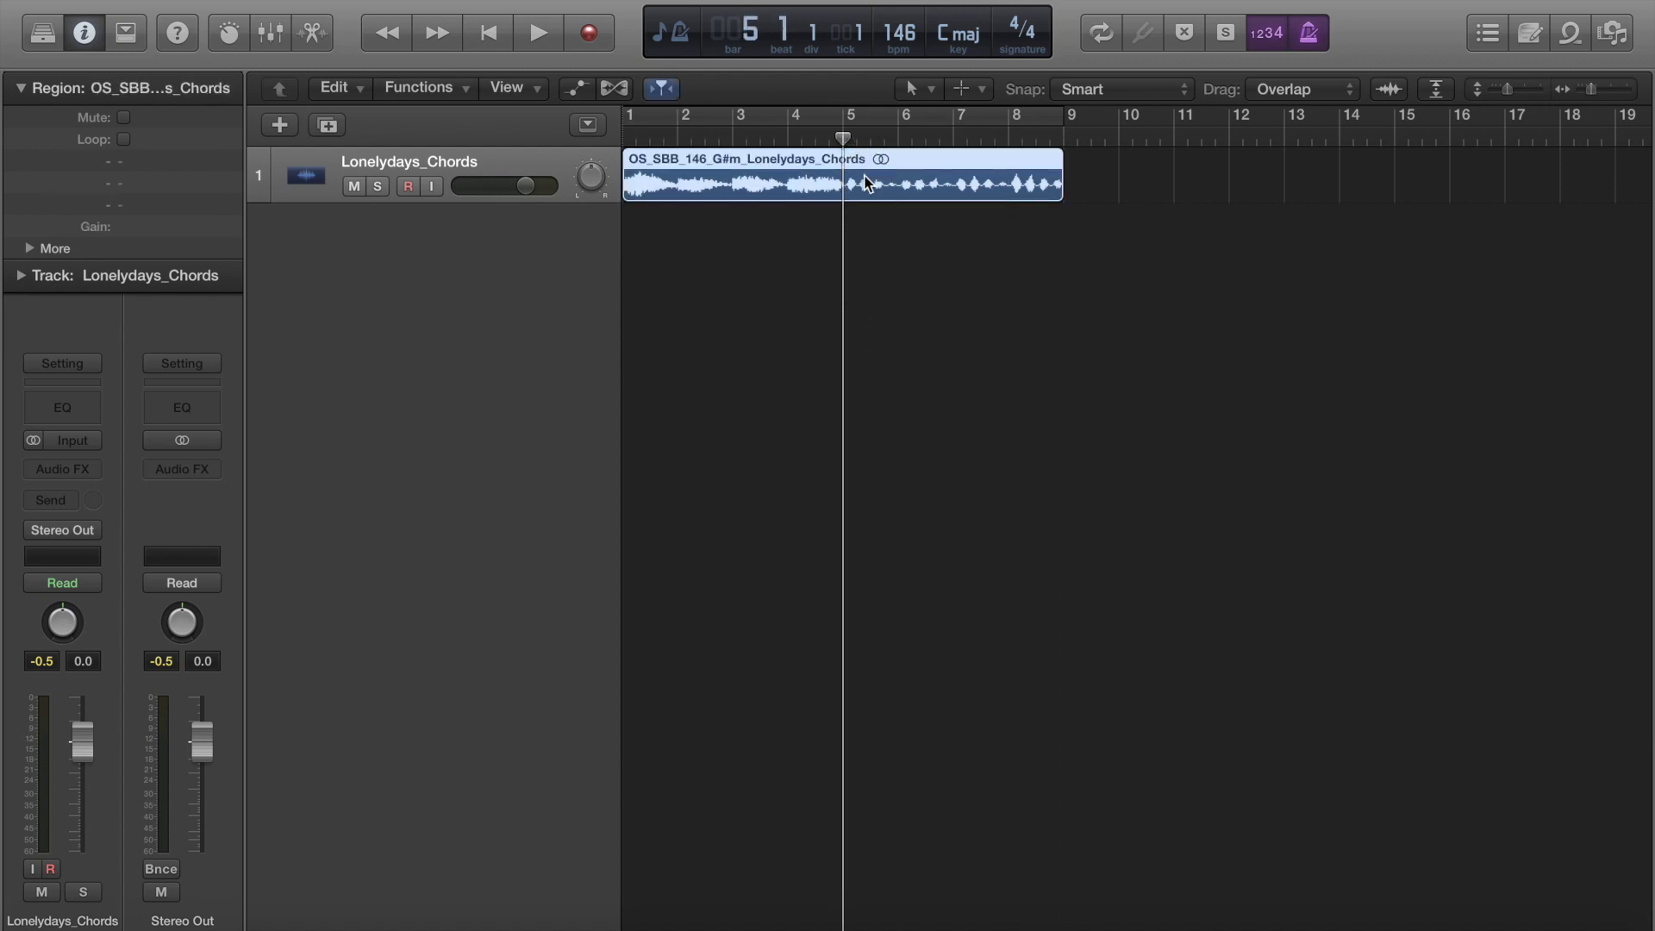
pyautogui.press('super+t')
pyautogui.click(872, 259)
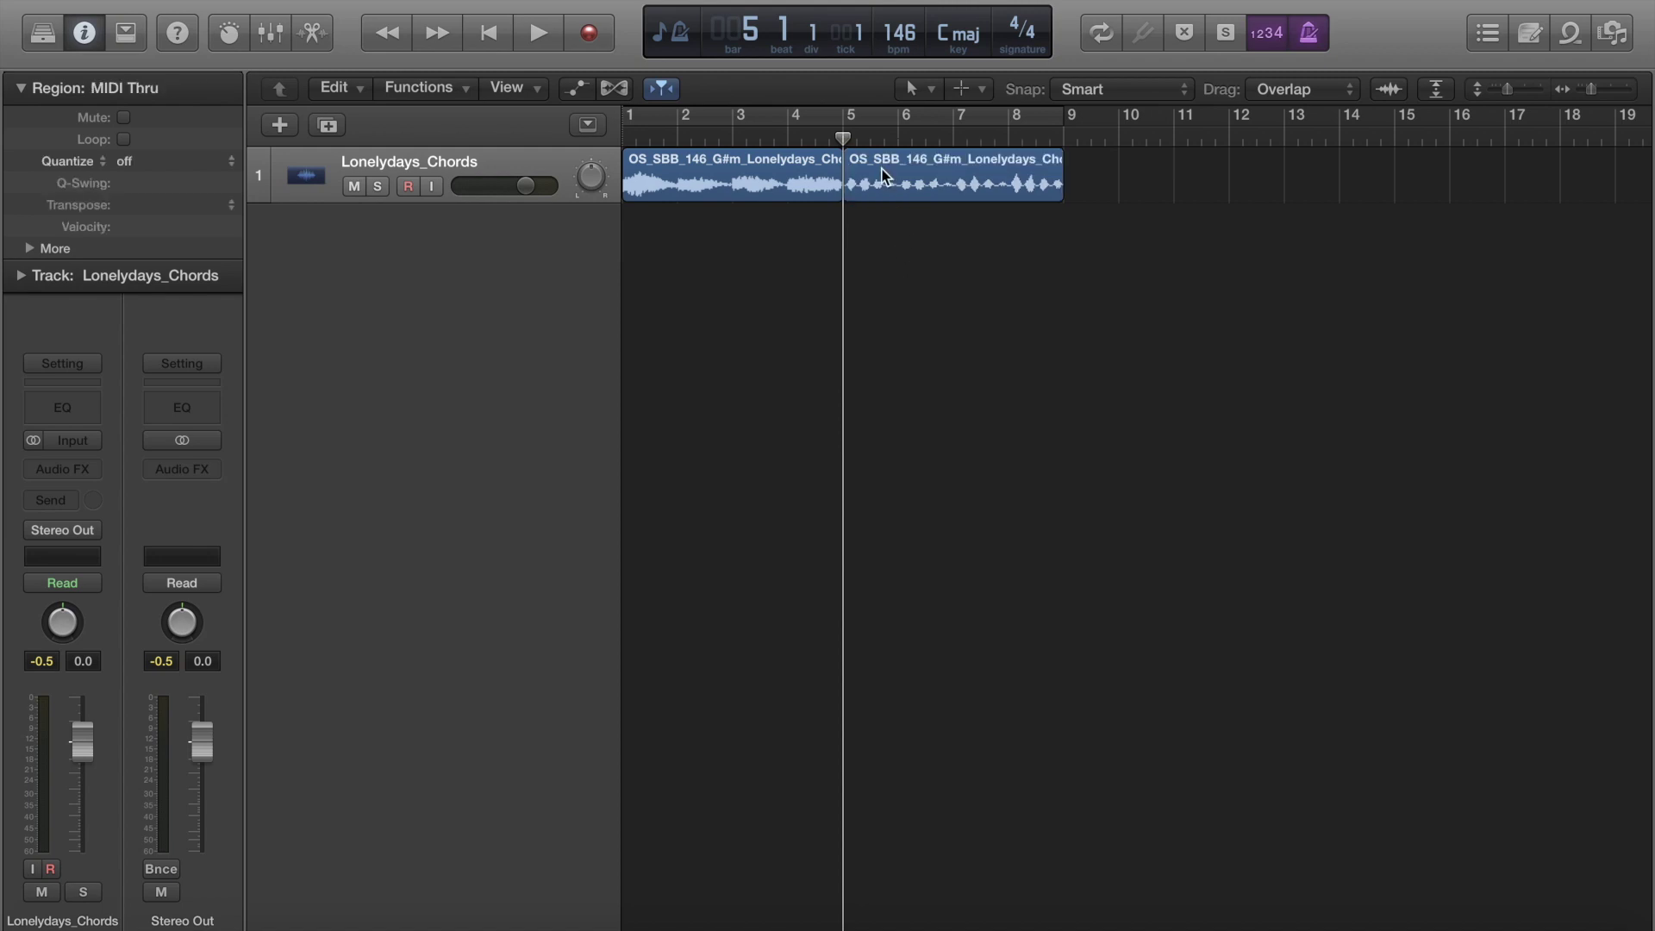
pyautogui.click(948, 185)
pyautogui.press('Delete')
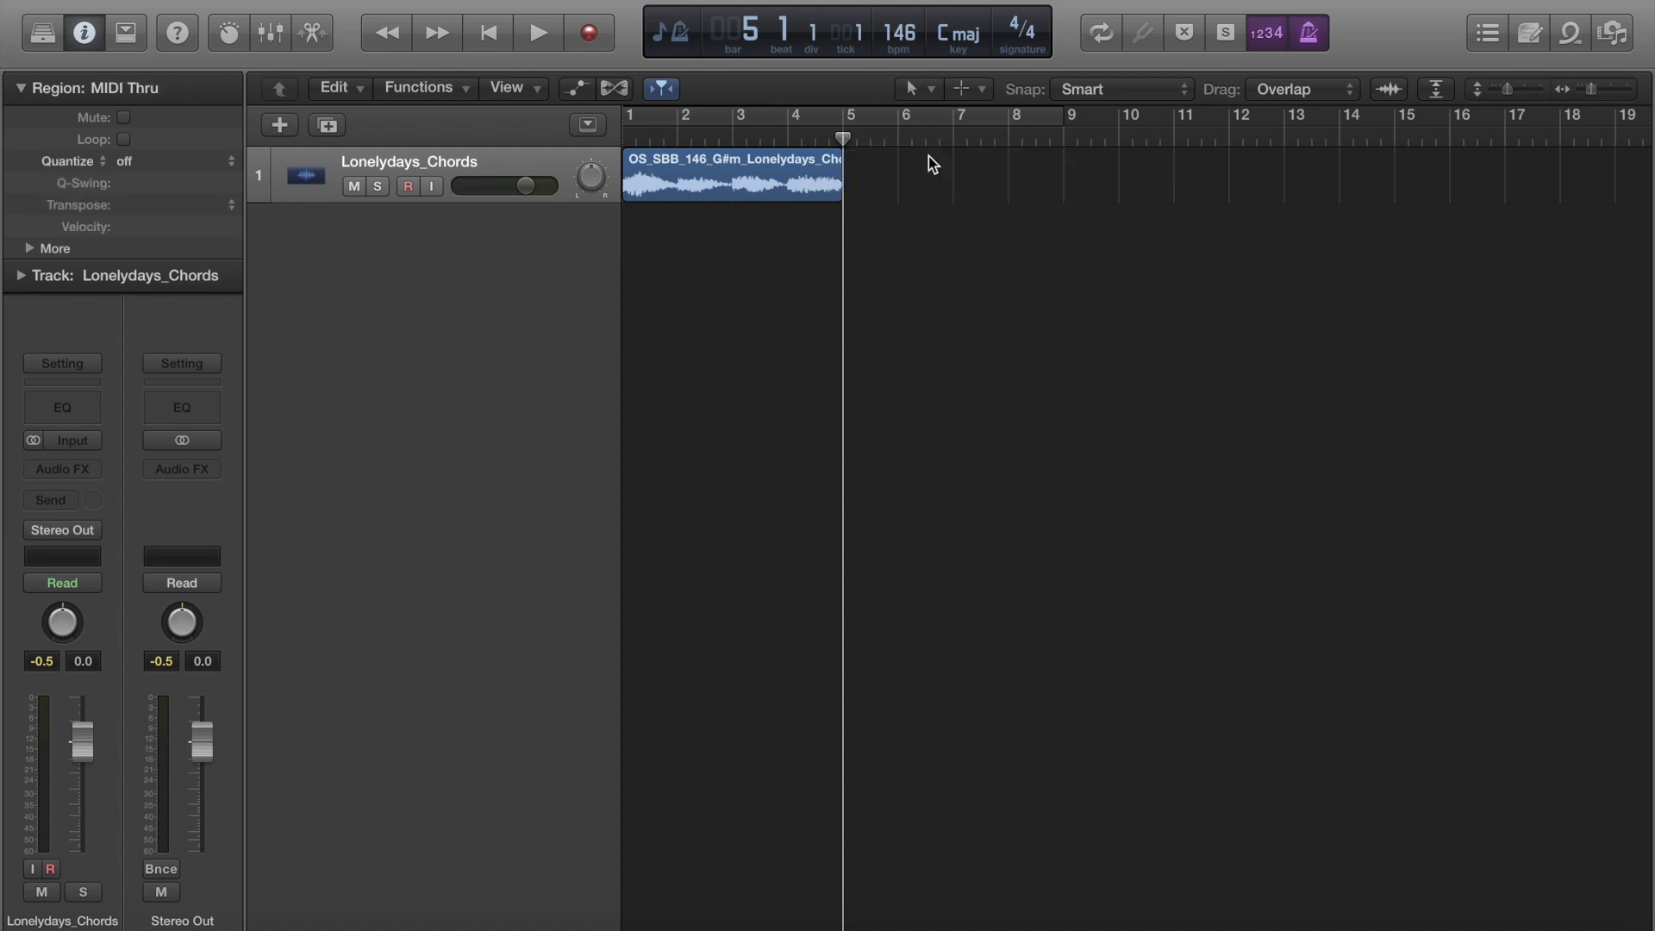
pyautogui.click(701, 163)
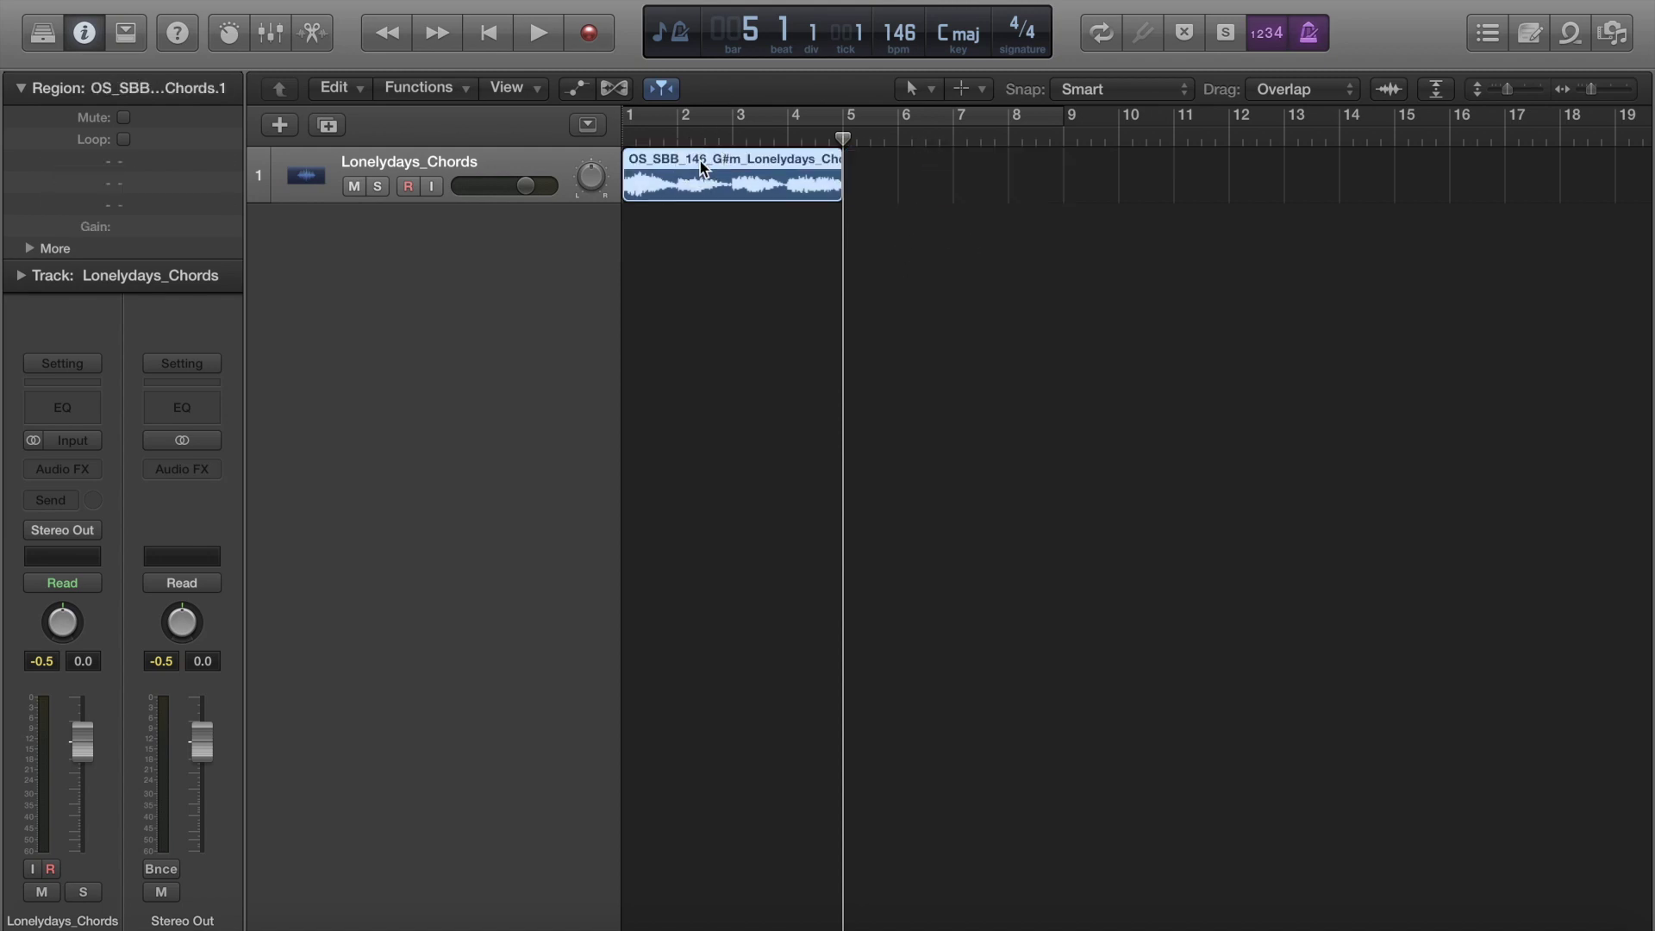
pyautogui.press('super+r')
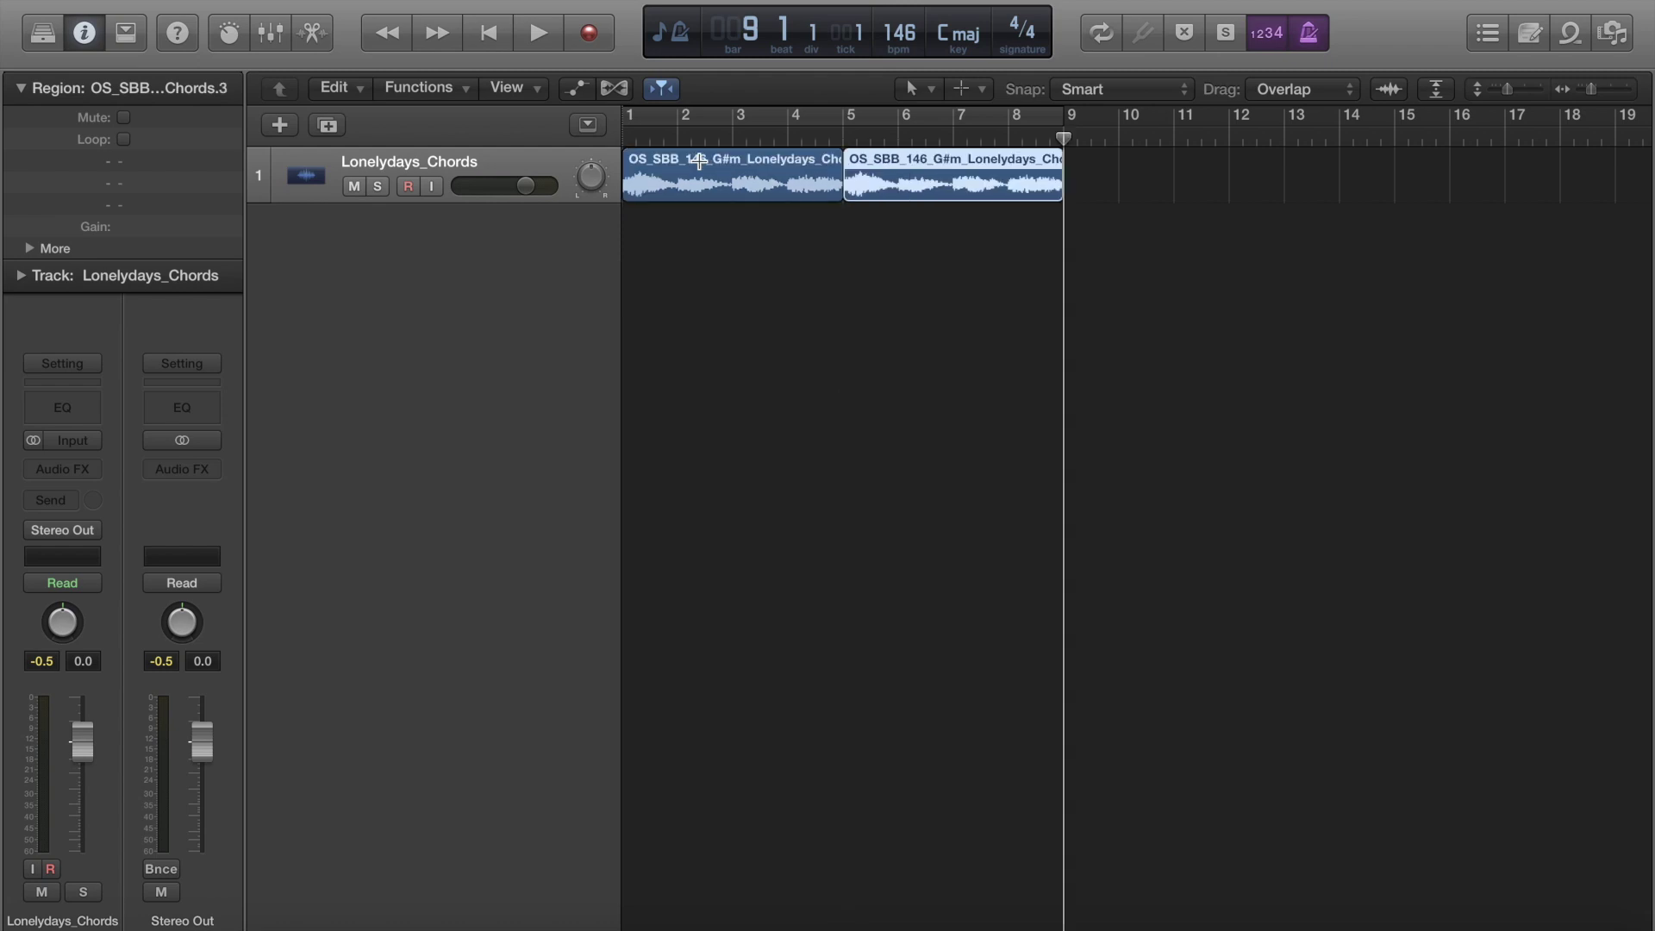
# Join the two four-bar chord regions into one region and loop-play bars 1–9.
pyautogui.click(984, 273)
pyautogui.moveTo(984, 274); pyautogui.dragTo(819, 177)
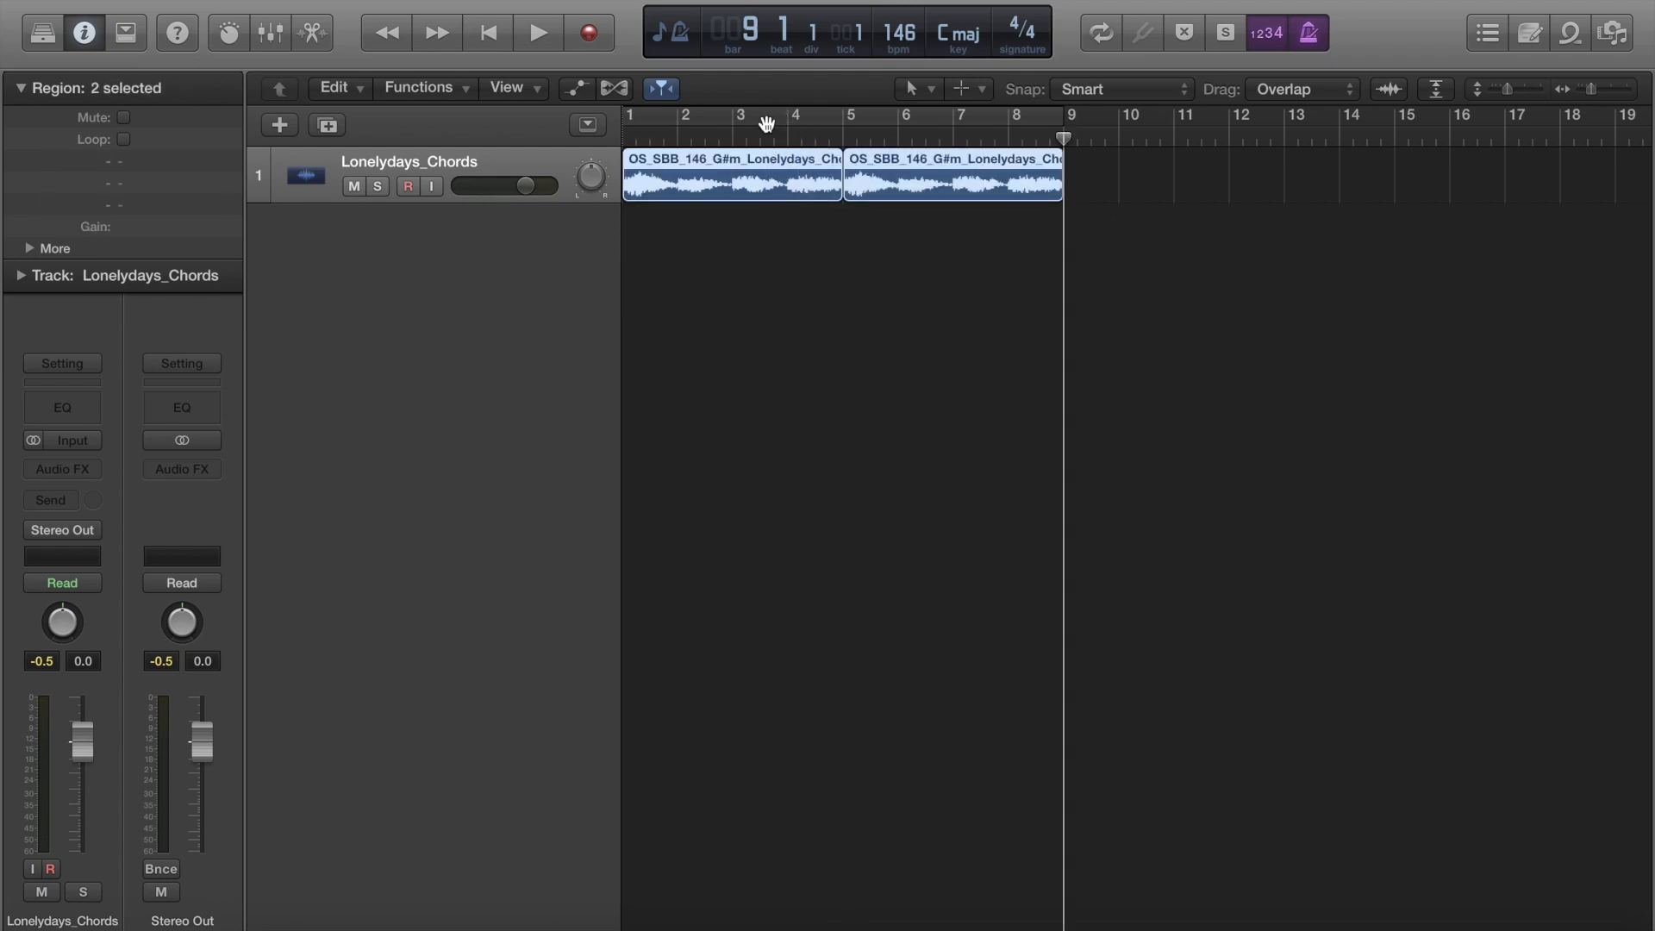
pyautogui.press('super+j')
pyautogui.click(875, 314)
pyautogui.moveTo(898, 293); pyautogui.dragTo(791, 195)
pyautogui.press('super+j')
pyautogui.click(887, 306)
pyautogui.press('c')
pyautogui.press('space')
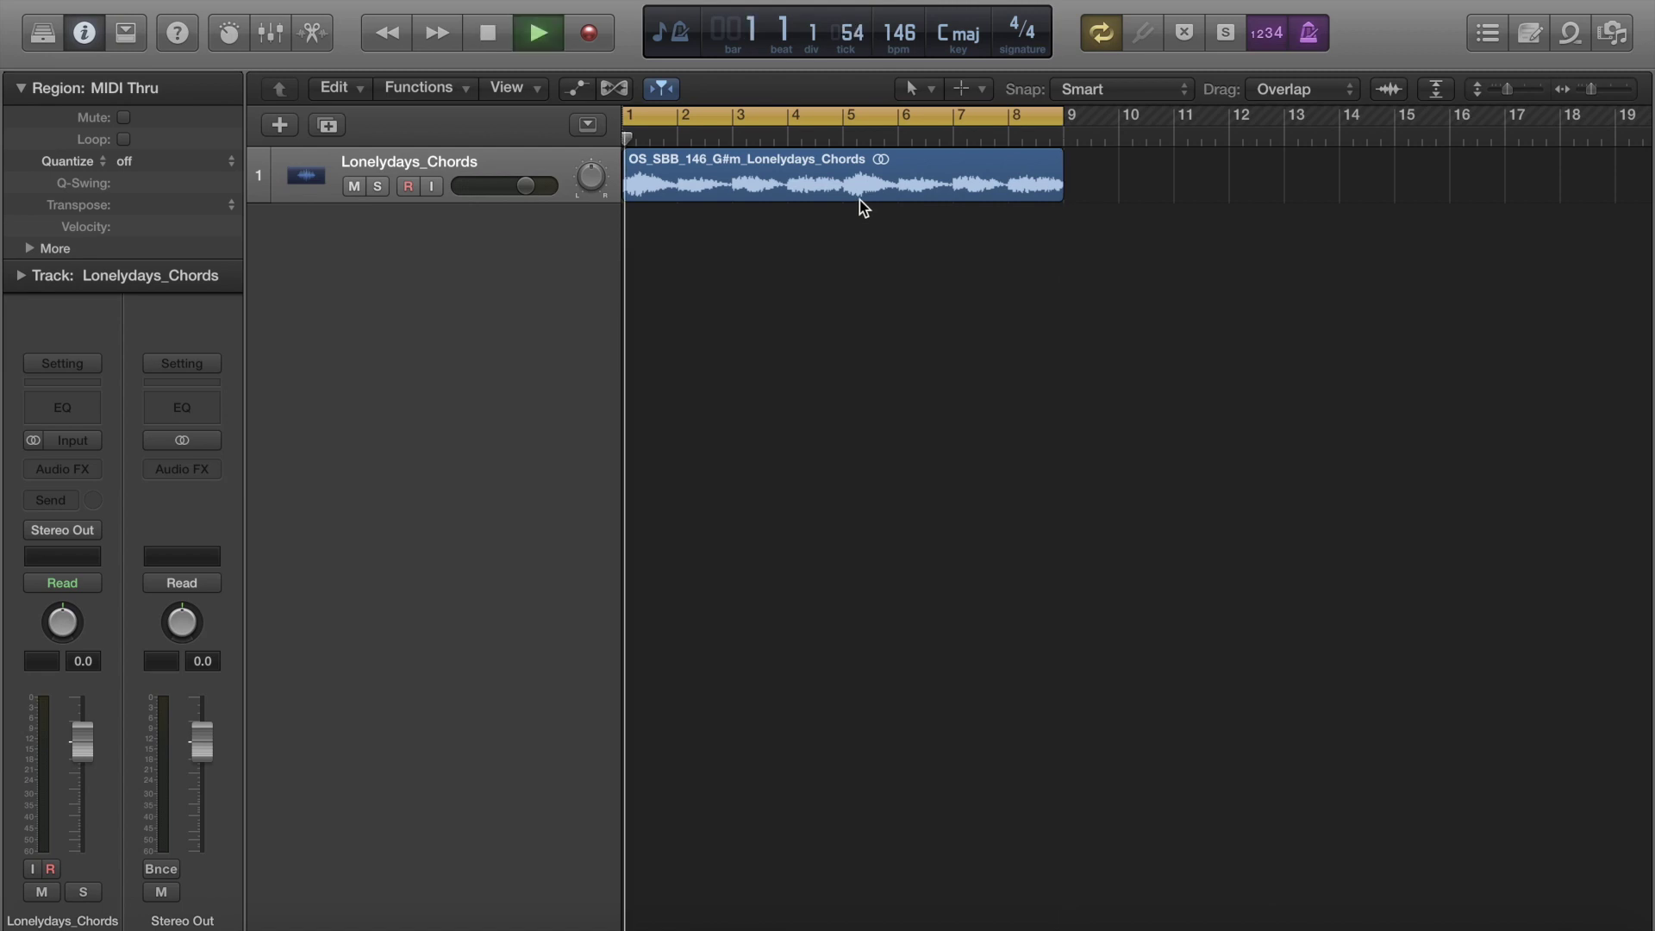
pyautogui.click(860, 196)
pyautogui.press('space')
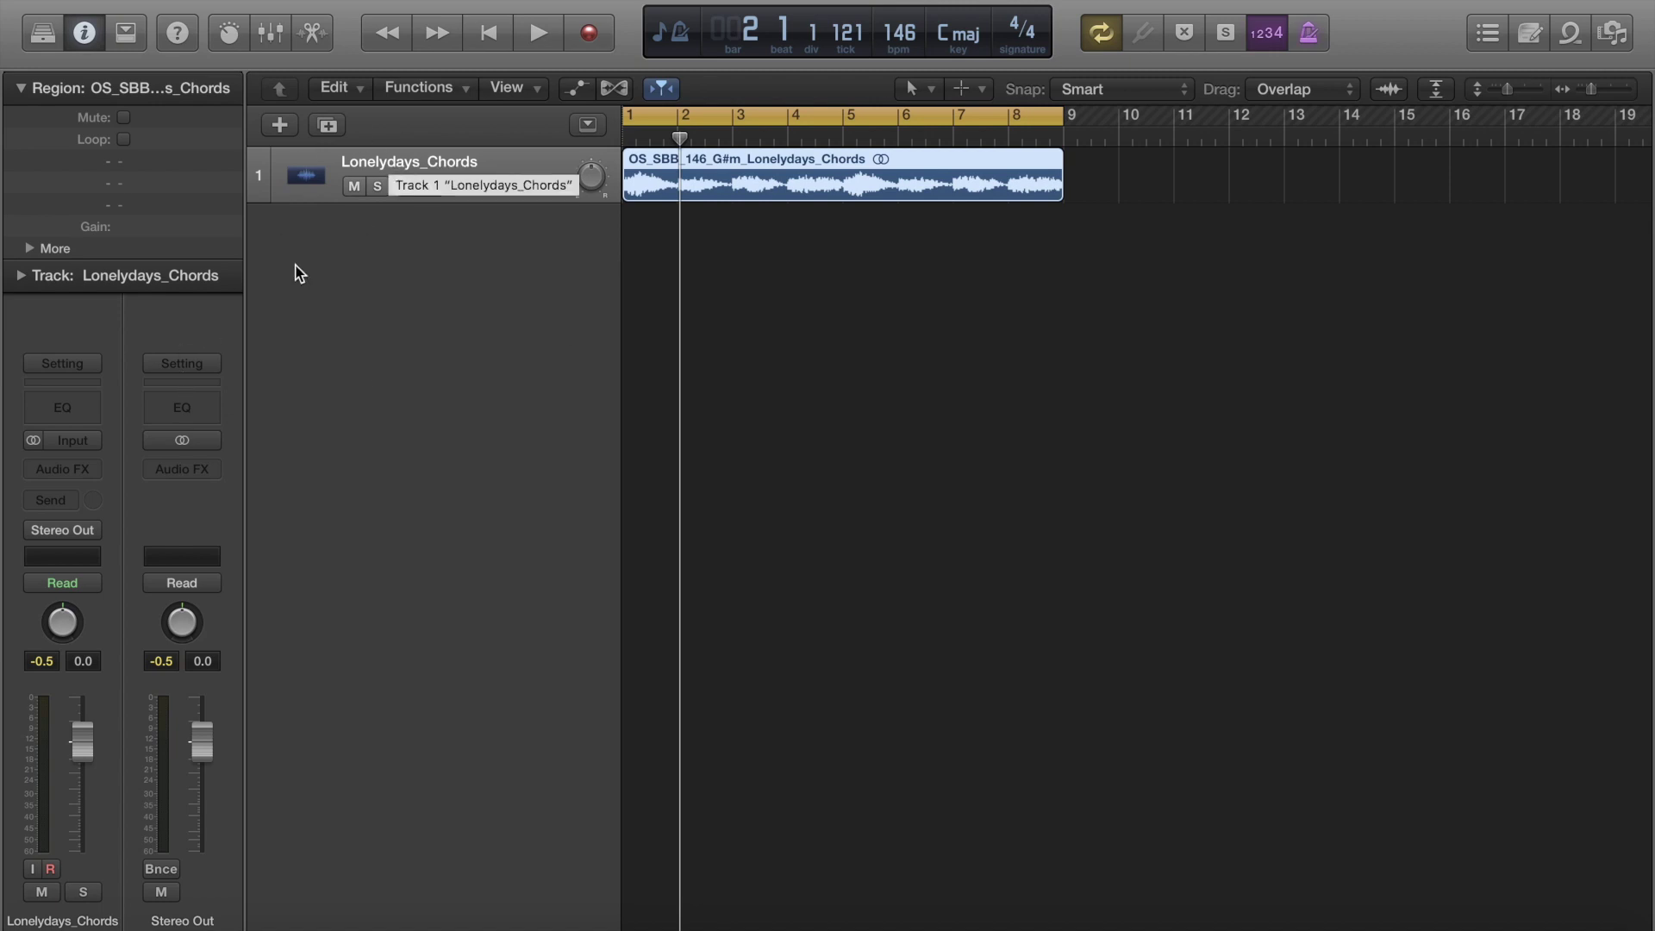
# Insert a Channel EQ on the chords track with a high cut near 2260 Hz and a 48 dB/Oct low cut.
pyautogui.click(75, 410)
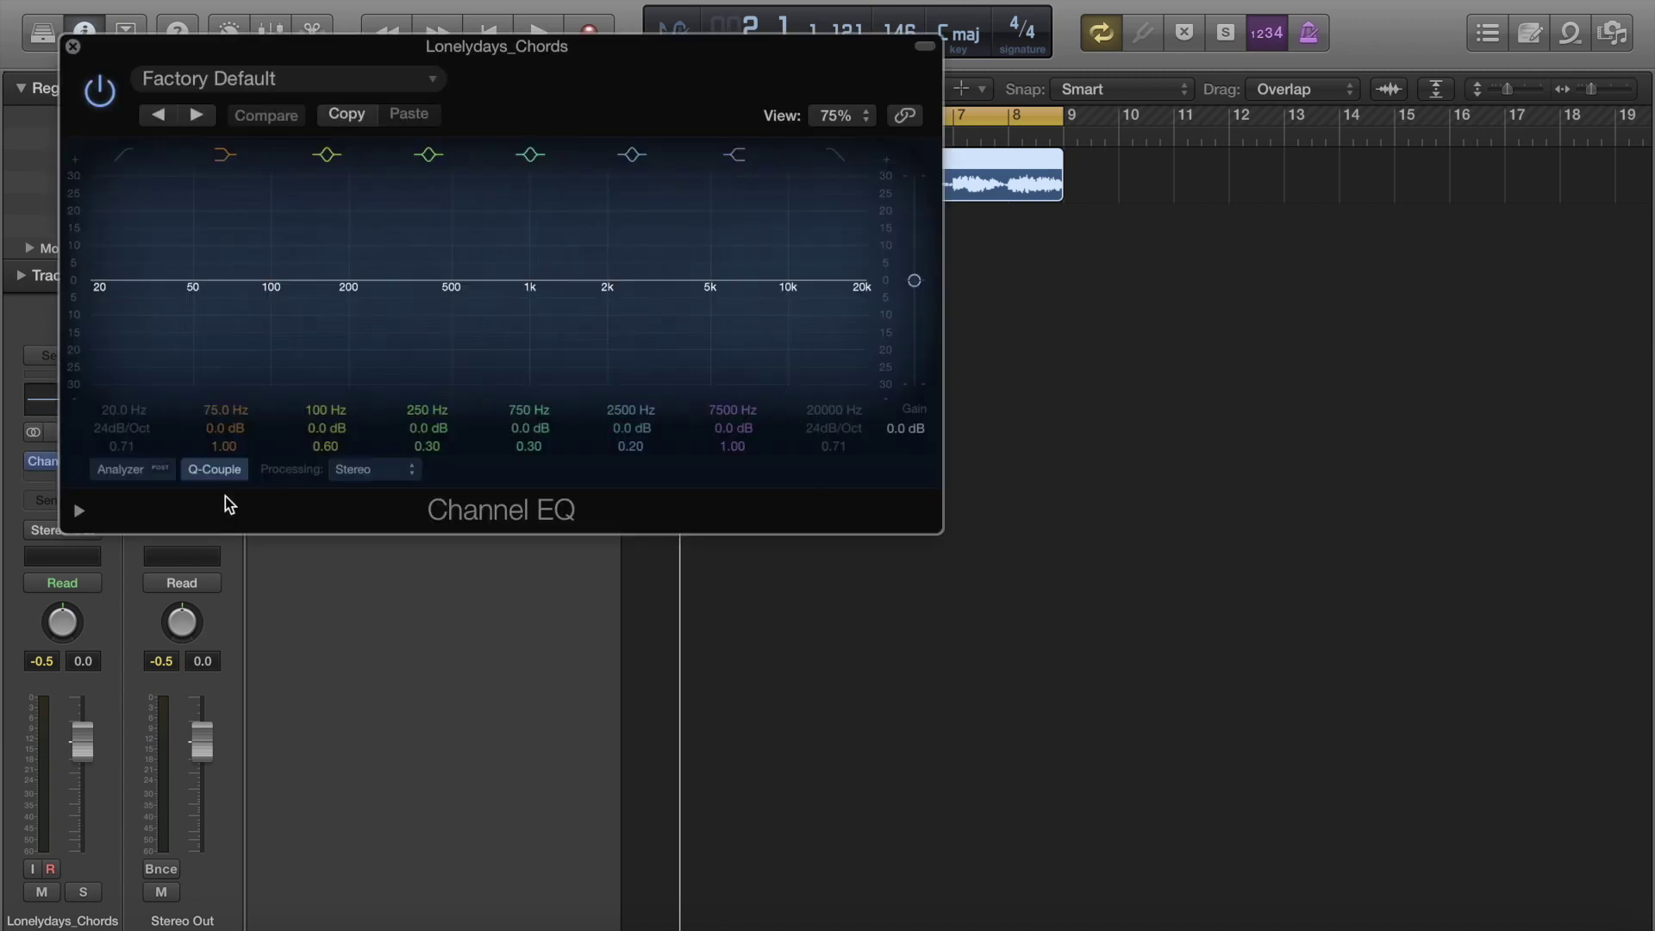
pyautogui.press('space')
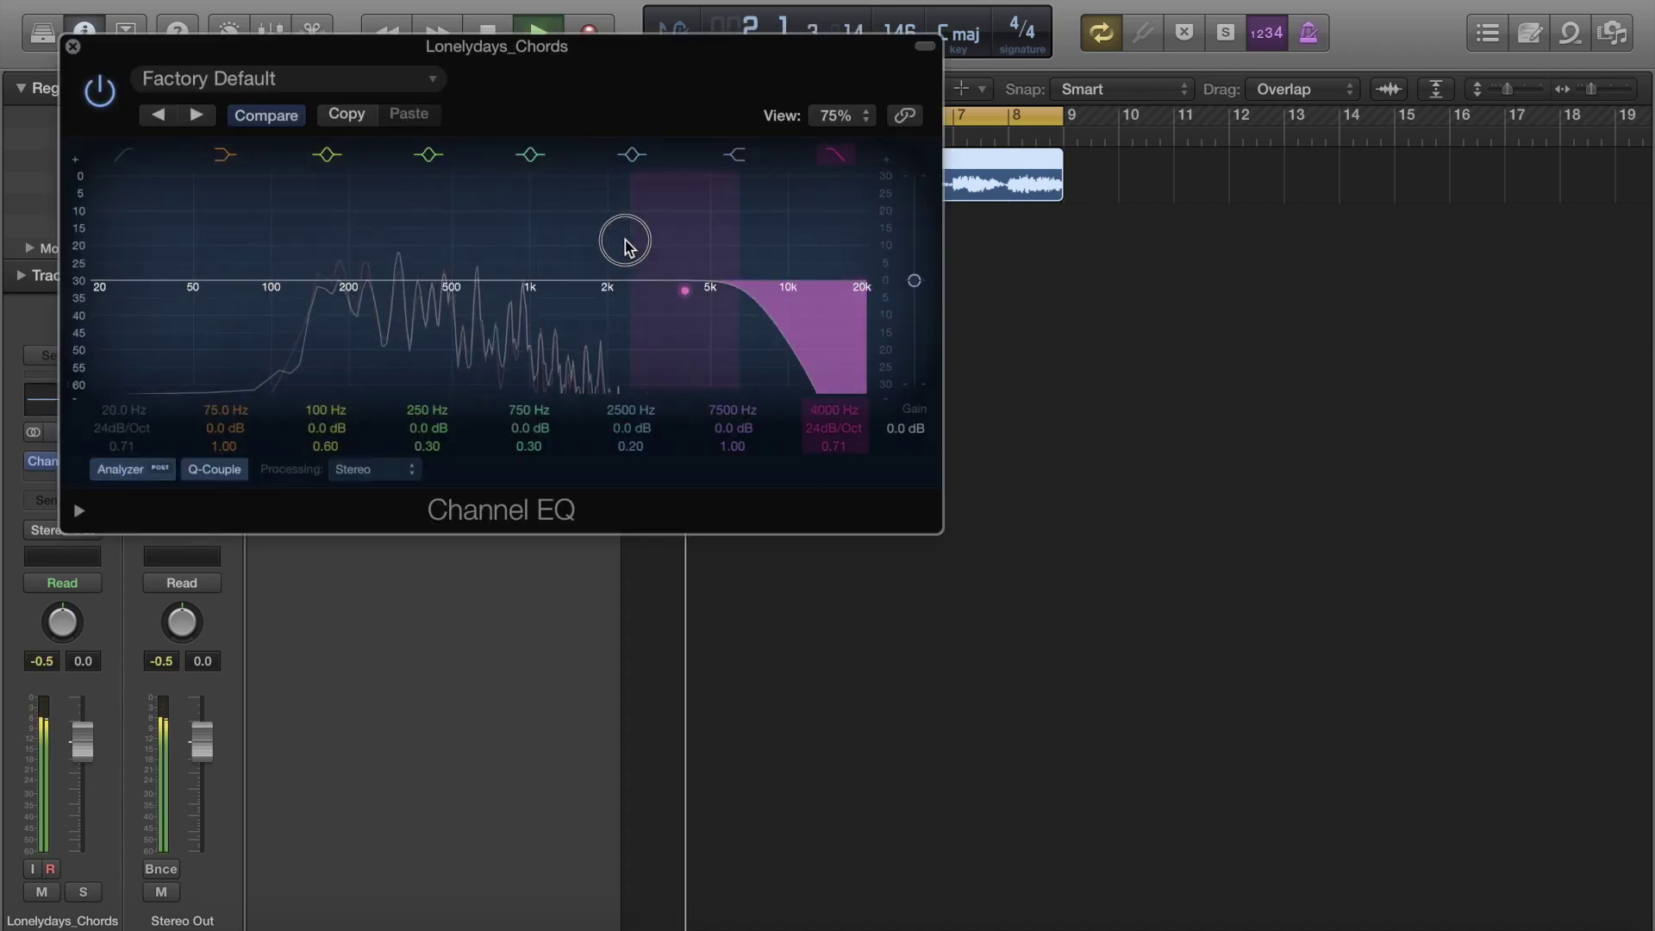
pyautogui.moveTo(625, 244); pyautogui.dragTo(615, 290)
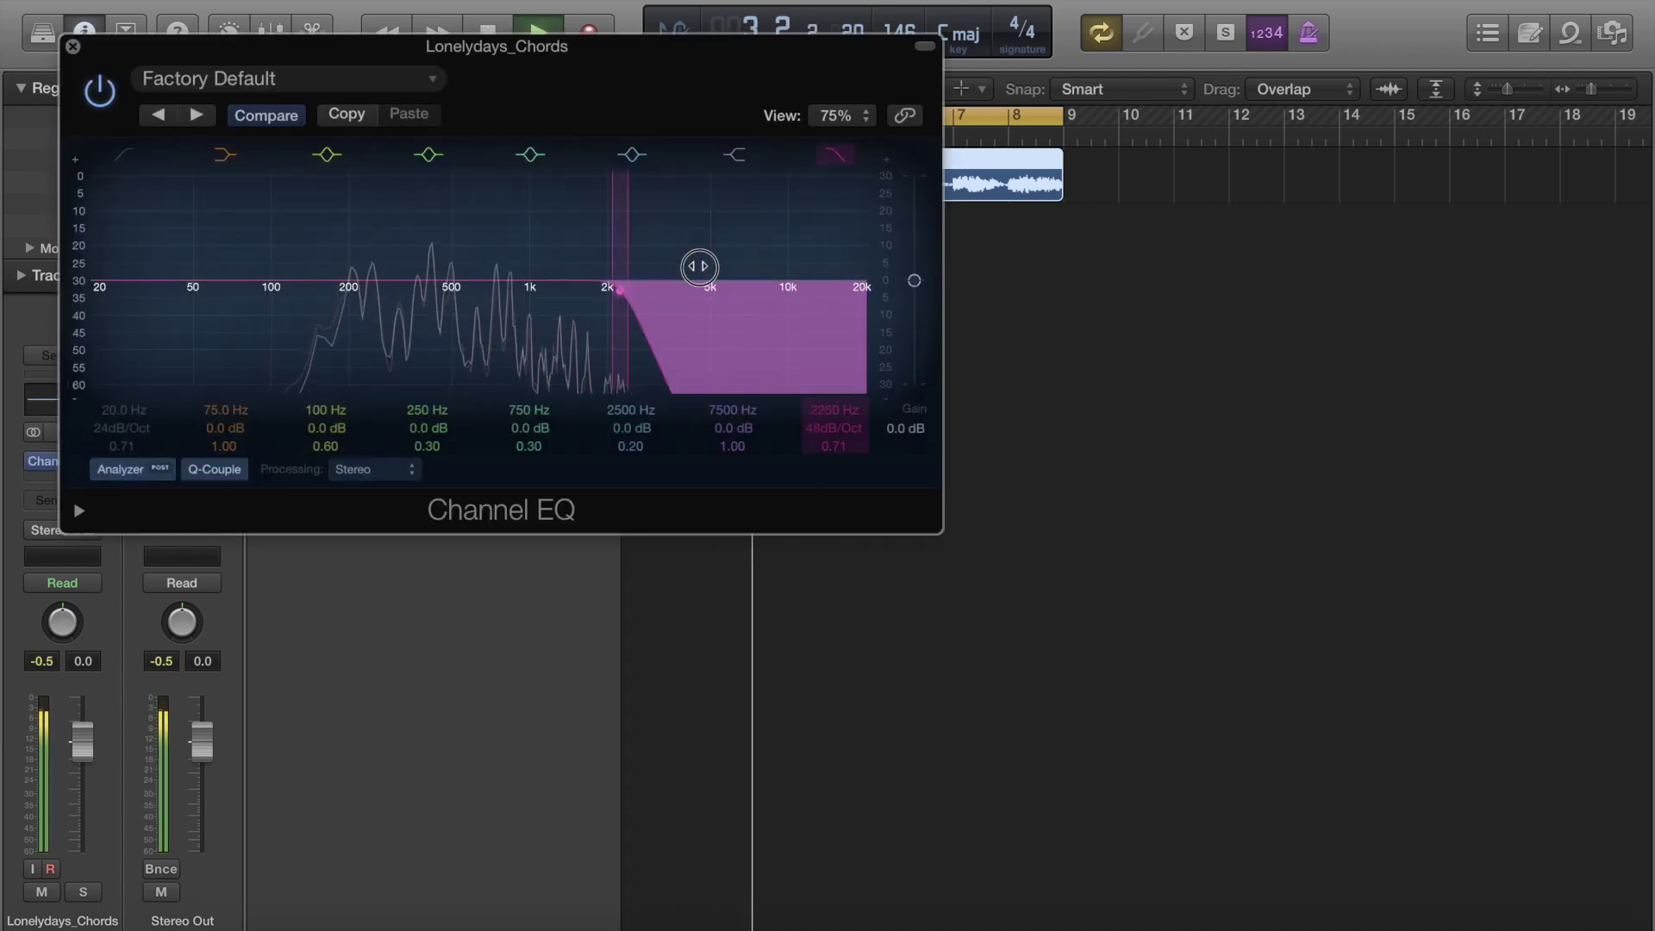
pyautogui.moveTo(104, 230); pyautogui.dragTo(384, 210)
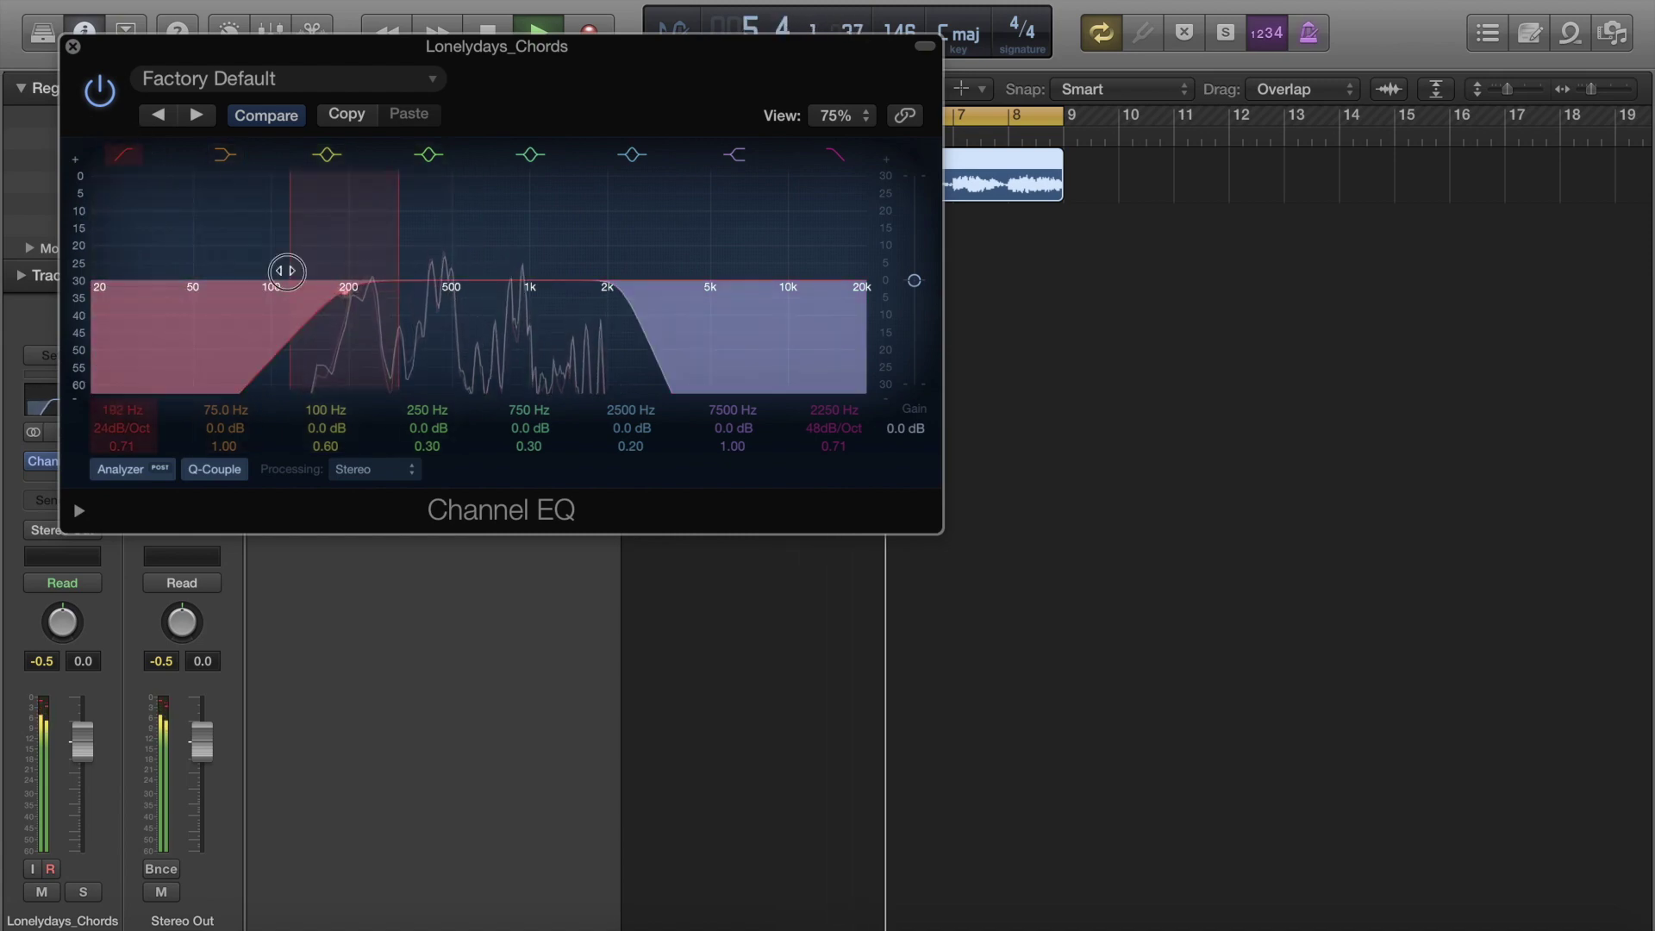
pyautogui.moveTo(286, 270); pyautogui.dragTo(482, 281)
pyautogui.press('space')
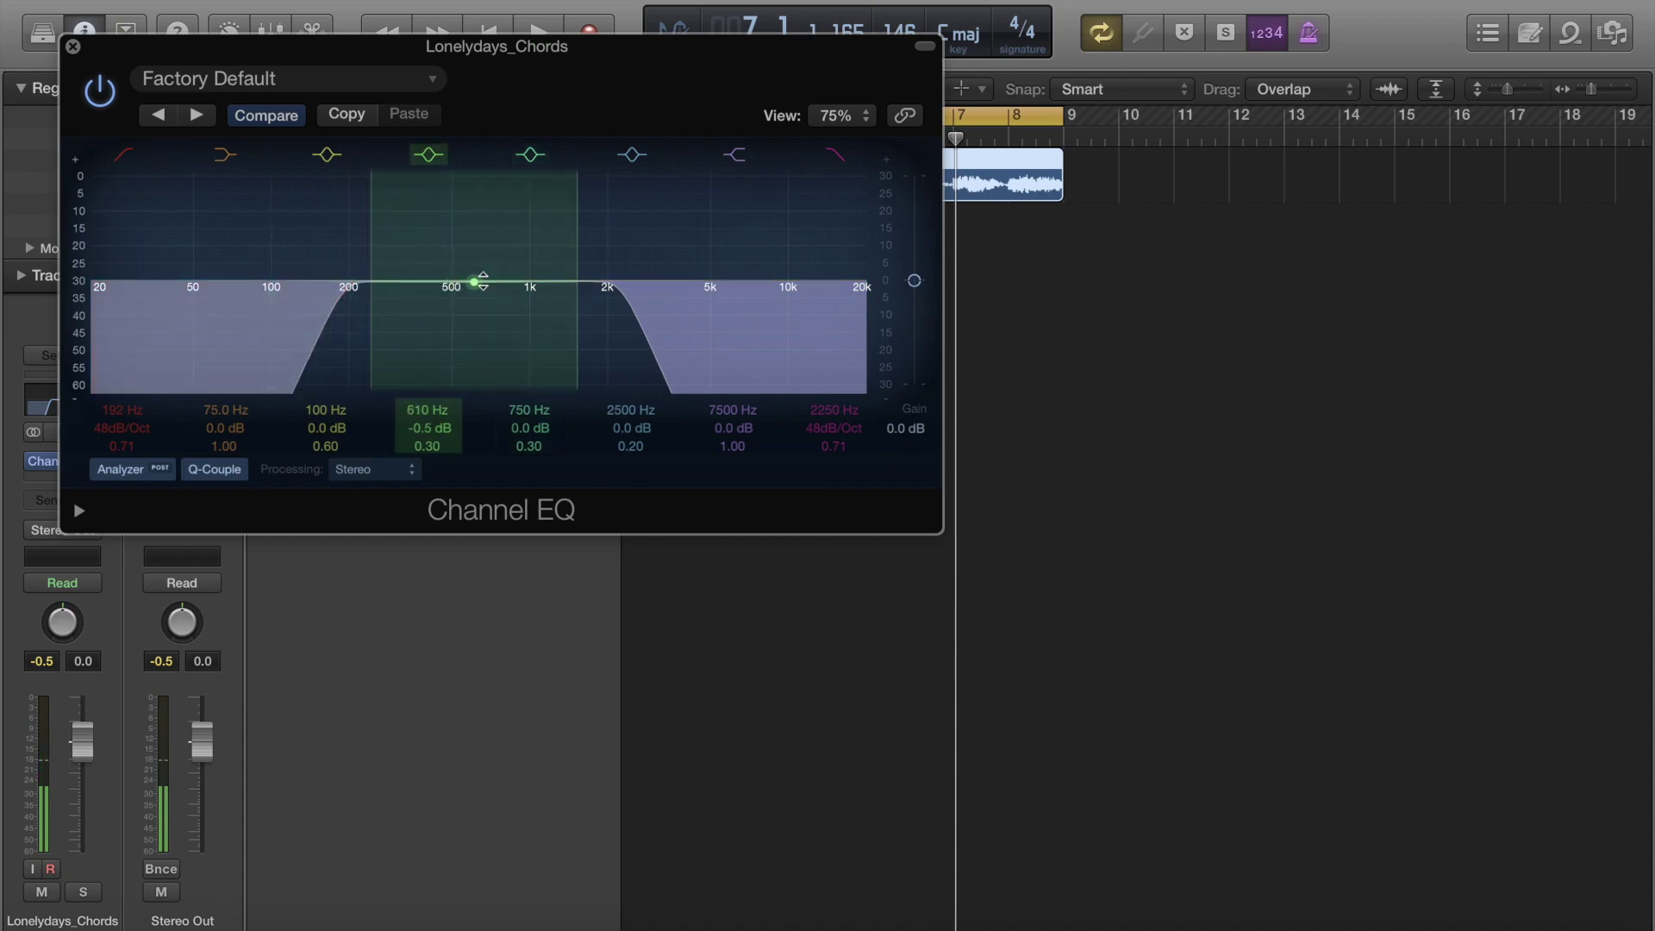
pyautogui.press('space')
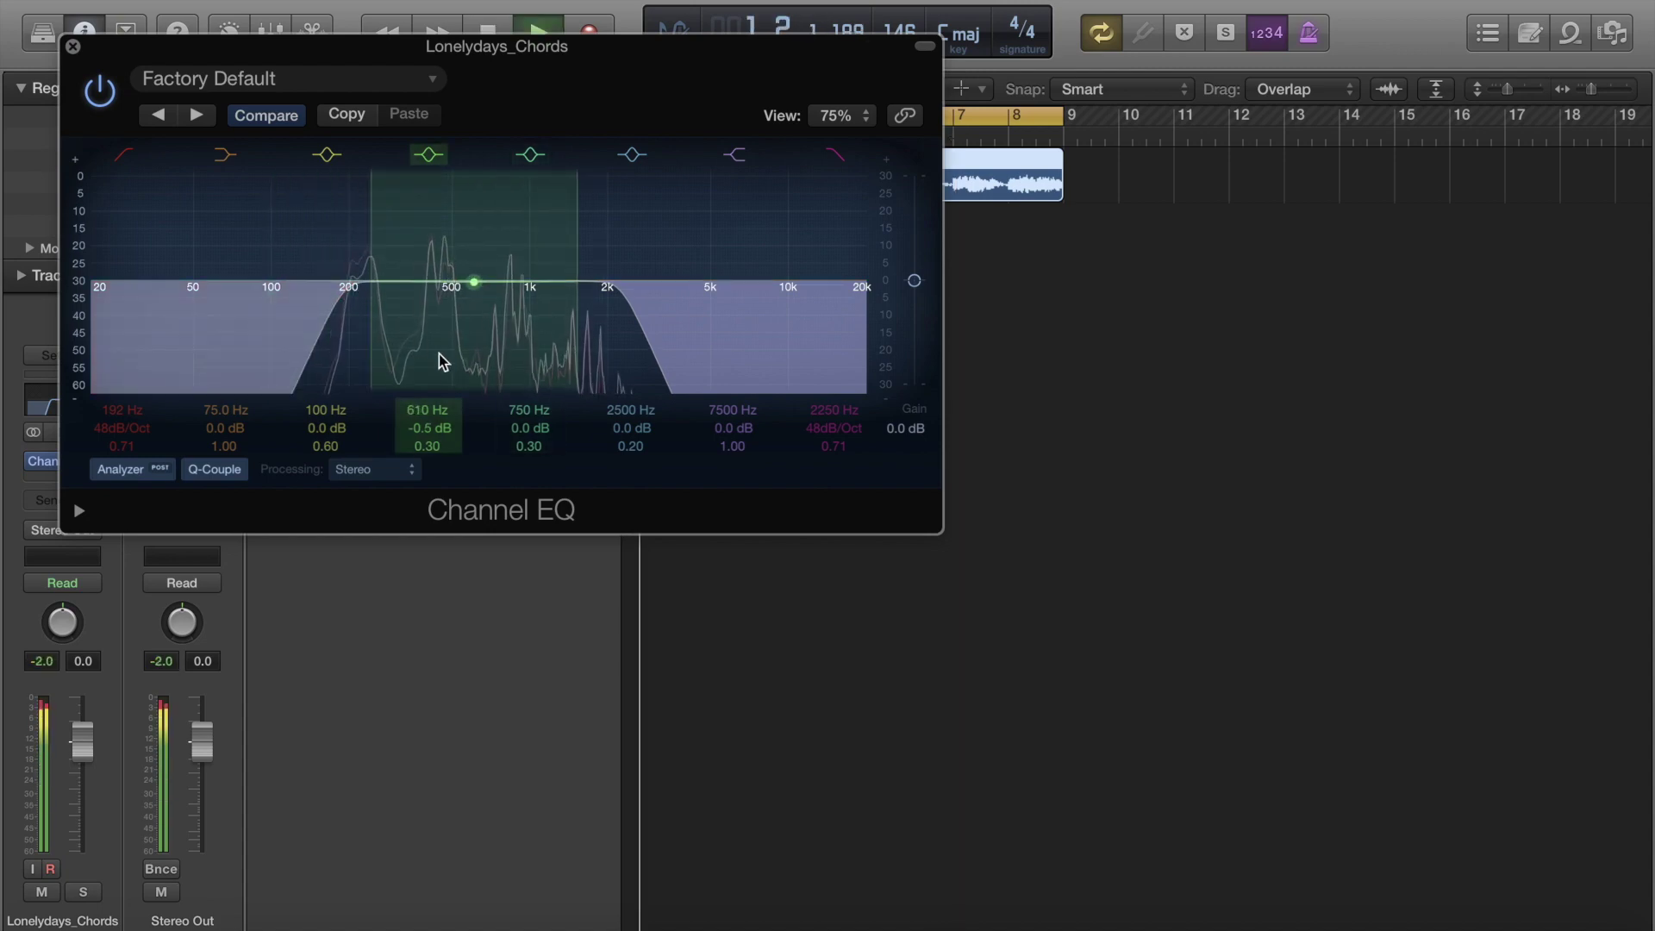
pyautogui.moveTo(628, 333)
pyautogui.mouseDown()
pyautogui.moveTo(891, 345)
pyautogui.moveTo(630, 345)
pyautogui.mouseUp()
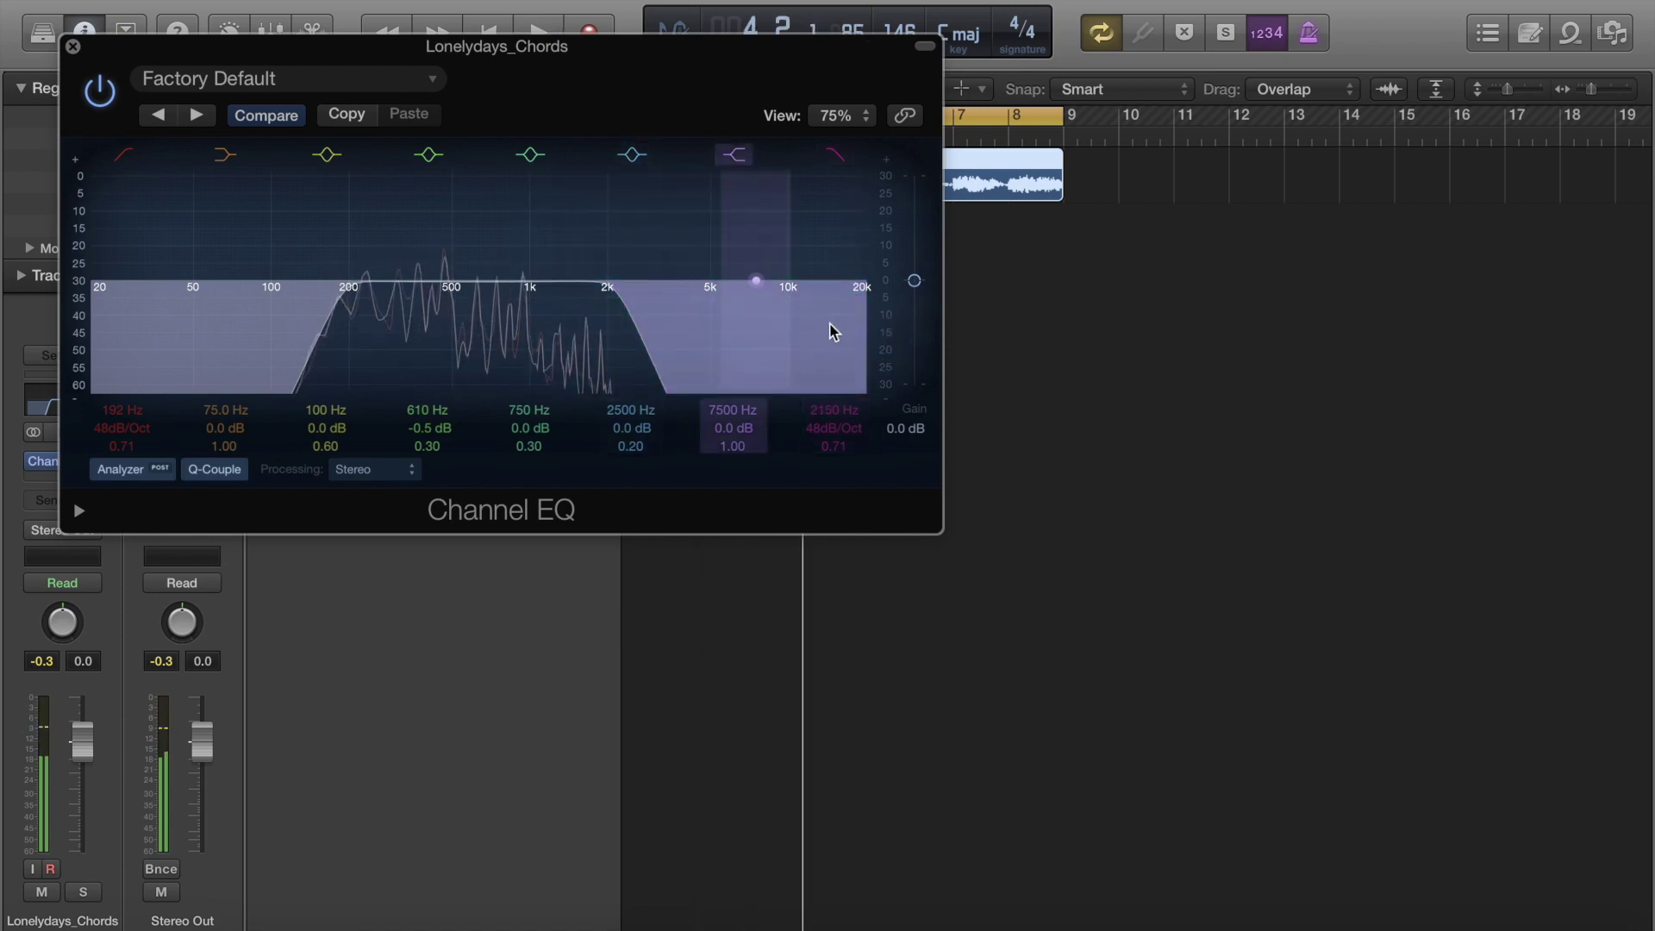
pyautogui.press('space')
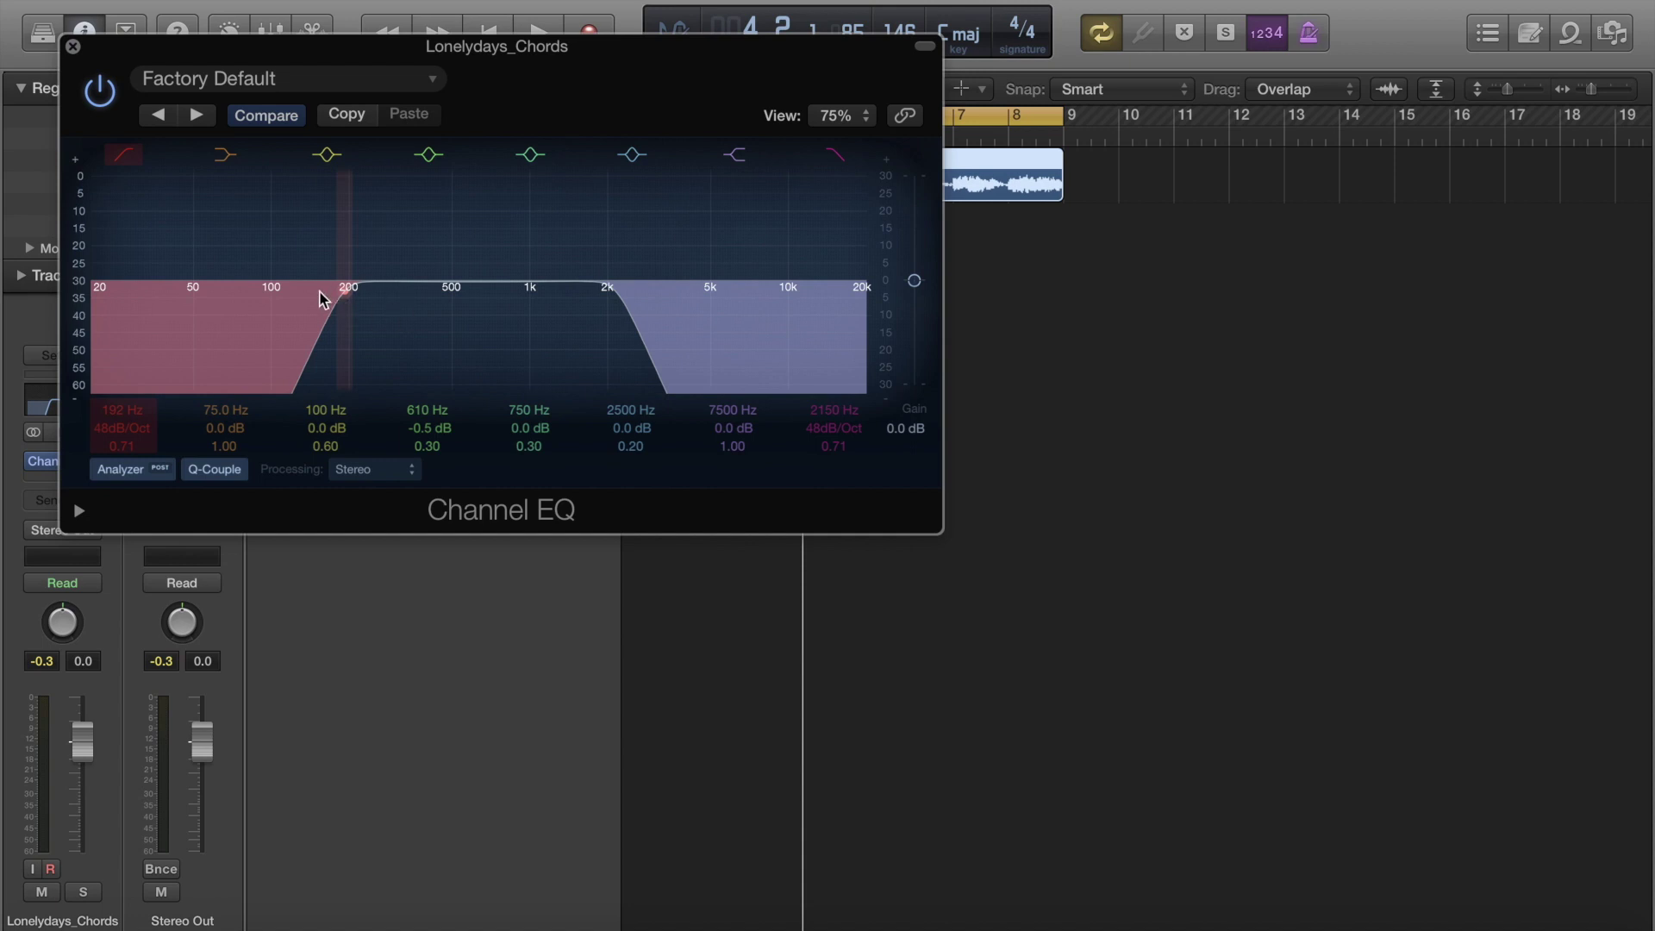
# Raise the low cut to 270 Hz and boost 680 Hz by 2.5 dB with Q 2.00.
pyautogui.moveTo(321, 298); pyautogui.dragTo(383, 291)
pyautogui.press('space')
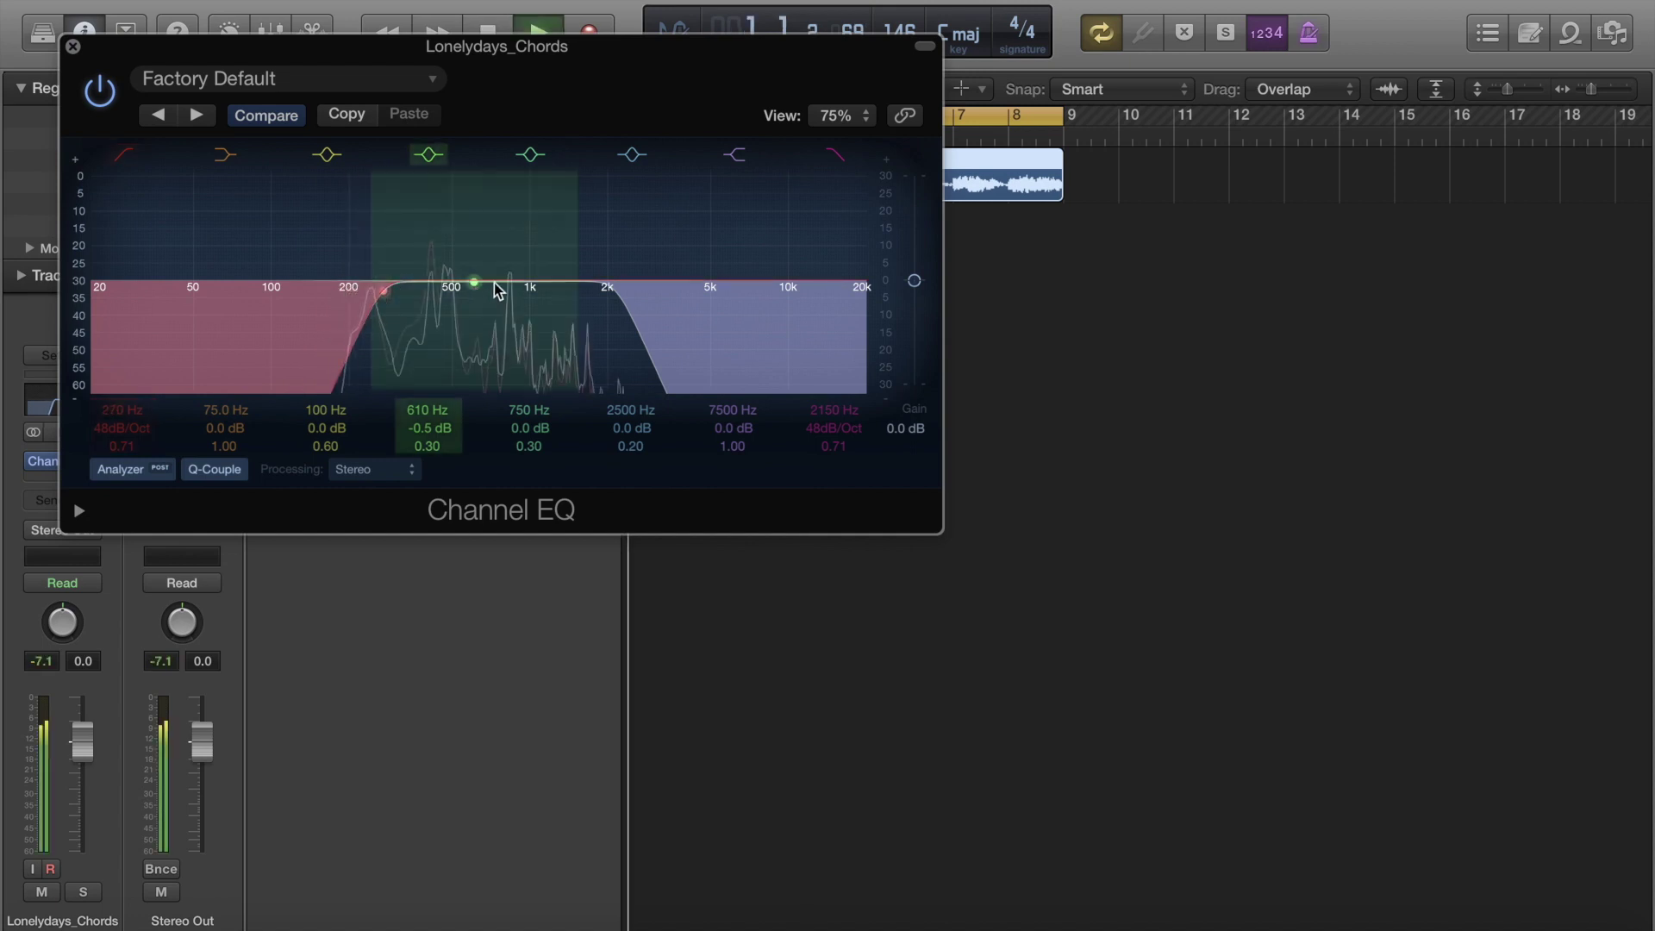
pyautogui.moveTo(498, 291); pyautogui.dragTo(488, 271)
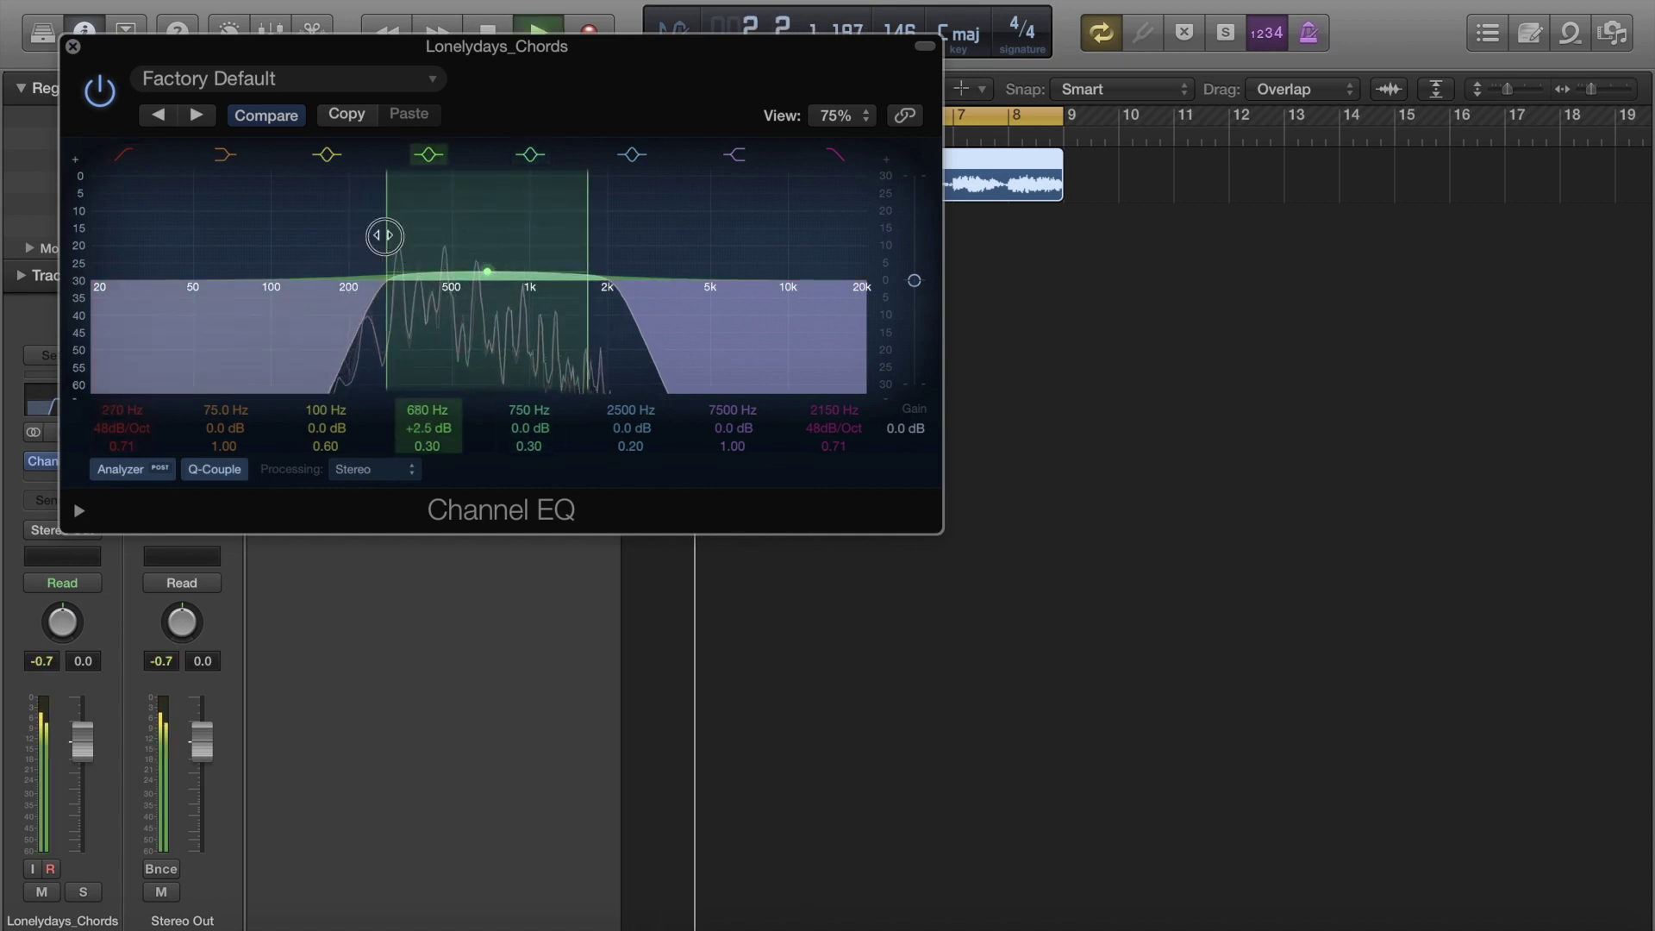
pyautogui.moveTo(384, 236); pyautogui.dragTo(428, 241)
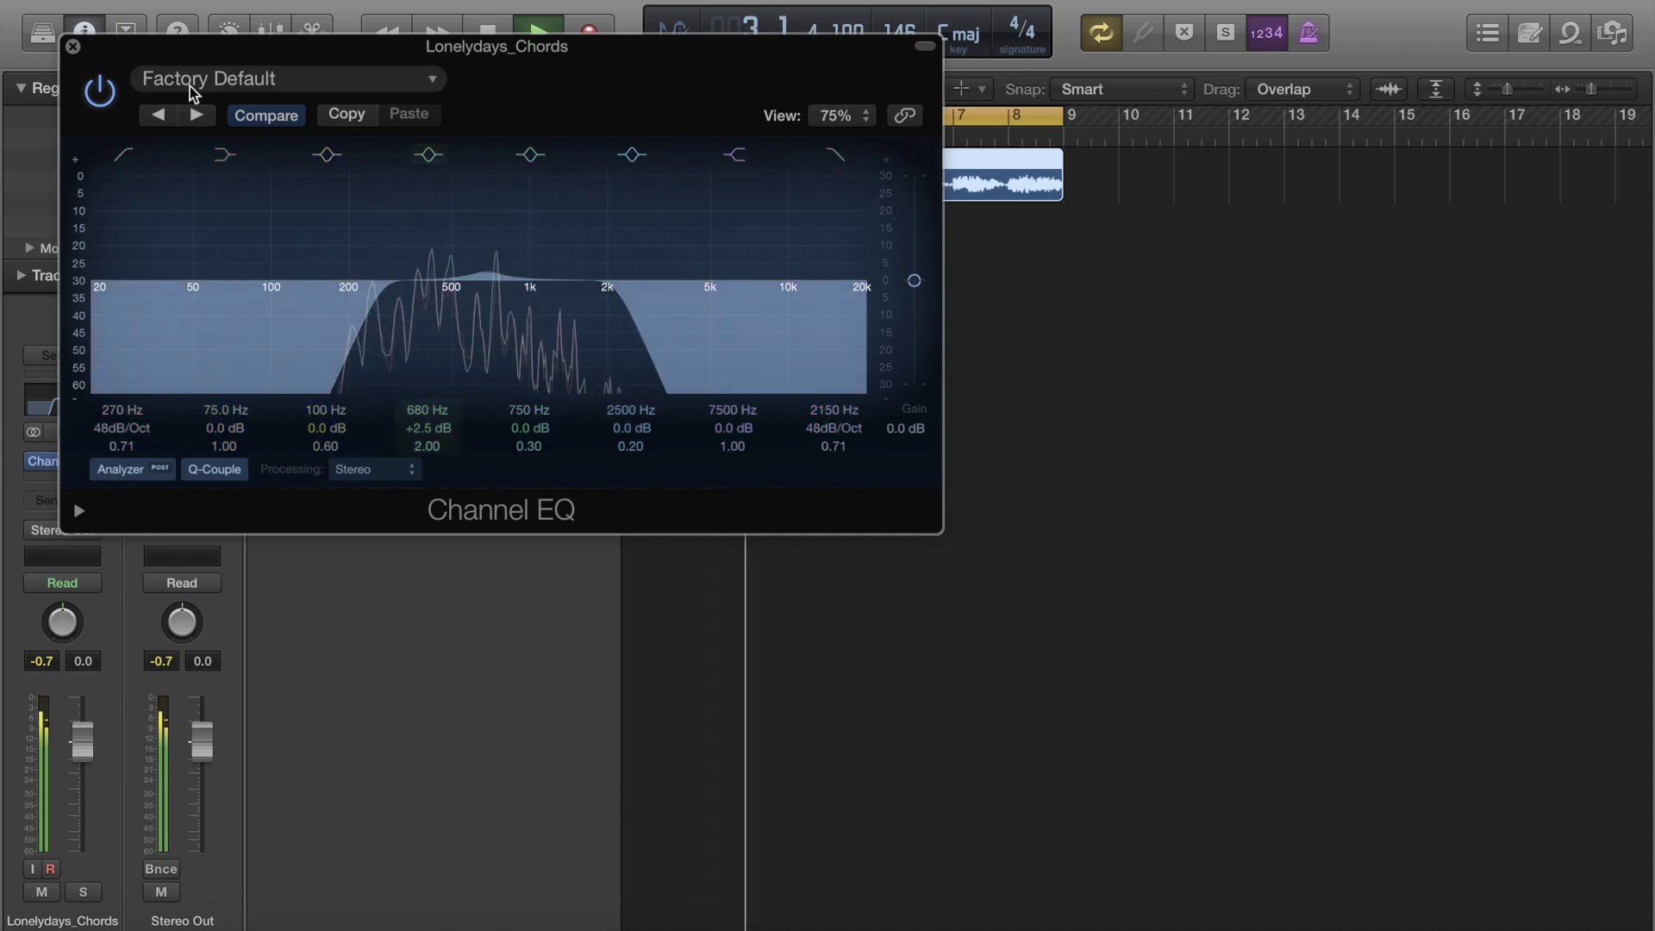
pyautogui.click(73, 46)
pyautogui.press('space')
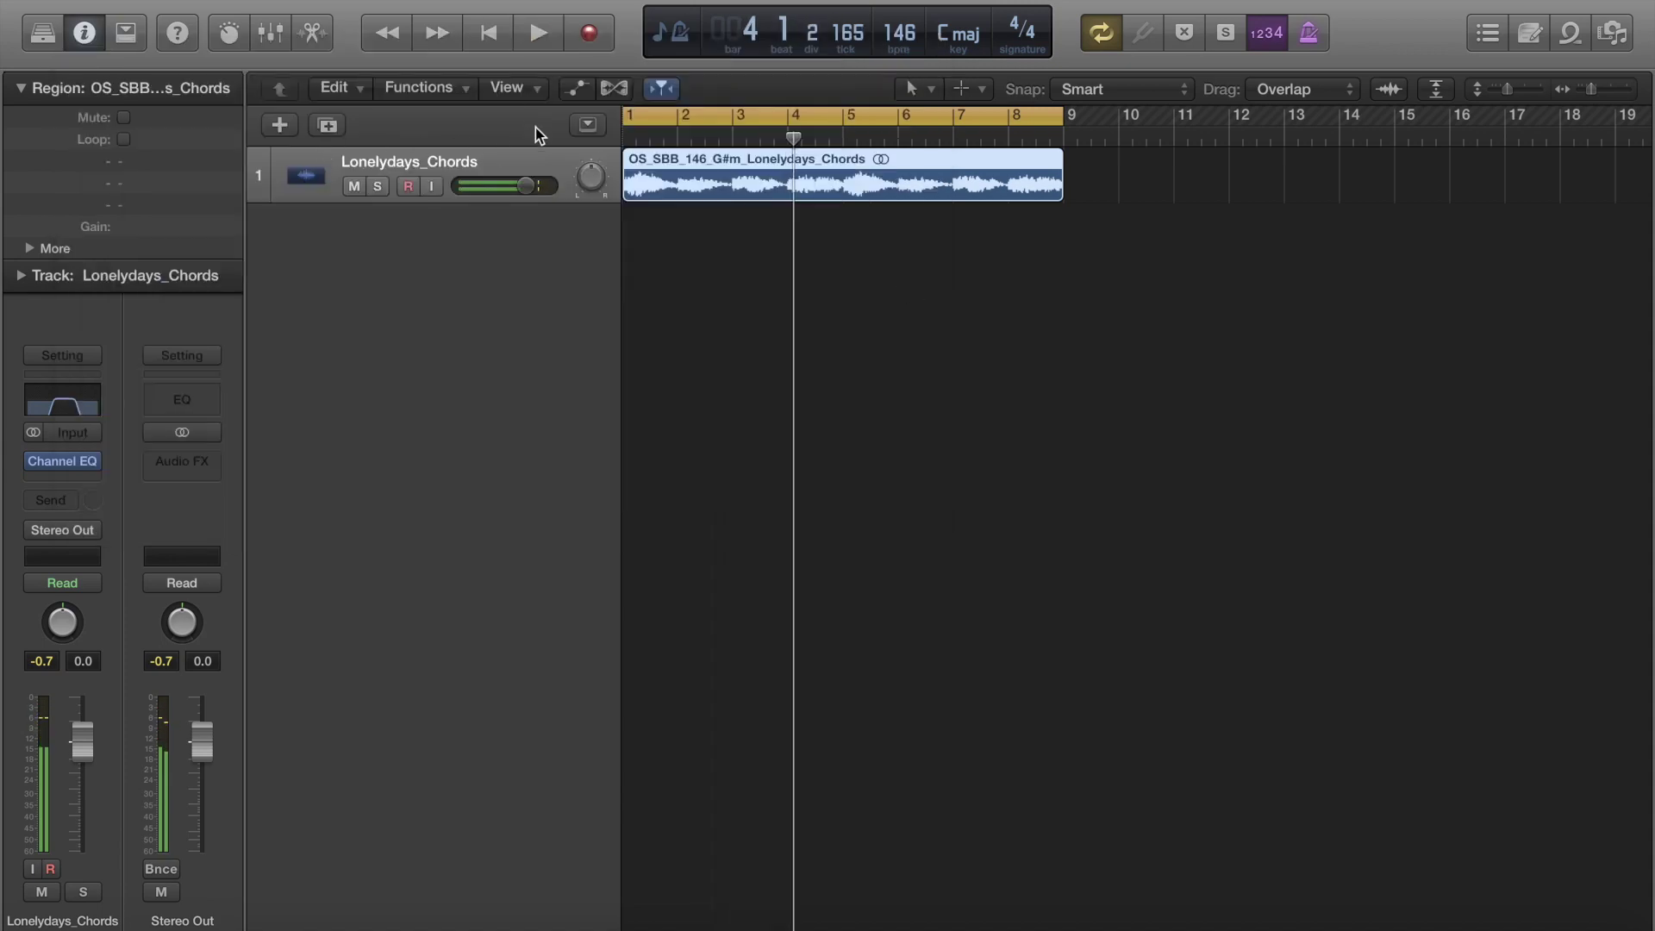
# Reverse the chords region's audio file via the editor's Functions > Reverse and play it back.
pyautogui.click(894, 337)
pyautogui.click(878, 185)
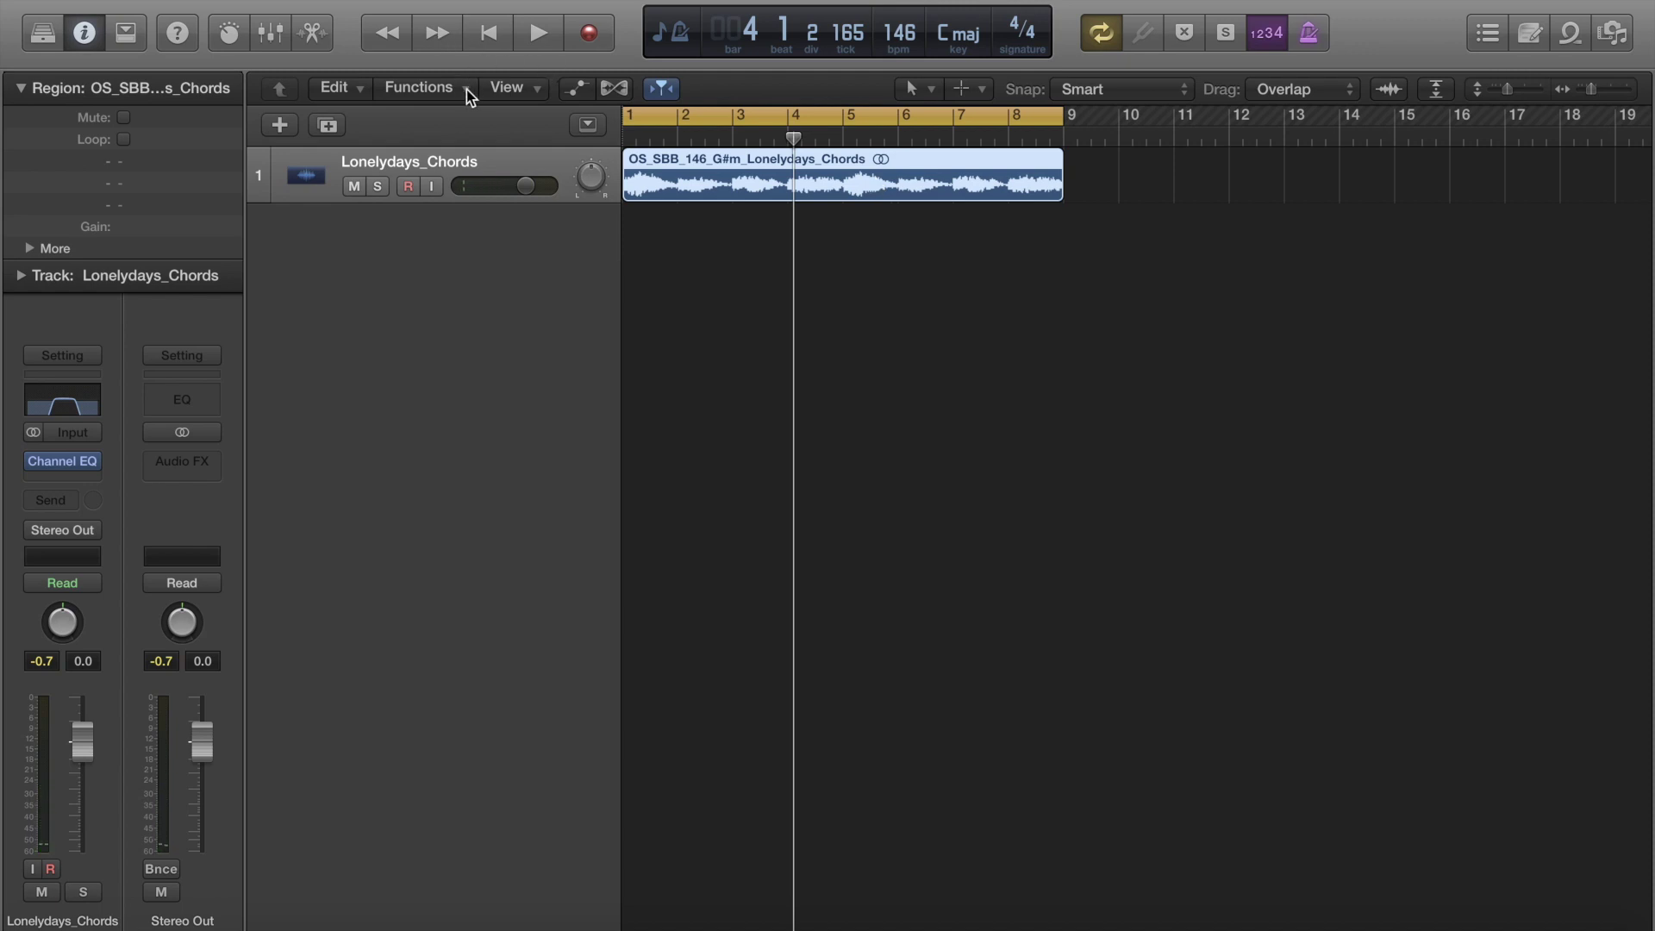
pyautogui.click(314, 33)
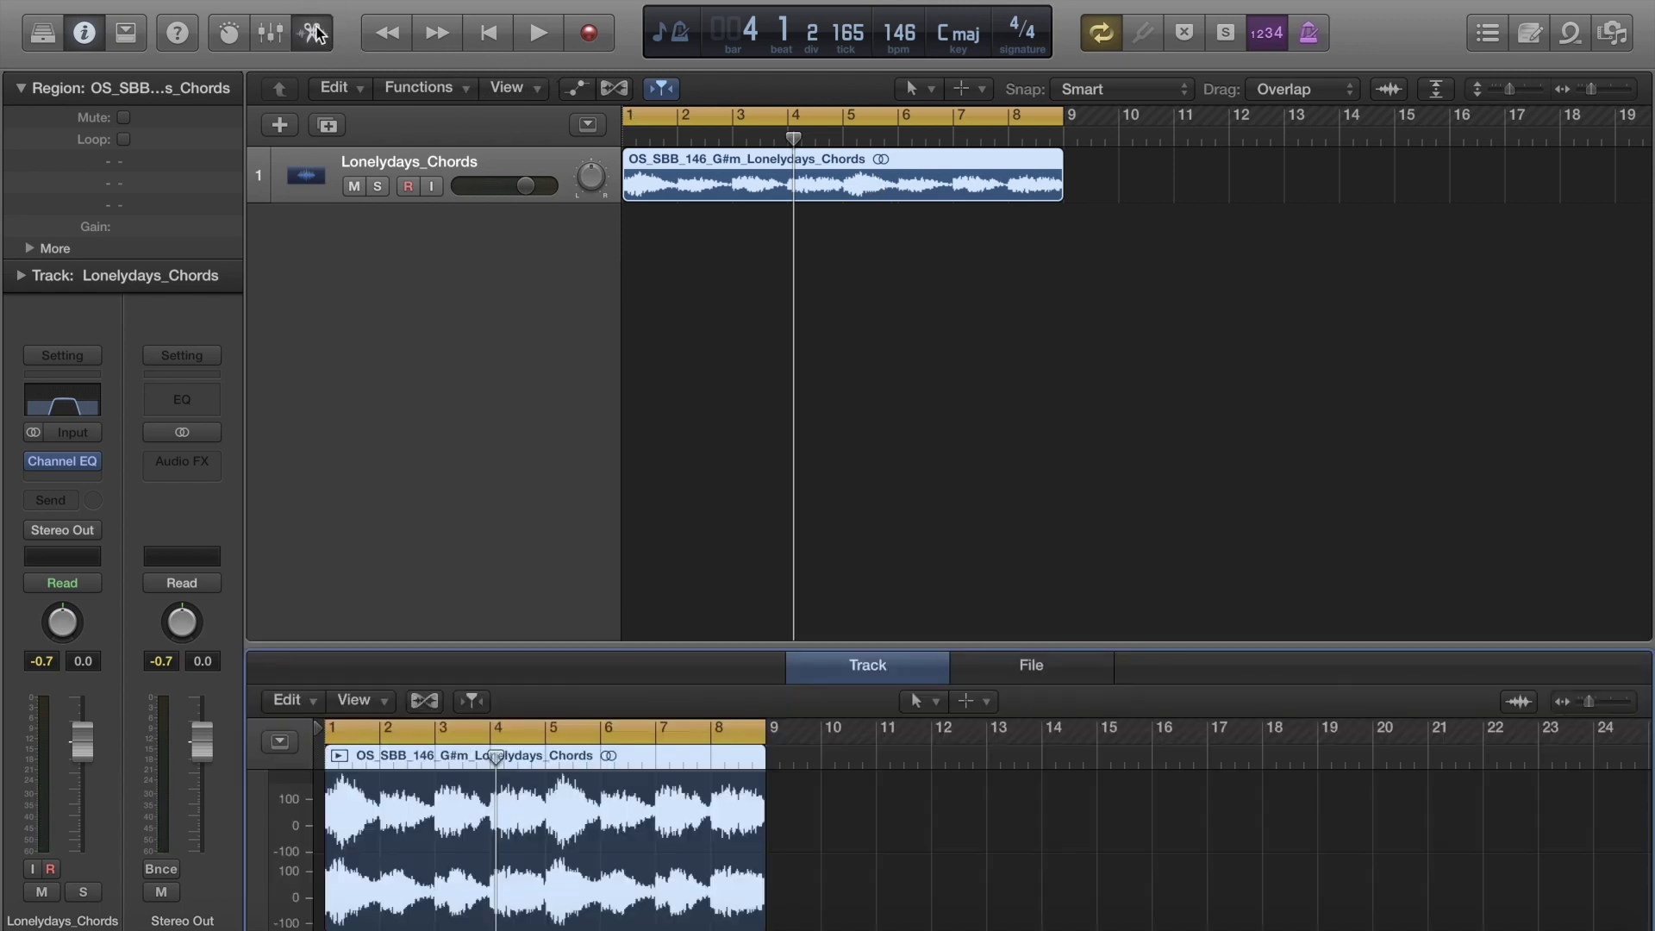
pyautogui.click(1031, 667)
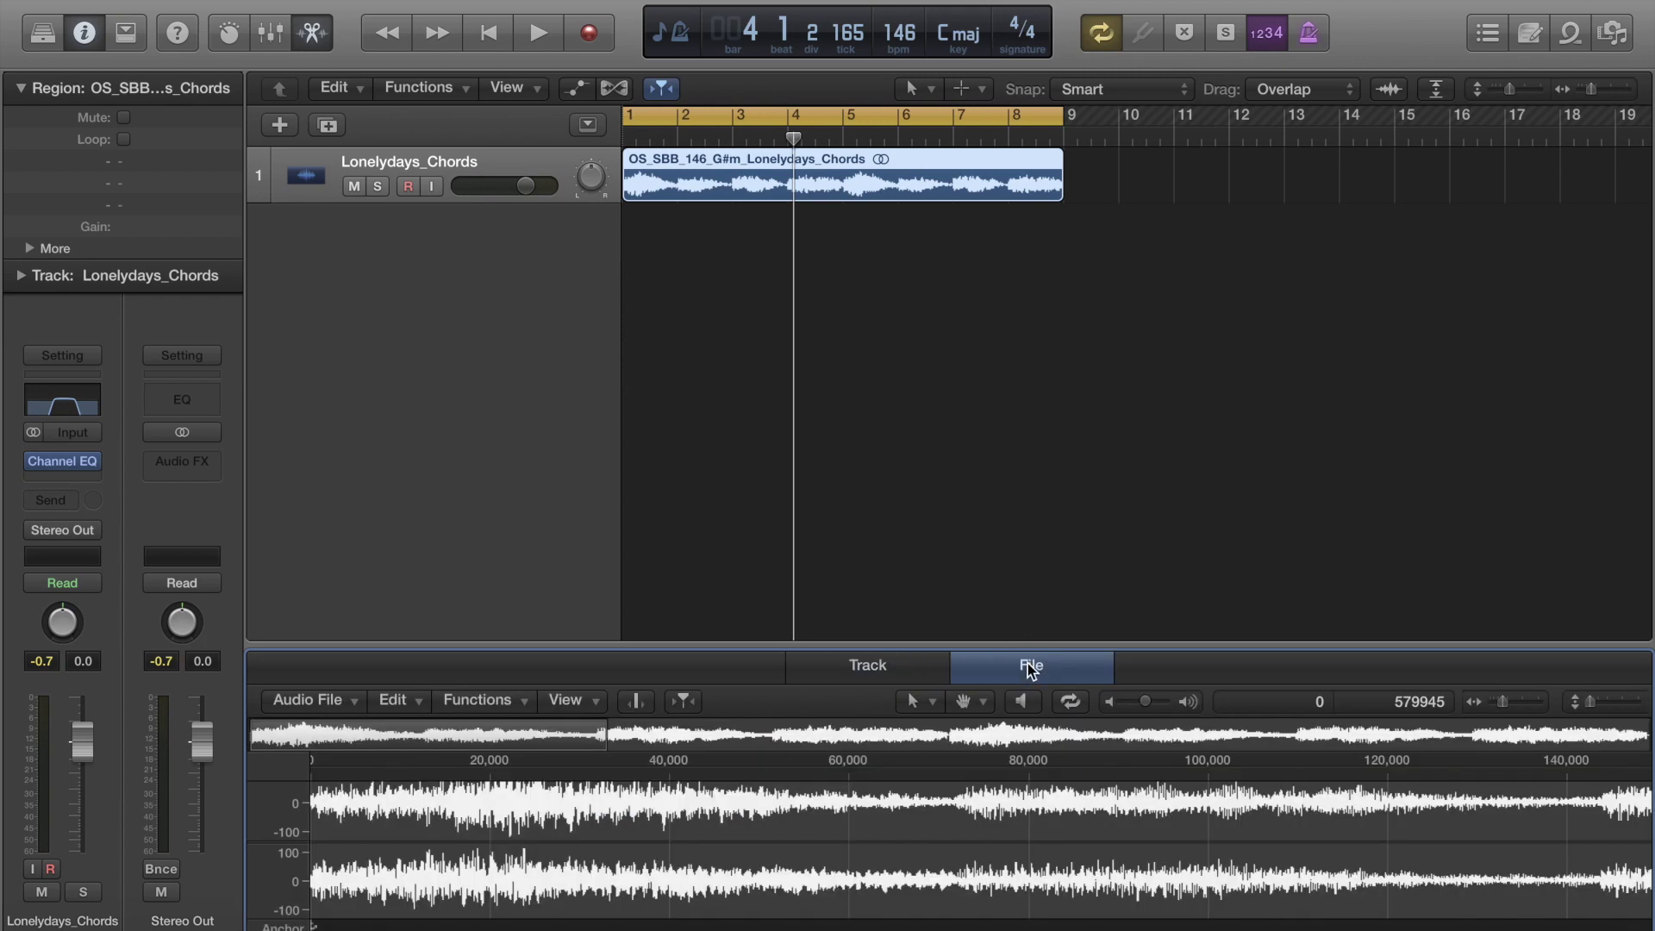
pyautogui.click(519, 703)
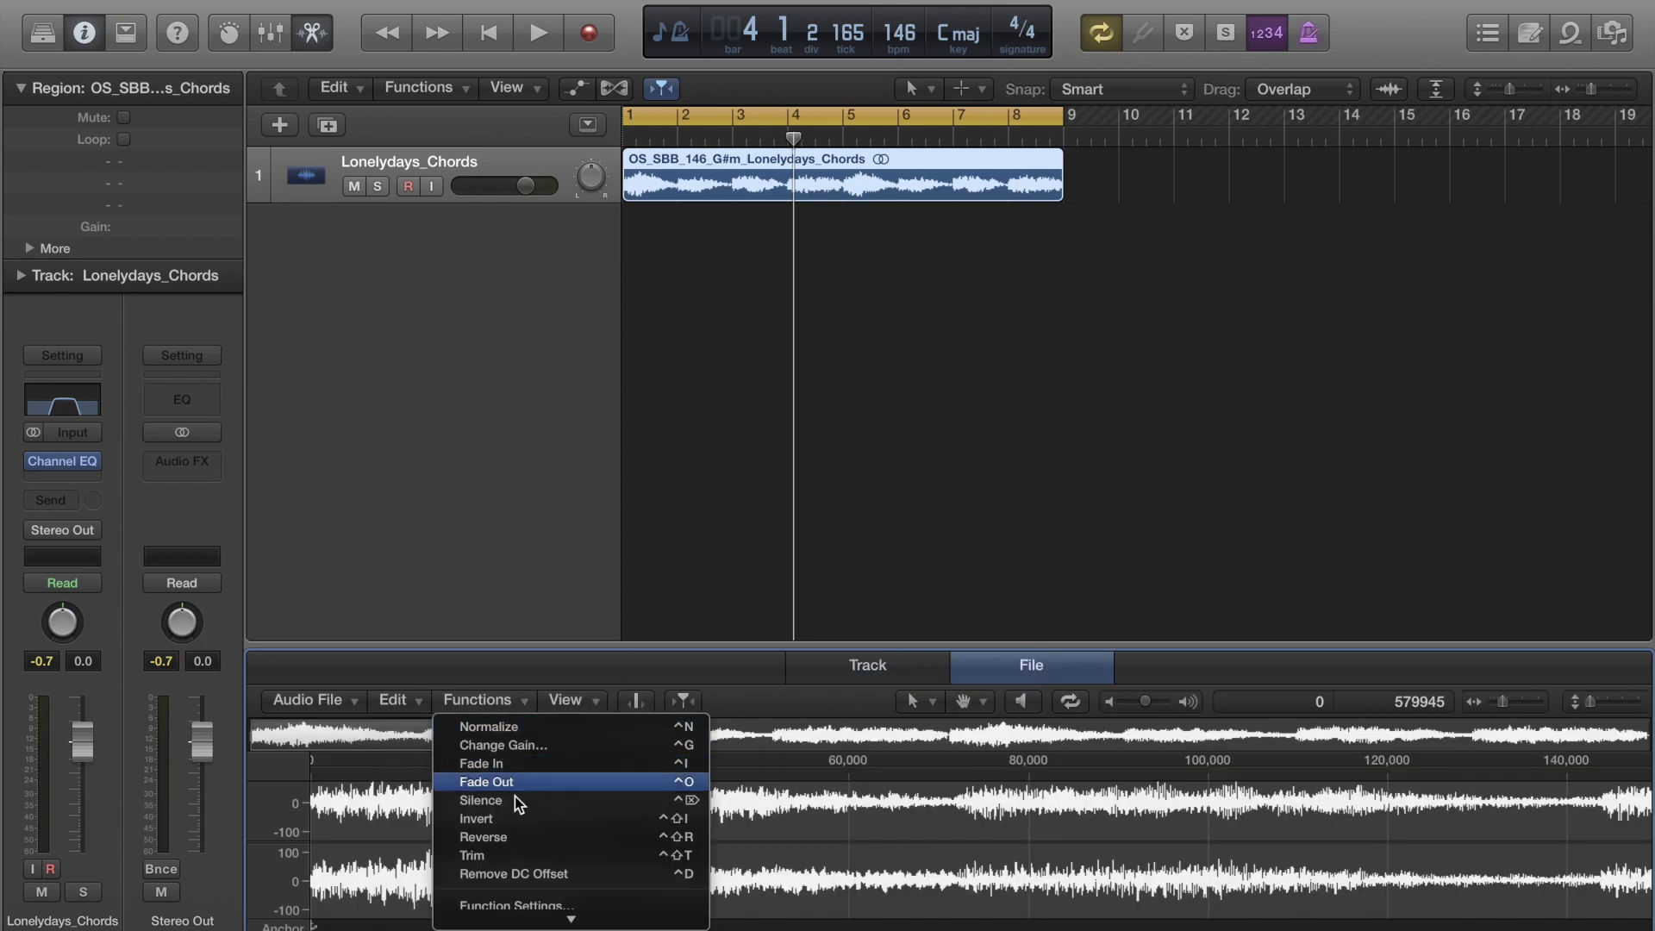
pyautogui.click(509, 837)
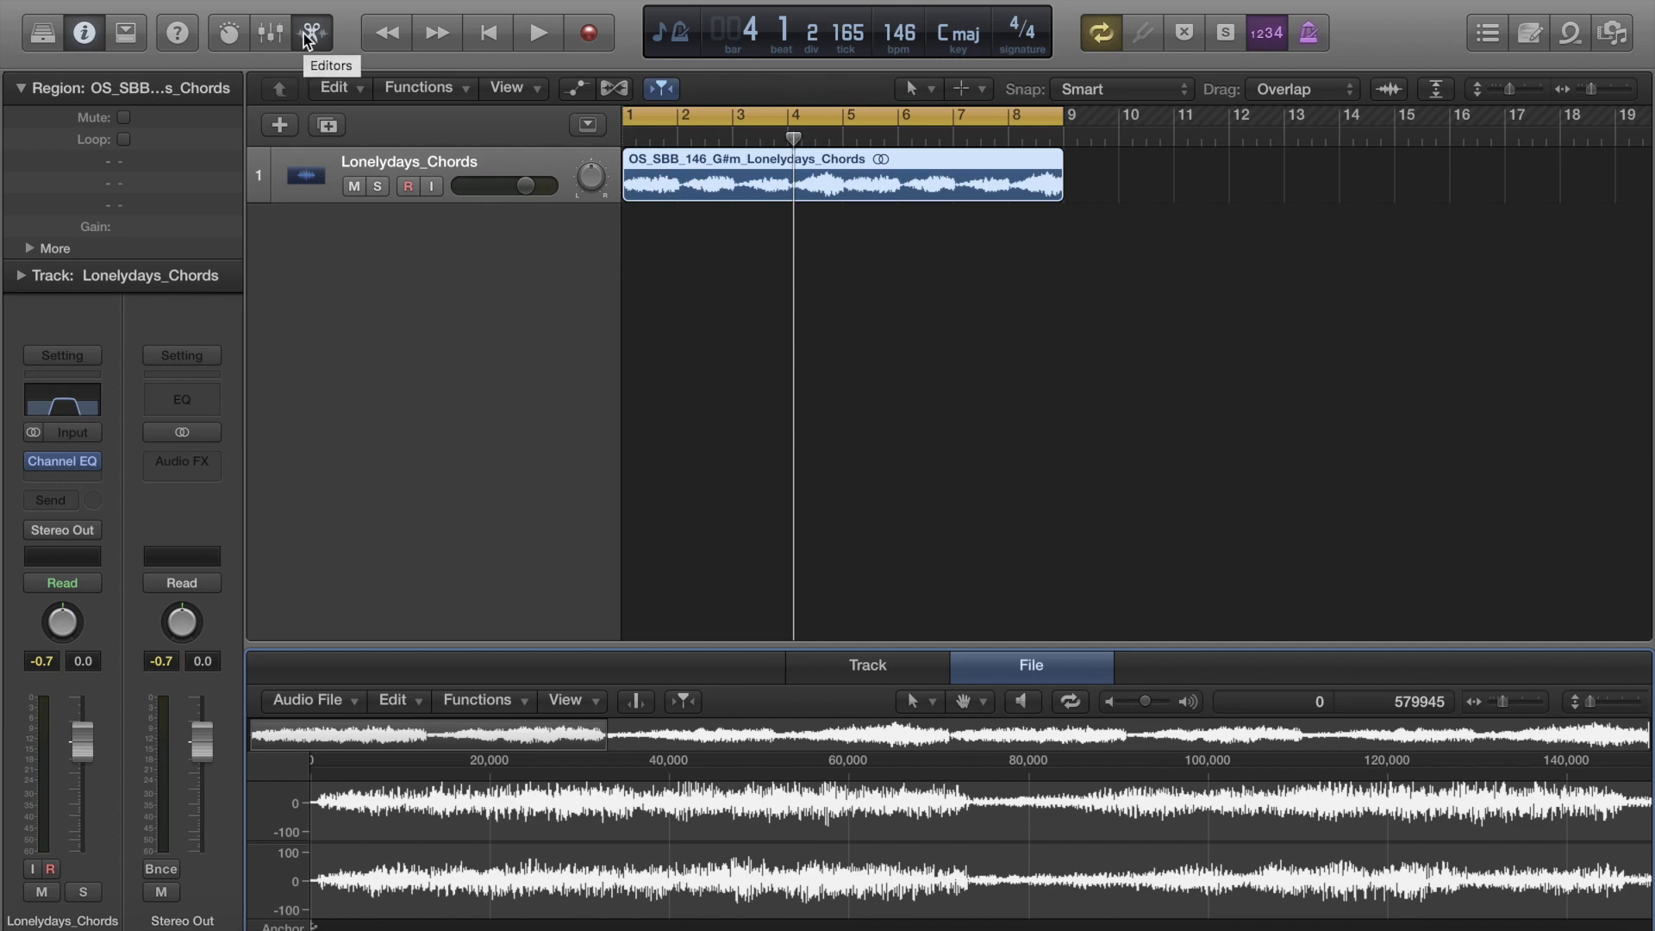
pyautogui.hotkey('shift', 'space')
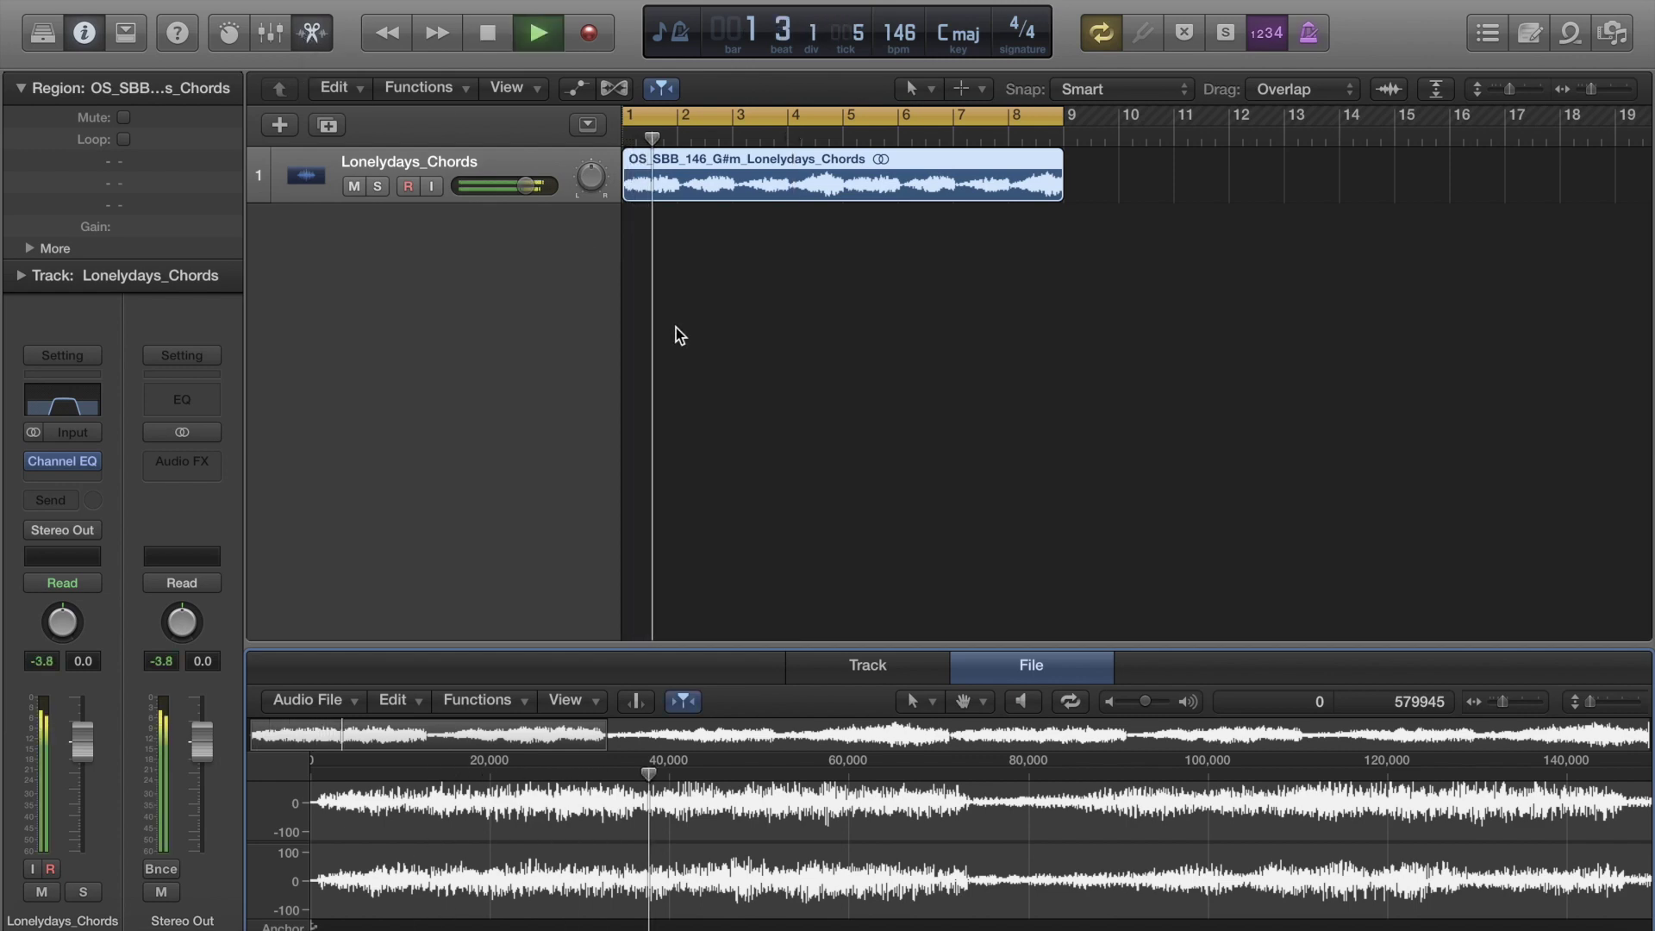
# Hide the audio file editor and delete the newly created empty Audio 1 track.
pyautogui.press('e')
pyautogui.click(280, 125)
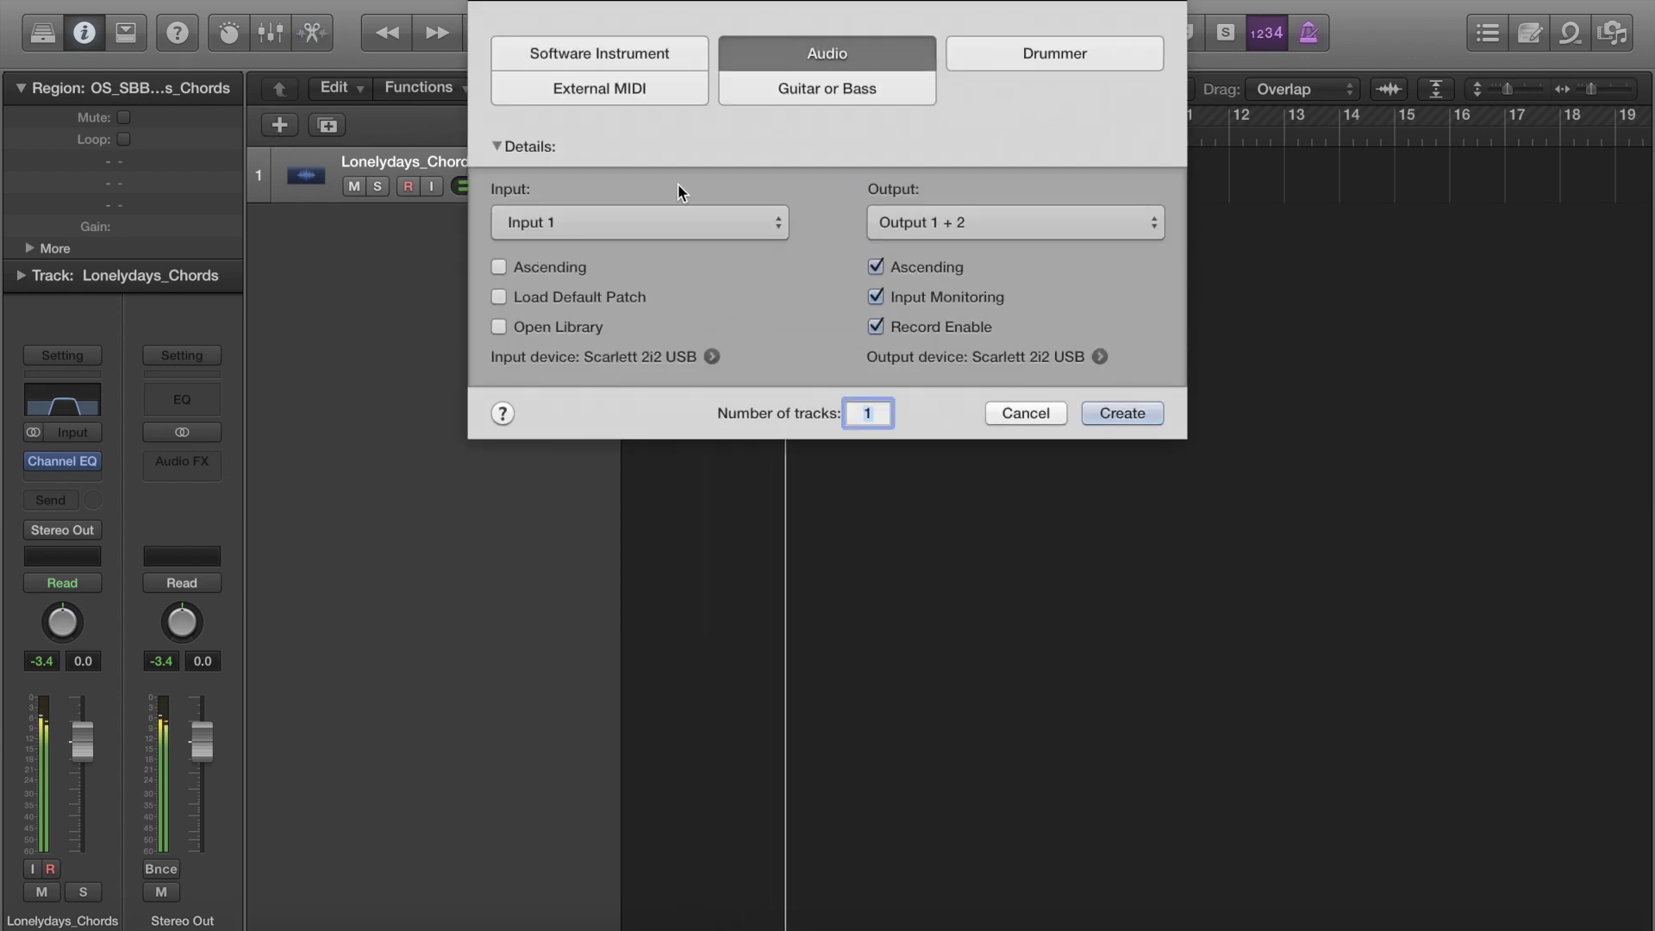
pyautogui.click(1111, 419)
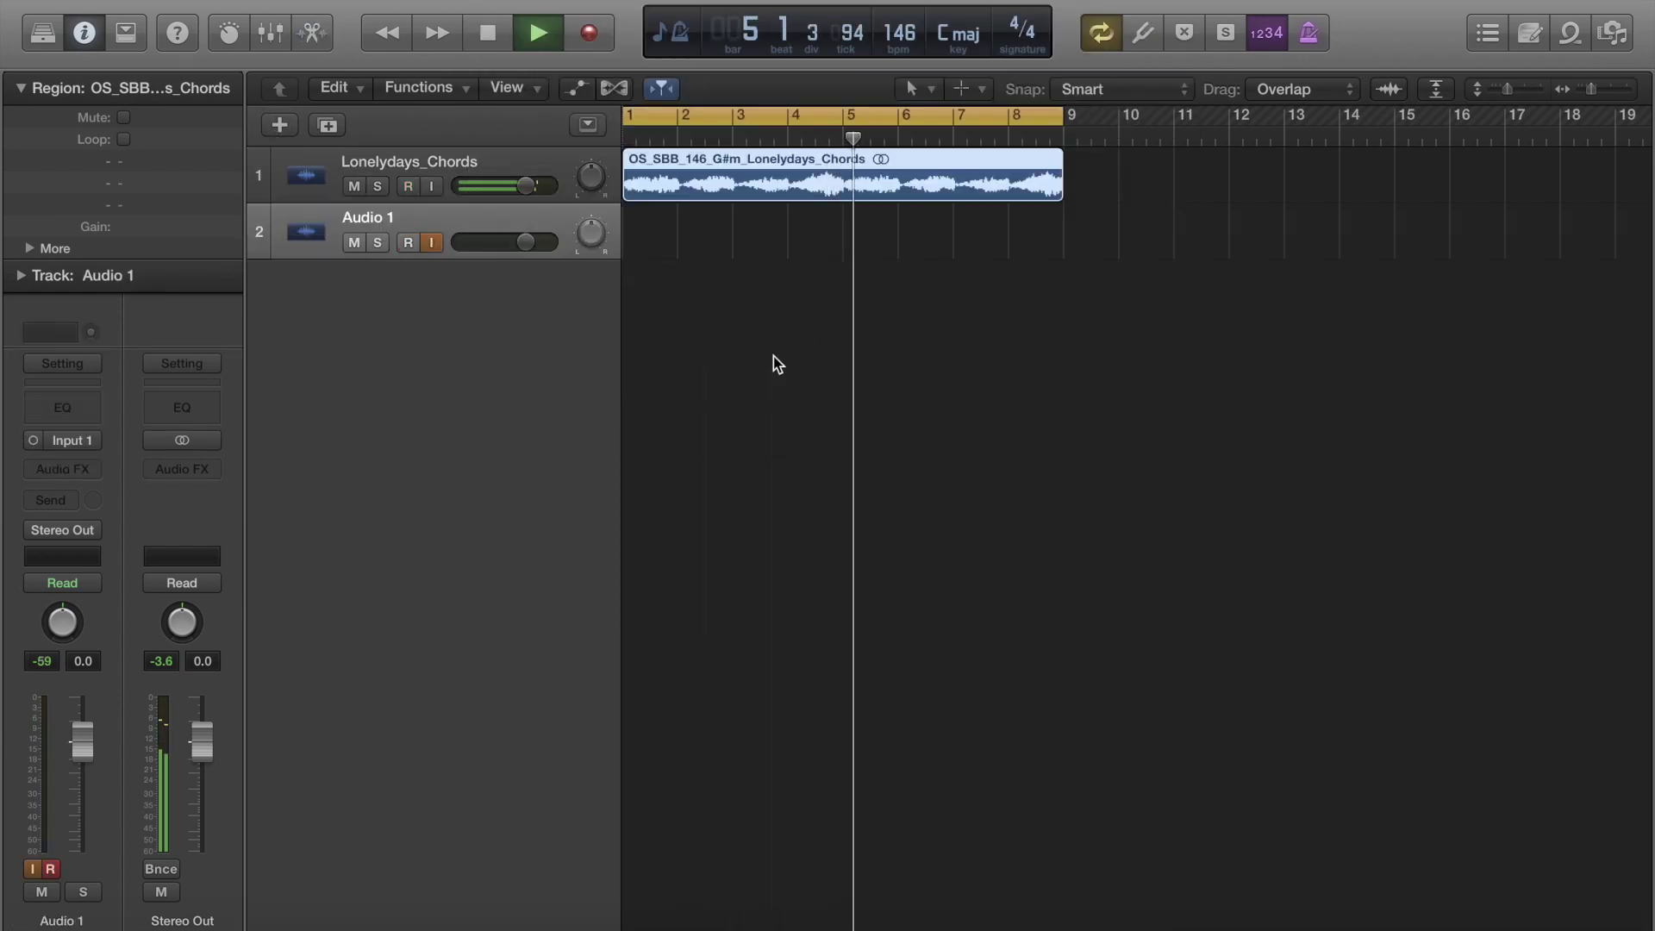
pyautogui.press('space')
pyautogui.click(255, 369)
pyautogui.click(73, 467)
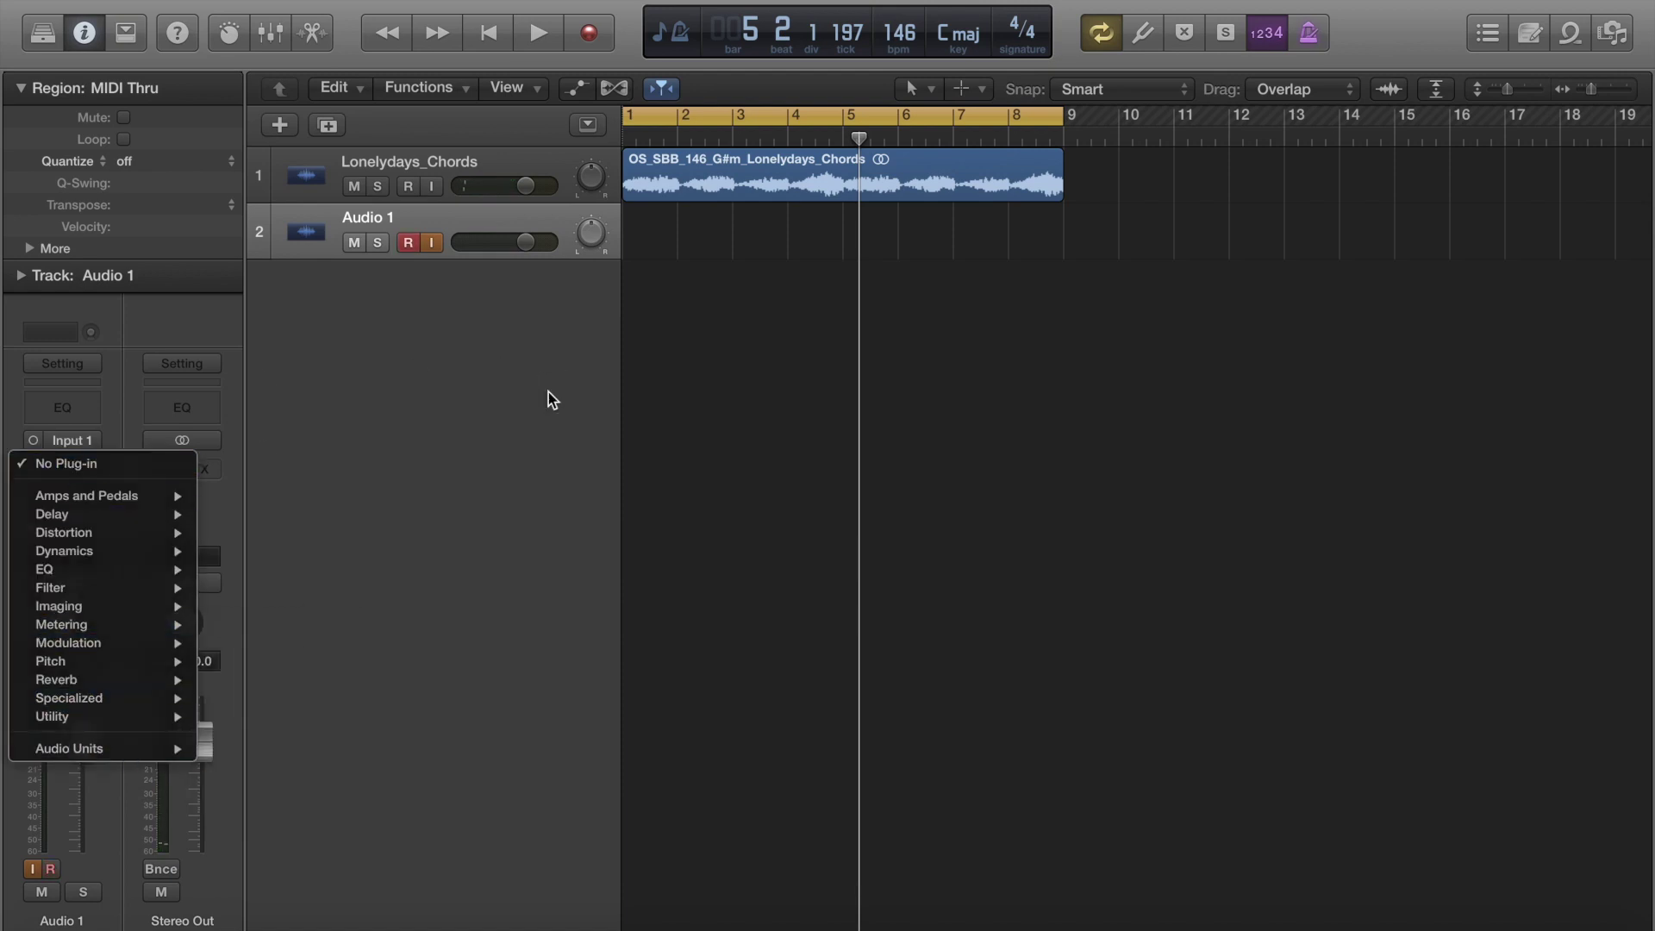
pyautogui.press('Escape')
pyautogui.click(408, 218)
pyautogui.press('super+BackSpace')
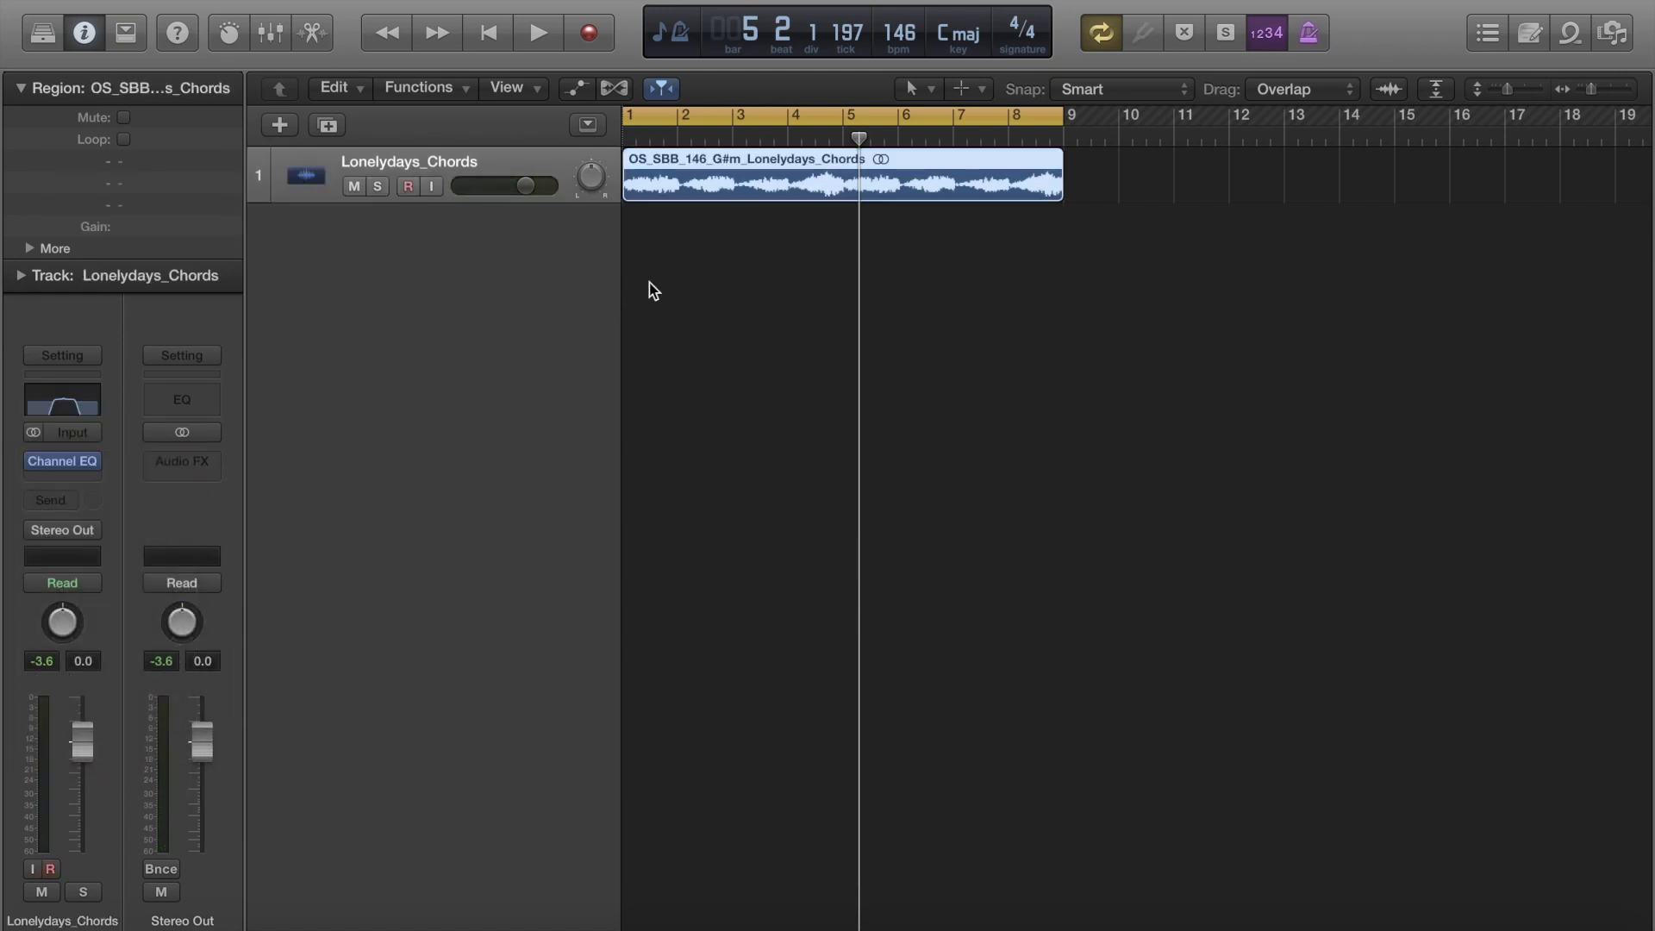
# Create a software instrument track with Ultrabeat (Stereo) and dismiss its sample browser.
pyautogui.click(279, 126)
pyautogui.click(624, 55)
pyautogui.click(685, 226)
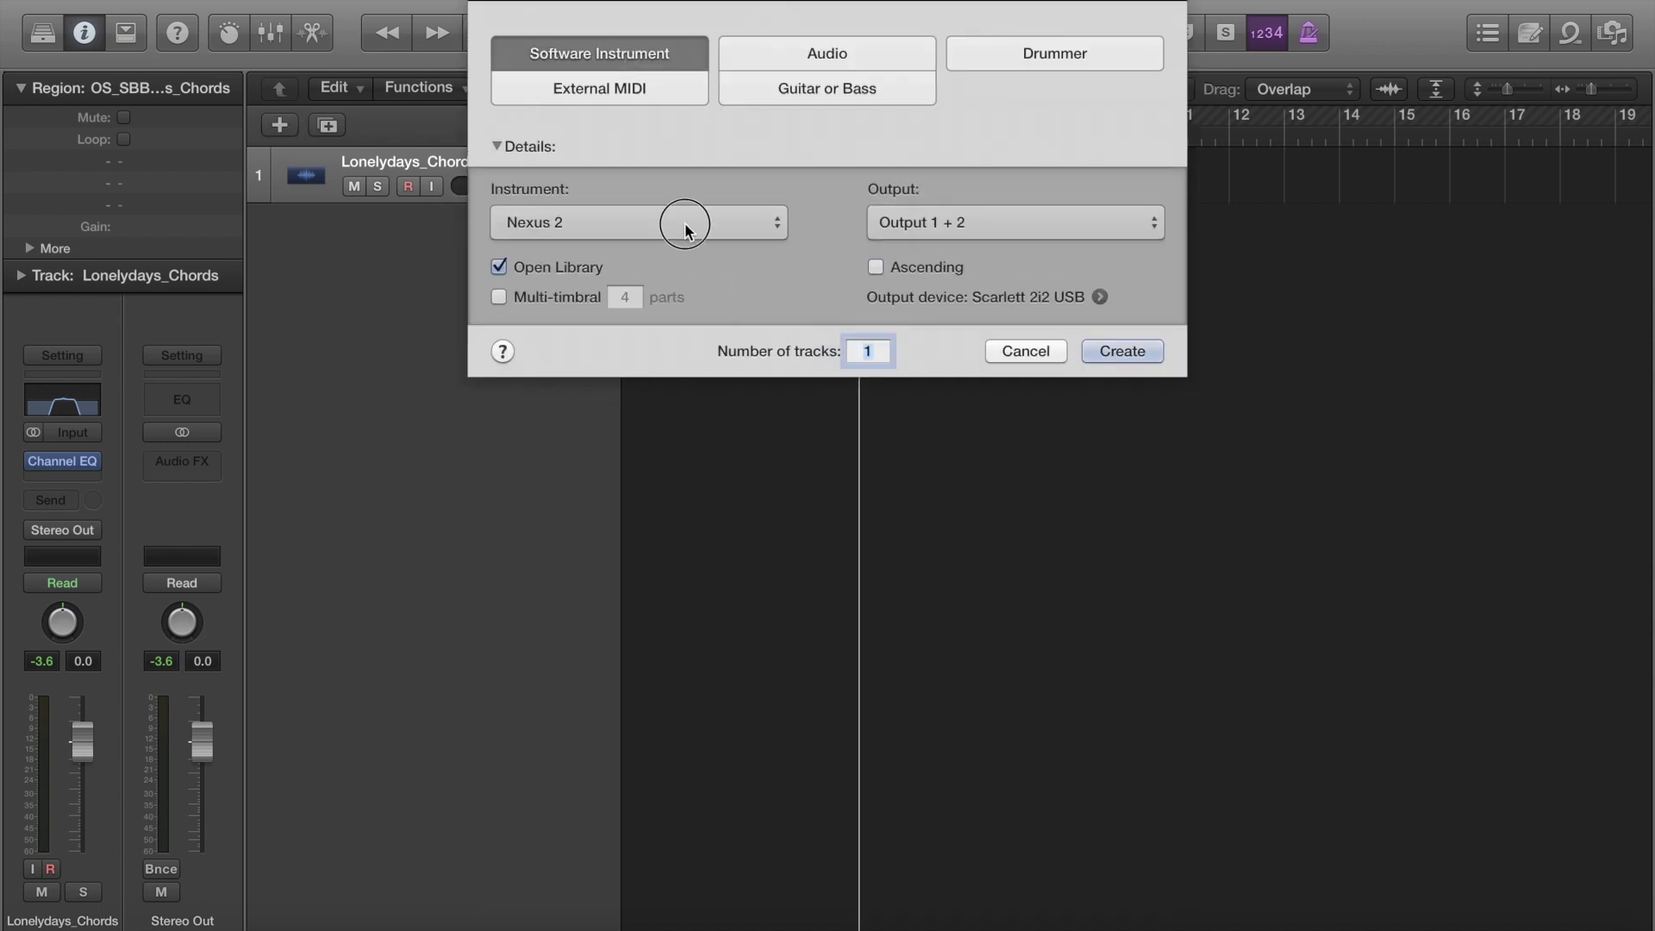
pyautogui.moveTo(785, 565)
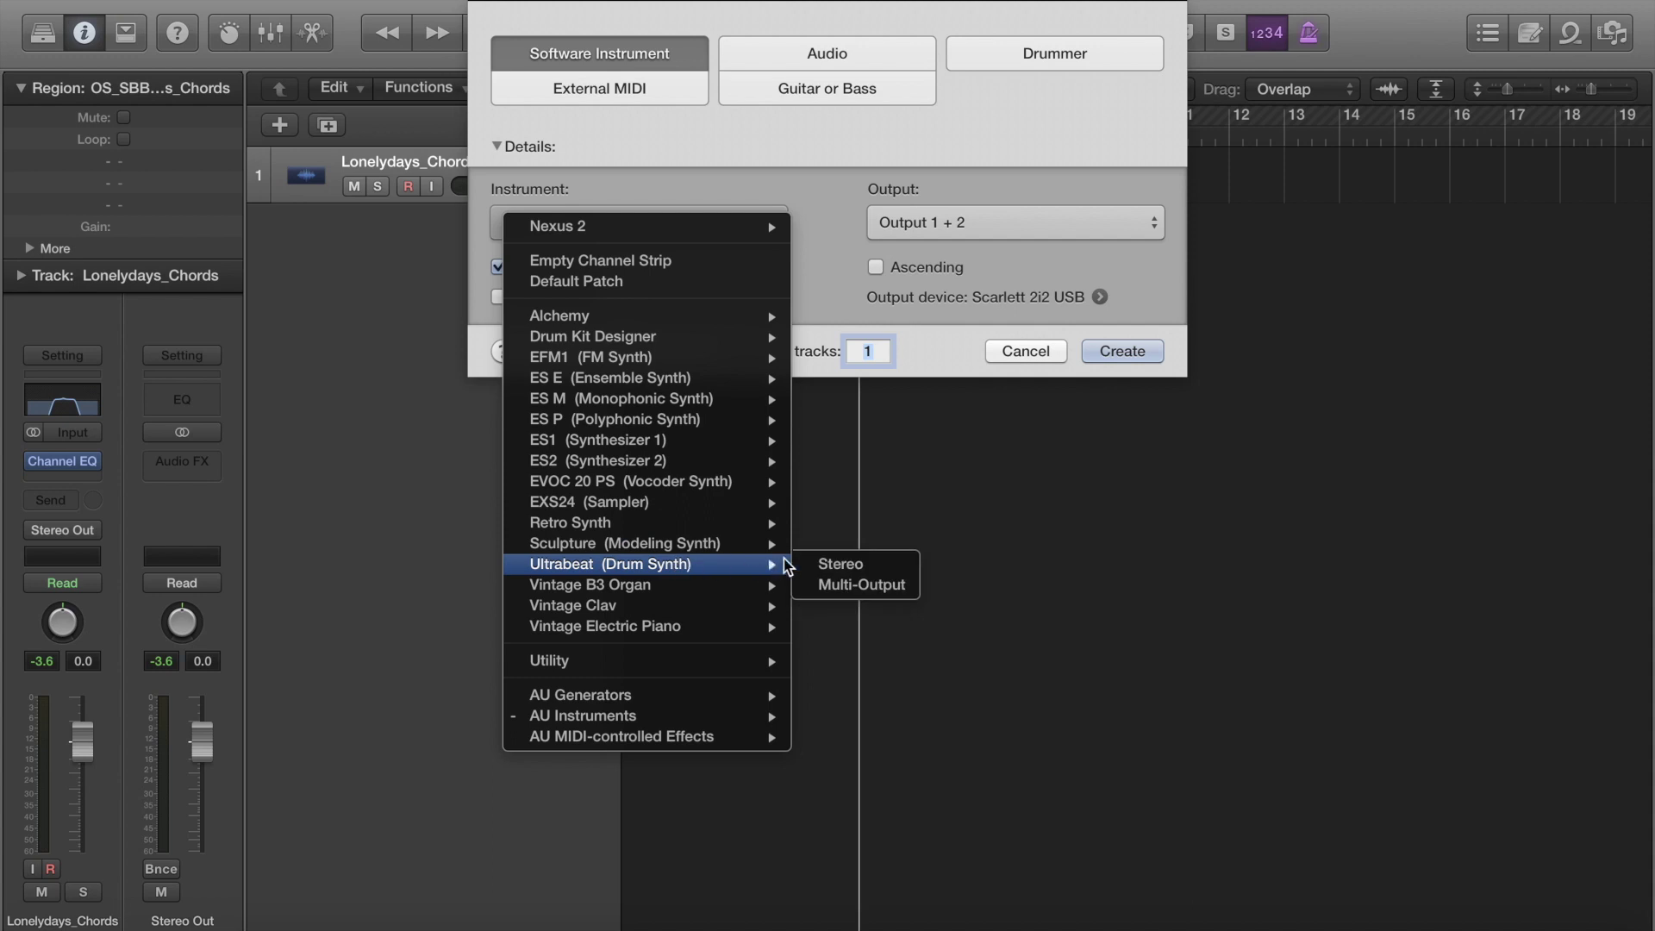
pyautogui.click(841, 563)
pyautogui.click(1123, 354)
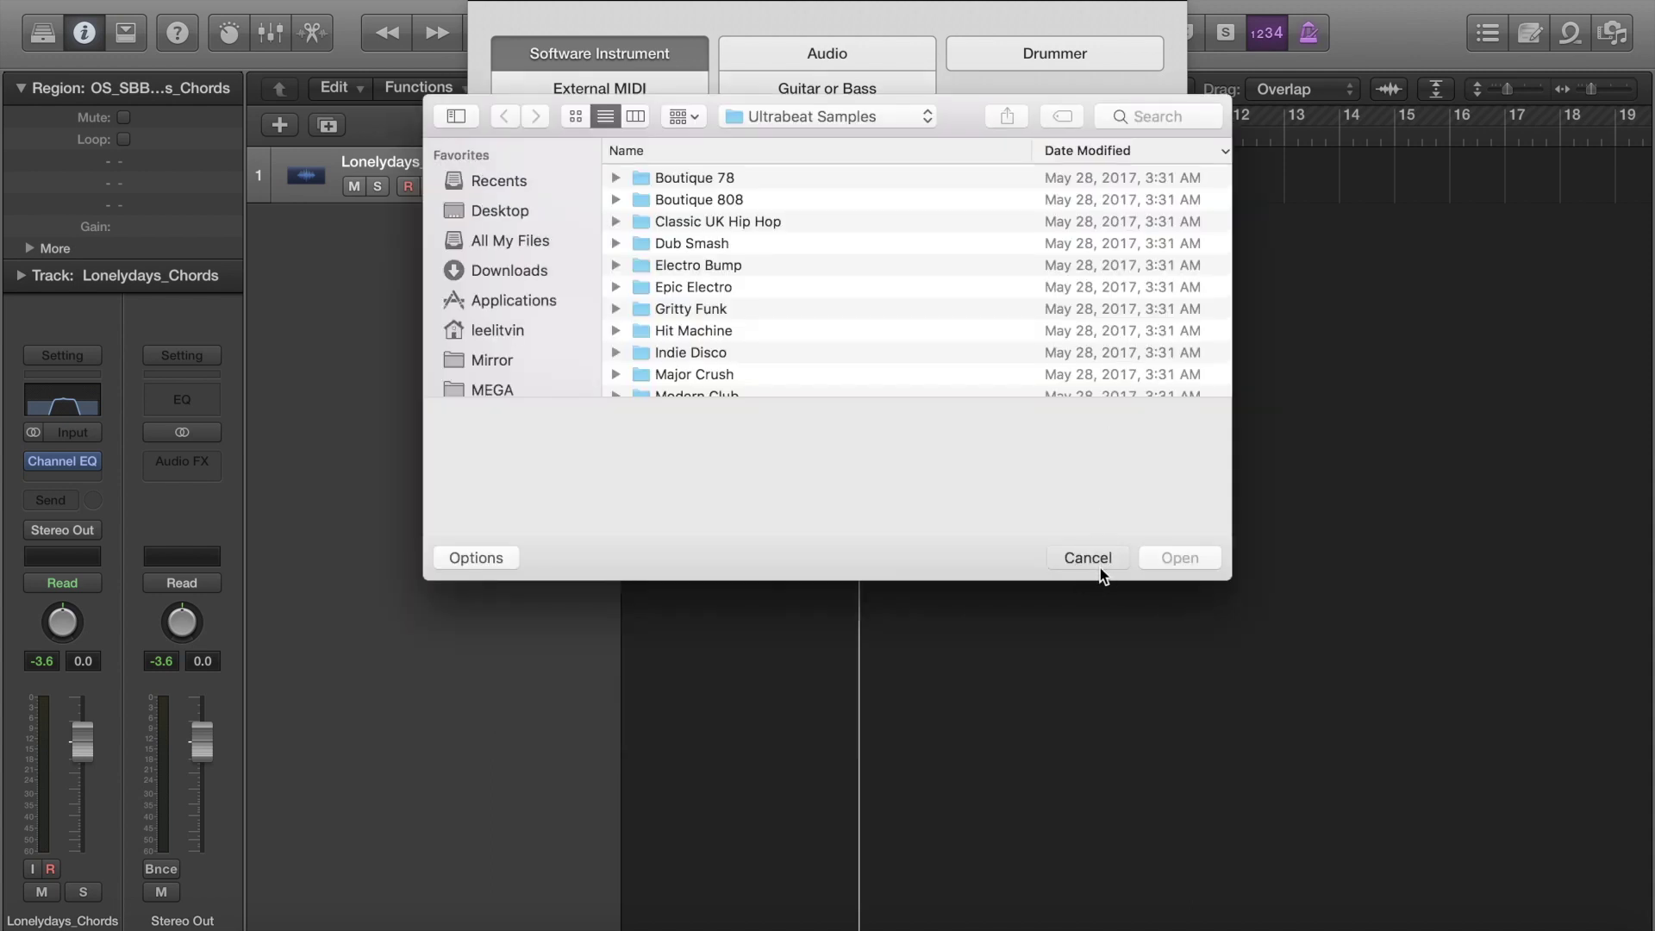
pyautogui.click(1088, 558)
pyautogui.click(1088, 557)
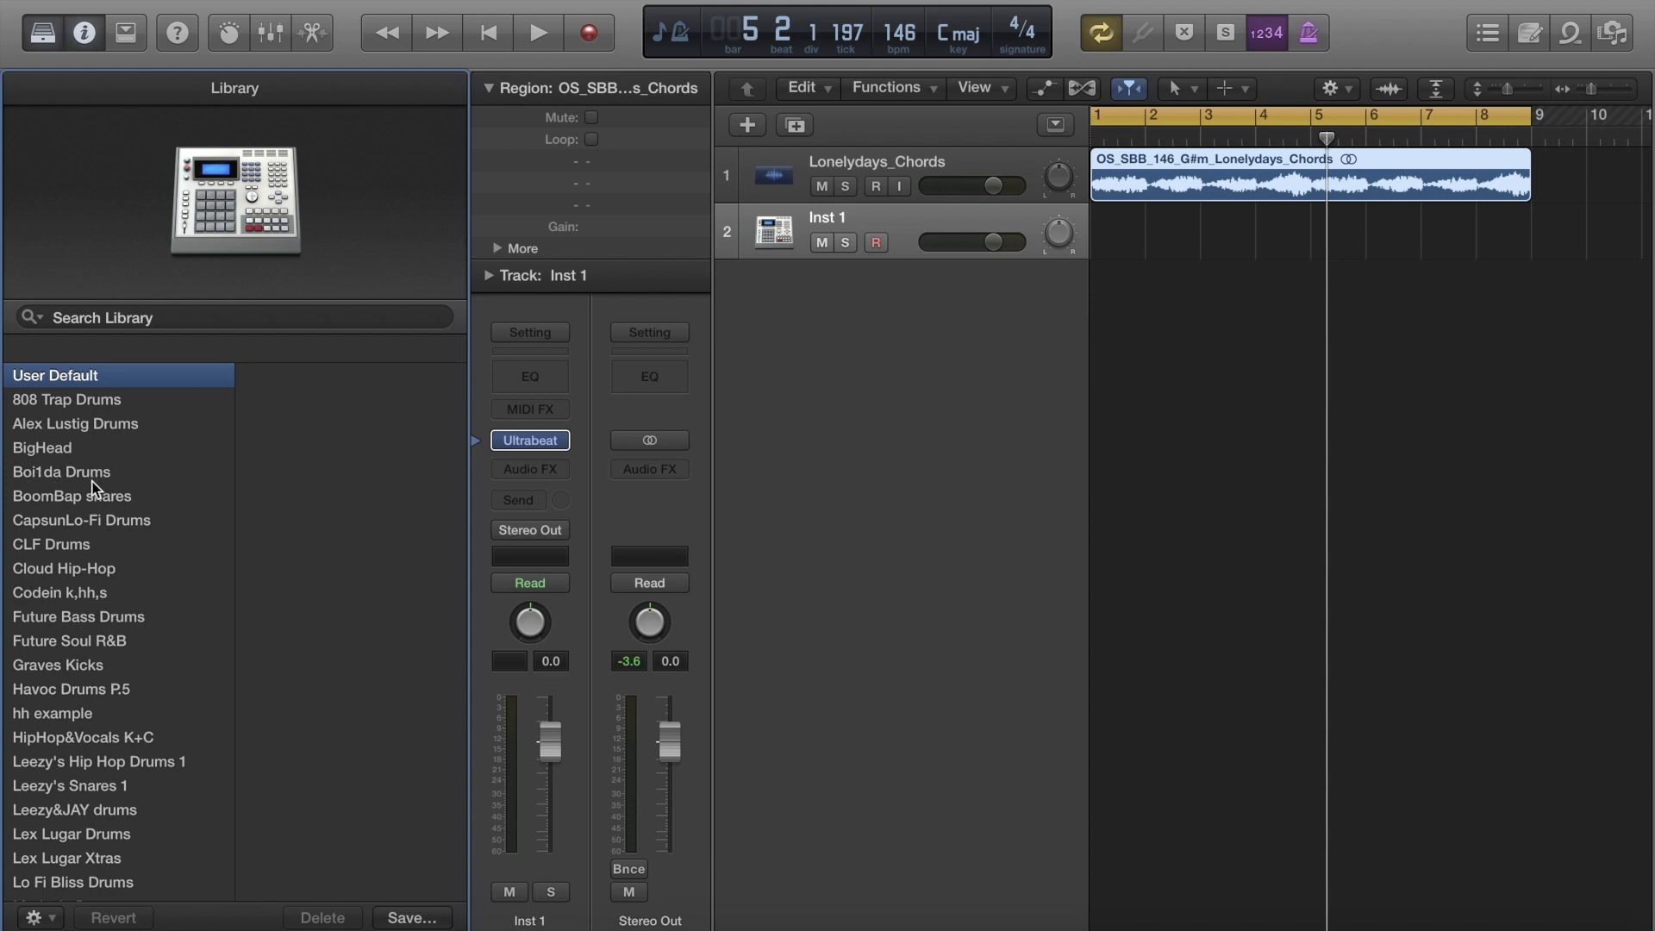
# Load the Boi1da Drums patch, lower the drum track to -5.2 dB, and start from bar 1.
pyautogui.click(45, 472)
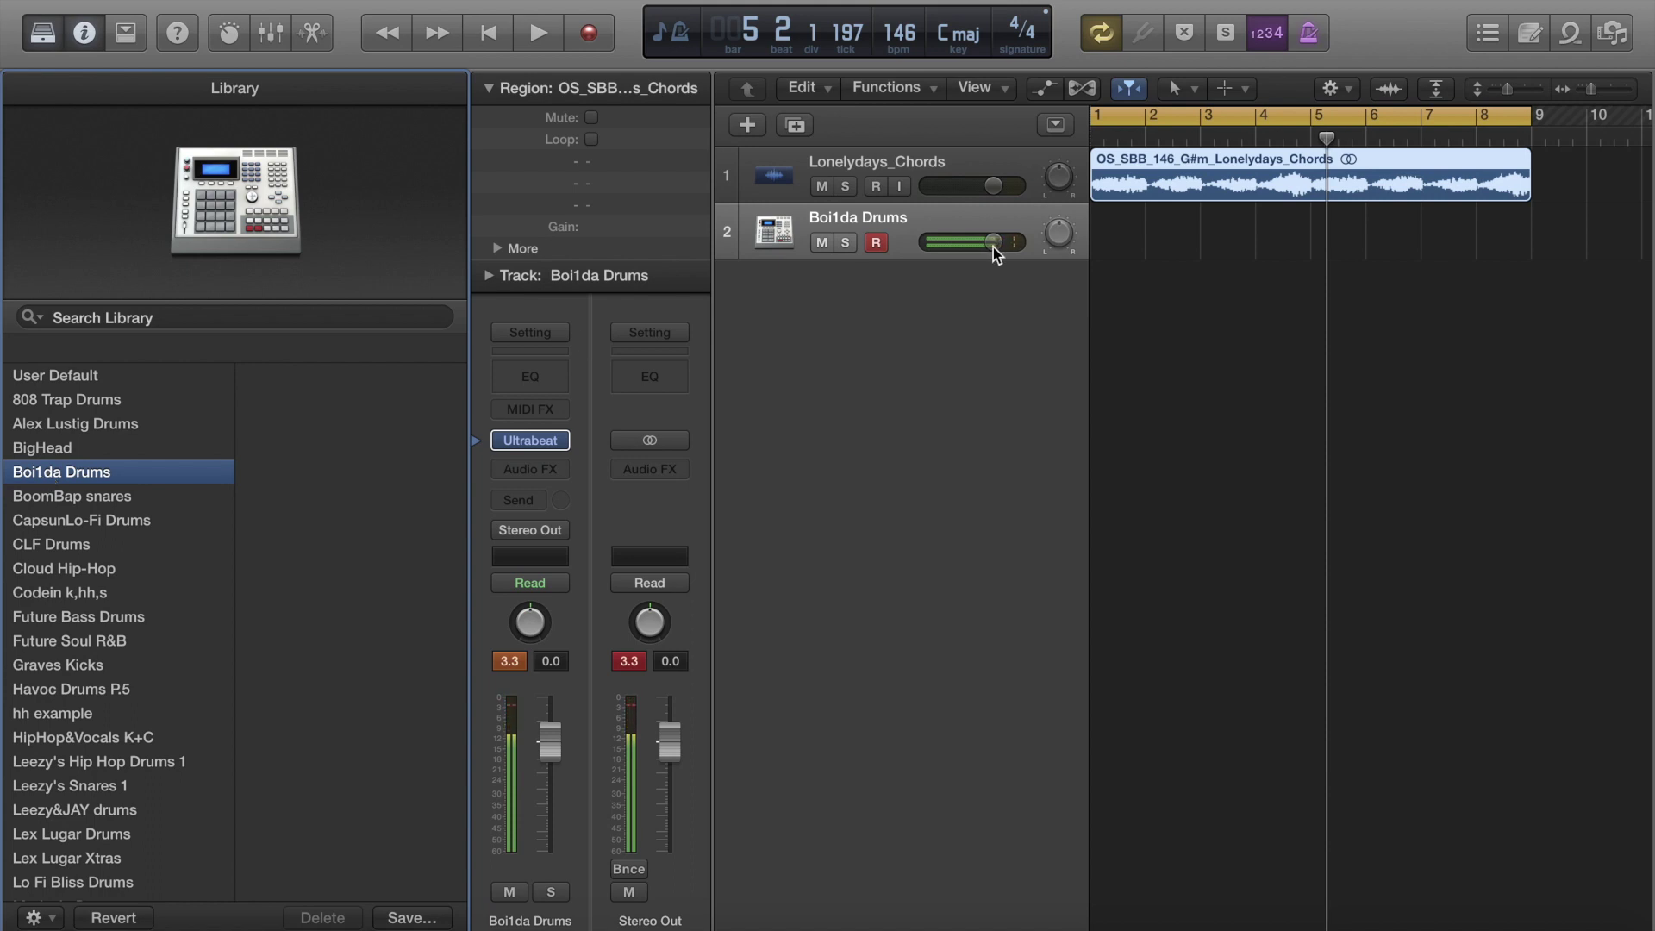
pyautogui.moveTo(993, 250); pyautogui.dragTo(931, 255)
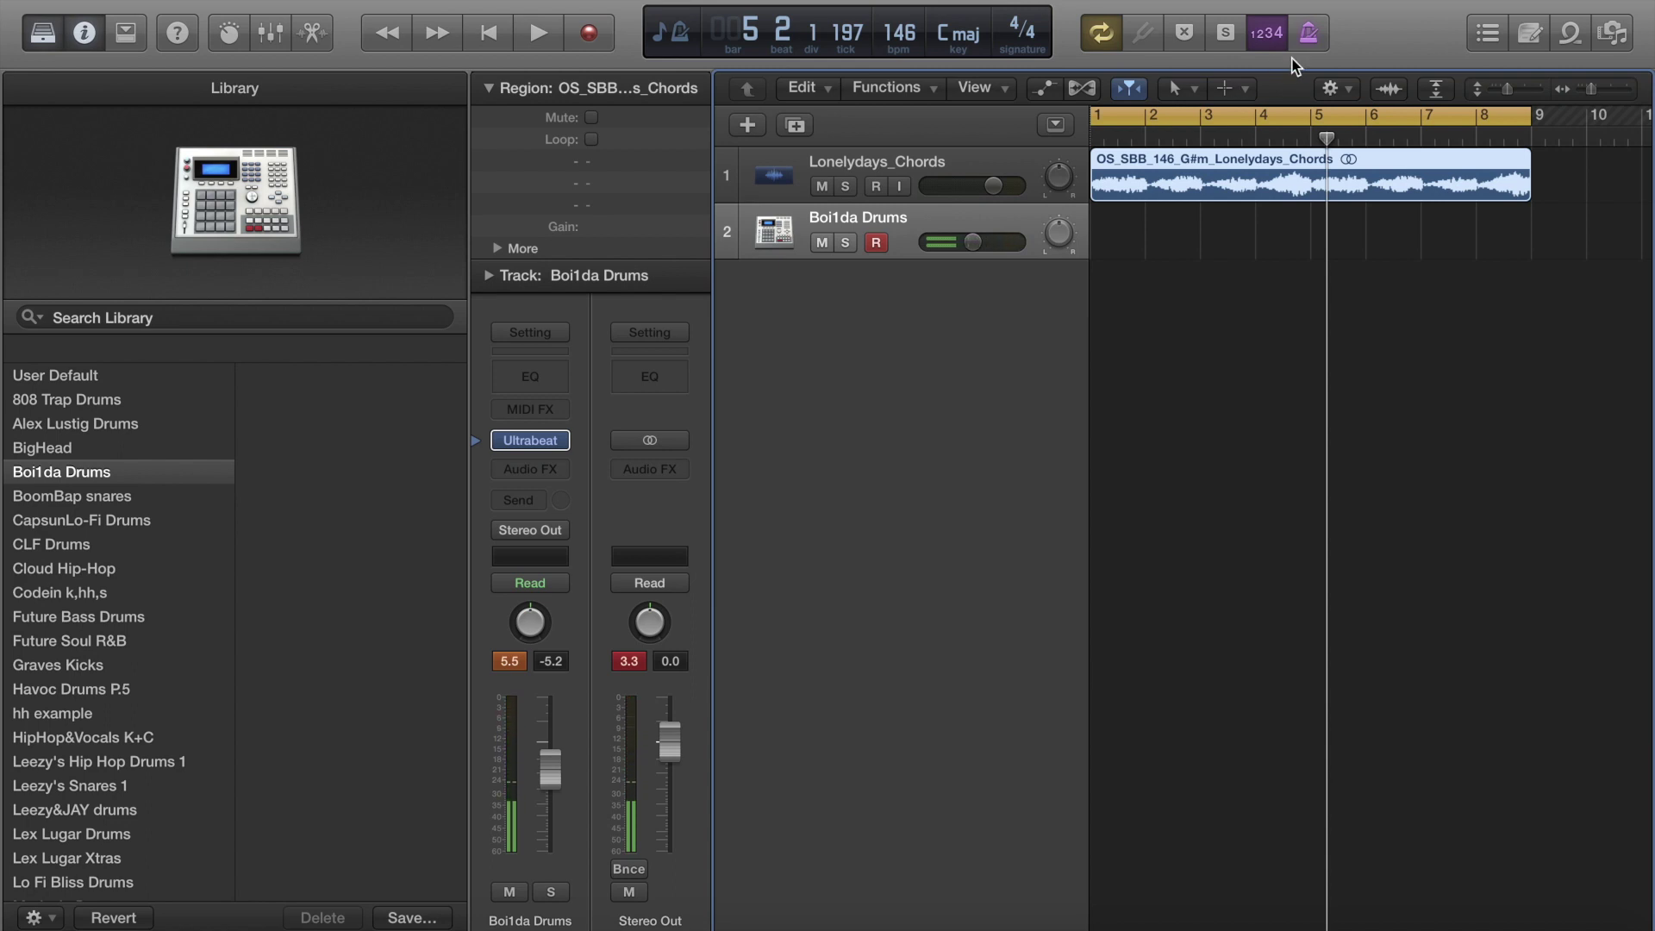
pyautogui.press('Return')
pyautogui.press('space')
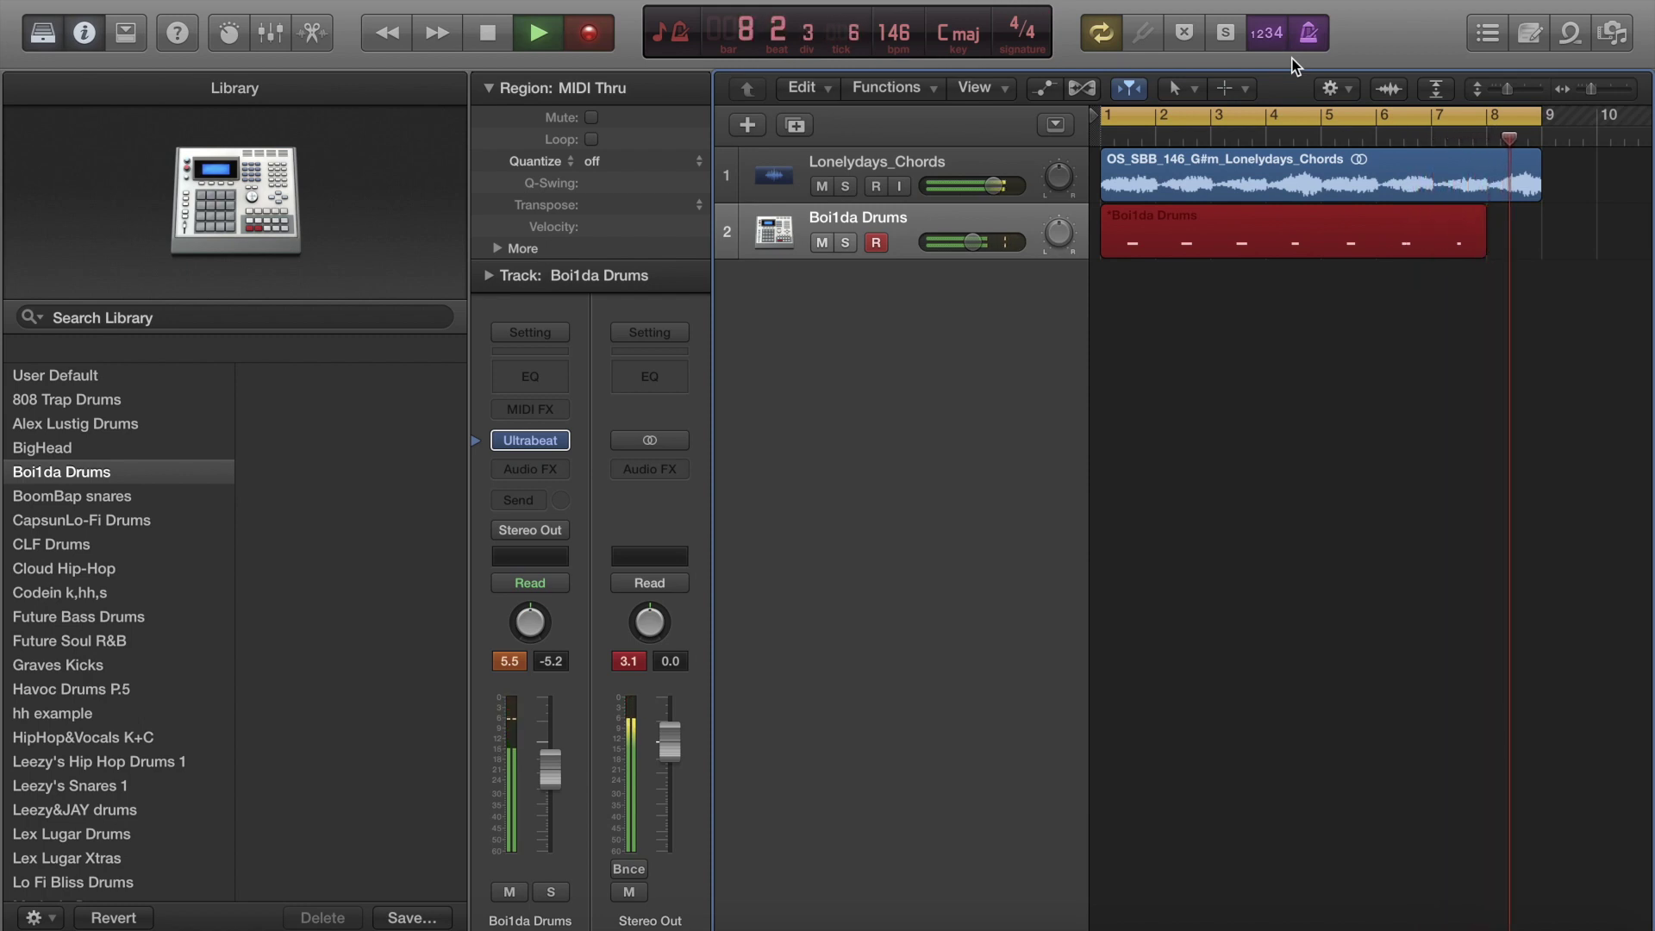
# Stop the drum recording and reselect the new Boi1da Drums region.
pyautogui.press('space')
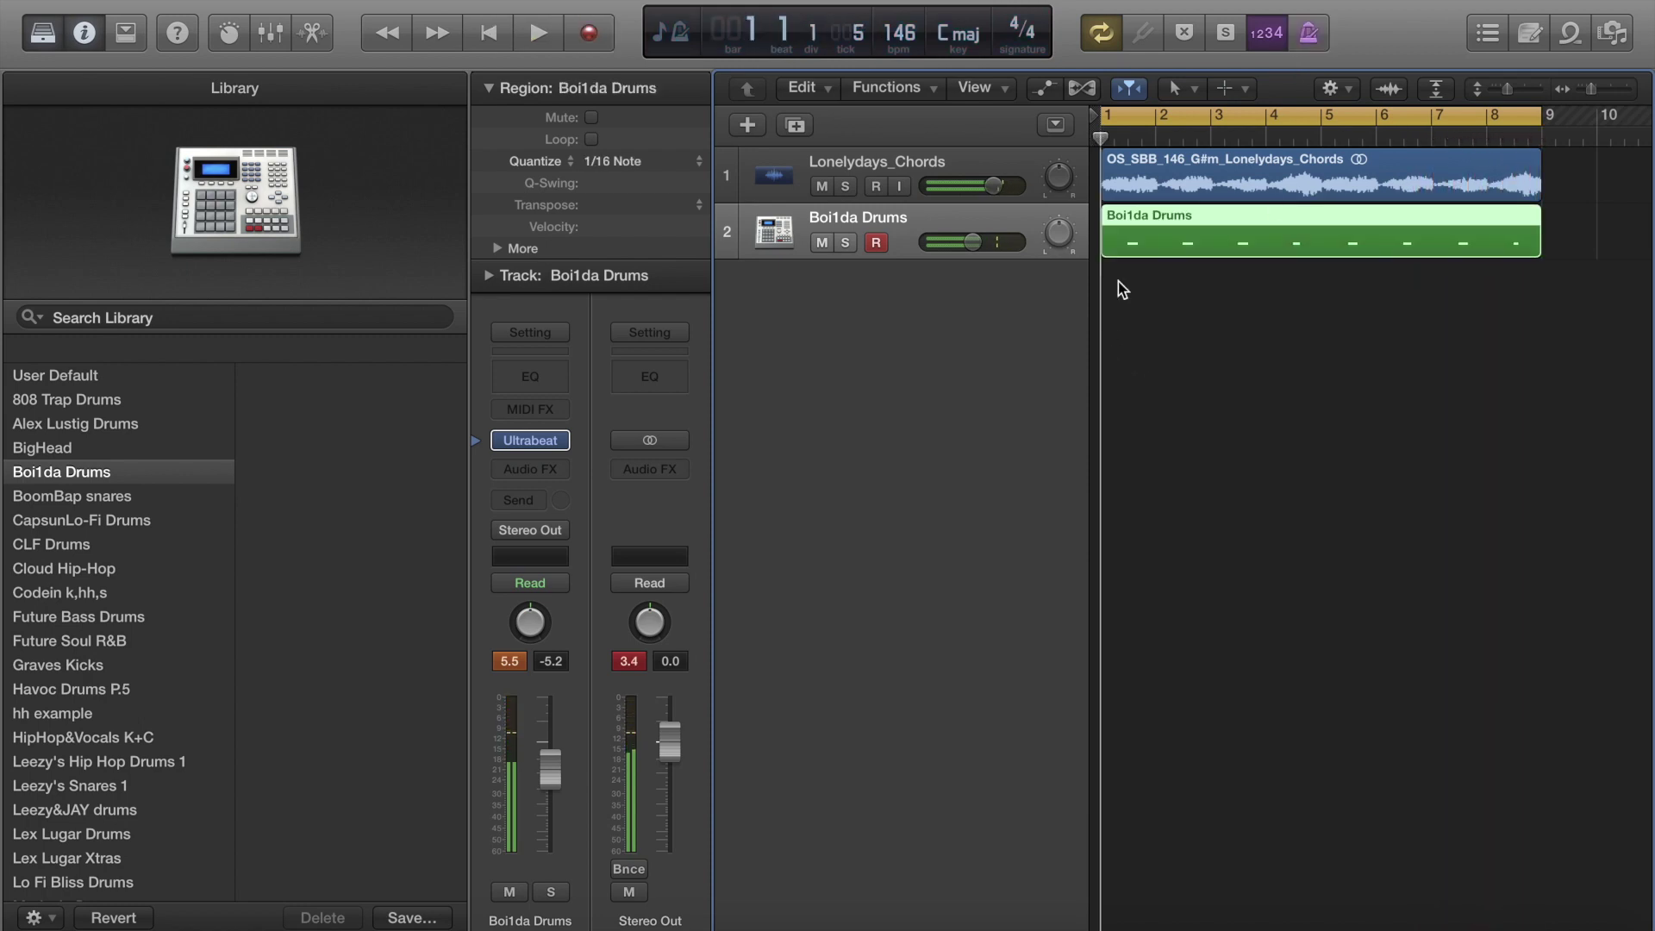
pyautogui.click(1254, 316)
pyautogui.click(1213, 218)
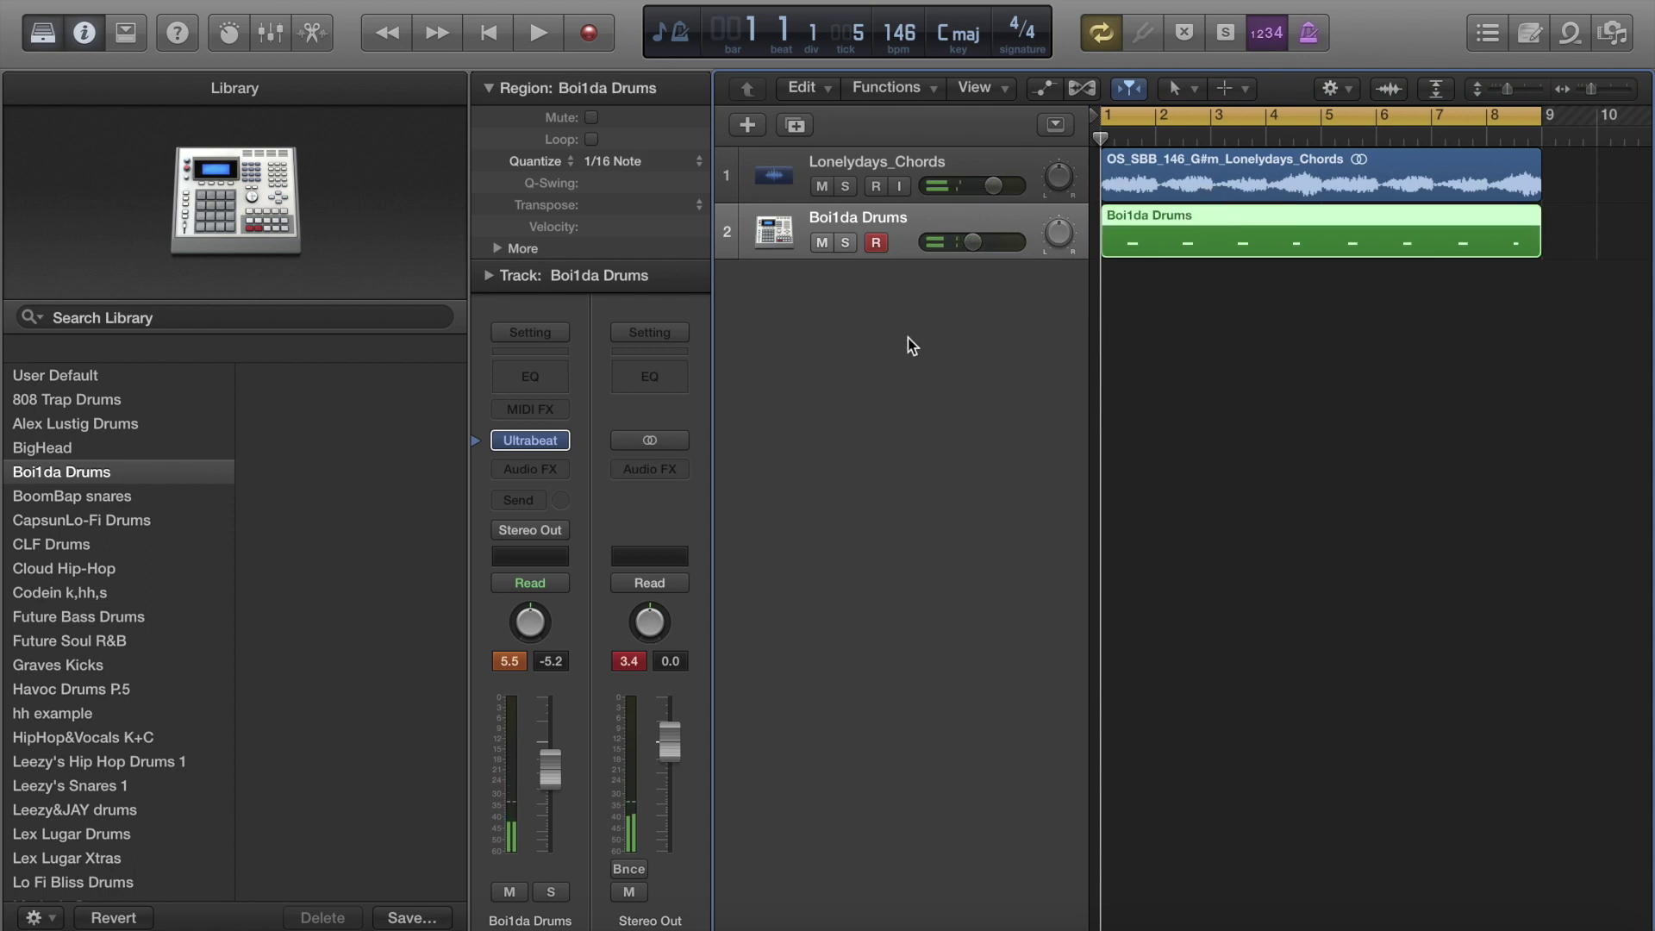
# Duplicate the Boi1da Drums track, audition its Ultrabeat hh hi-hat voice, and resume playback.
pyautogui.press('super+d')
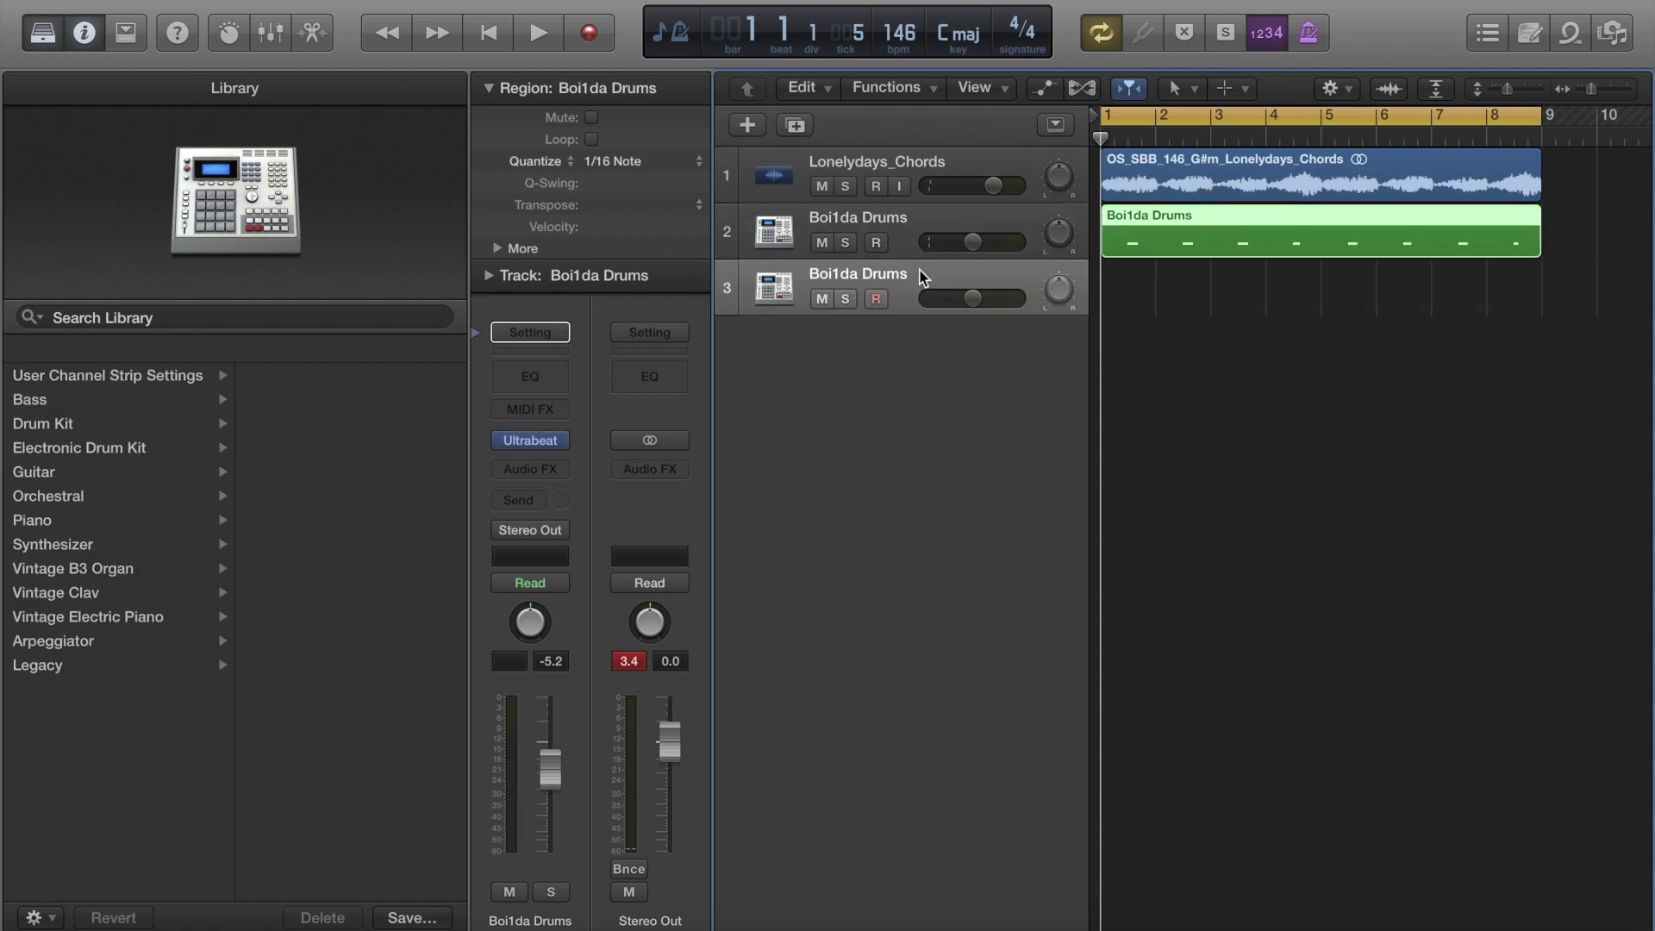
pyautogui.click(909, 280)
pyautogui.click(42, 33)
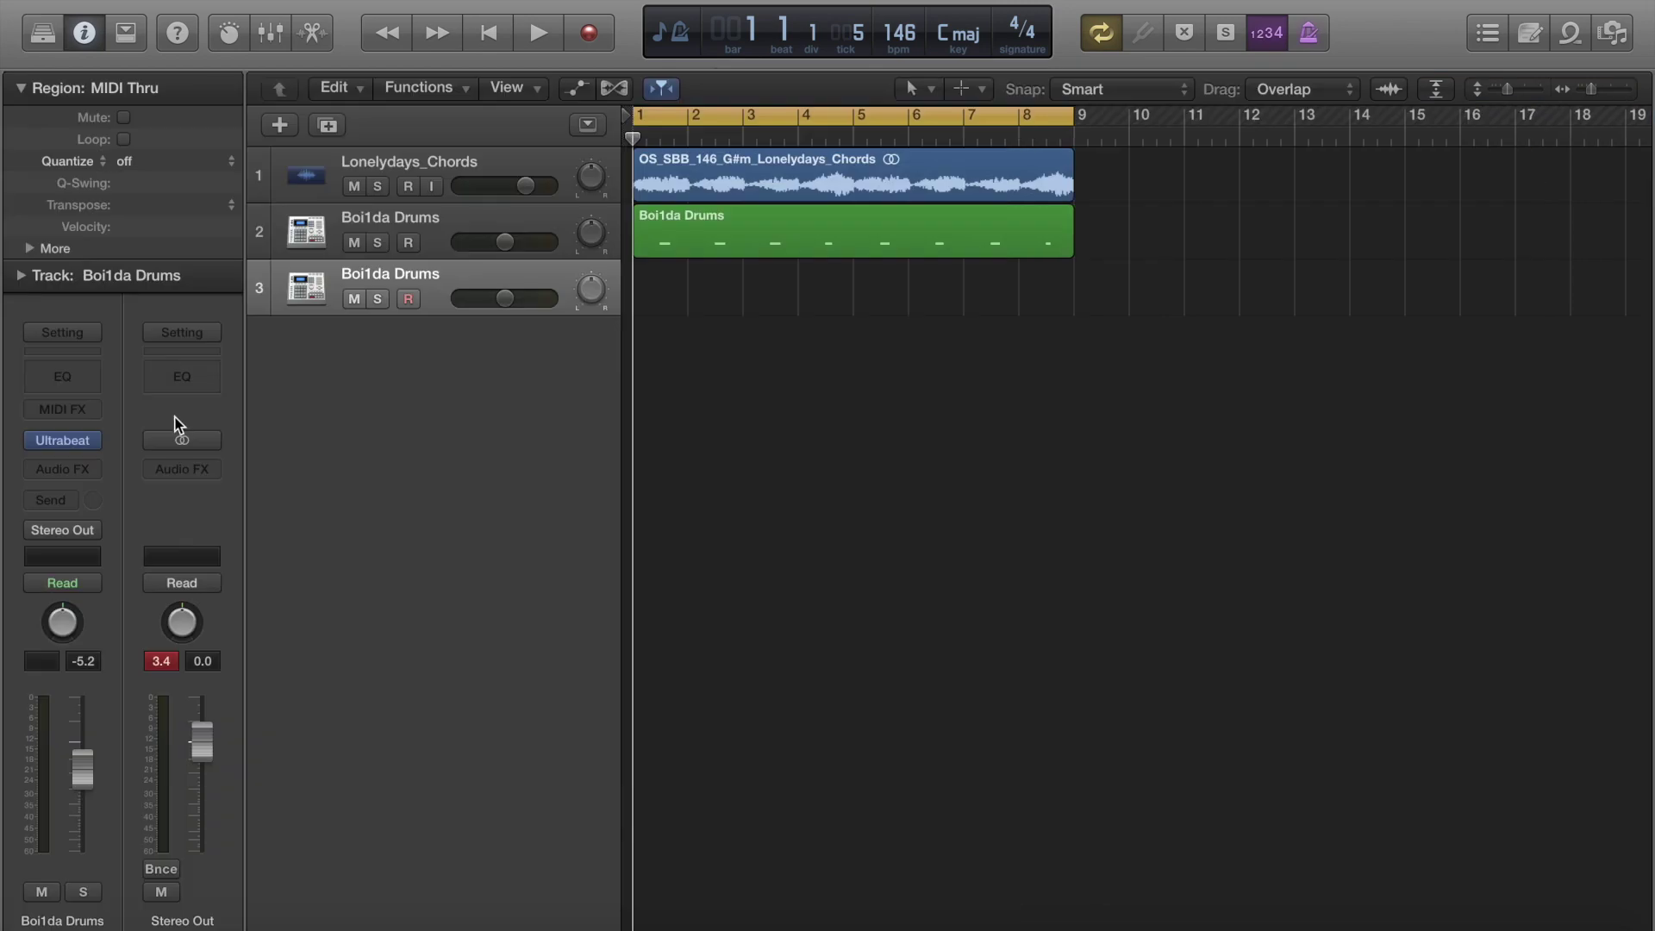
pyautogui.click(54, 441)
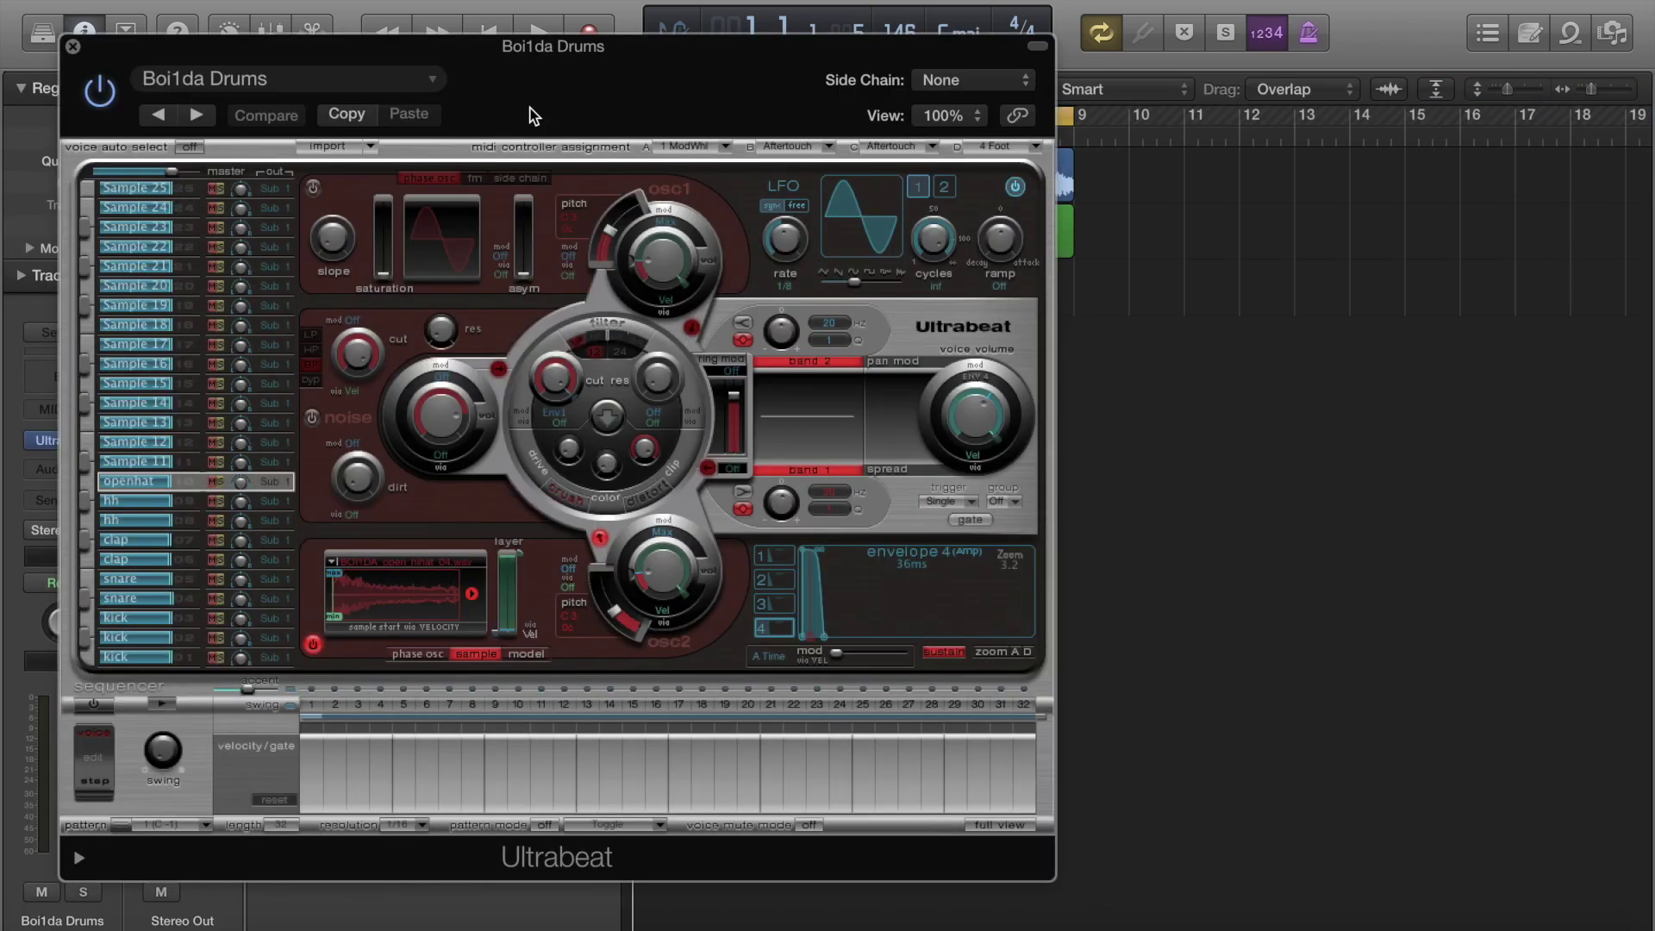
pyautogui.click(155, 507)
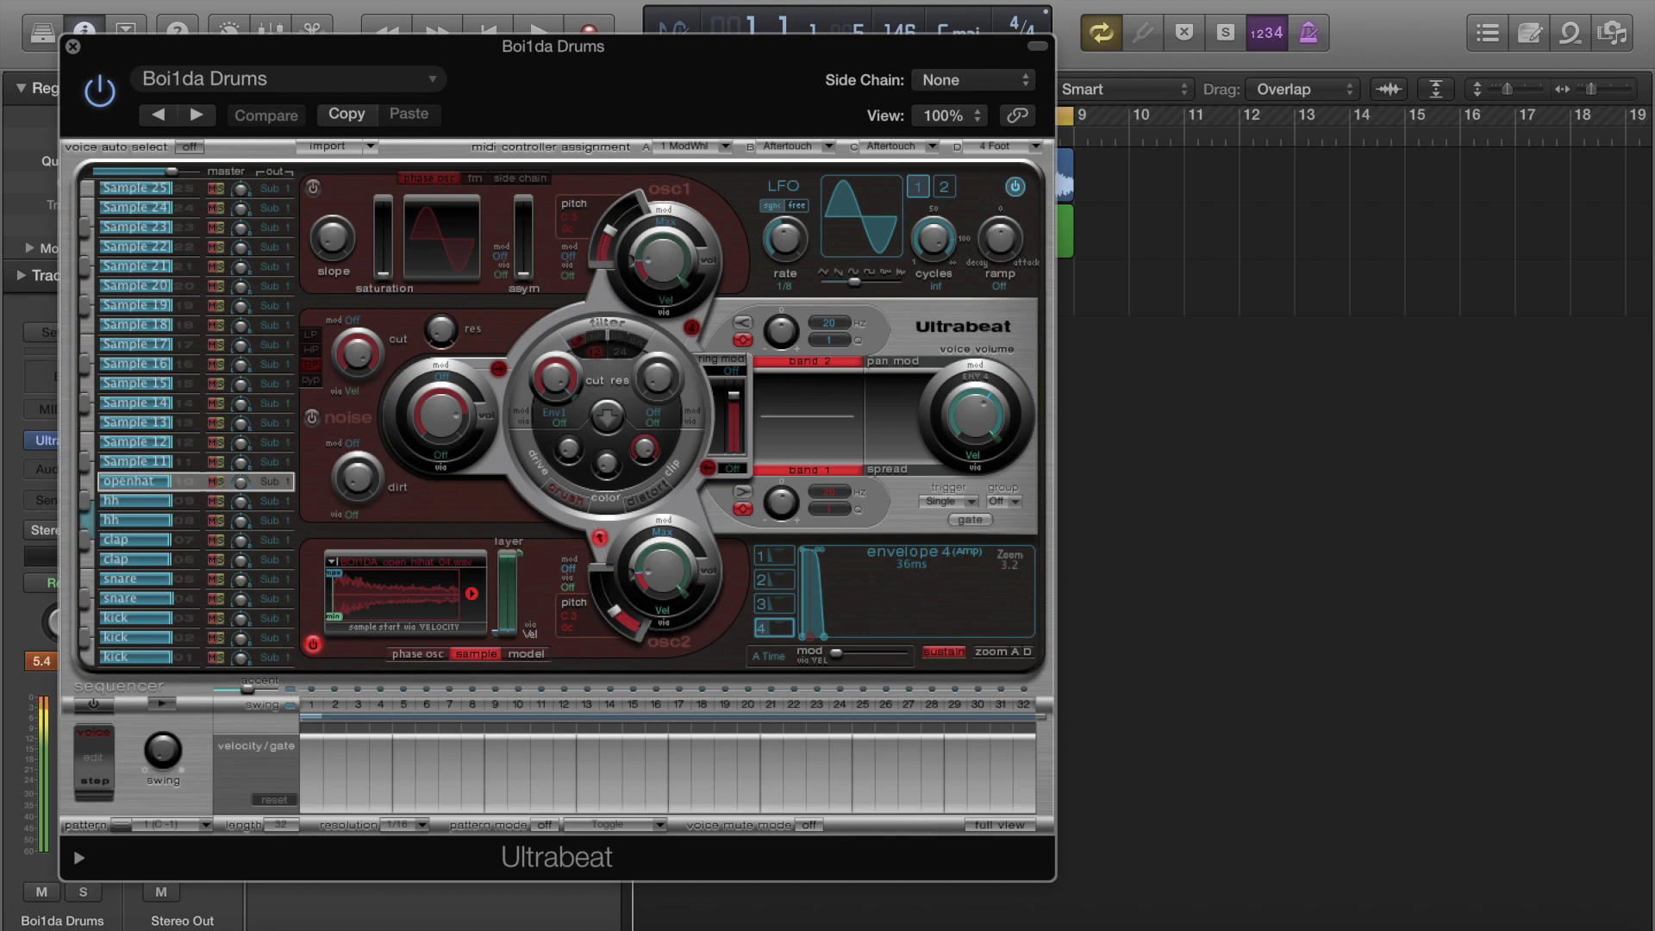
pyautogui.click(79, 48)
pyautogui.press('space')
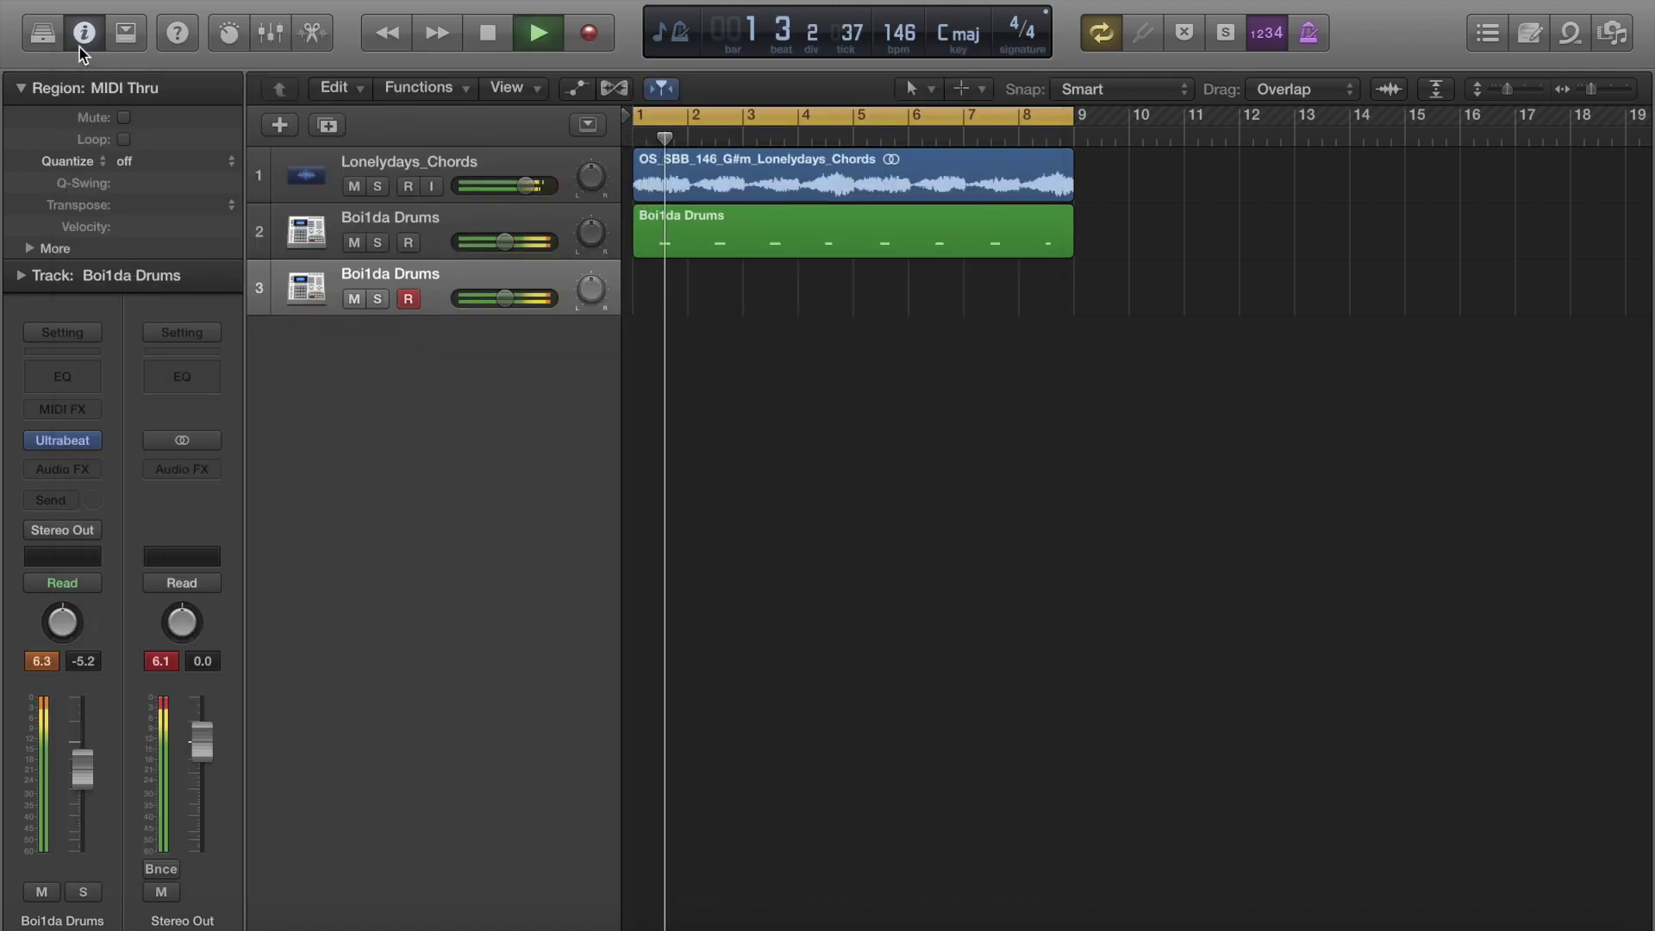
# Set the third Boi1da Drums track to -6.6 dB and record a hi-hat pattern over bars 1–8.
pyautogui.moveTo(505, 298); pyautogui.dragTo(407, 312)
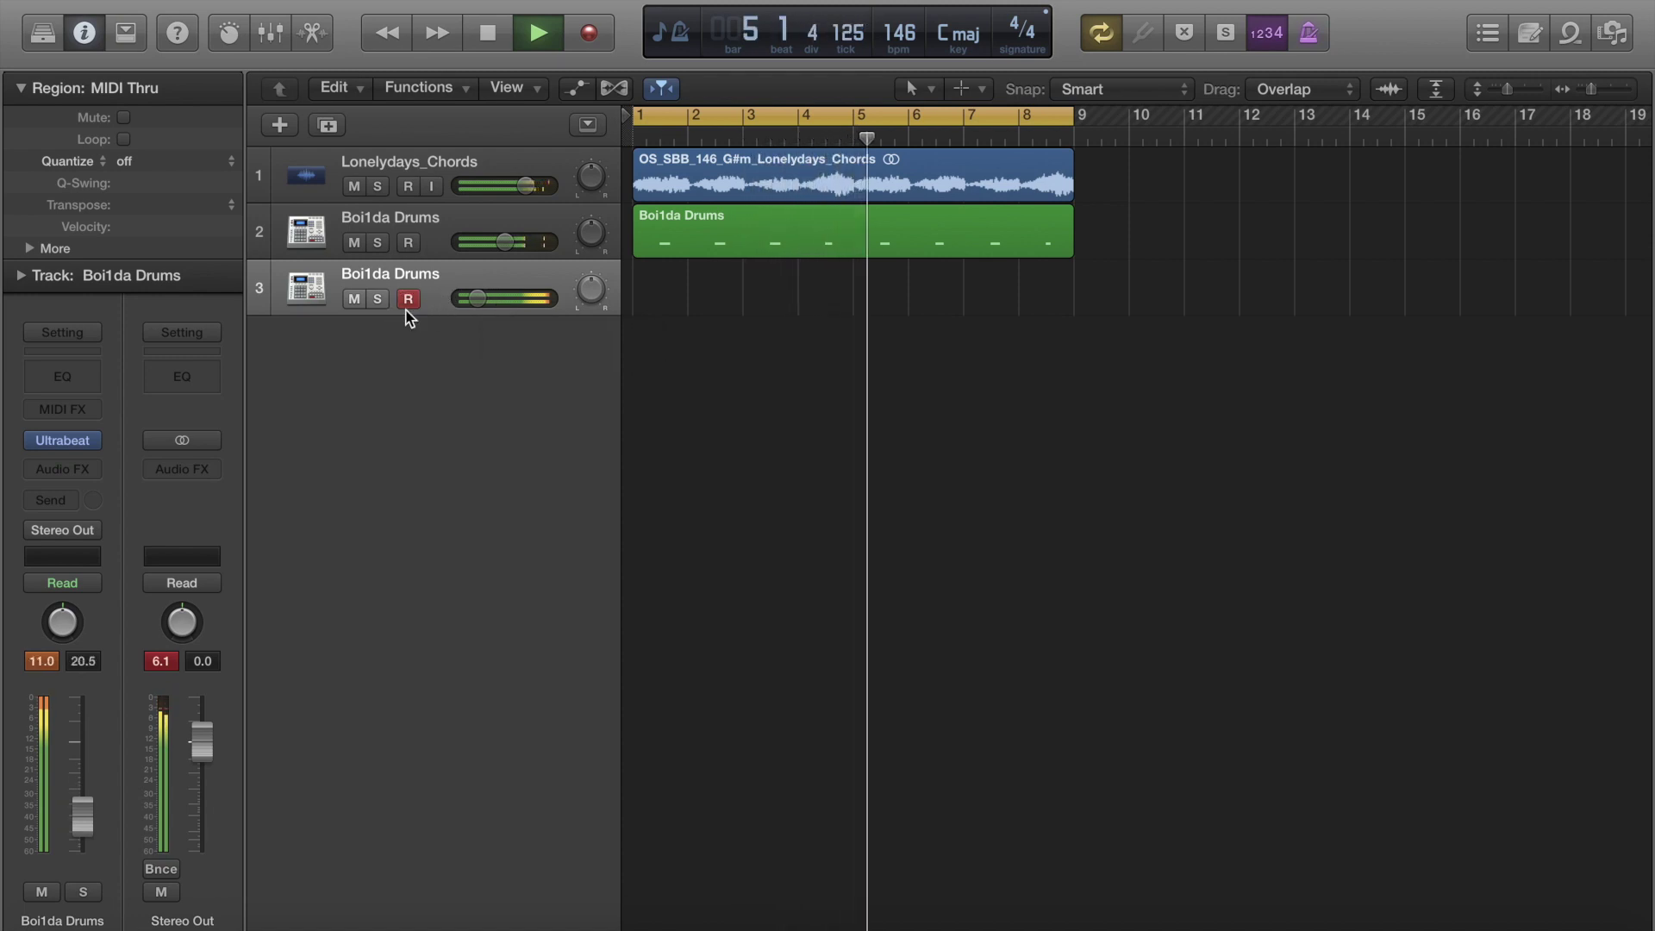
pyautogui.press('space')
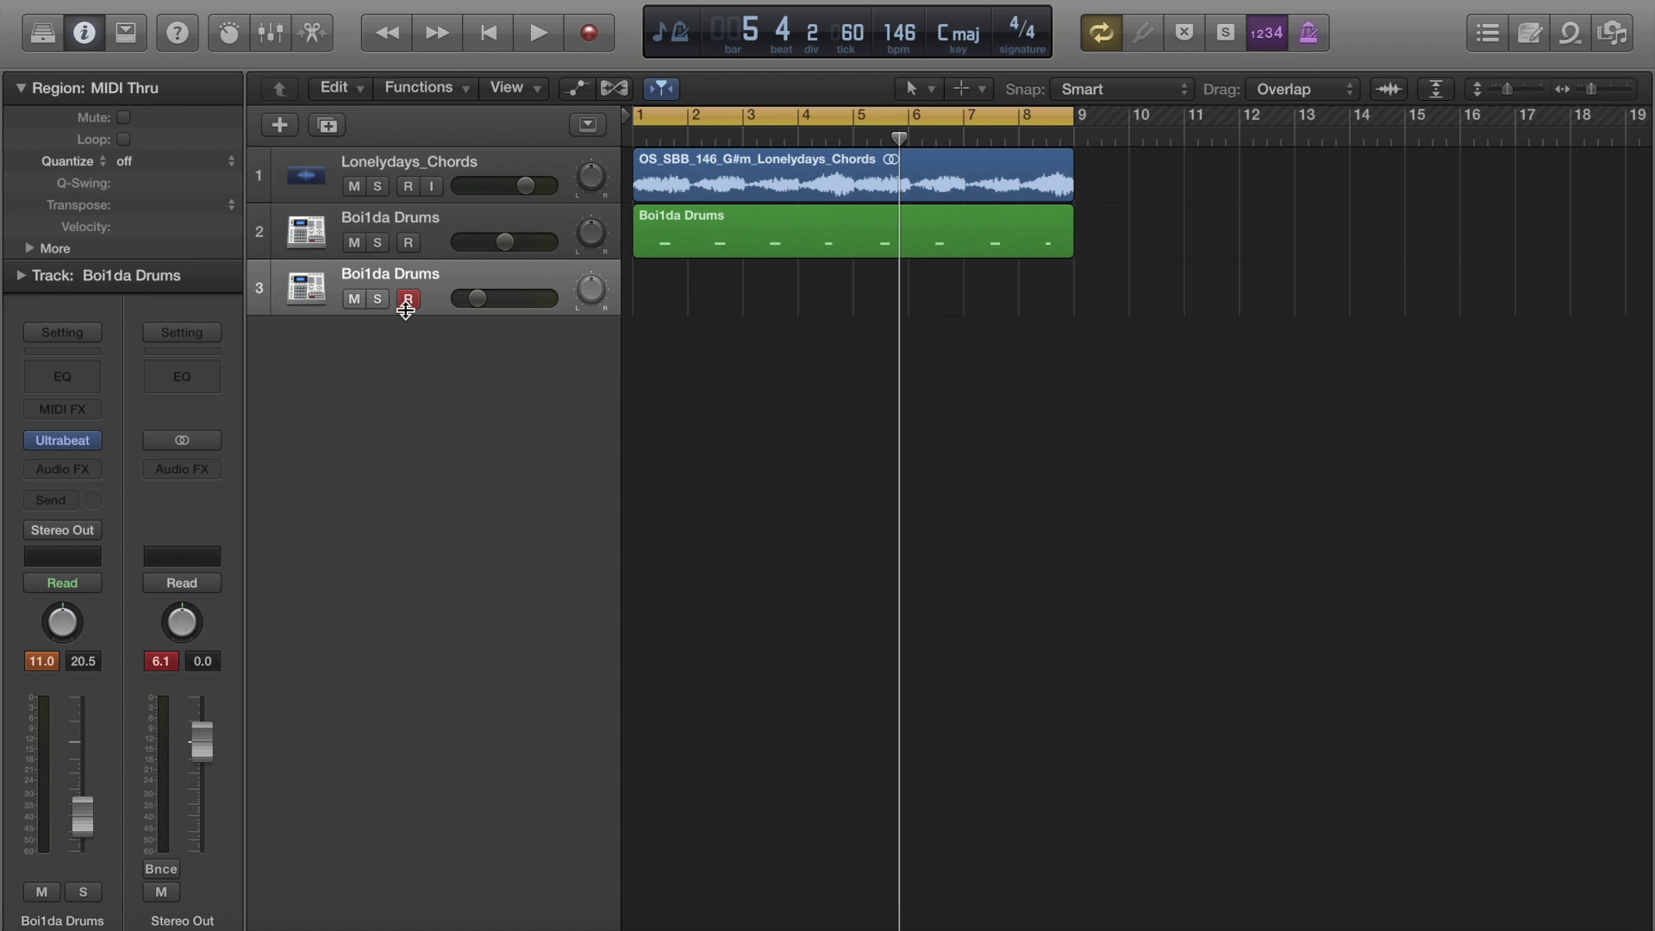
pyautogui.moveTo(466, 287); pyautogui.dragTo(545, 302)
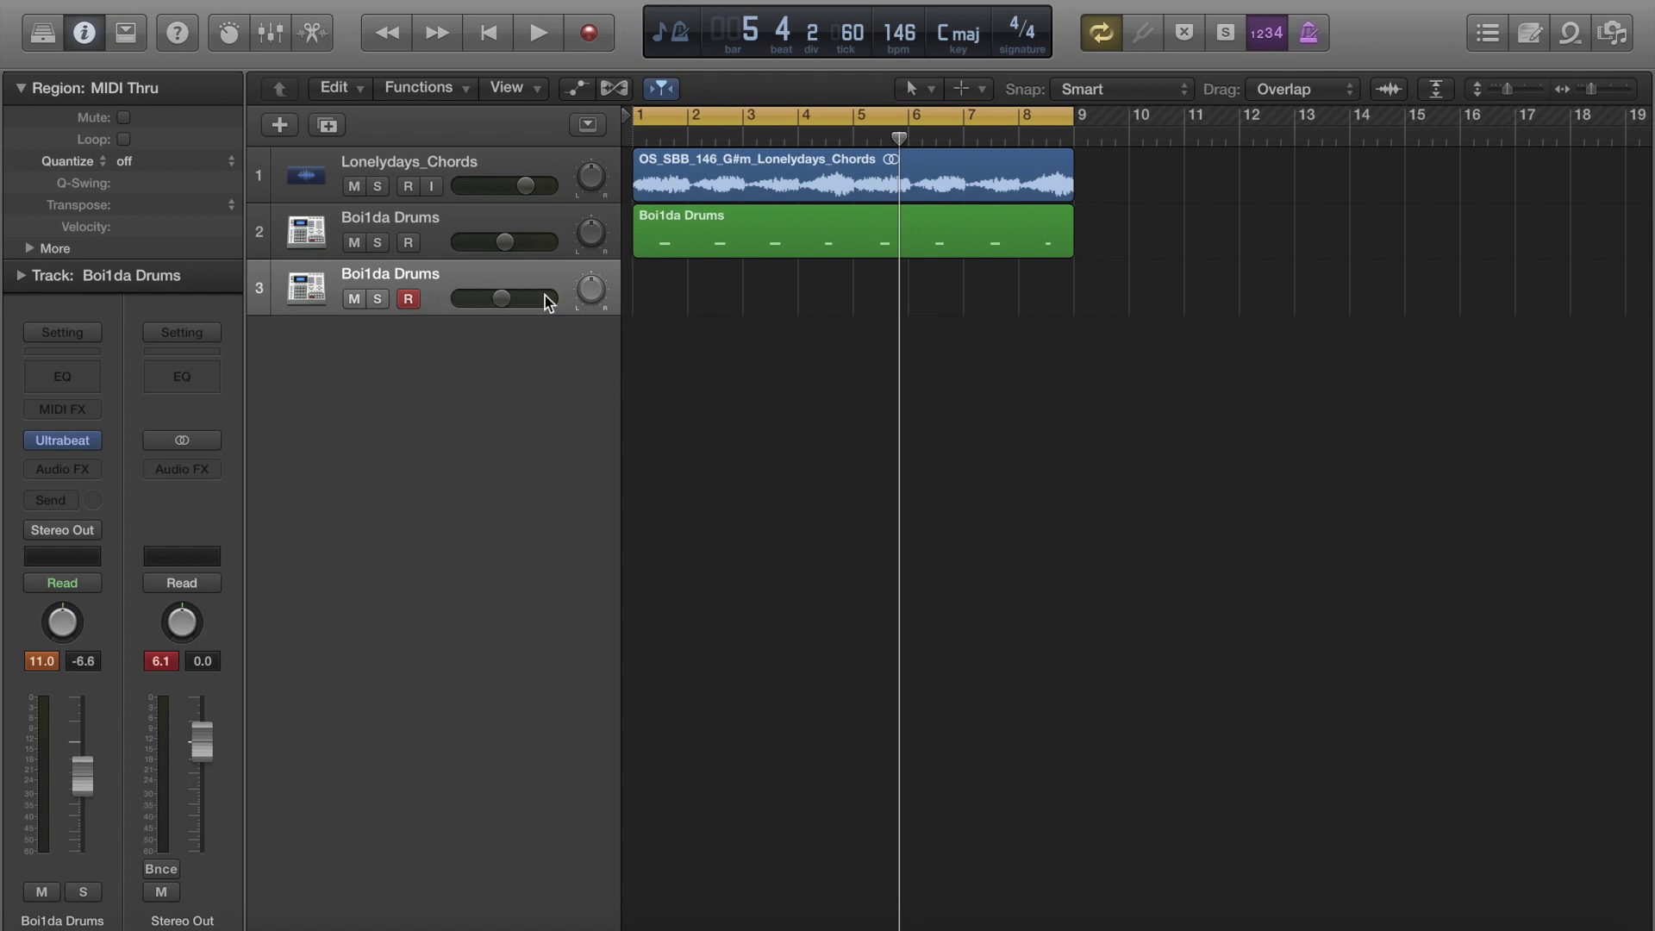
pyautogui.press('r')
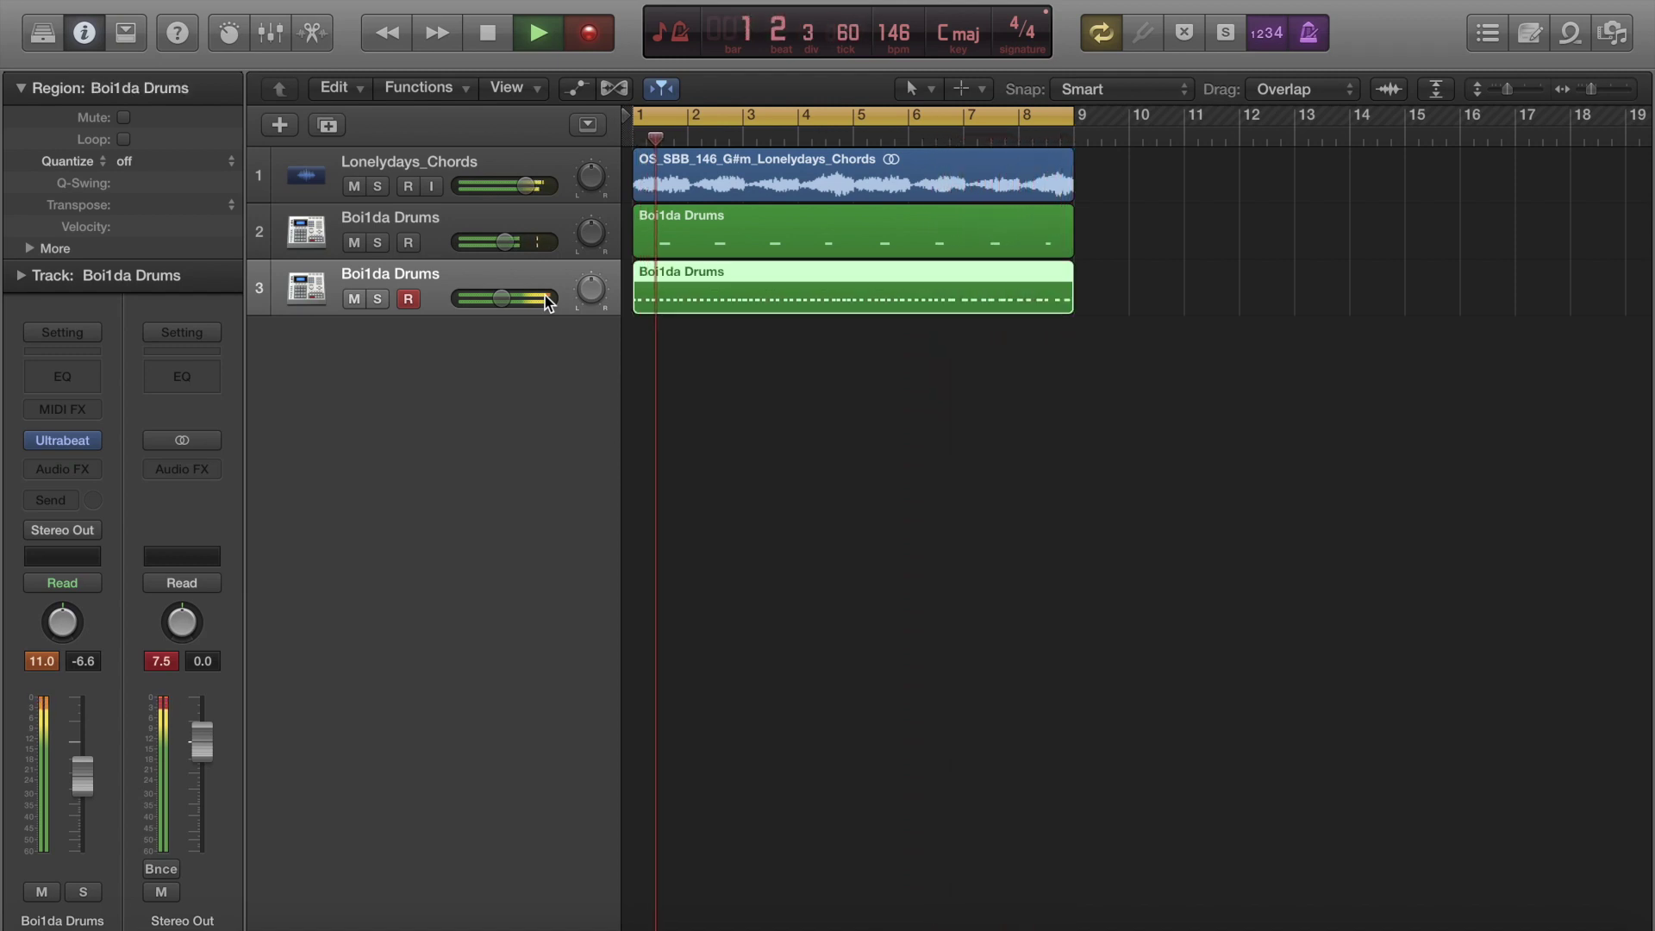
pyautogui.press('space')
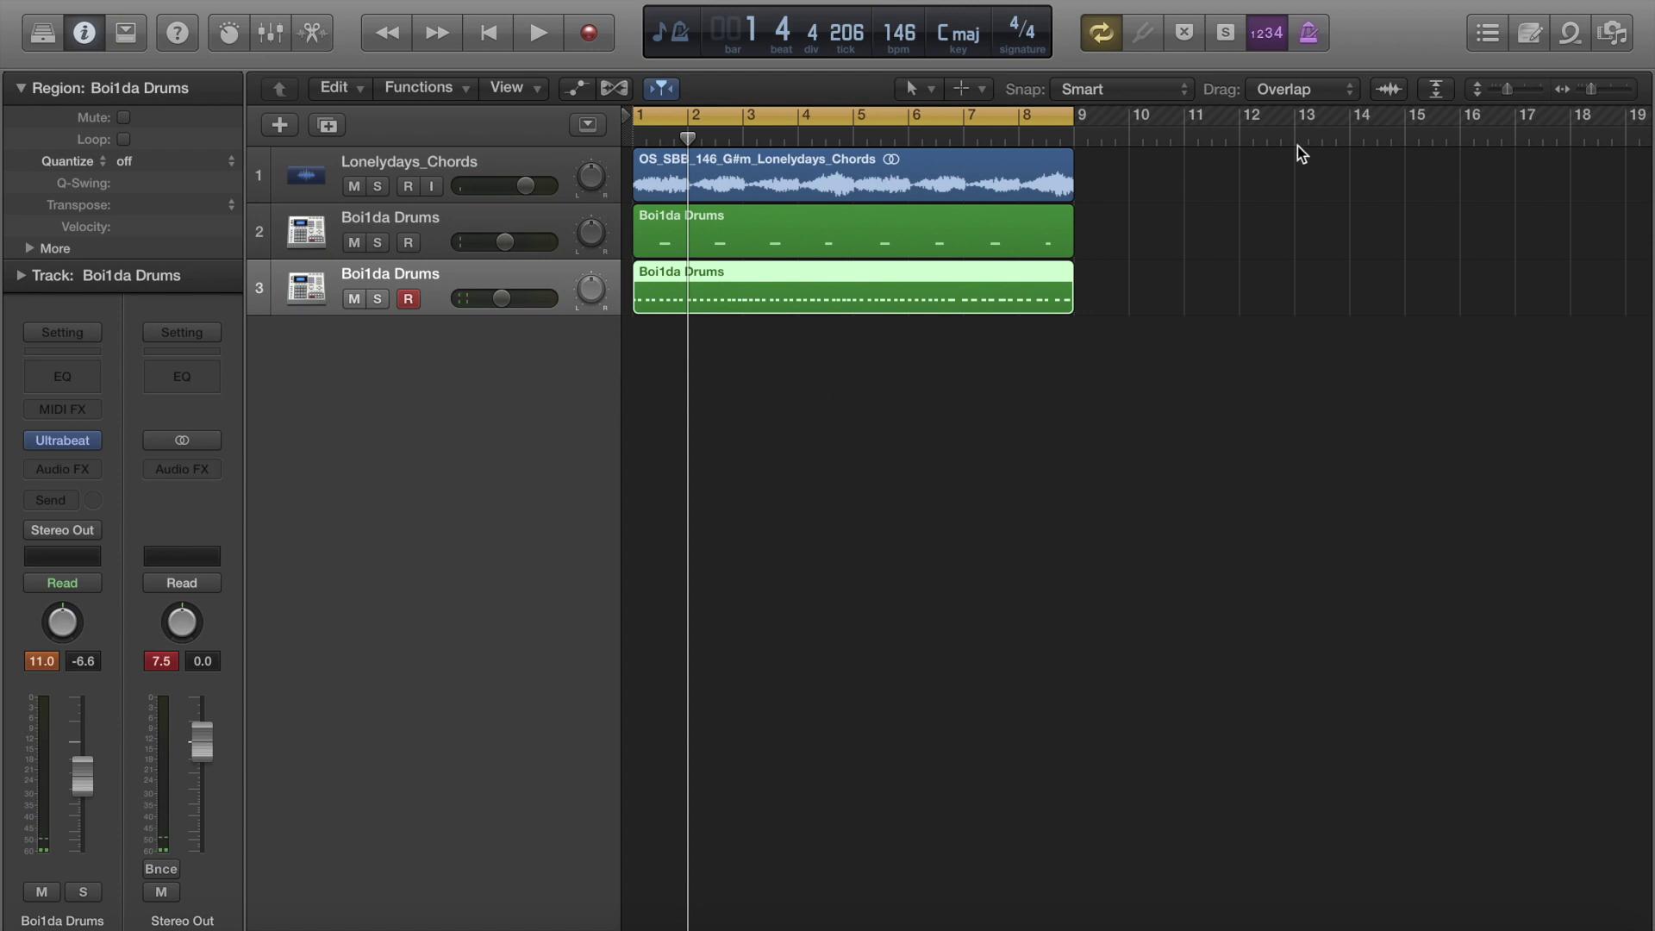
# Make the track lanes taller, zoom to show bars 2–6, and hide the inspector.
pyautogui.moveTo(1506, 89); pyautogui.dragTo(1607, 97)
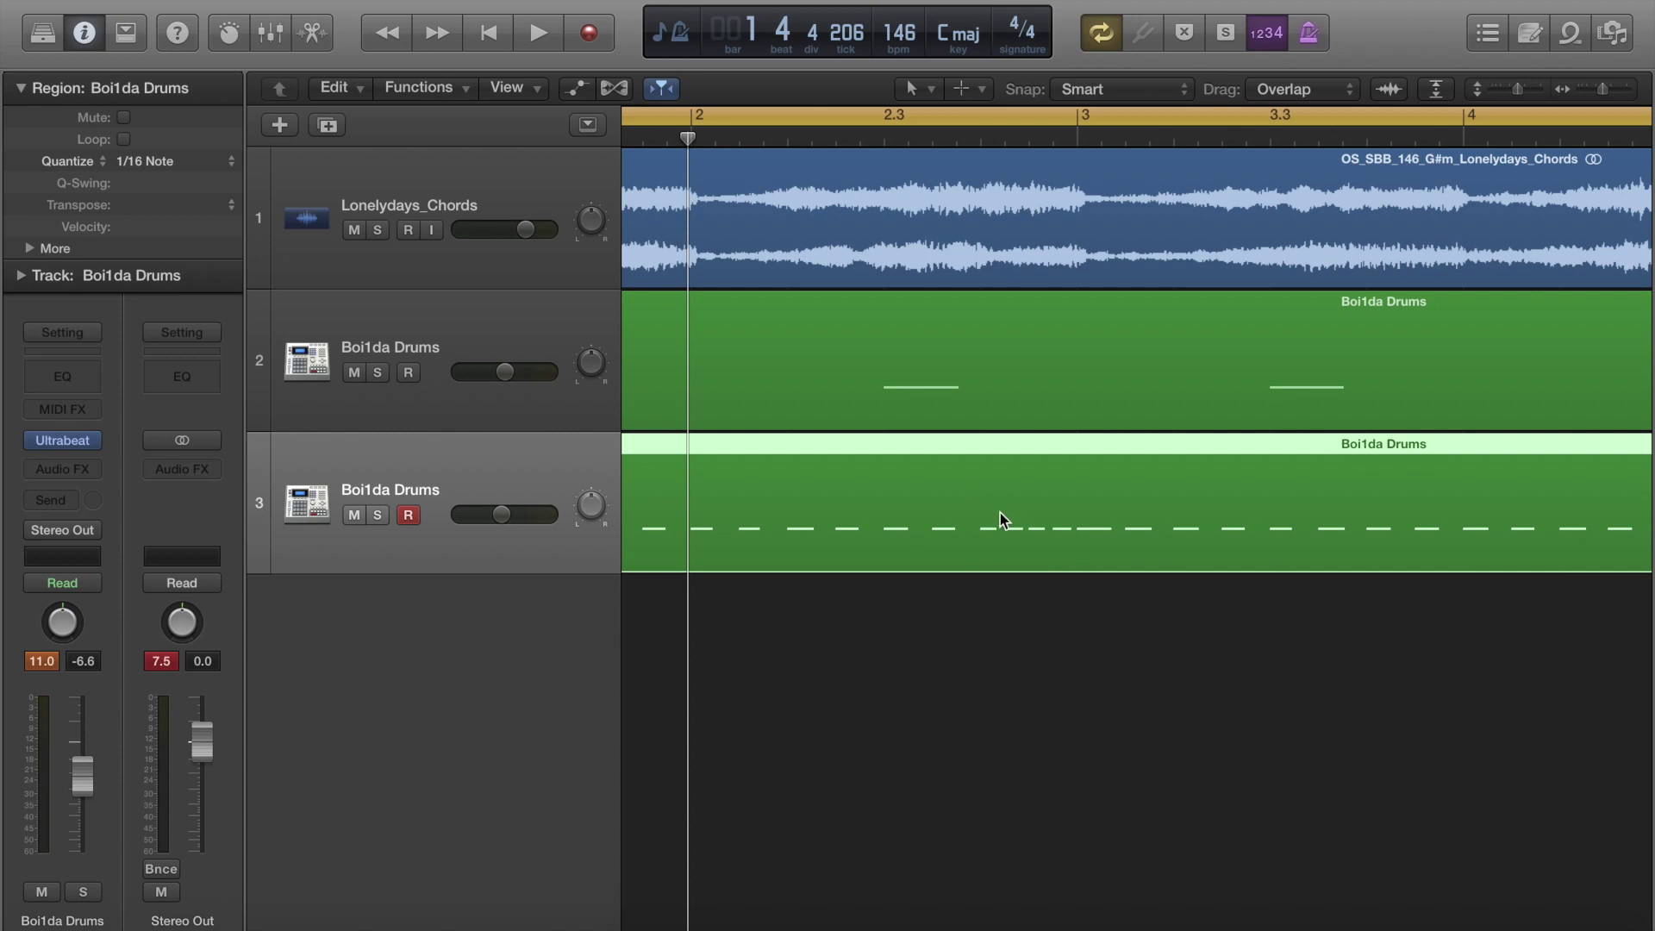
pyautogui.moveTo(1607, 88); pyautogui.dragTo(1601, 96)
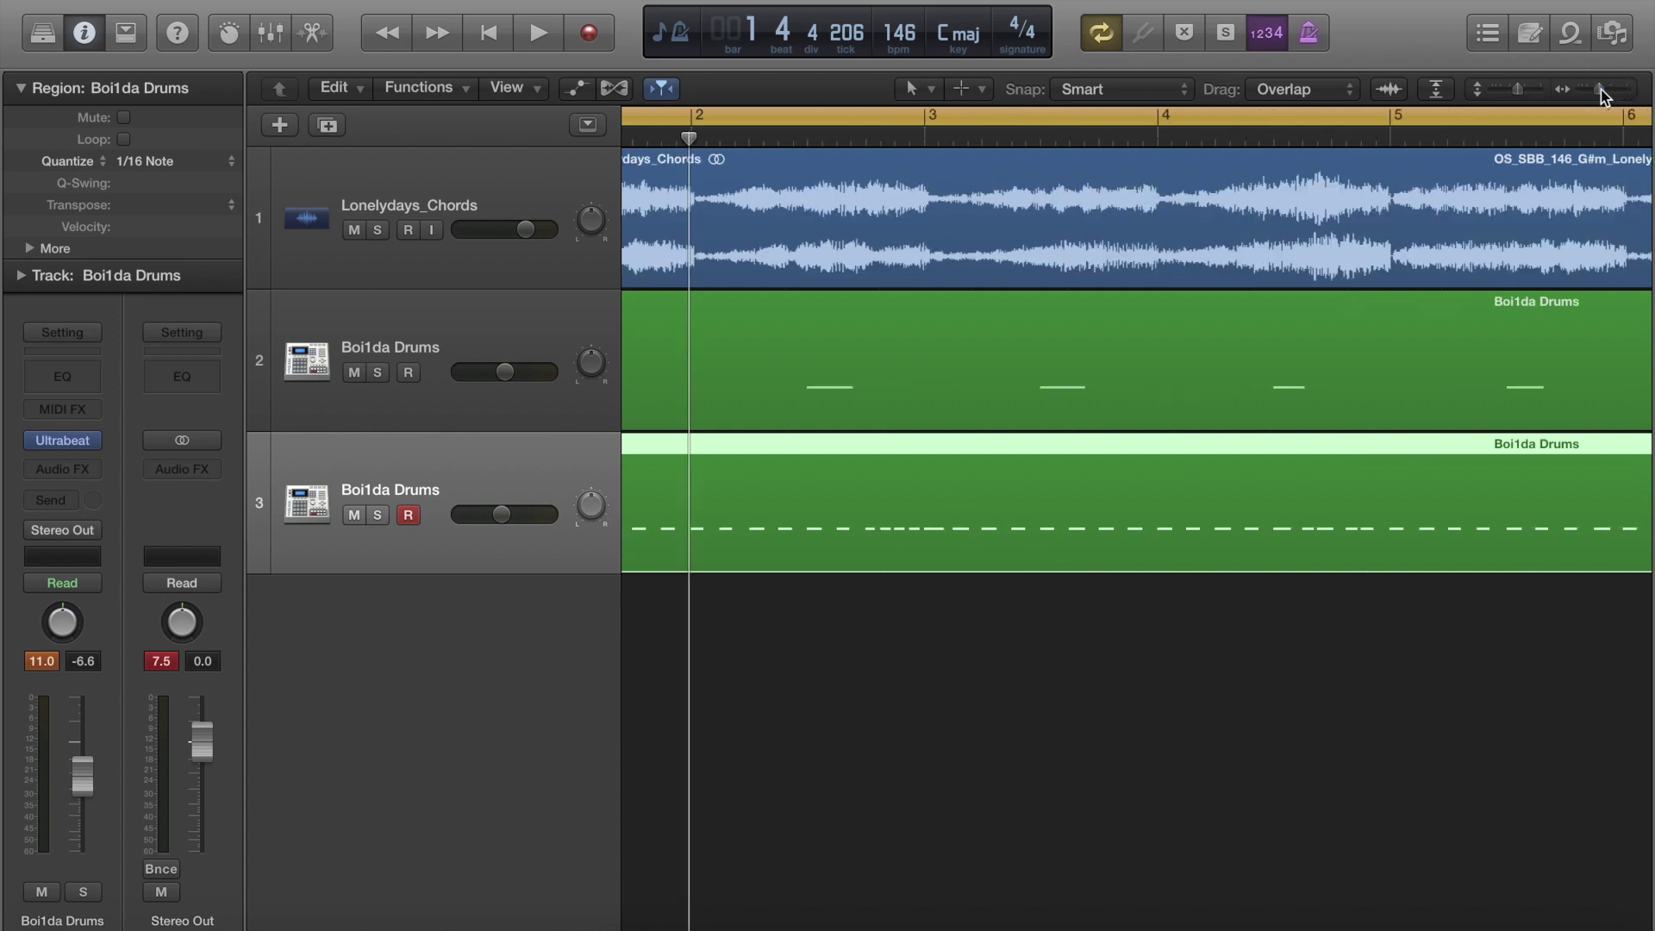
pyautogui.click(1597, 94)
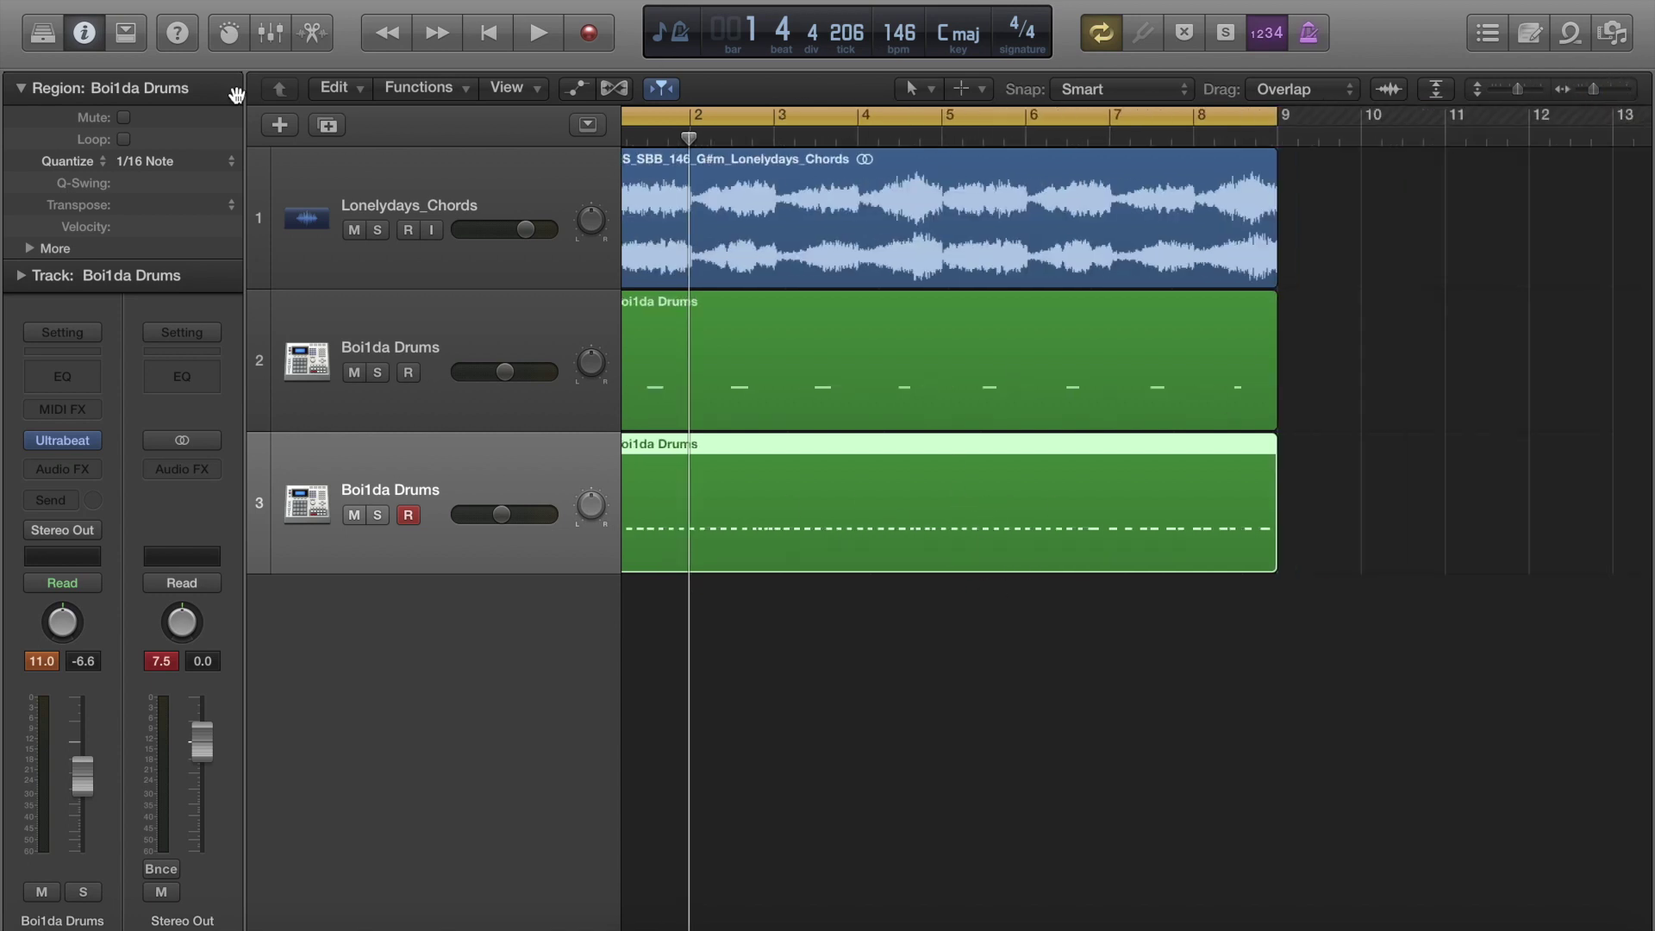
pyautogui.click(83, 33)
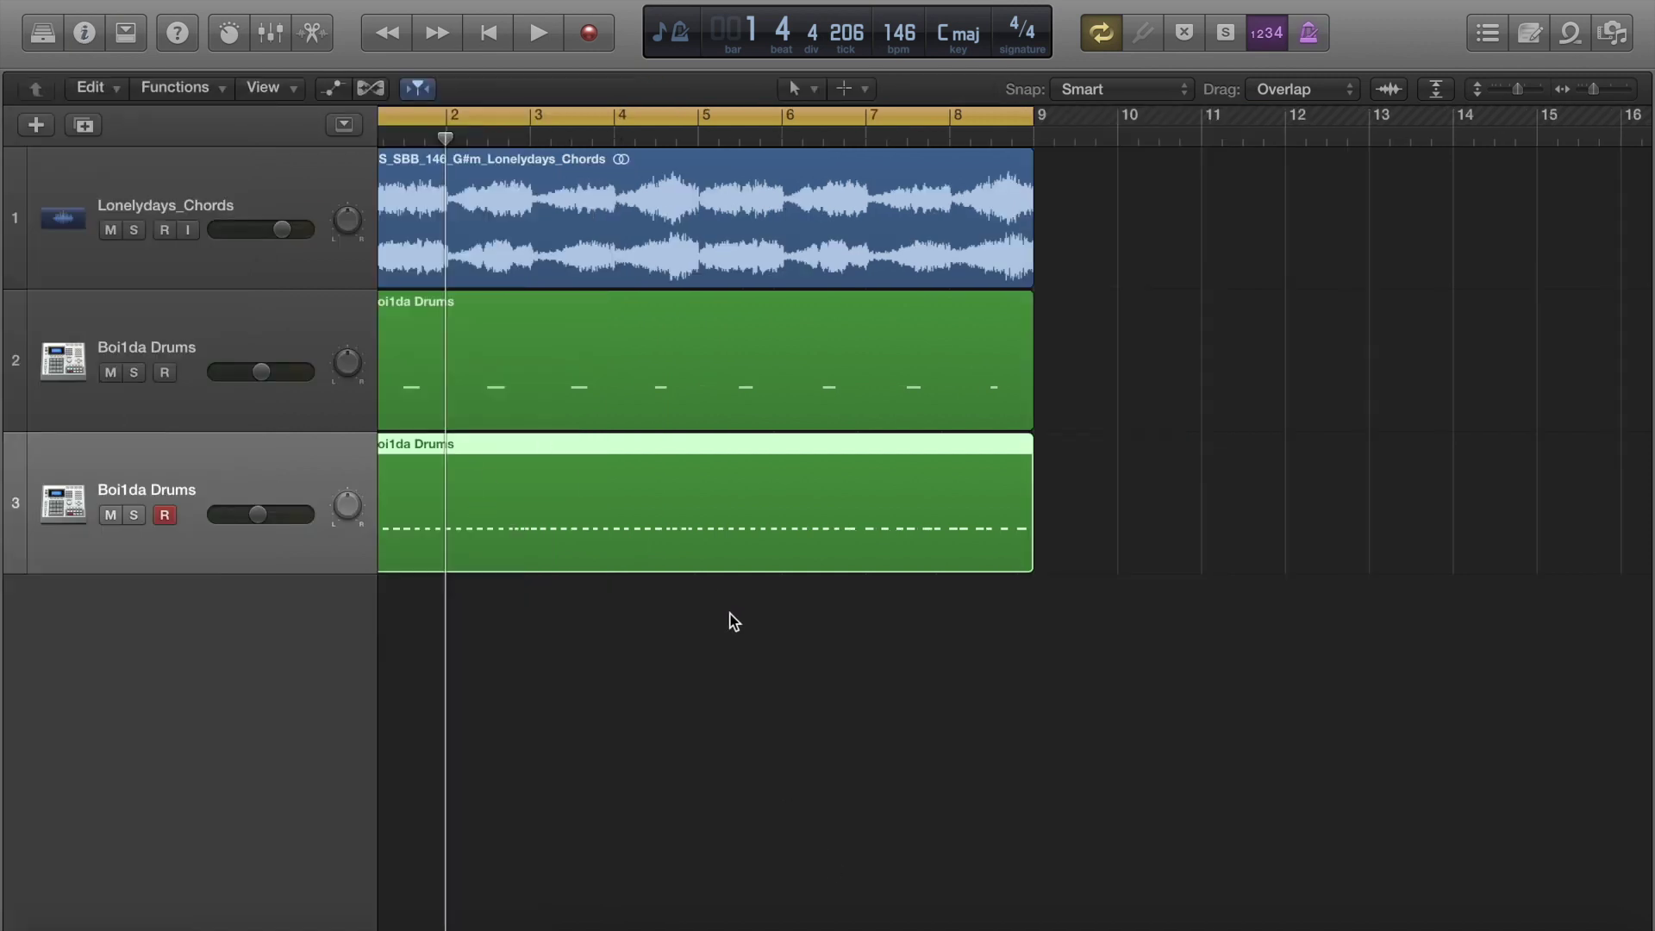
# While playing back, lower the hi-hat track to -13.0 dB and the other drum track to -6.6 dB.
pyautogui.press('space')
pyautogui.click(252, 513)
pyautogui.moveTo(252, 514); pyautogui.dragTo(216, 520)
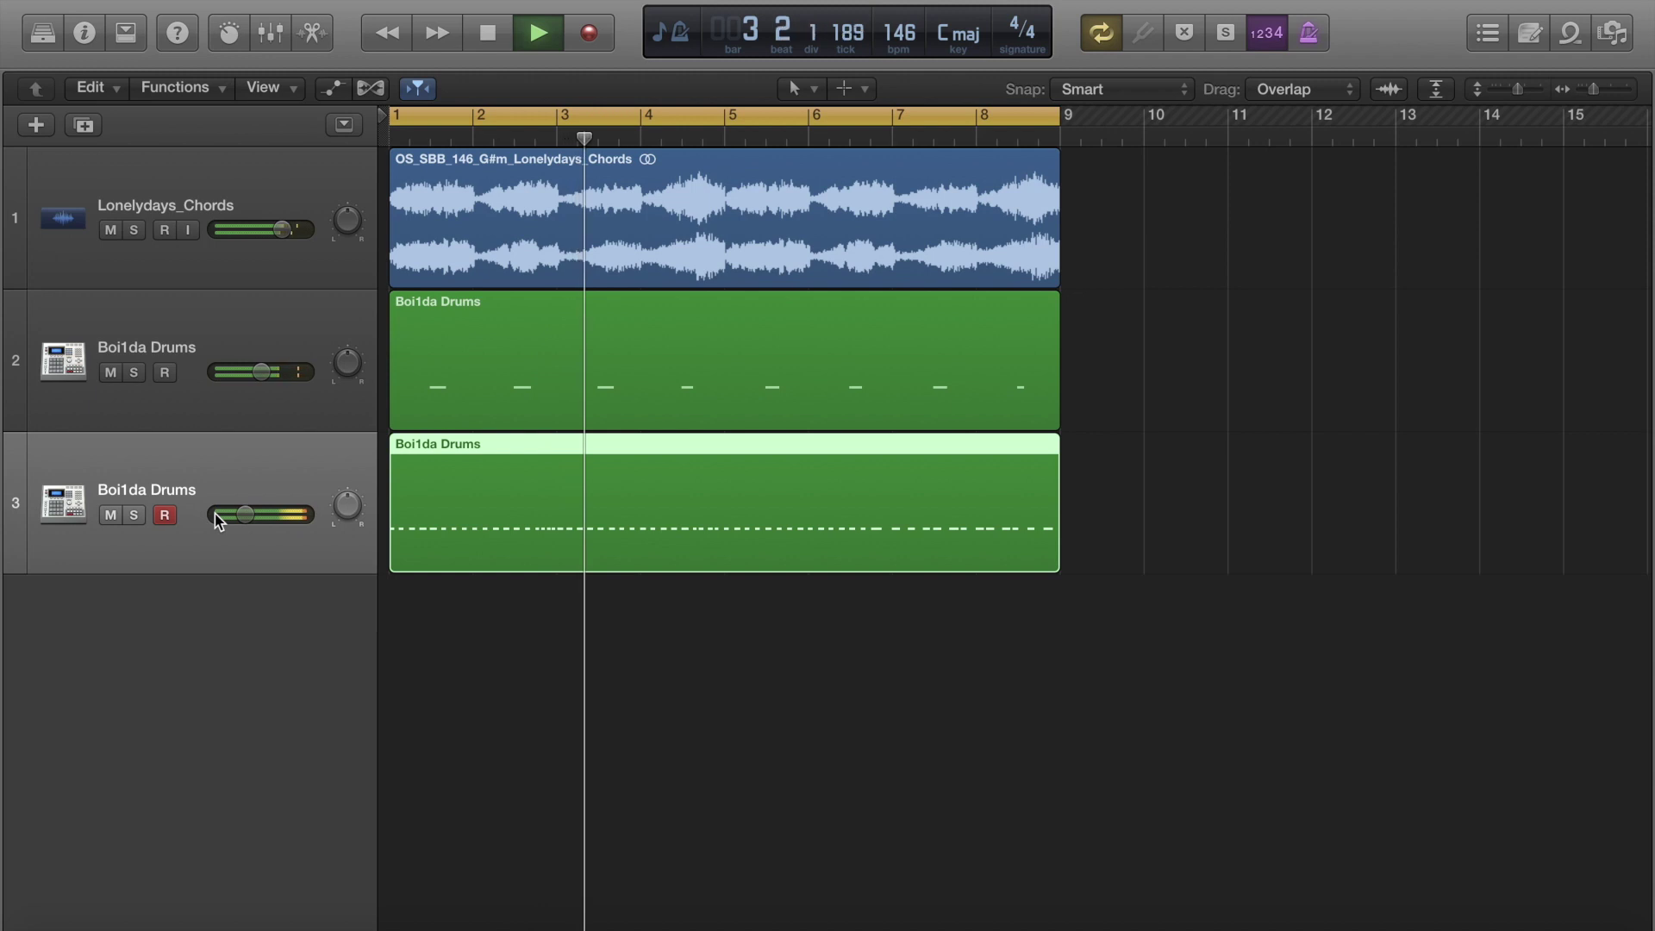
pyautogui.moveTo(272, 369); pyautogui.dragTo(261, 371)
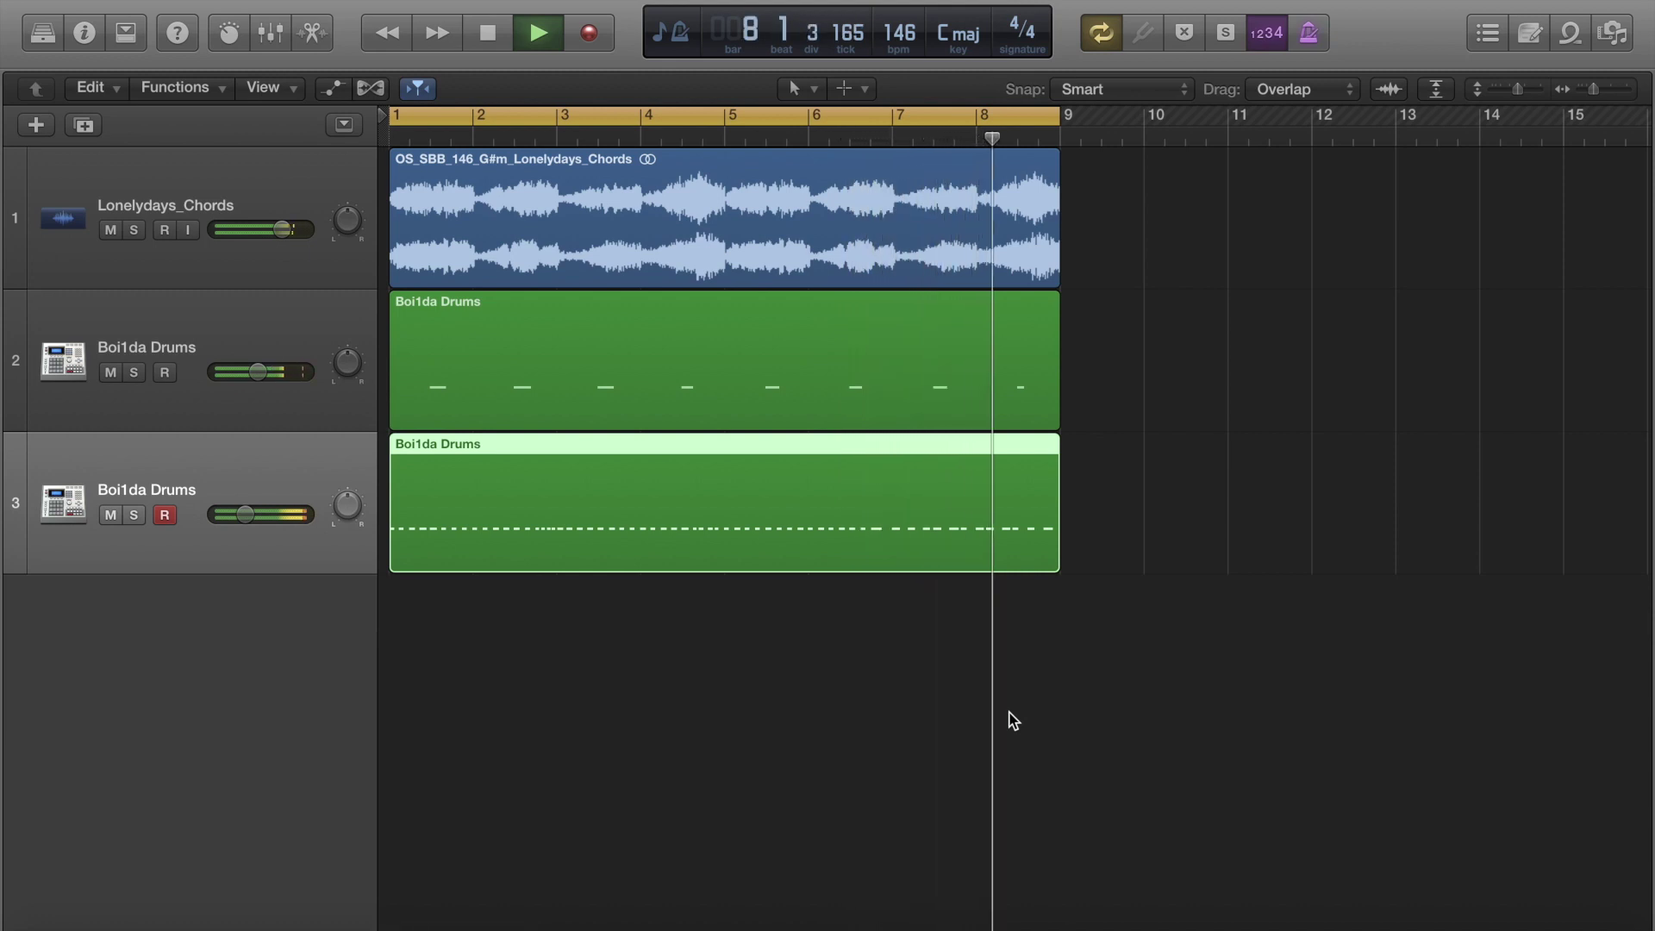
pyautogui.press('space')
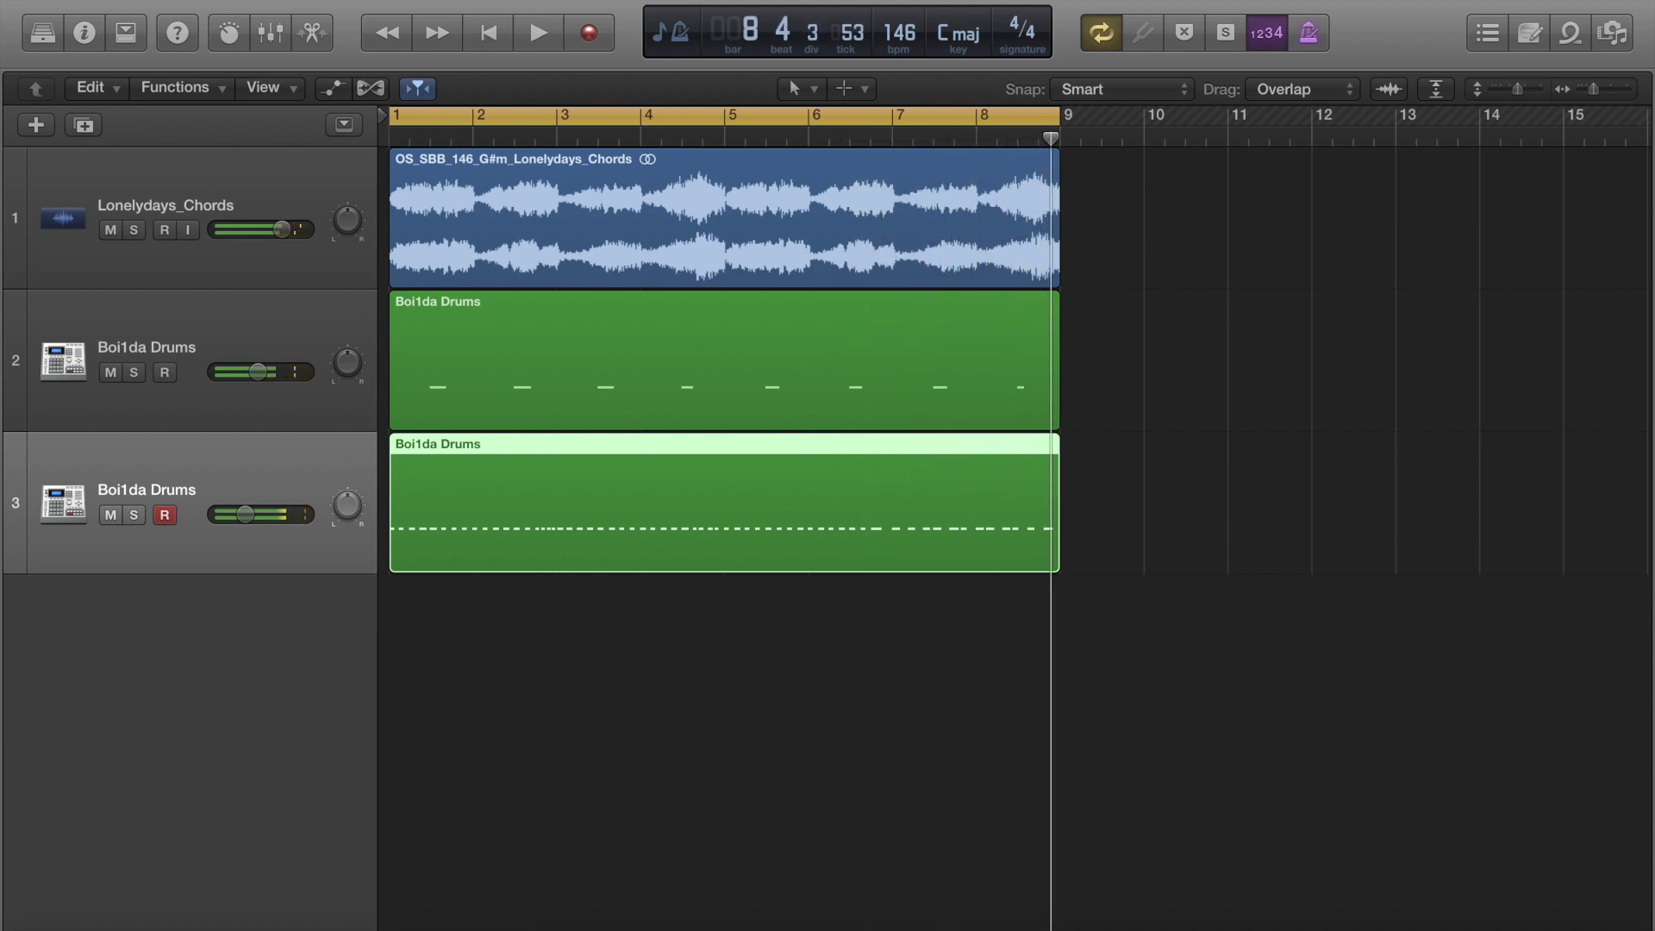
# In the Piano Roll, quantize the bar 7–8 hi-hat notes to 1/8 Triplet and audition them.
pyautogui.click(324, 38)
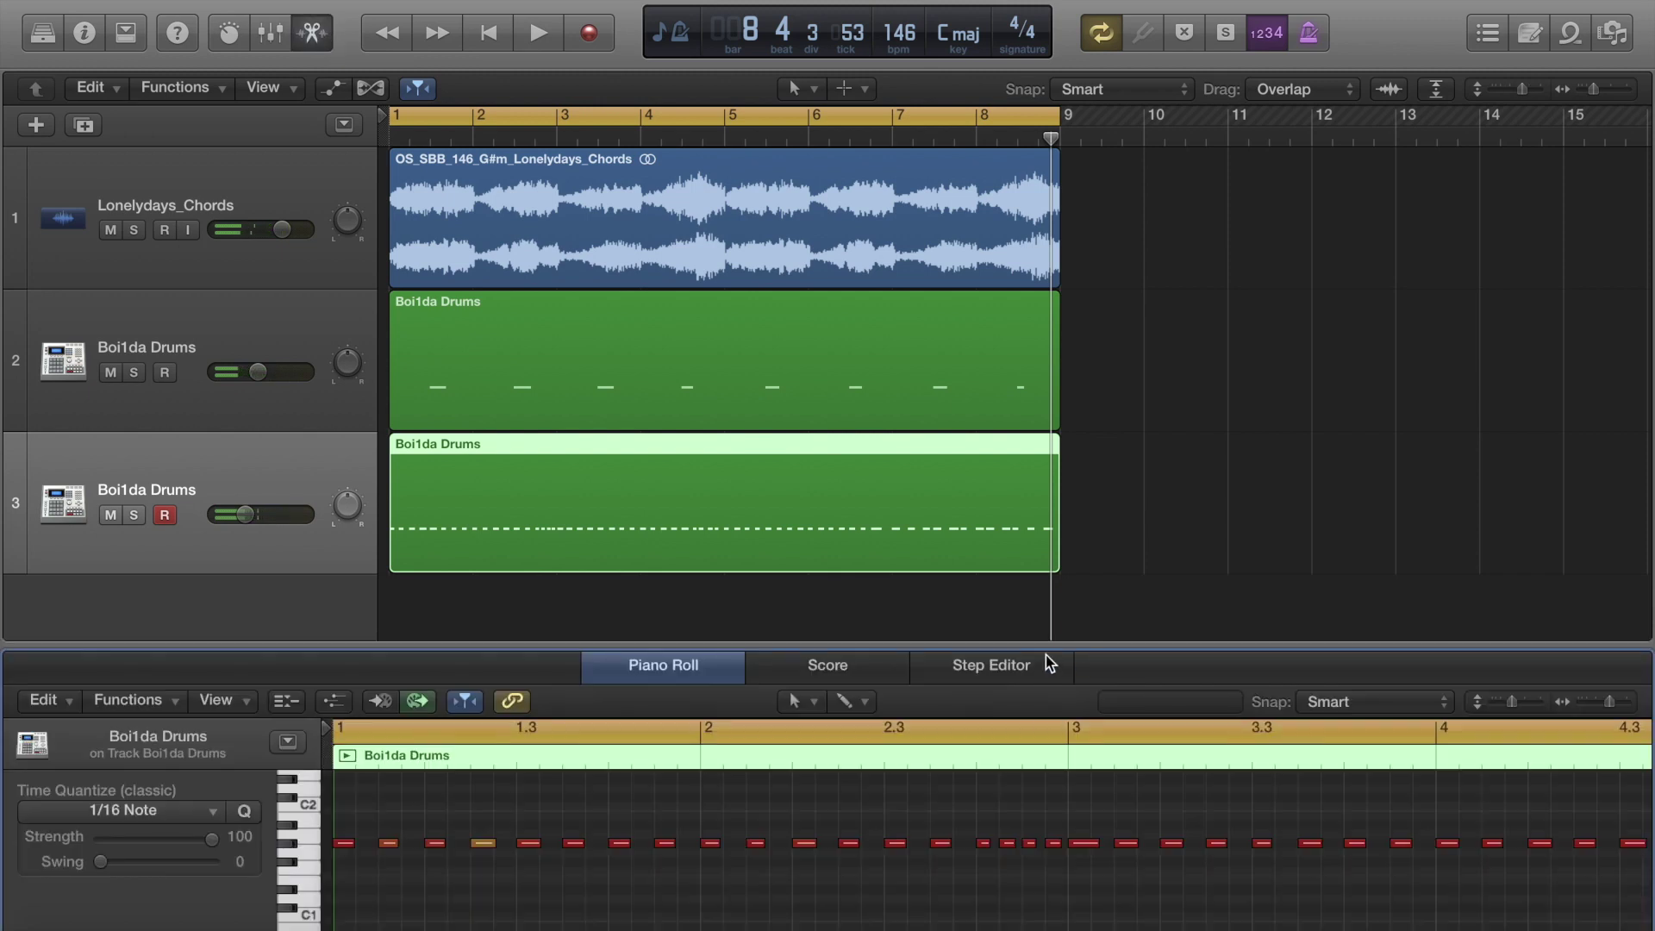
pyautogui.moveTo(1023, 647); pyautogui.dragTo(1023, 399)
pyautogui.hscroll(10, 1023, 700)
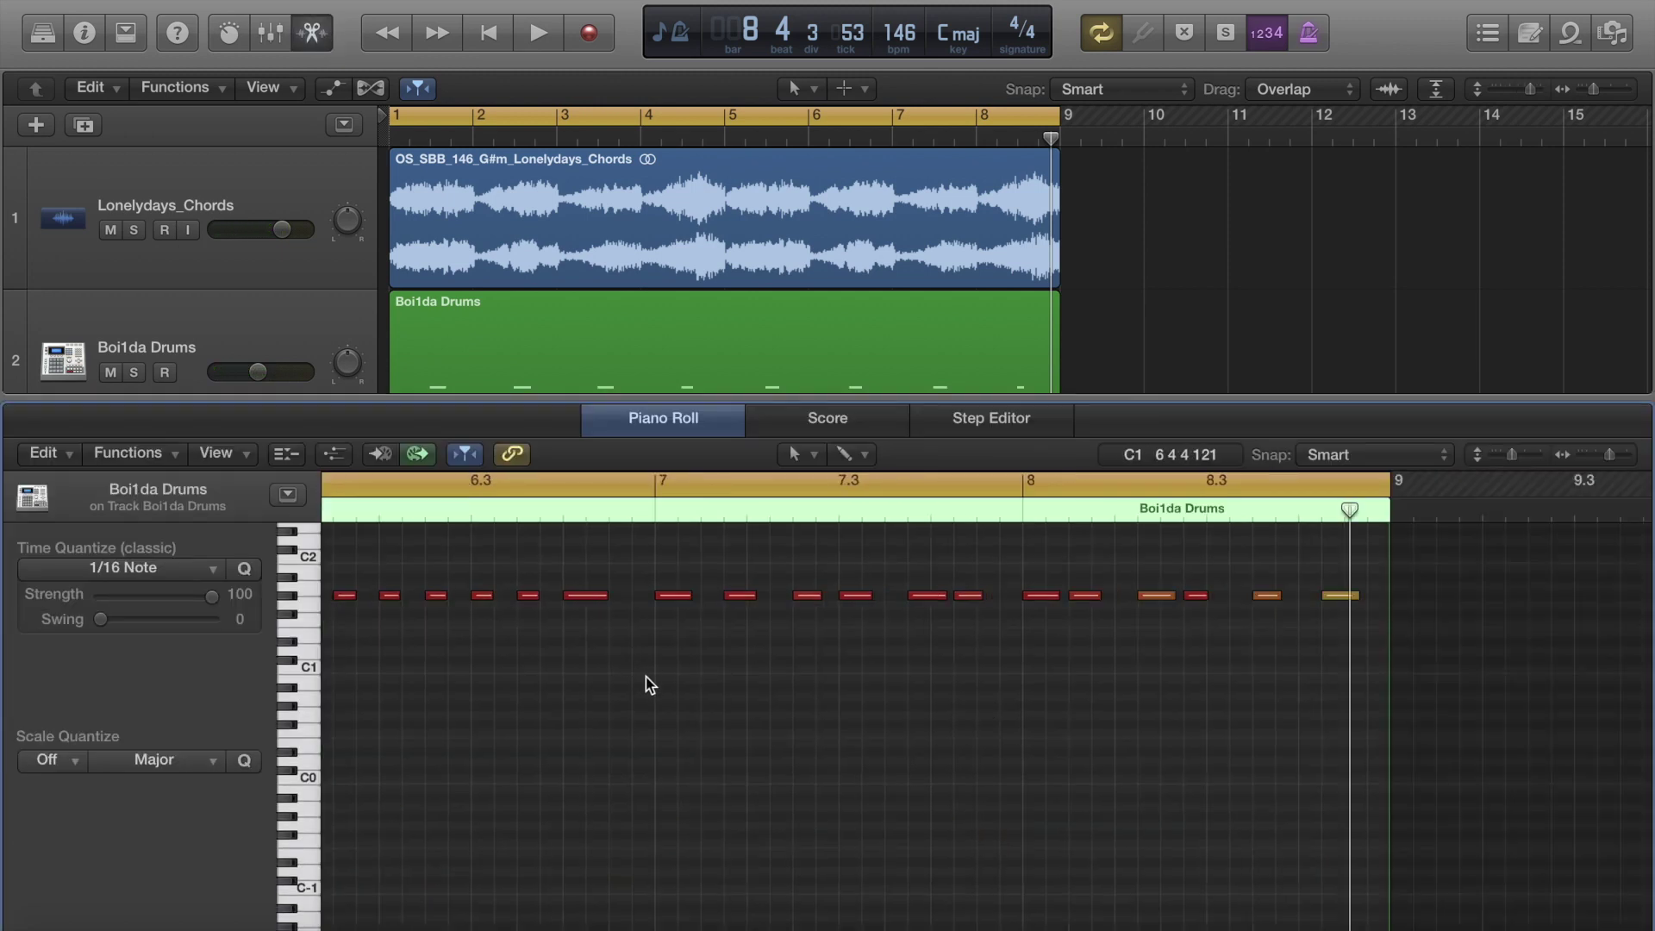
pyautogui.moveTo(652, 679); pyautogui.dragTo(1205, 559)
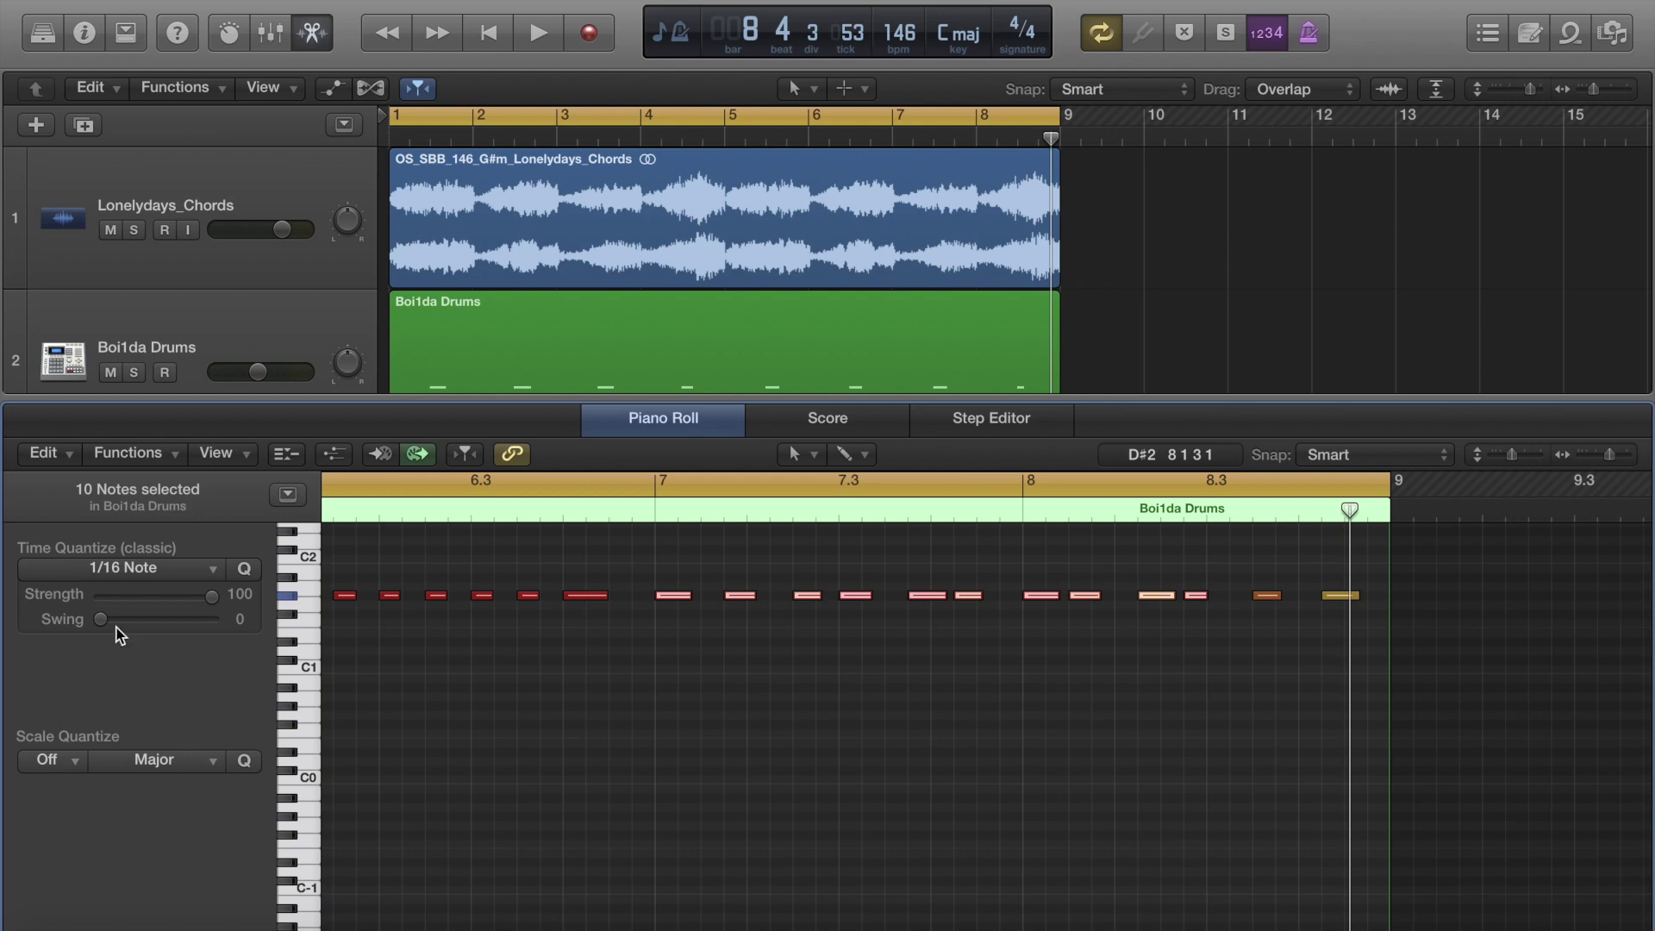
pyautogui.click(172, 569)
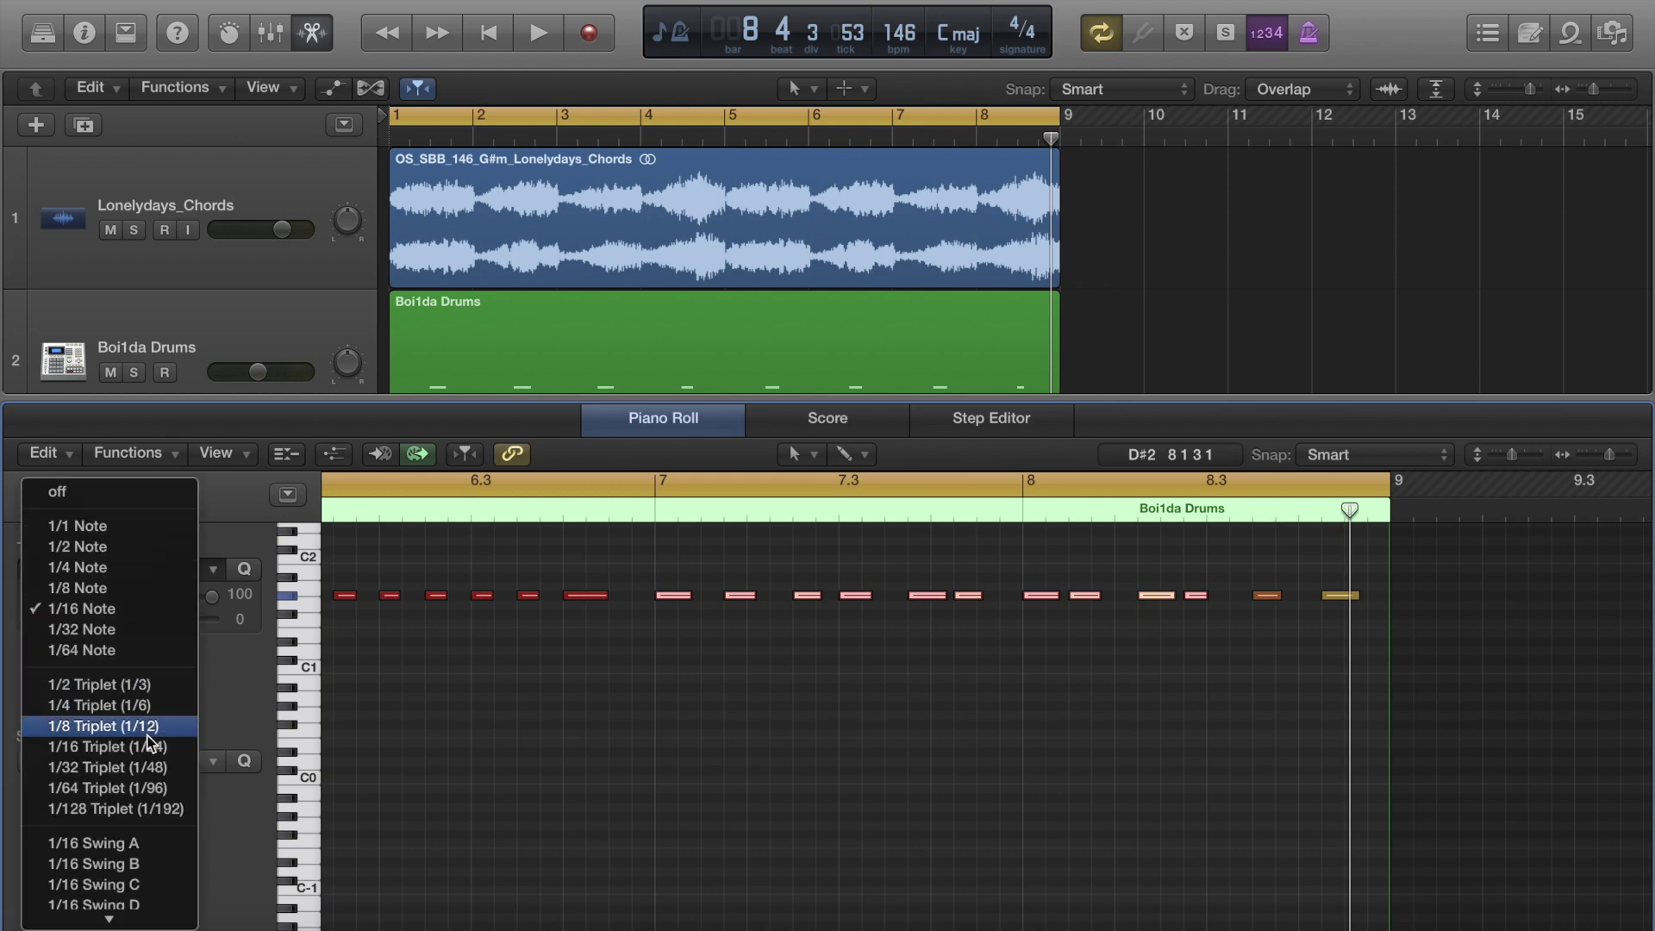
pyautogui.click(103, 726)
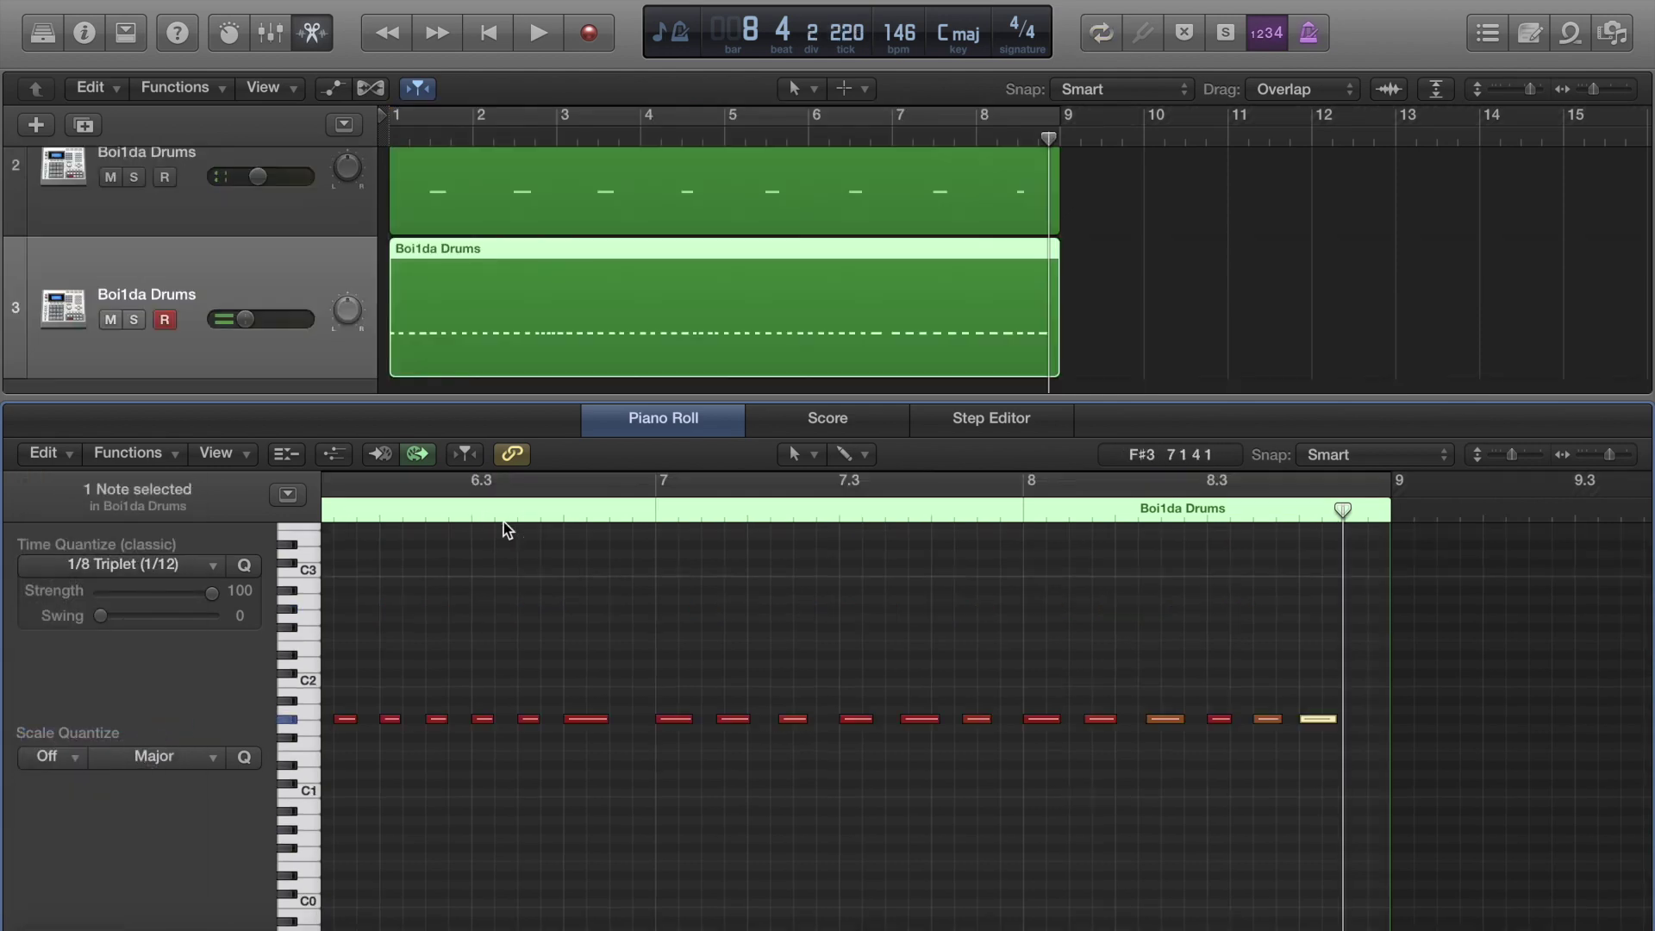
pyautogui.click(499, 516)
pyautogui.press('space')
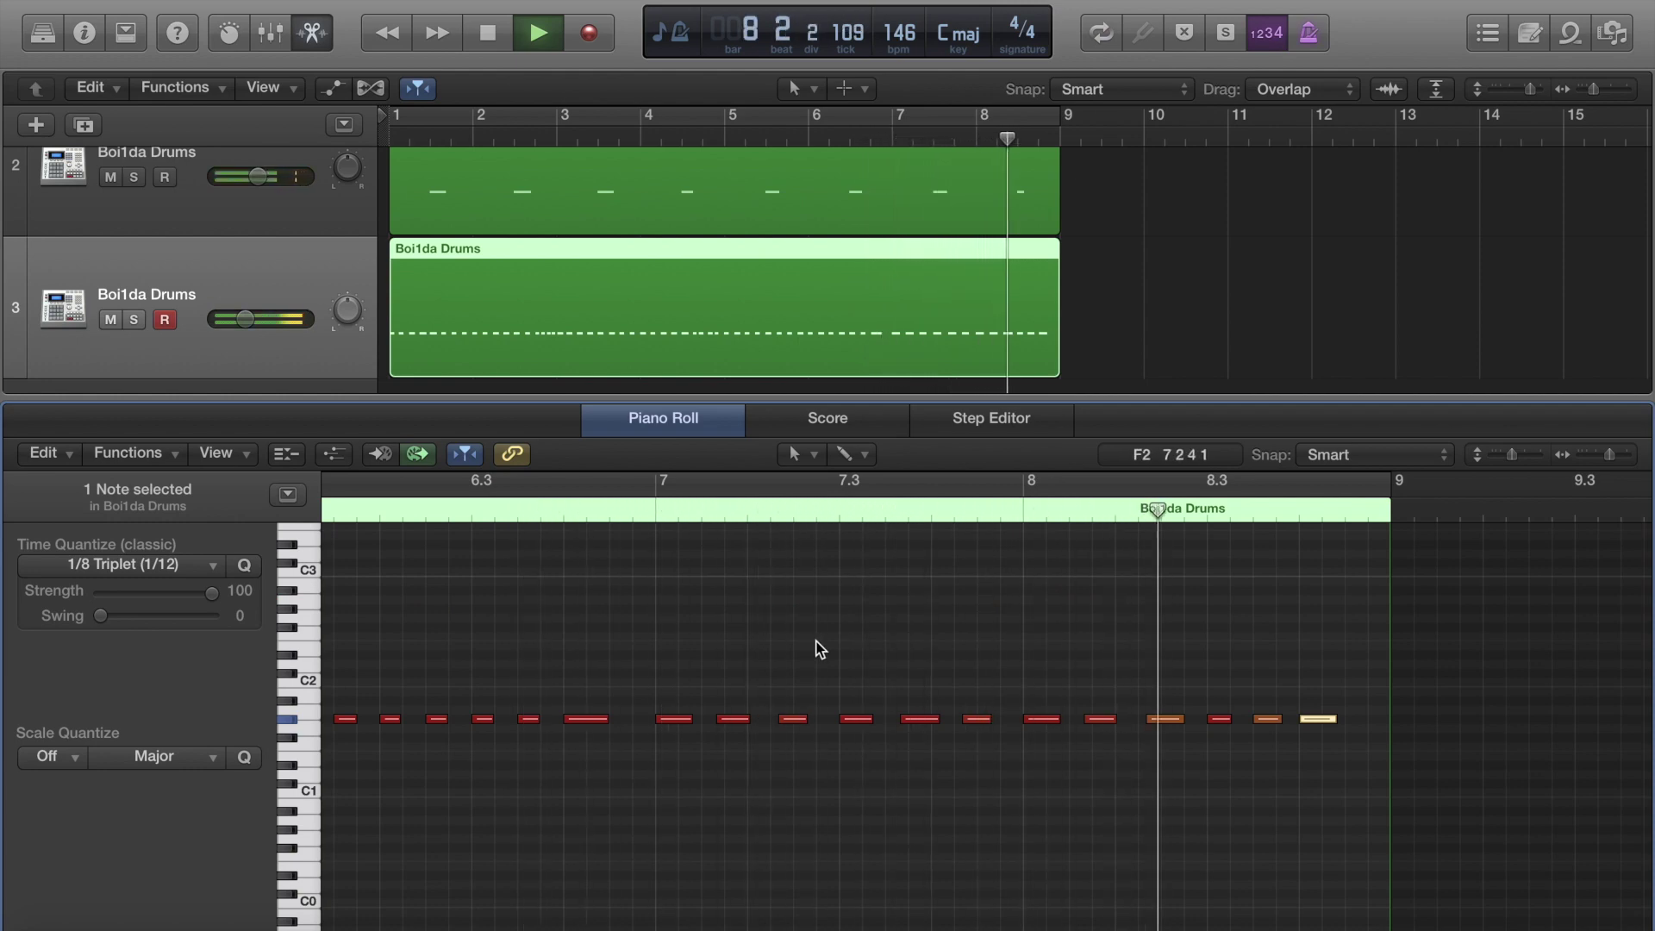
pyautogui.press('space')
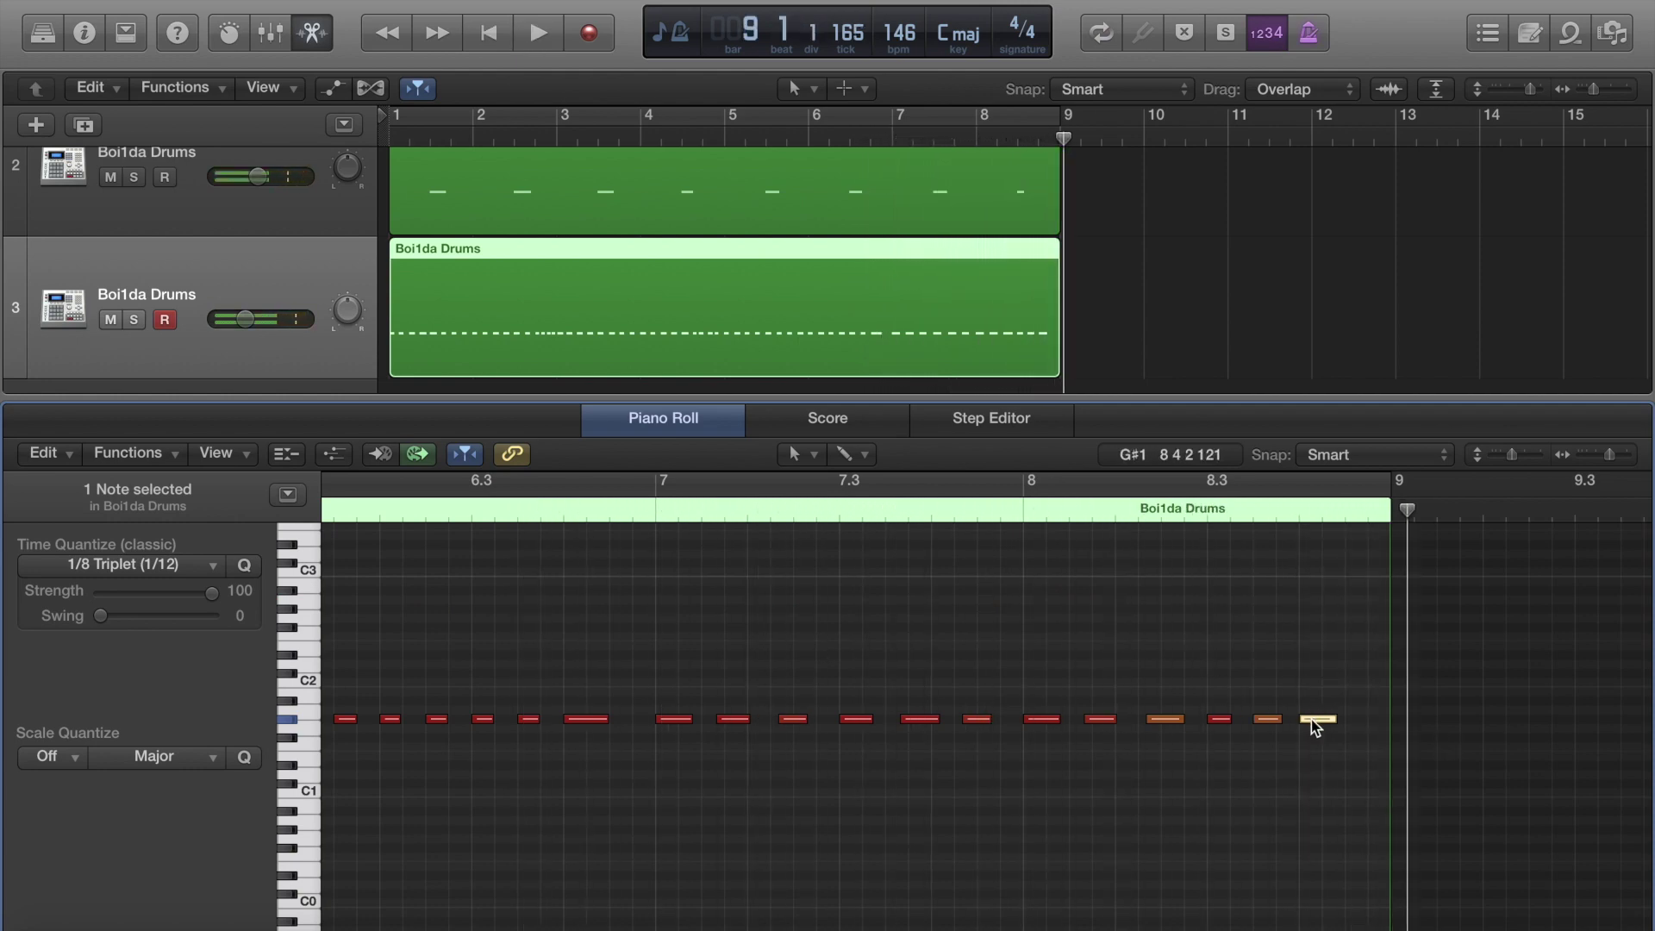
# Copy the last hi-hat note to 8 4 3 1 and loop playback over the region.
pyautogui.moveTo(1311, 720); pyautogui.dragTo(1358, 721)
pyautogui.click(610, 510)
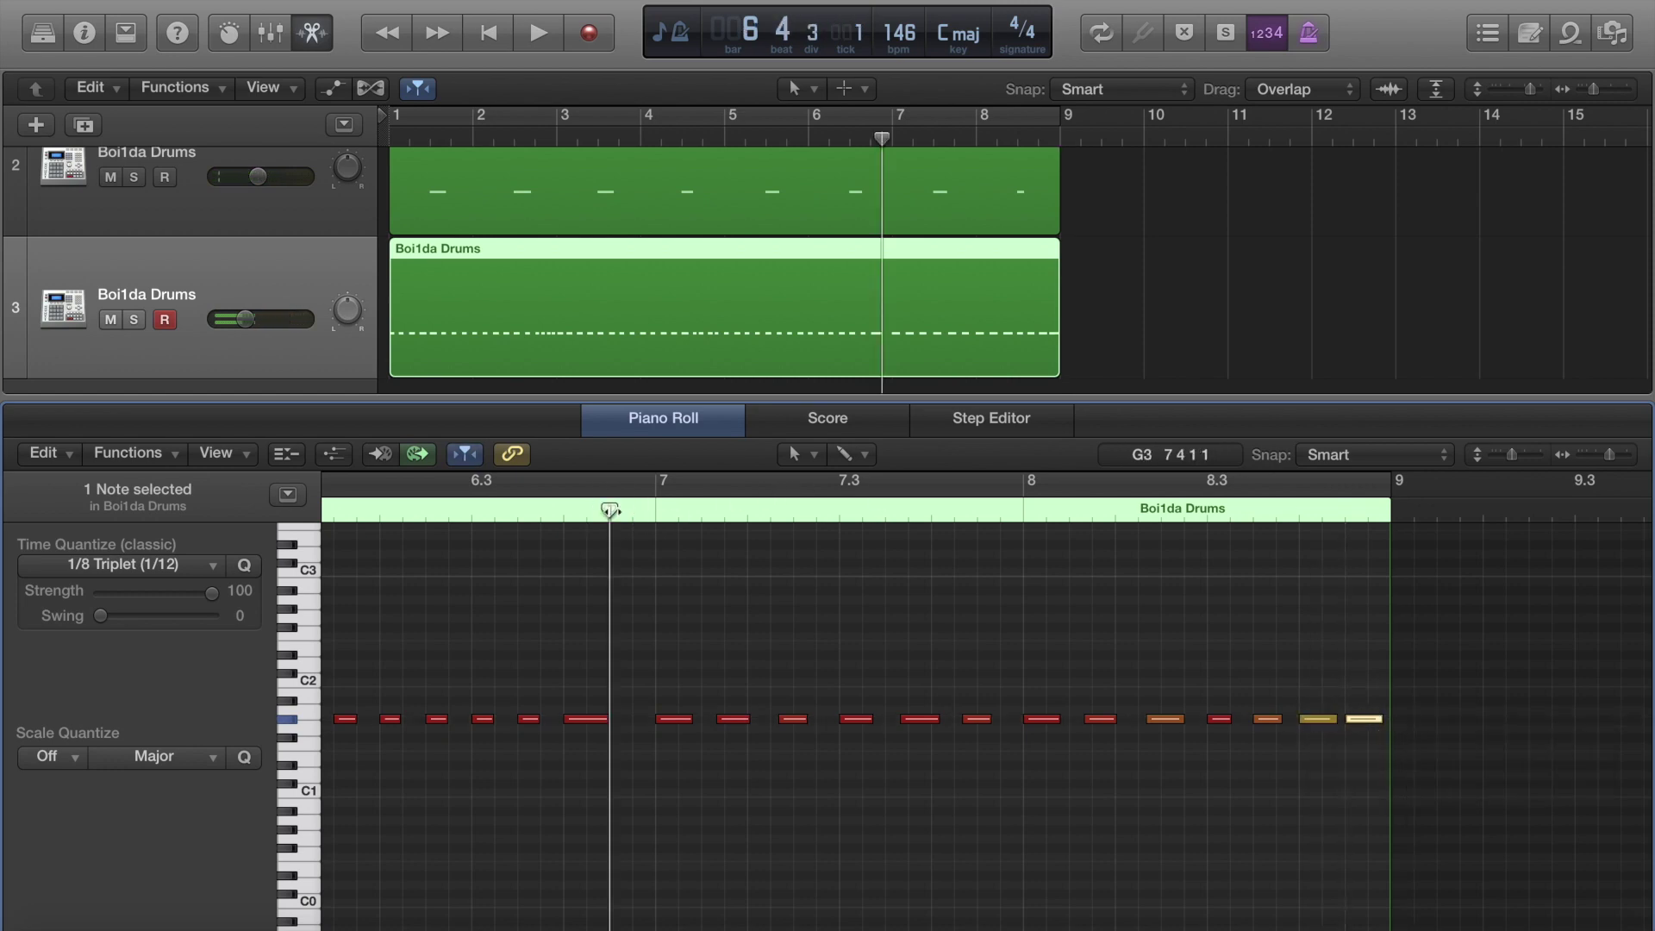
pyautogui.press('space')
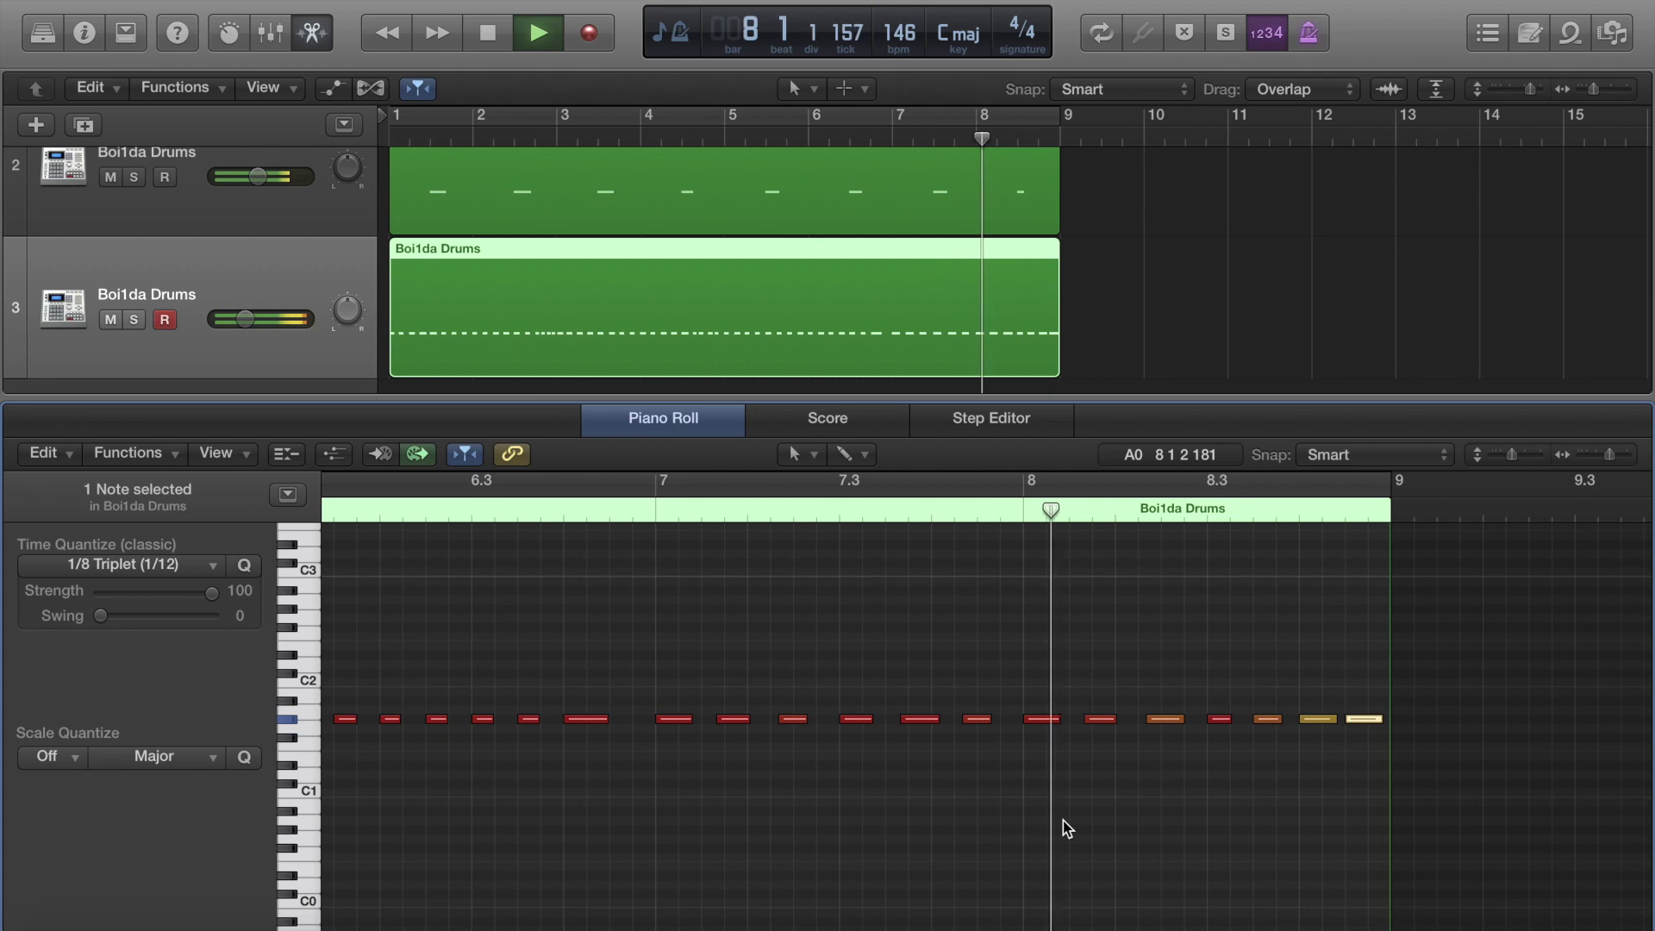
pyautogui.press('super+u')
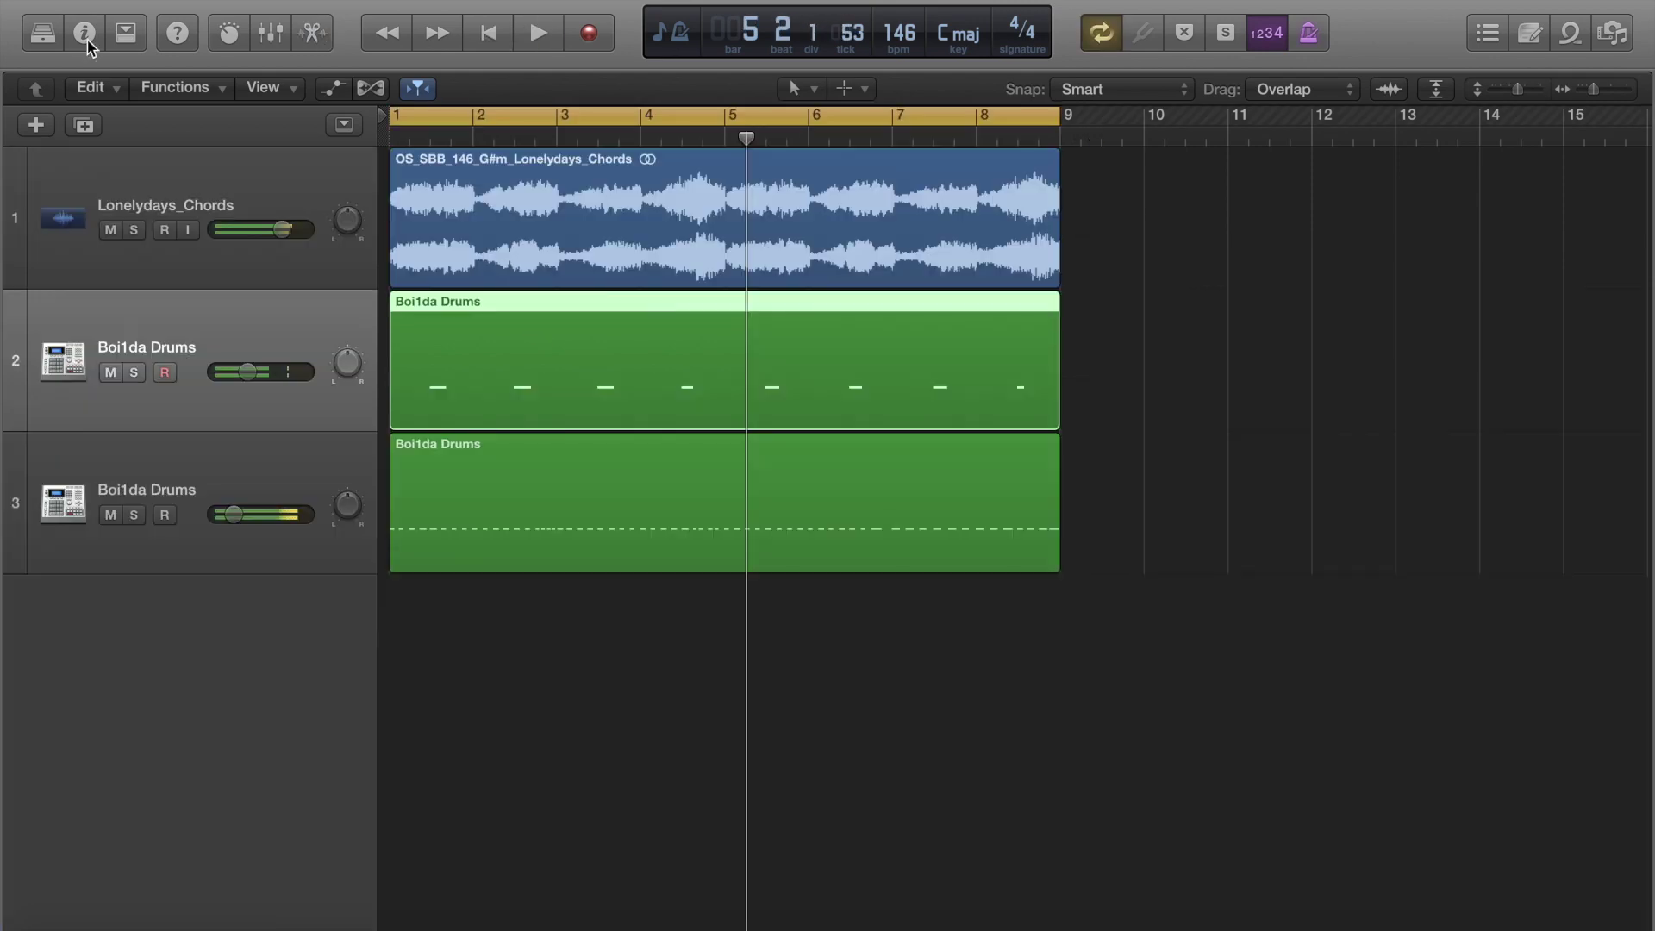
# Show the inspector and create a new Ultrabeat software instrument drum track.
pyautogui.click(86, 36)
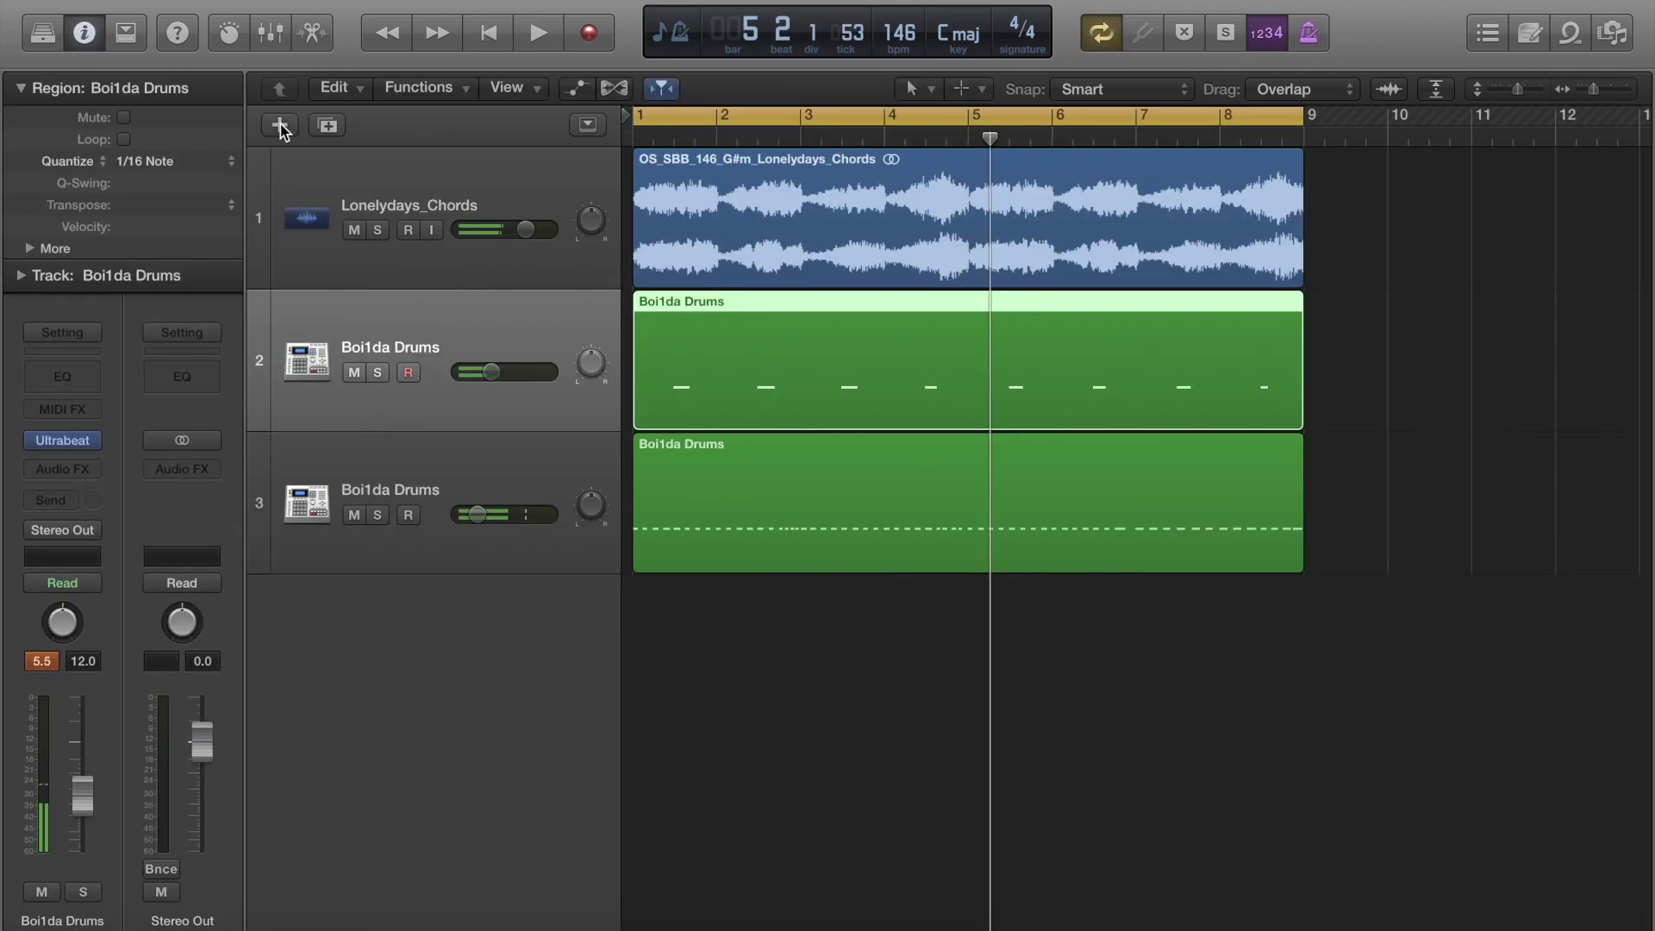
pyautogui.click(280, 126)
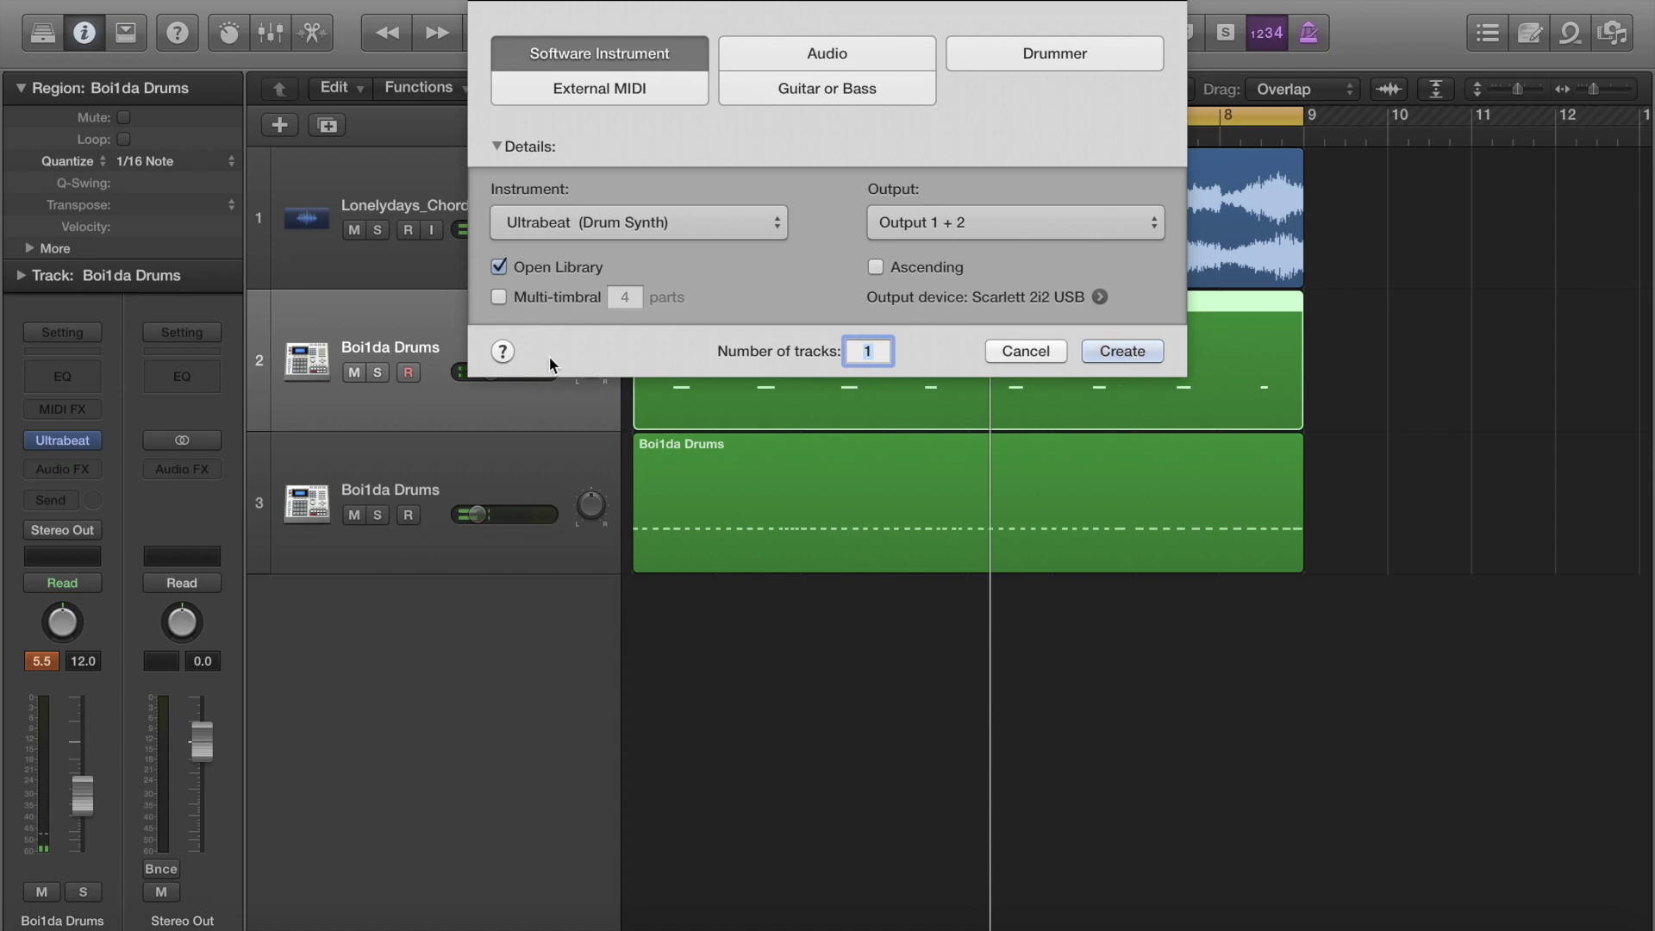
pyautogui.press('Return')
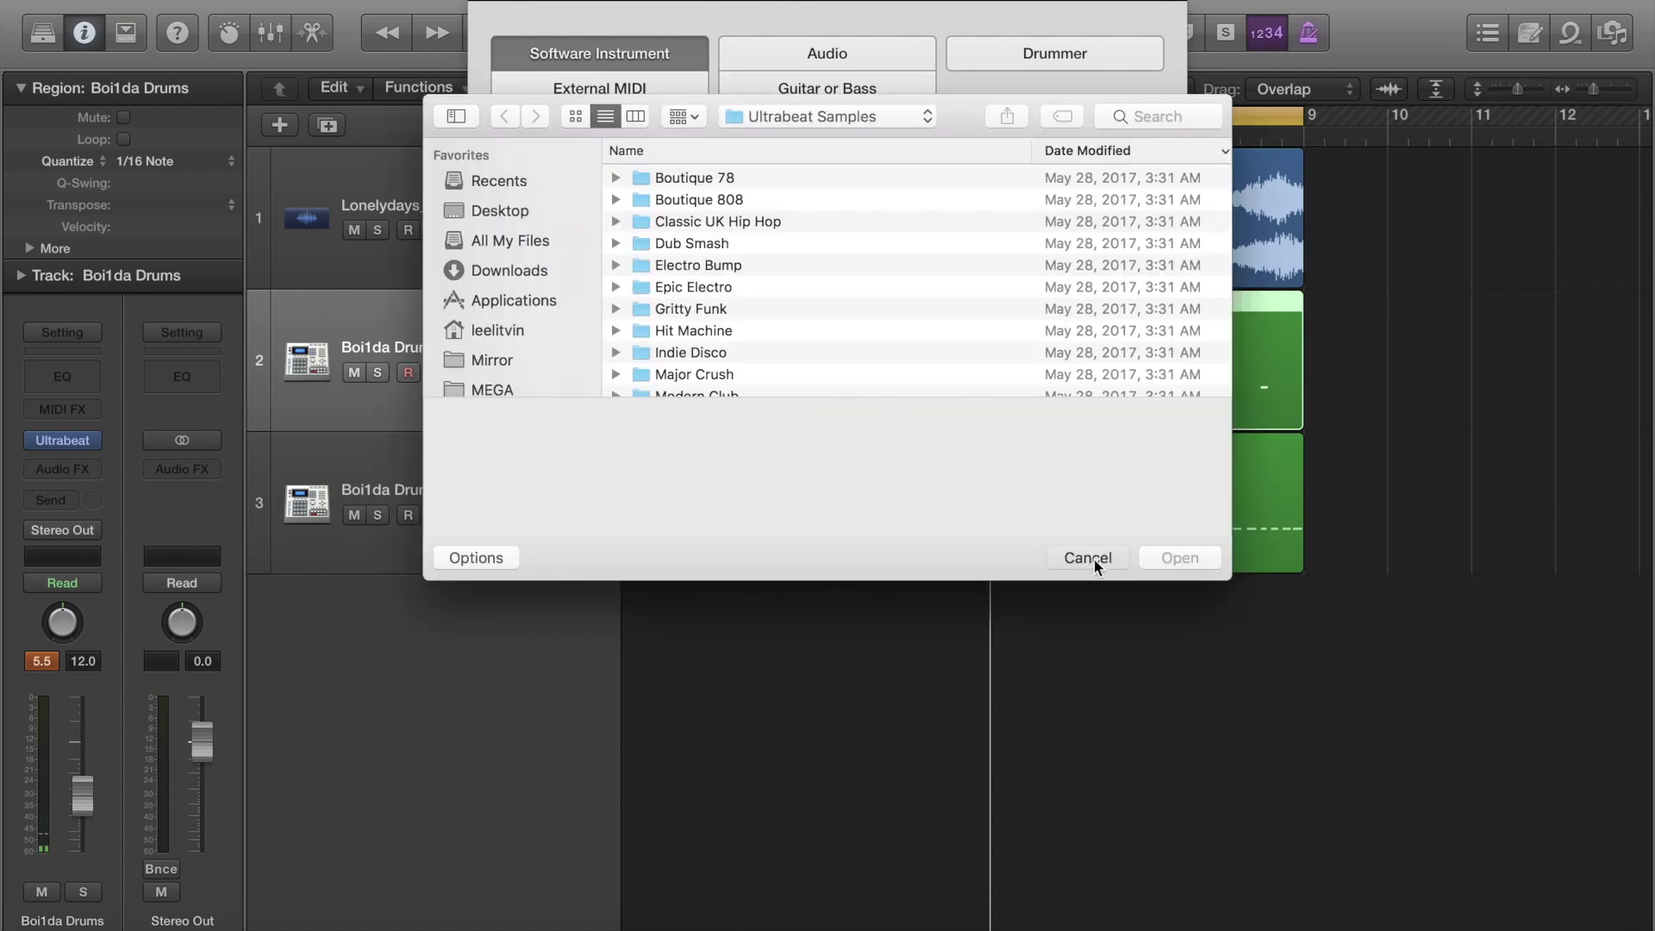
pyautogui.click(1088, 557)
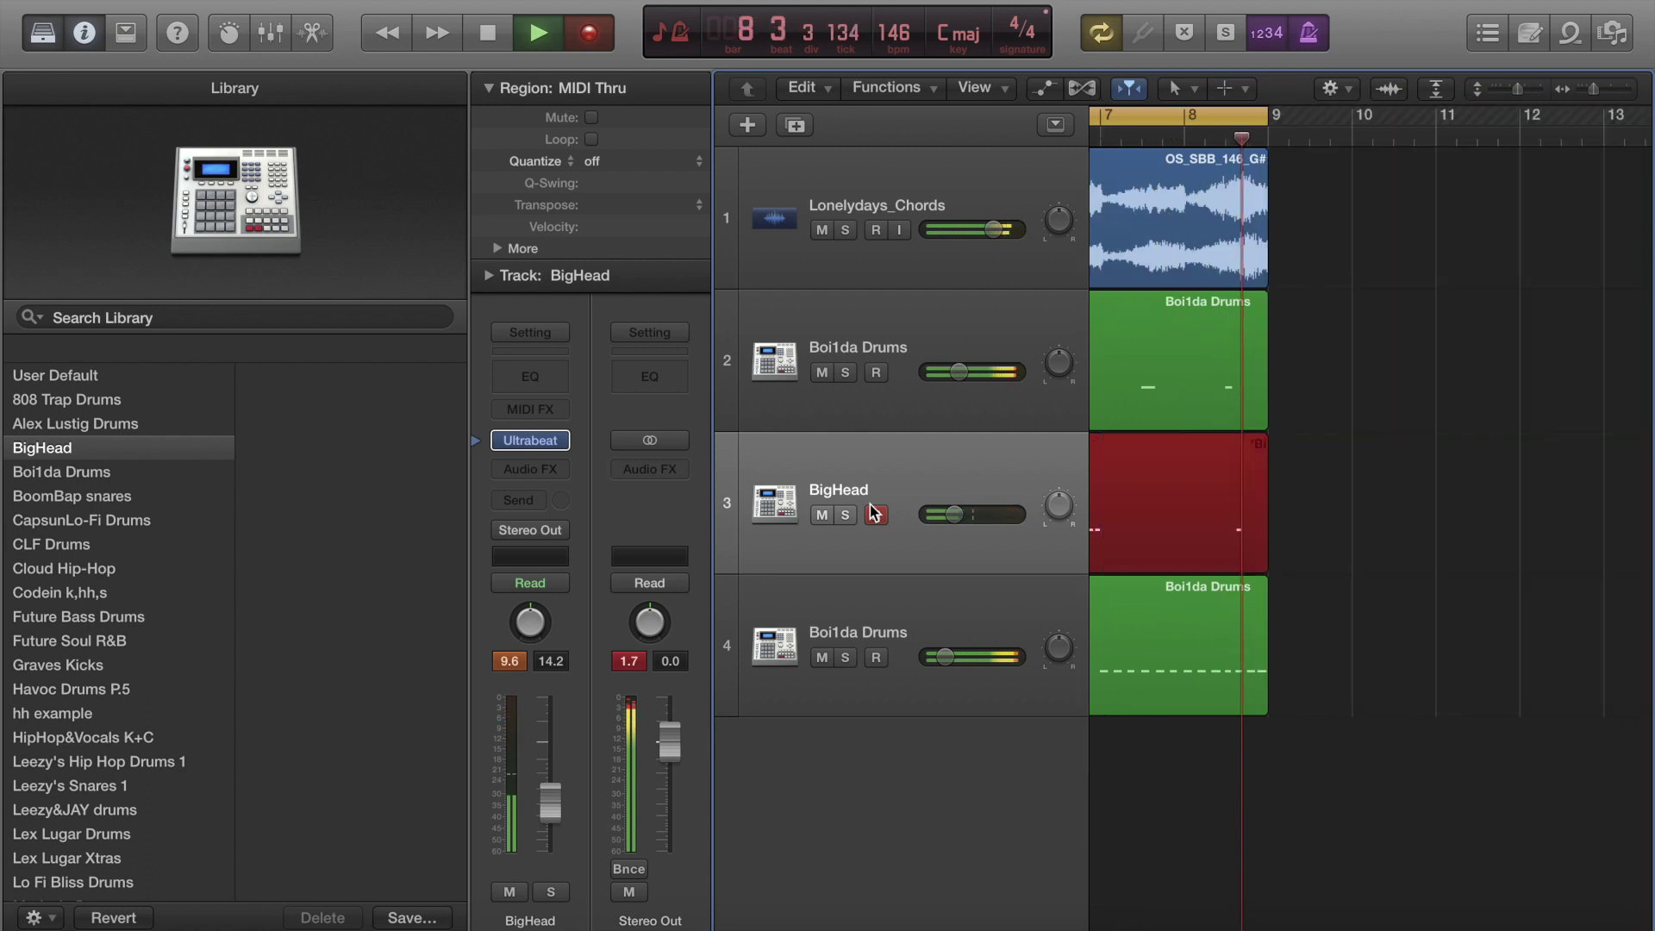
# Stop recording, extend the BigHead region to start at bar 1, and rename tracks clap and snare.
pyautogui.press('space')
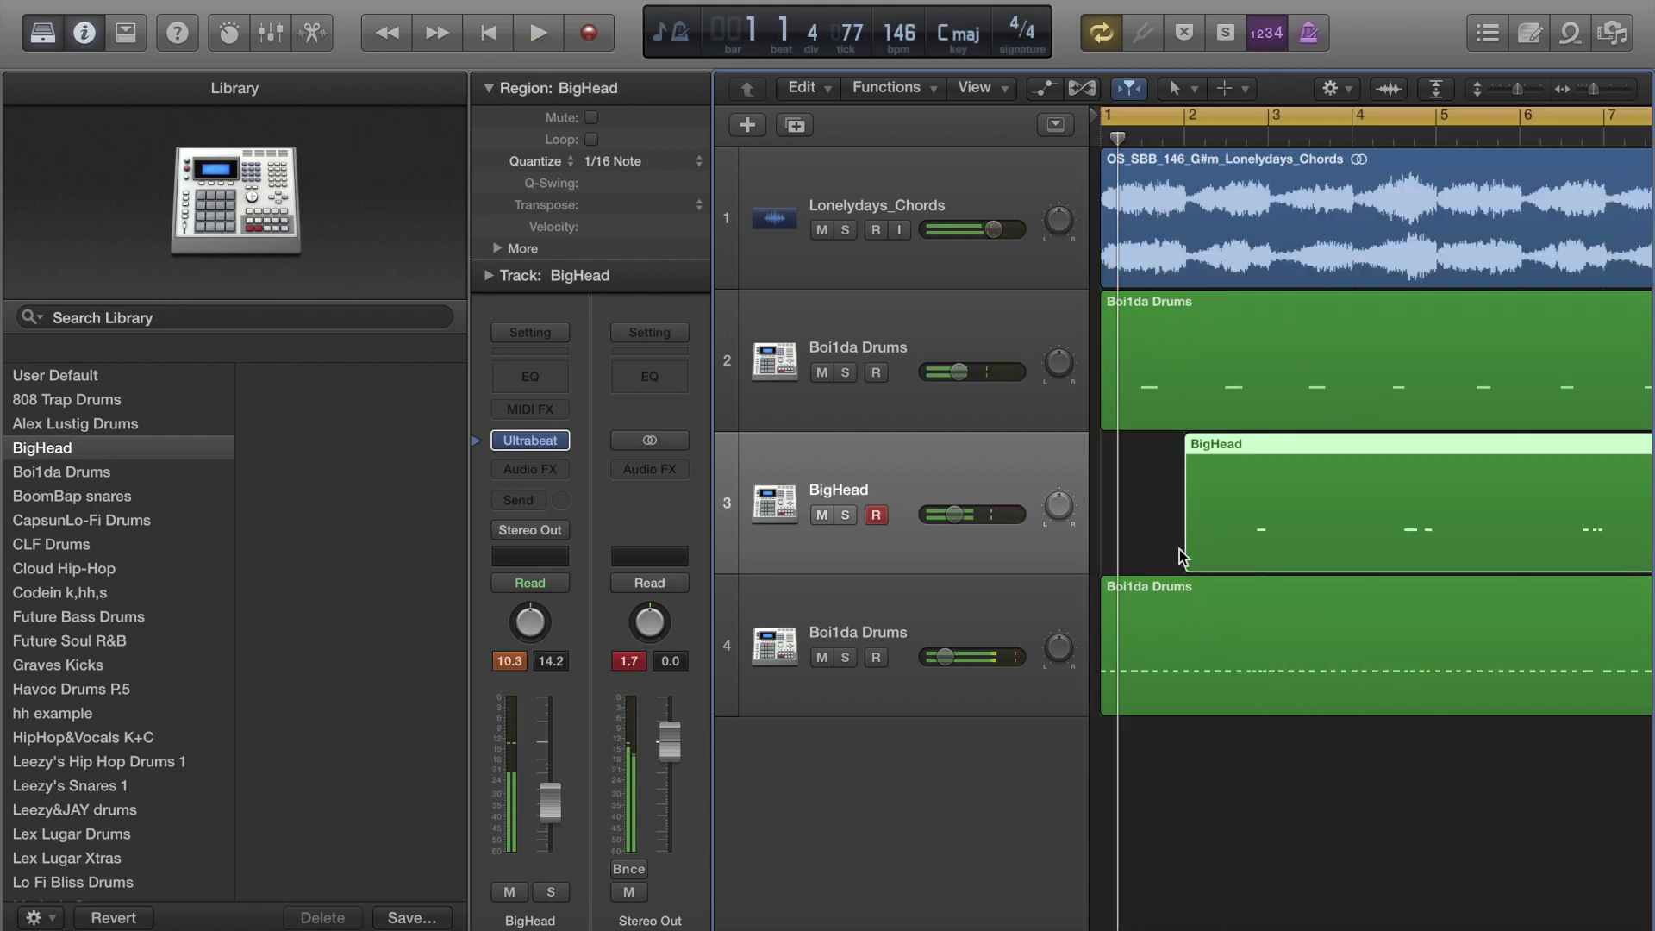
pyautogui.moveTo(1147, 554); pyautogui.dragTo(1103, 551)
pyautogui.doubleClick(838, 341)
pyautogui.write('clap')
pyautogui.press('Return')
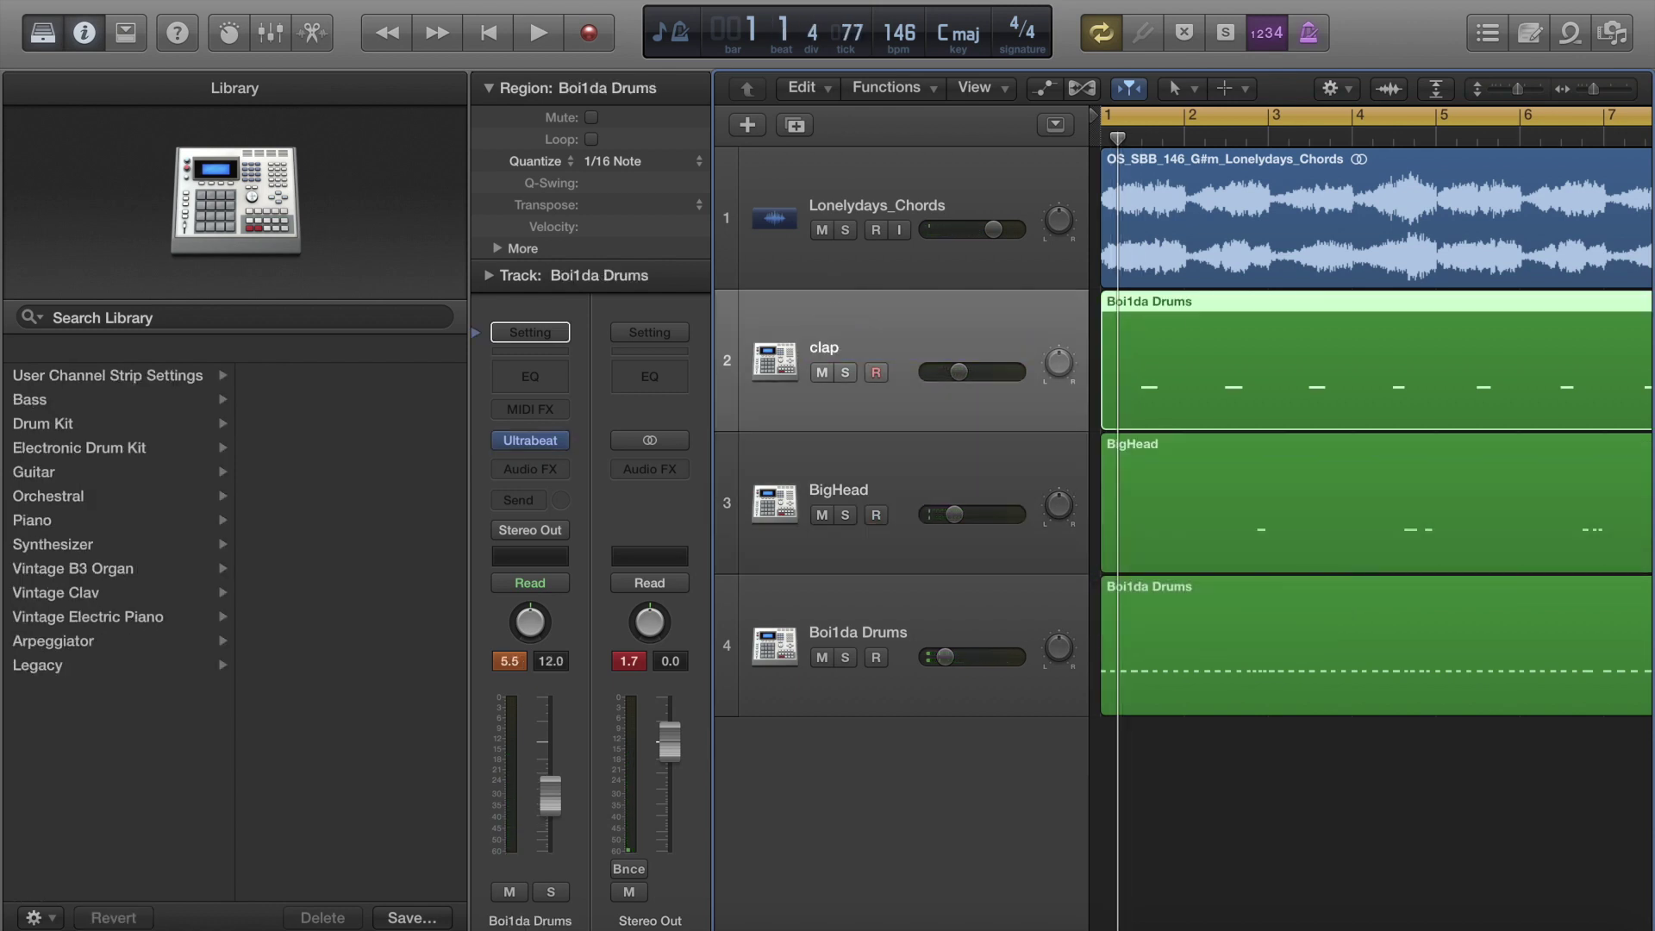
pyautogui.doubleClick(888, 473)
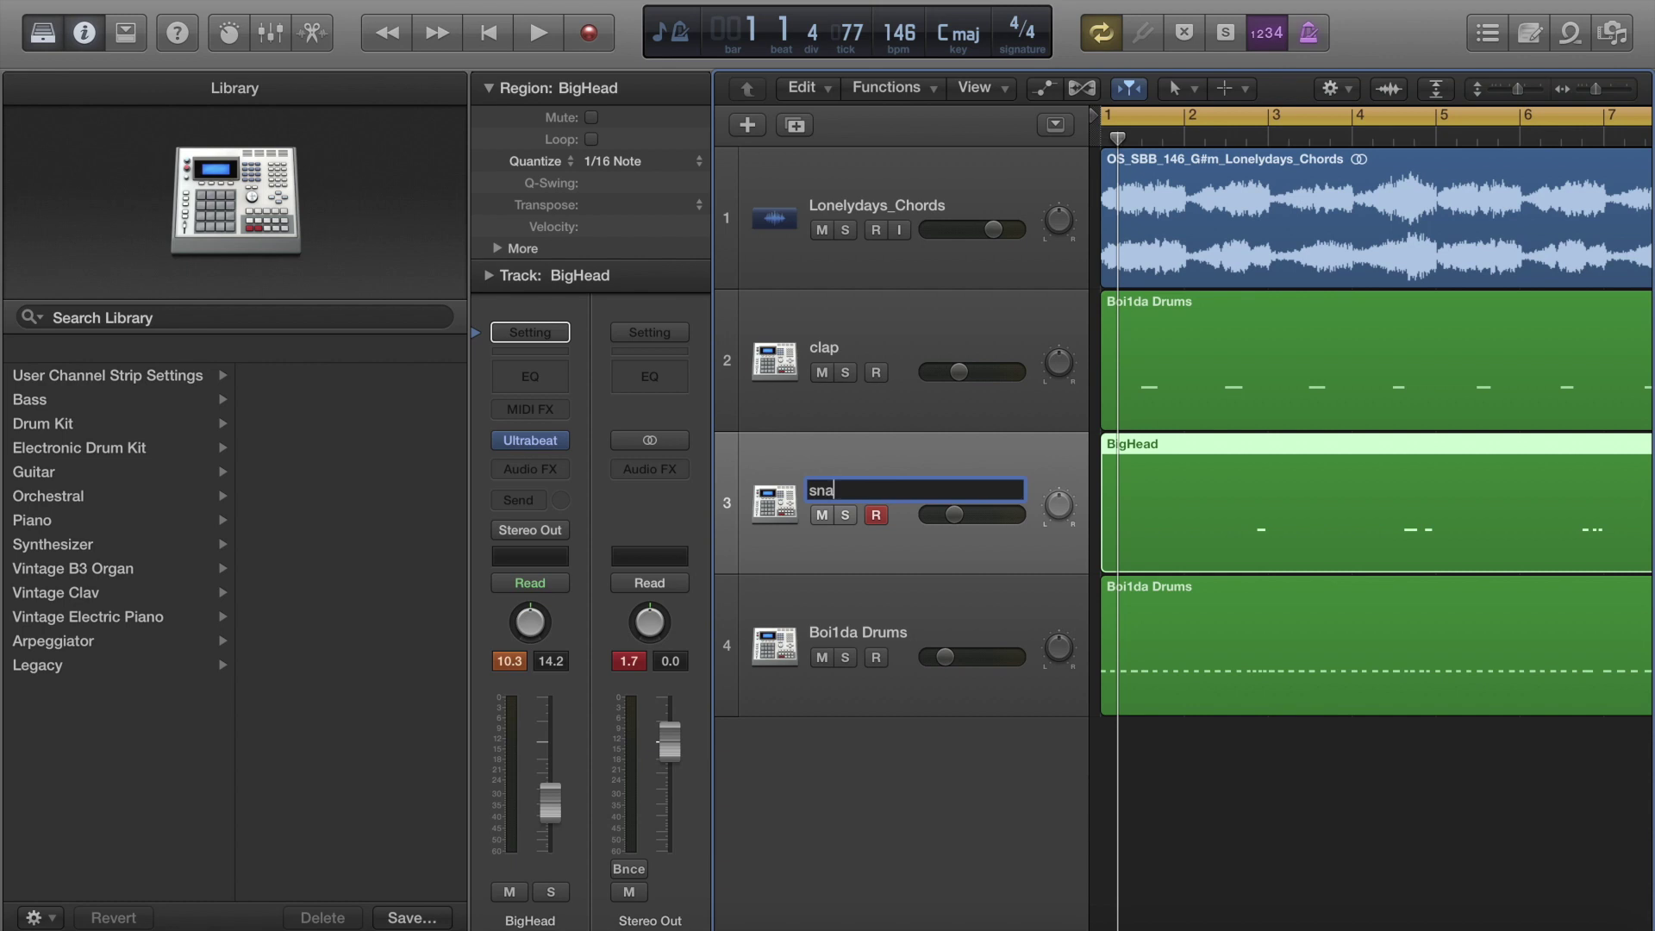
pyautogui.press('Return')
# Adjust the snare pan, rename track 4 to hh, and solo the hh and snare tracks.
pyautogui.click(1044, 506)
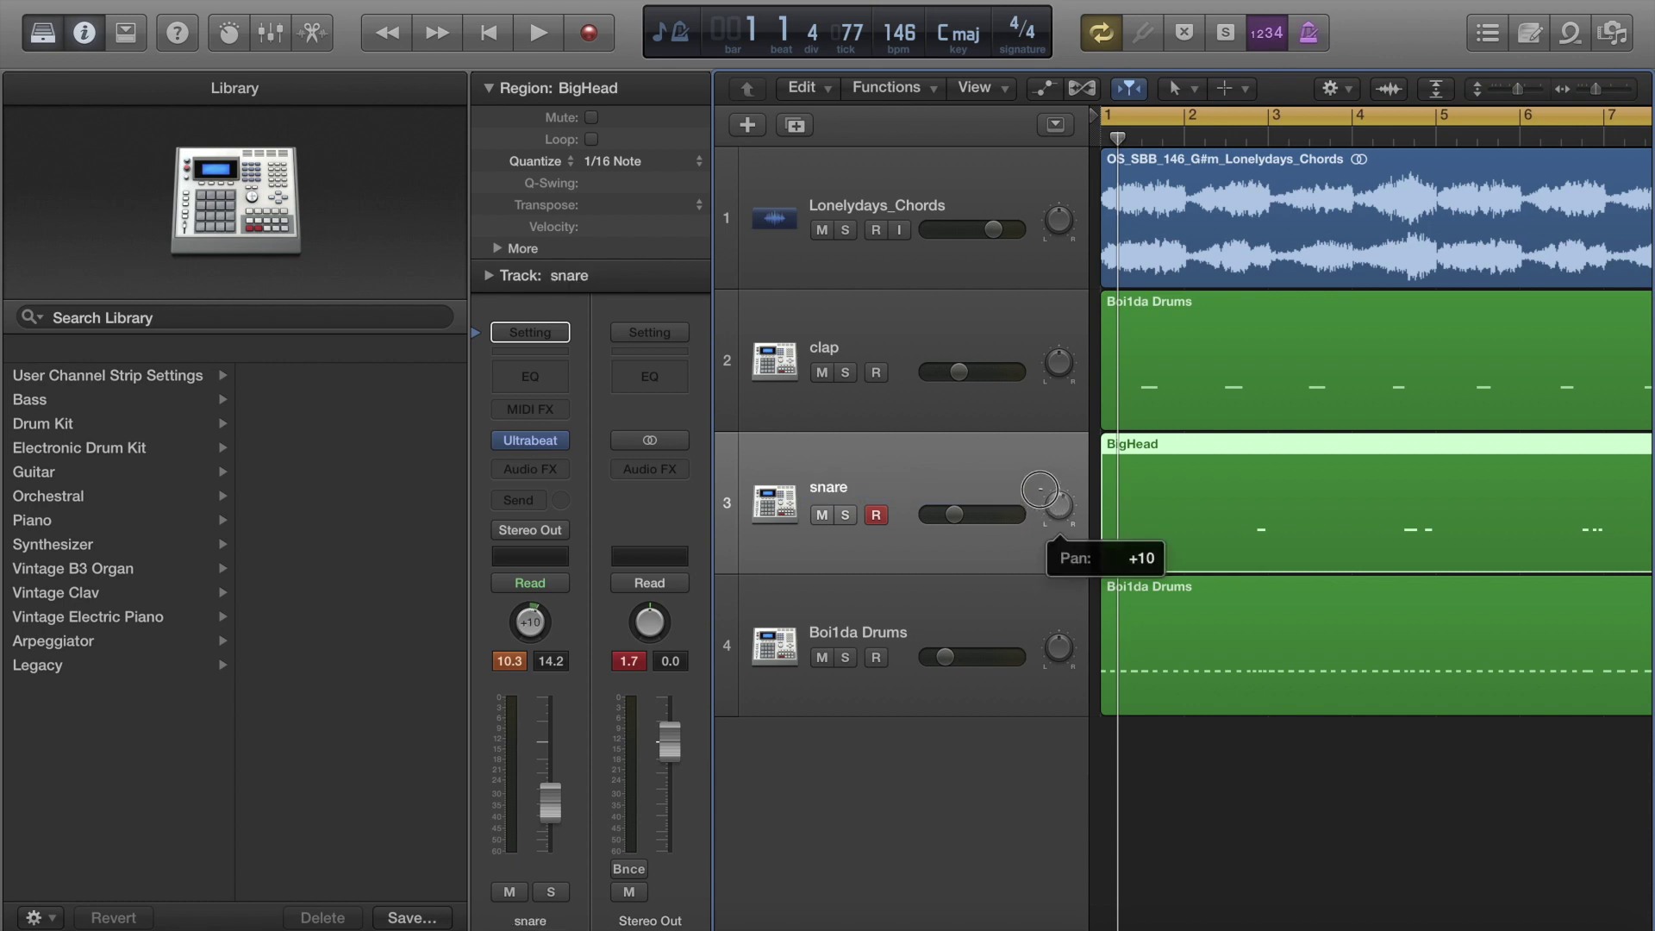
pyautogui.click(942, 620)
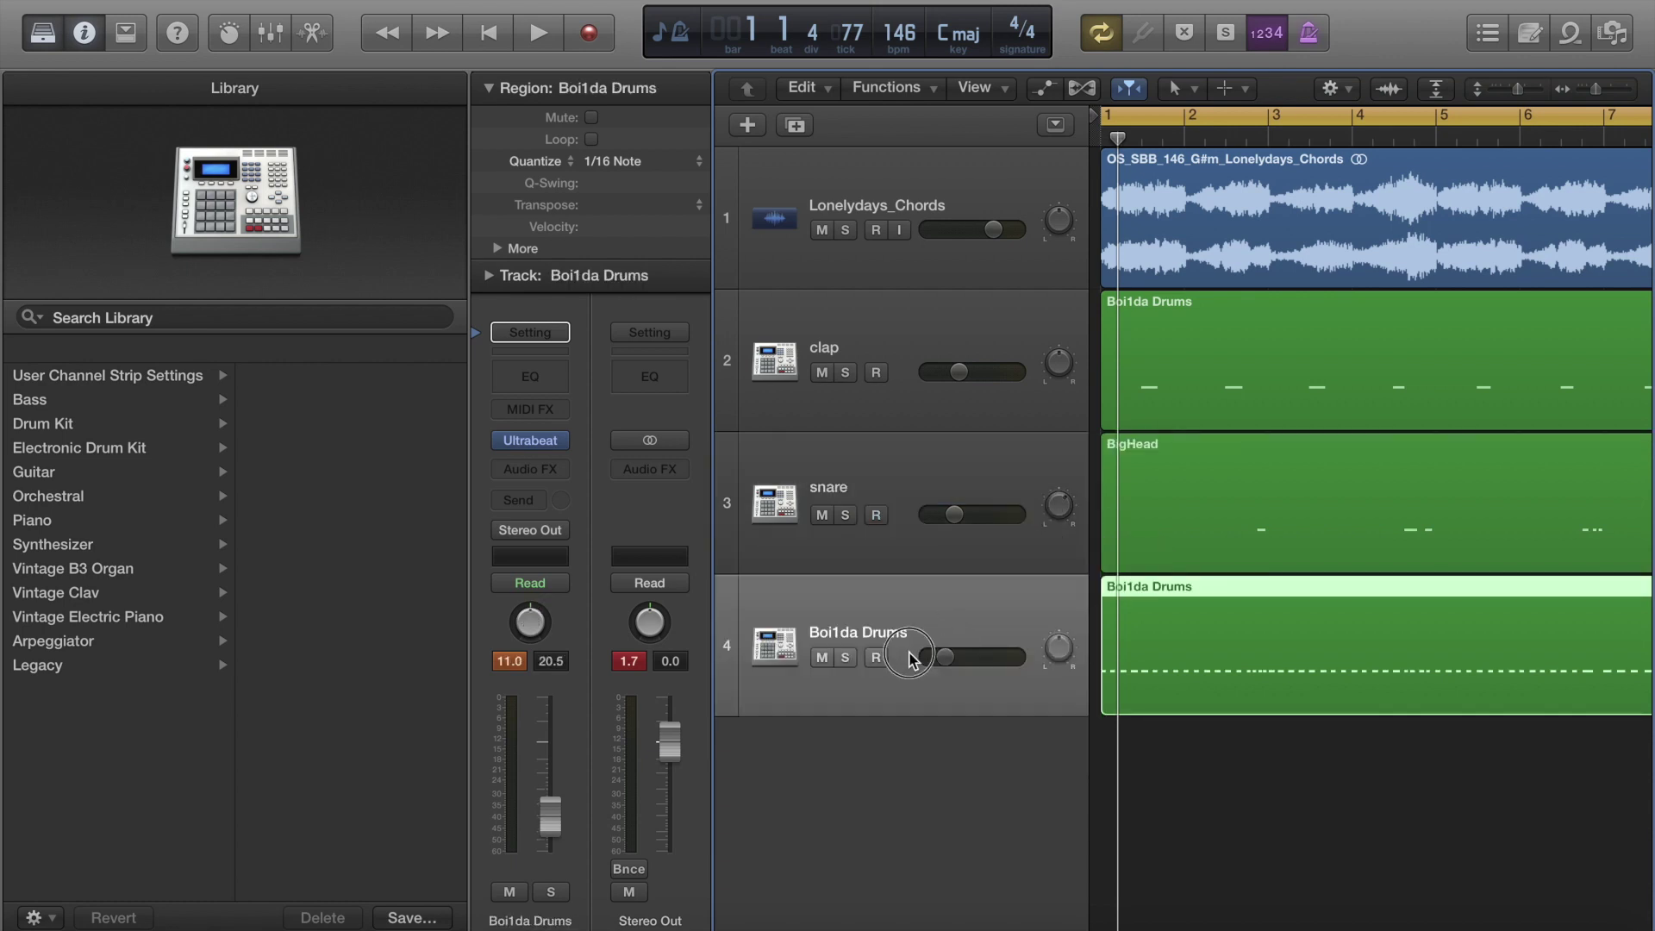
pyautogui.doubleClick(909, 657)
pyautogui.write('hh')
pyautogui.press('Return')
pyautogui.press('s')
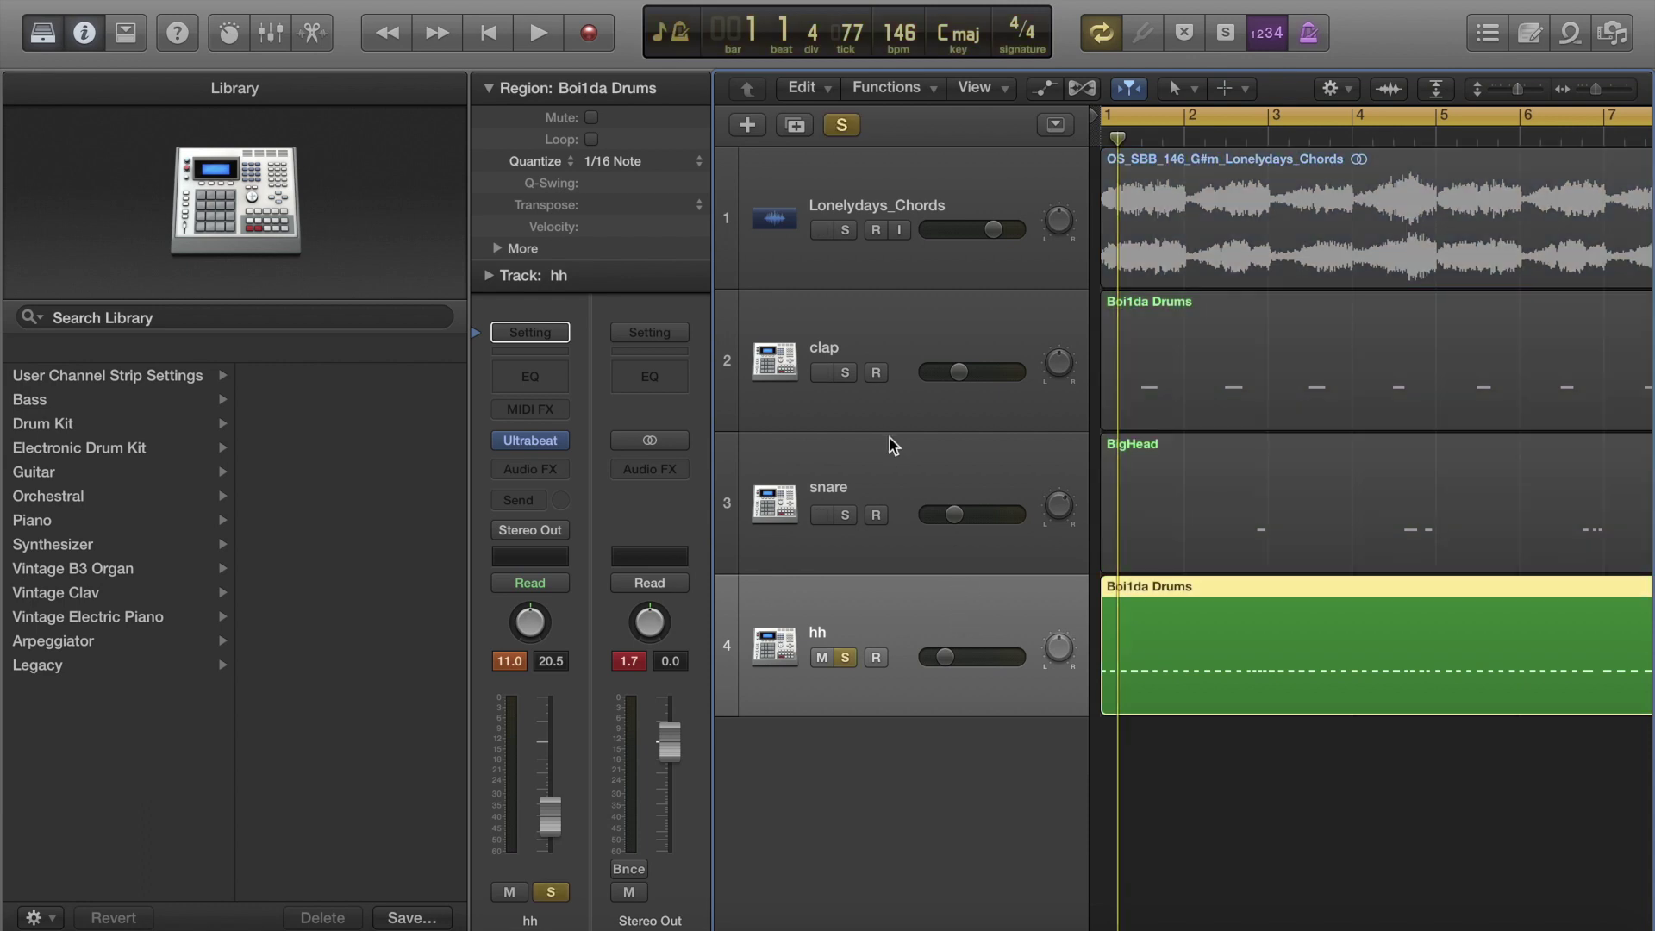
pyautogui.click(888, 438)
pyautogui.press('s')
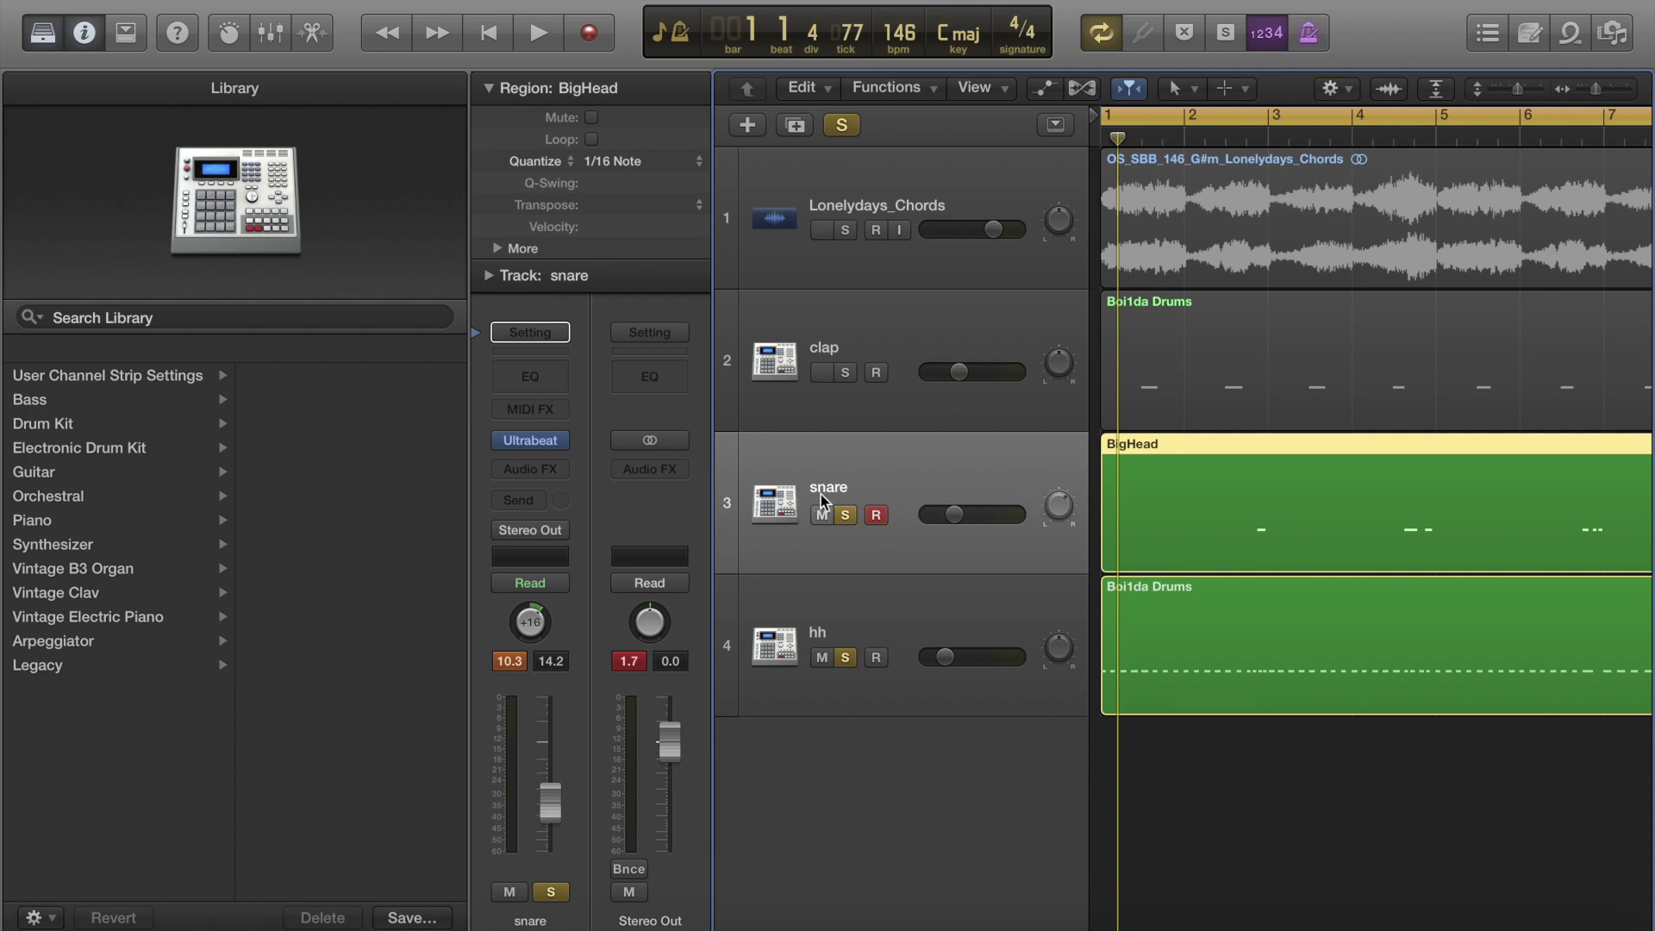
# Pan the hh track slightly right, clear all solos, and briefly audition the clap track solo.
pyautogui.moveTo(1038, 501)
pyautogui.moveTo(1050, 655); pyautogui.dragTo(1049, 649)
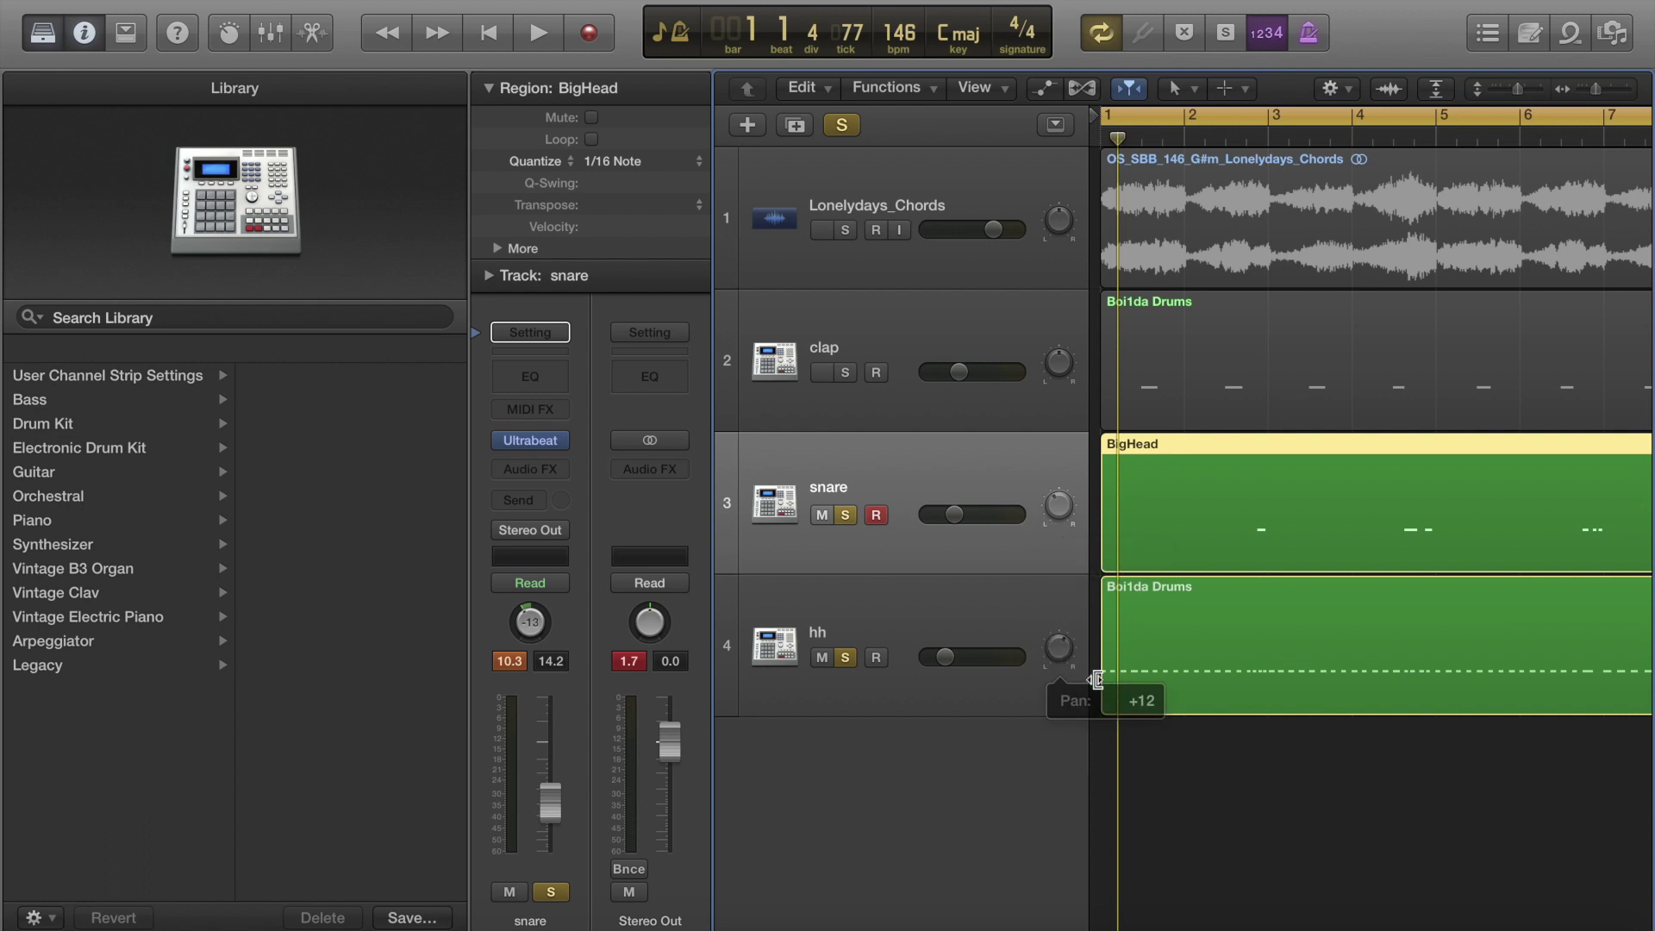
pyautogui.click(842, 126)
pyautogui.click(846, 373)
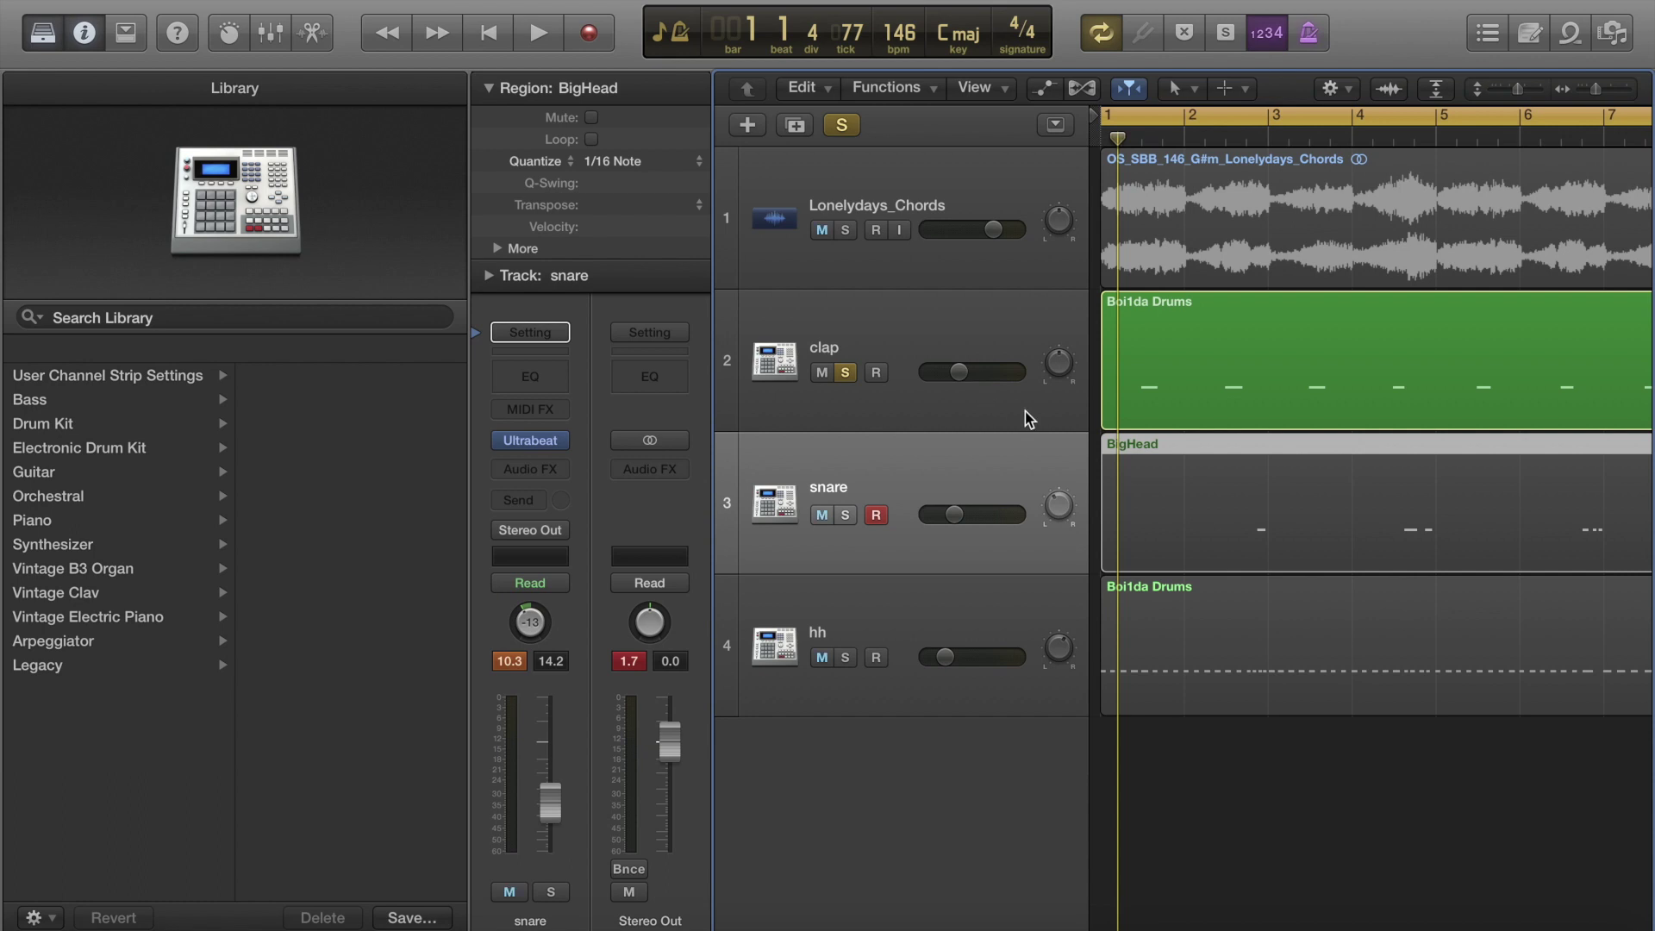
pyautogui.click(847, 373)
# Play the full beat, then lower the snare to -15.4 dB and pan it left to -15.
pyautogui.press('space')
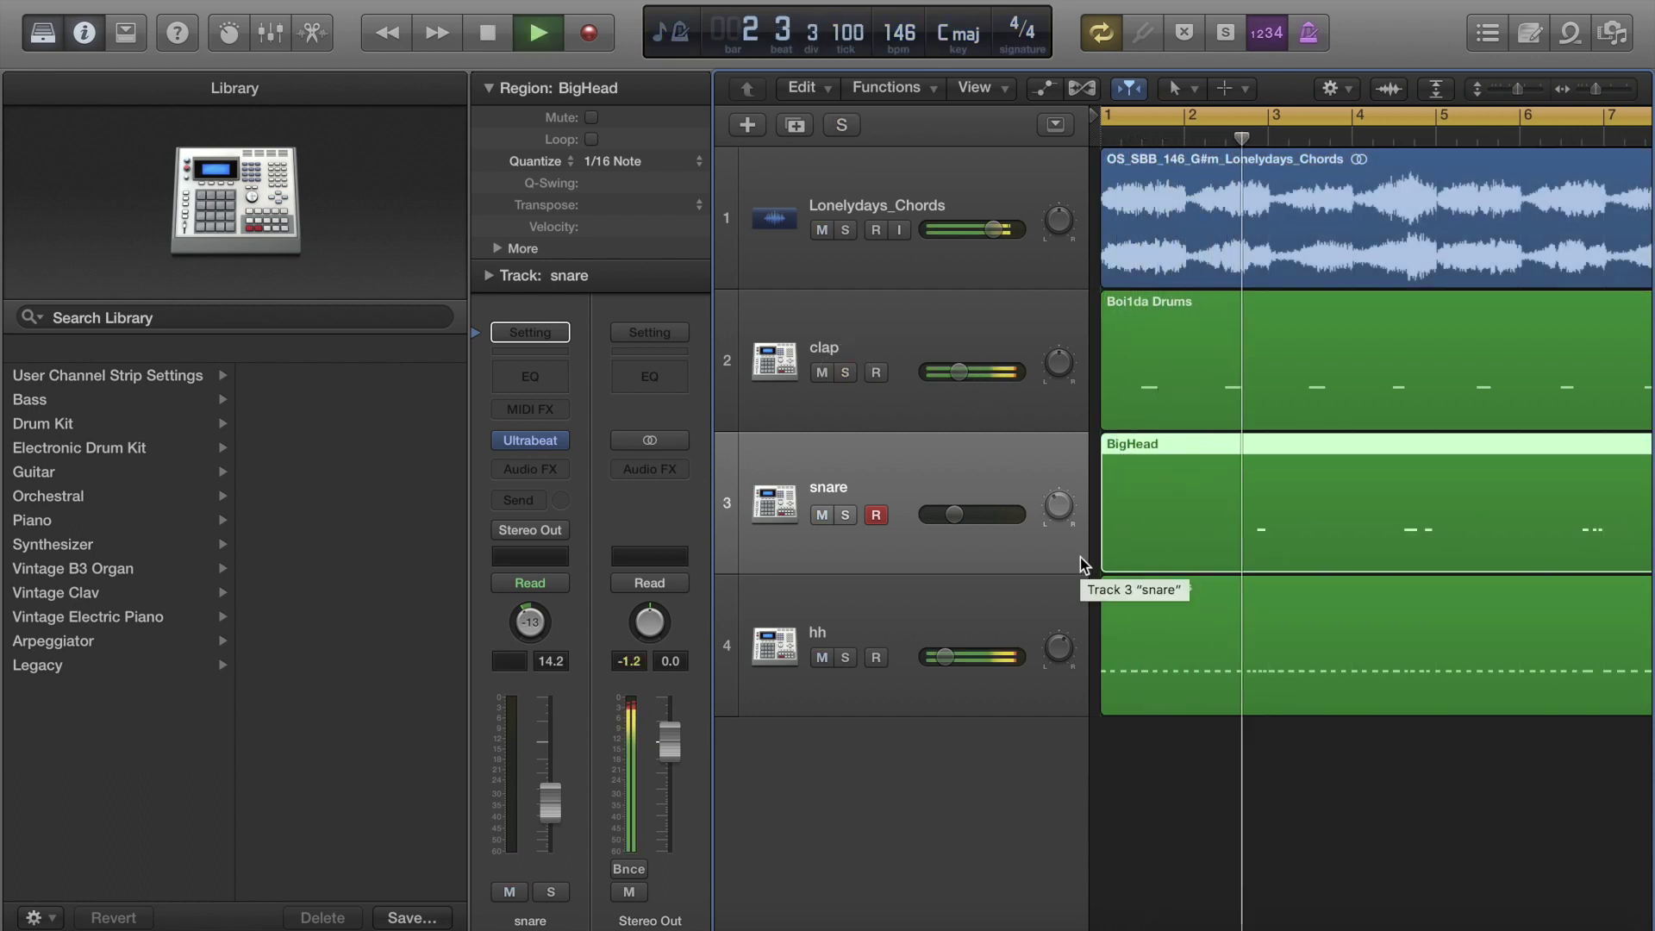
pyautogui.press('space')
pyautogui.moveTo(957, 519); pyautogui.dragTo(955, 526)
pyautogui.moveTo(1059, 505); pyautogui.dragTo(1059, 510)
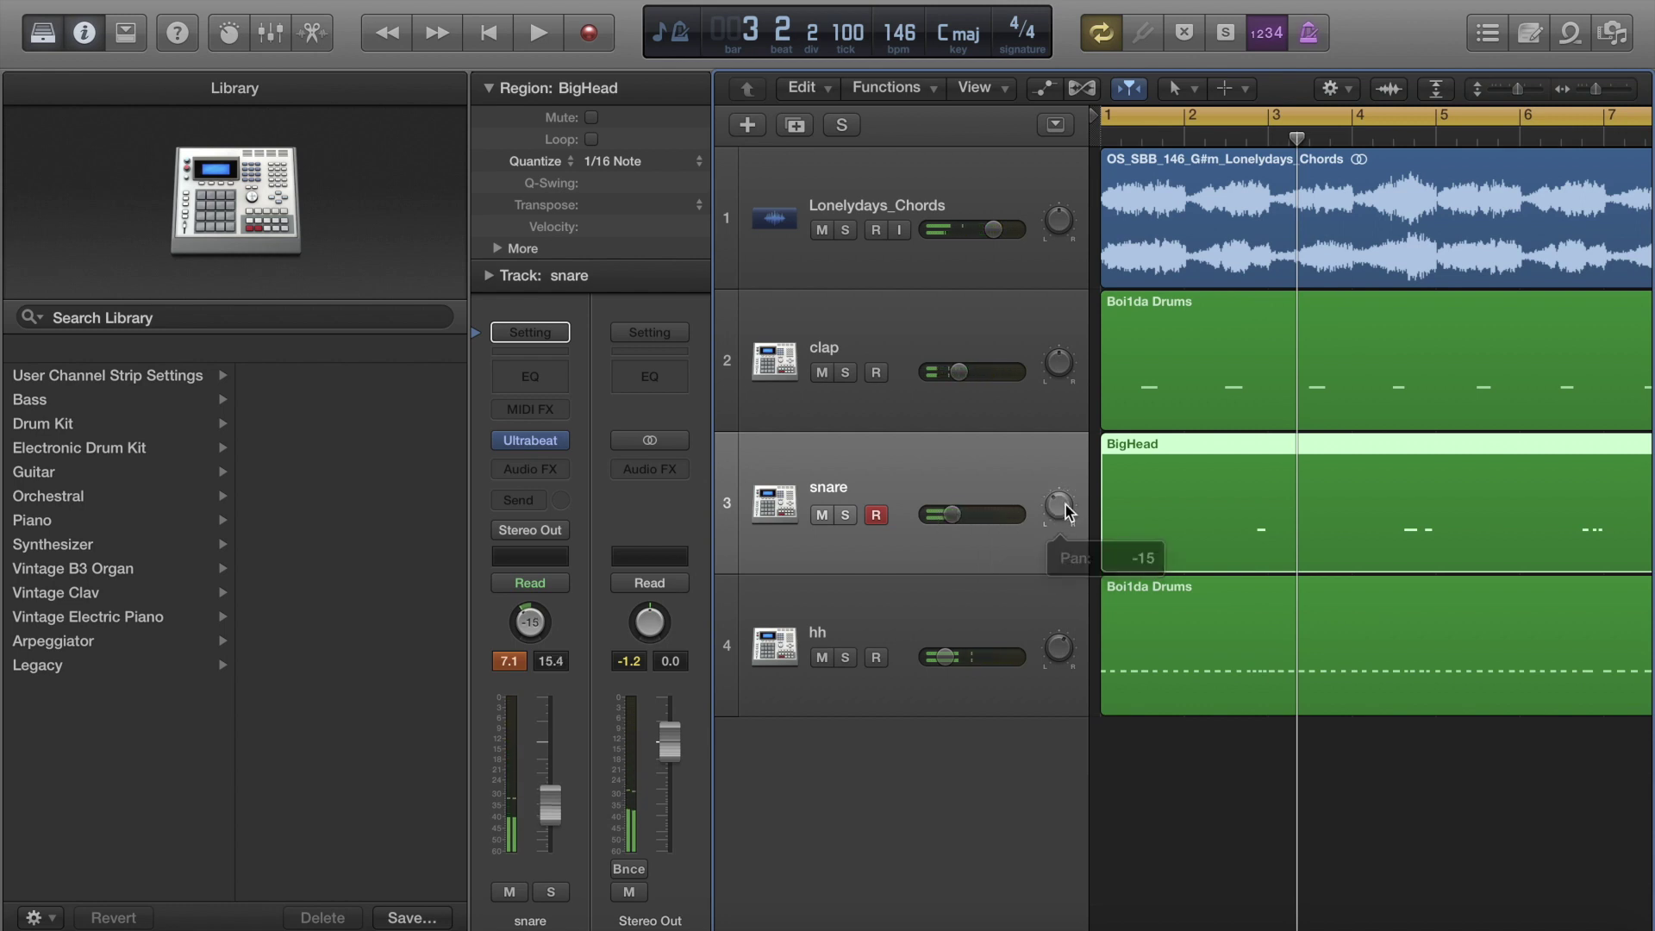
# Add a new instrument track and load the Codein k,hh,s drum kit onto it.
pyautogui.click(748, 126)
pyautogui.press('Return')
pyautogui.press('space')
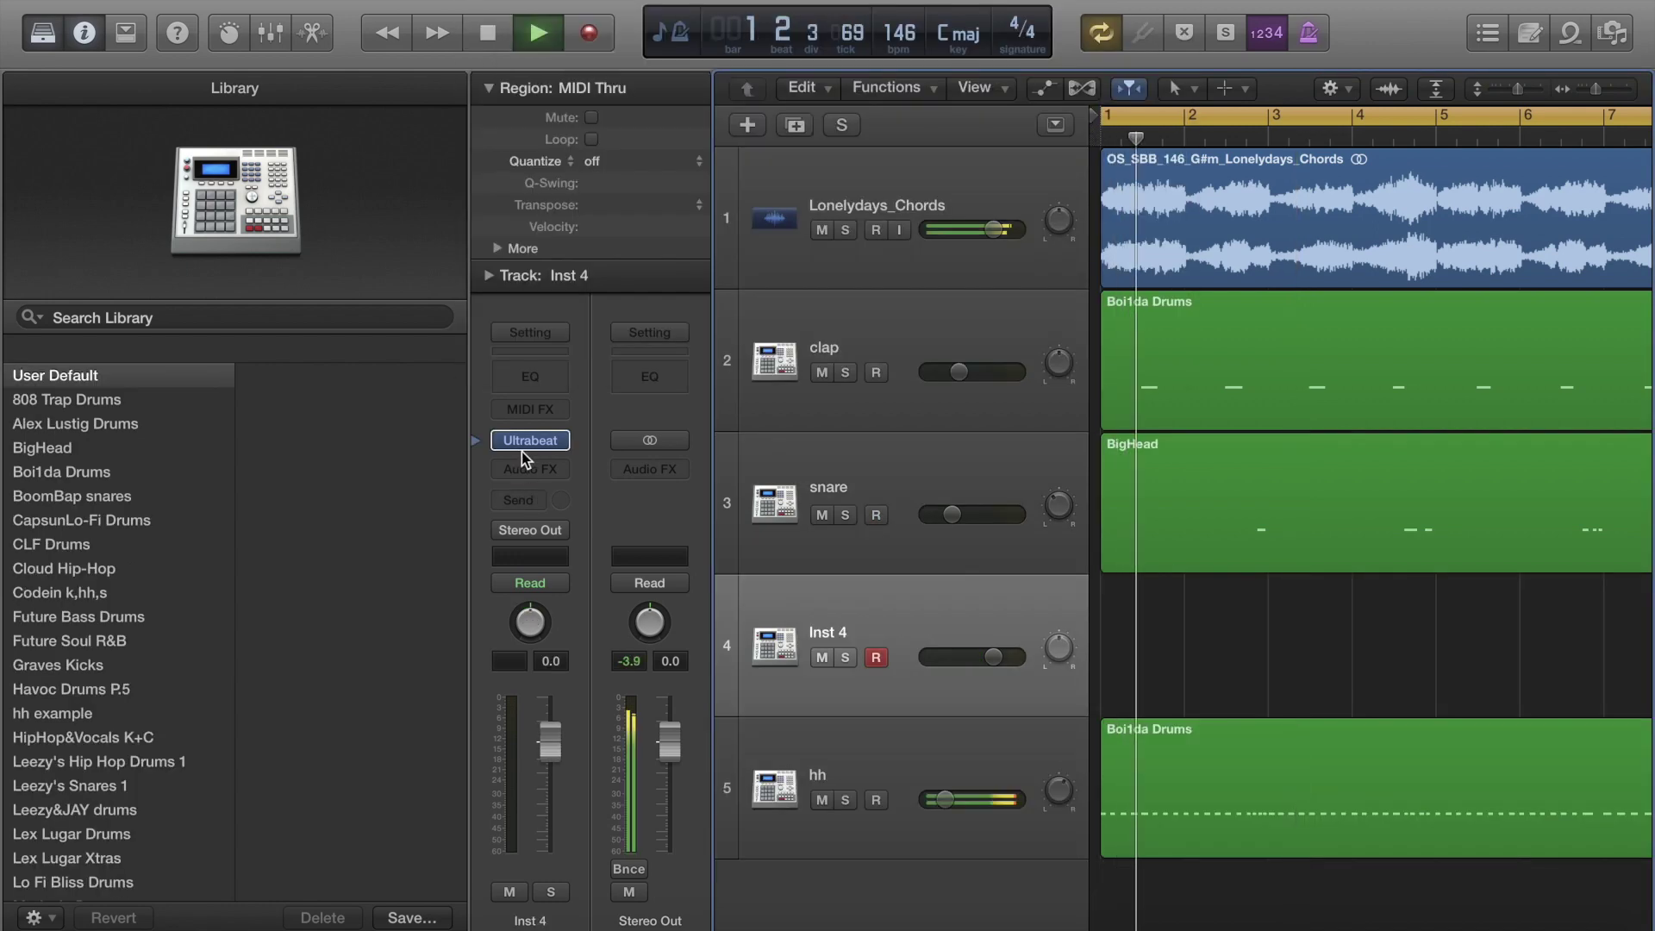
pyautogui.scroll(-10, 155, 498)
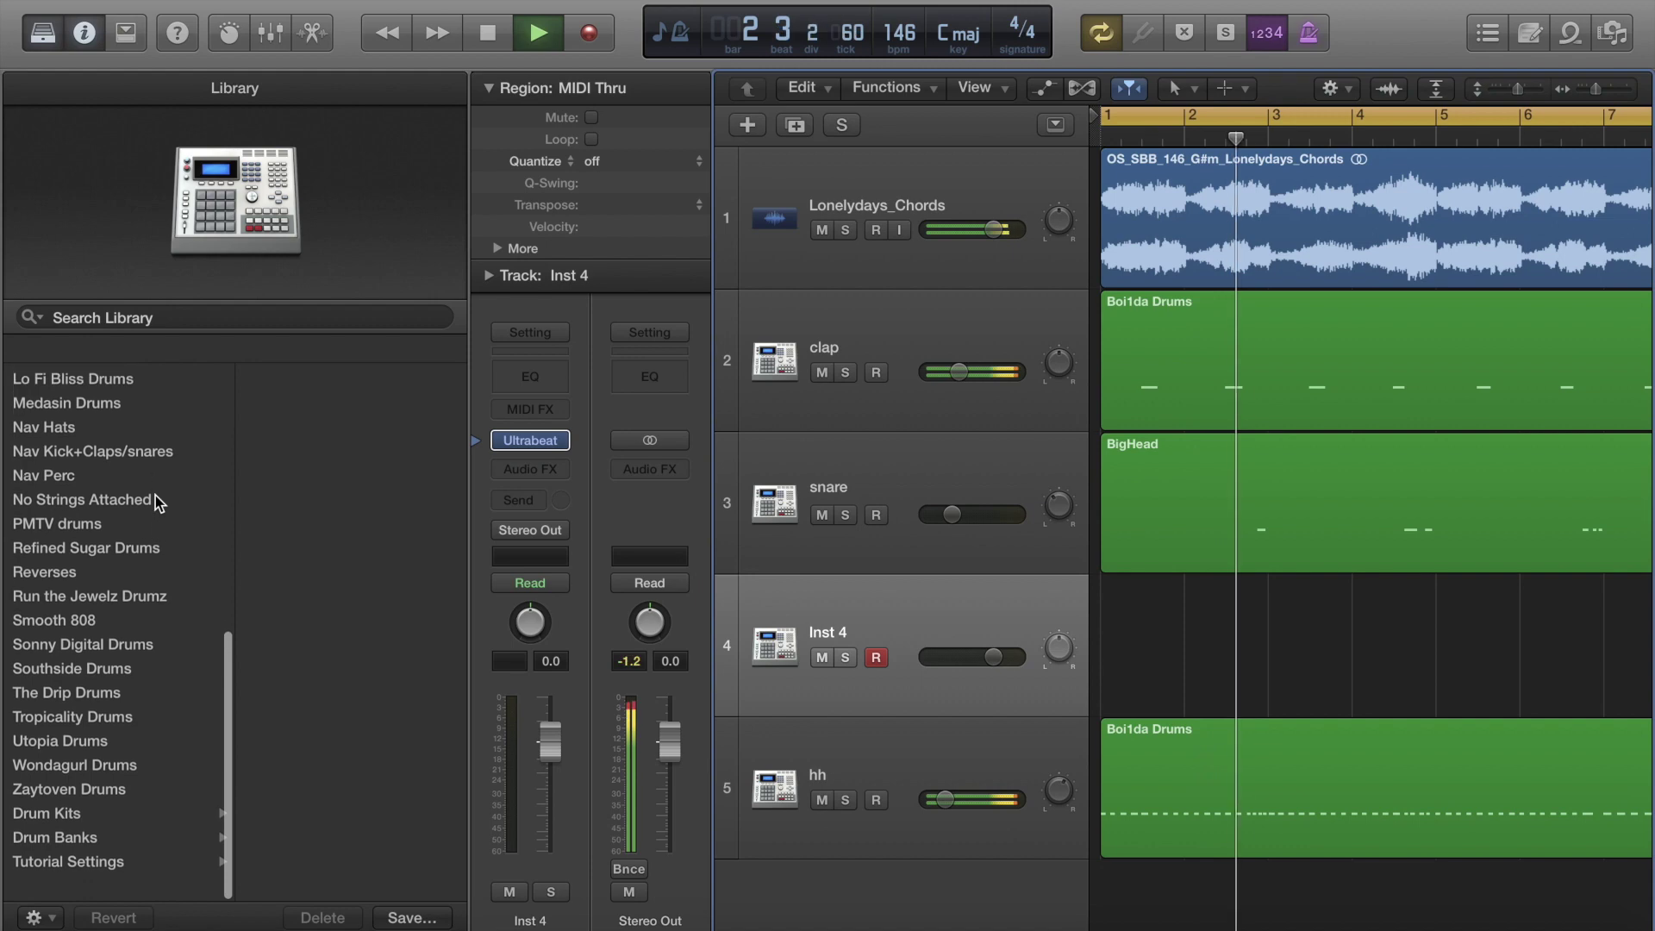
pyautogui.scroll(6, 156, 499)
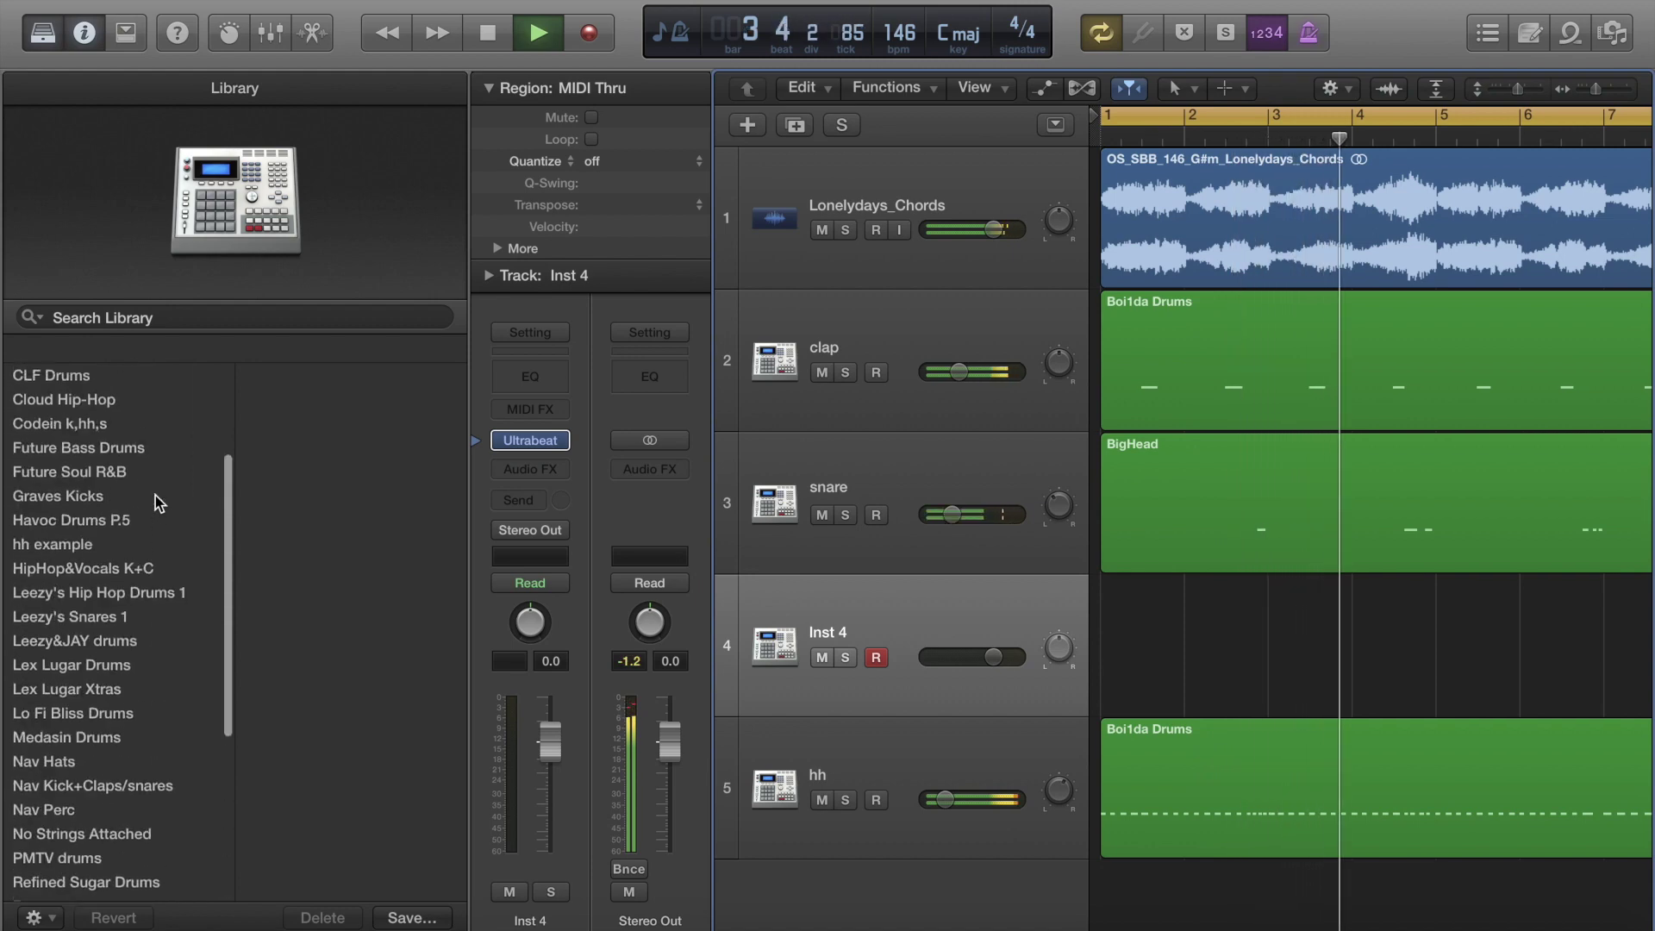
pyautogui.press('space')
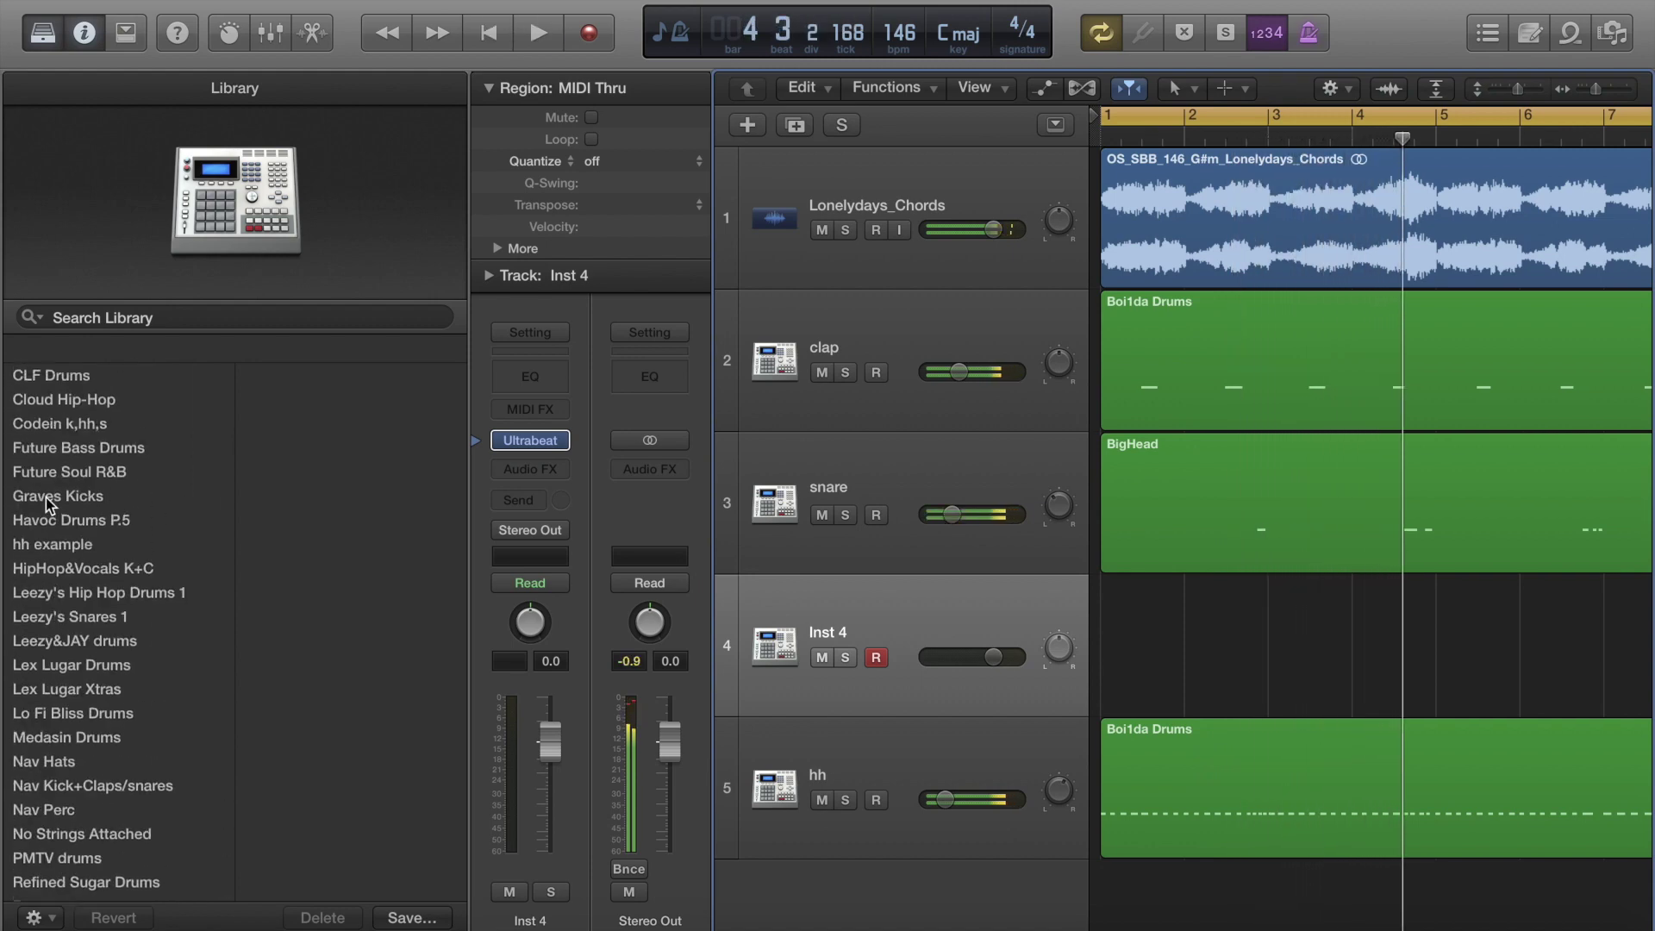
pyautogui.scroll(2, 44, 498)
pyautogui.click(48, 473)
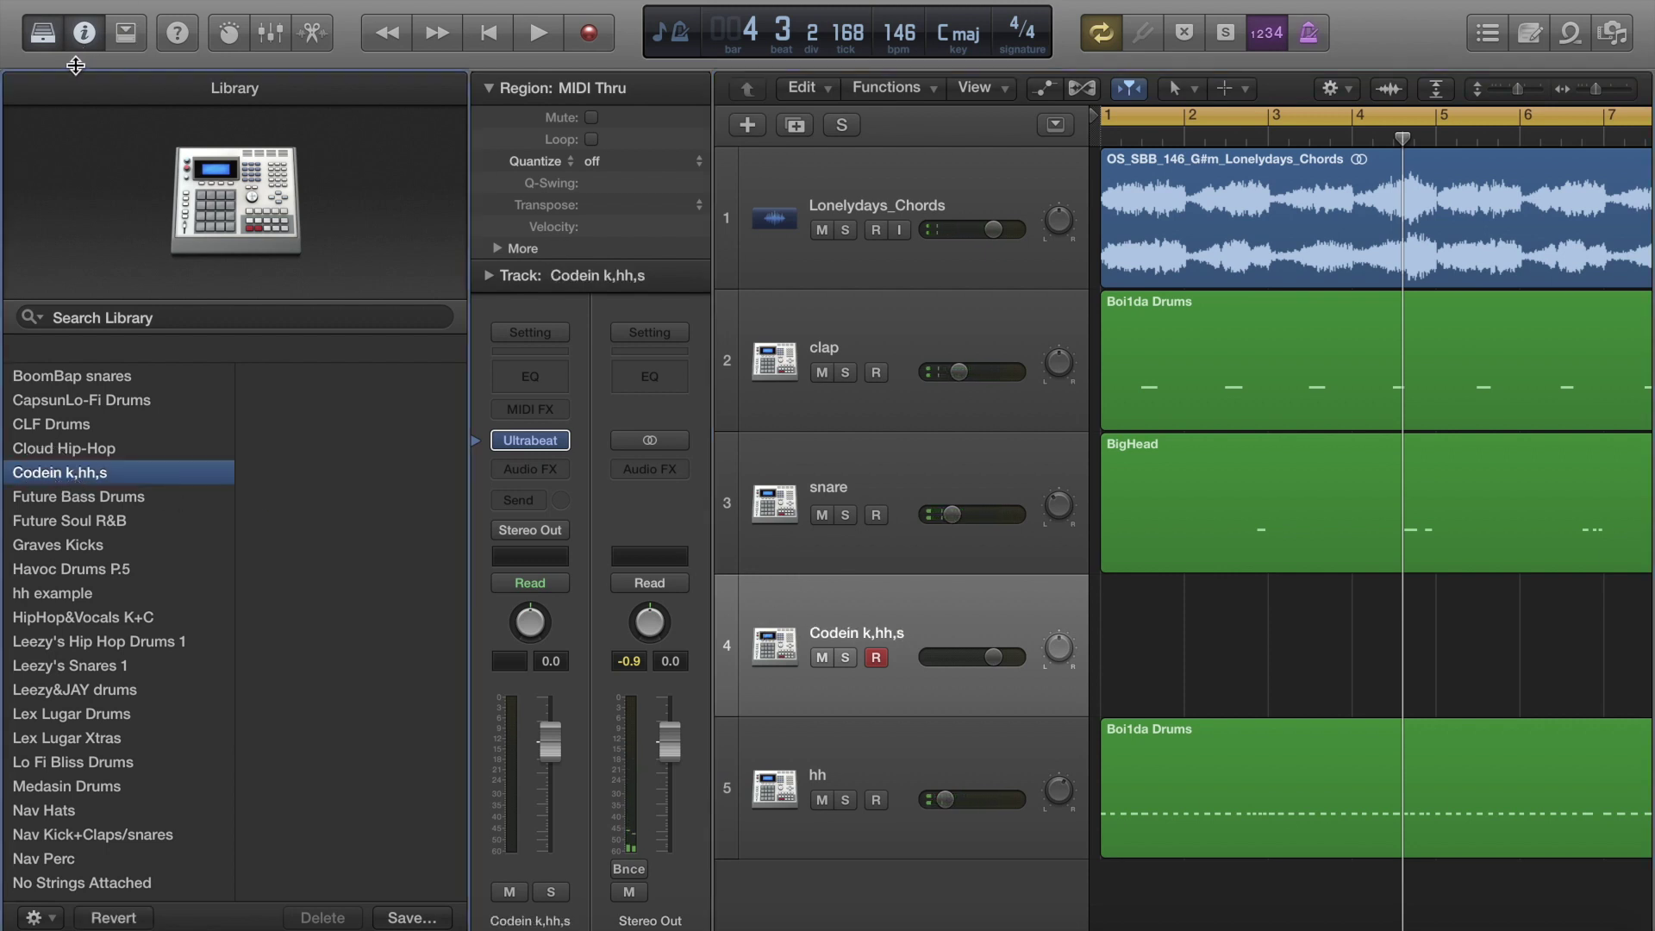
# Turn down the Codein k,hh,s volume, hide the Library and Inspector, and record a pattern with count-in.
pyautogui.moveTo(993, 656); pyautogui.dragTo(923, 655)
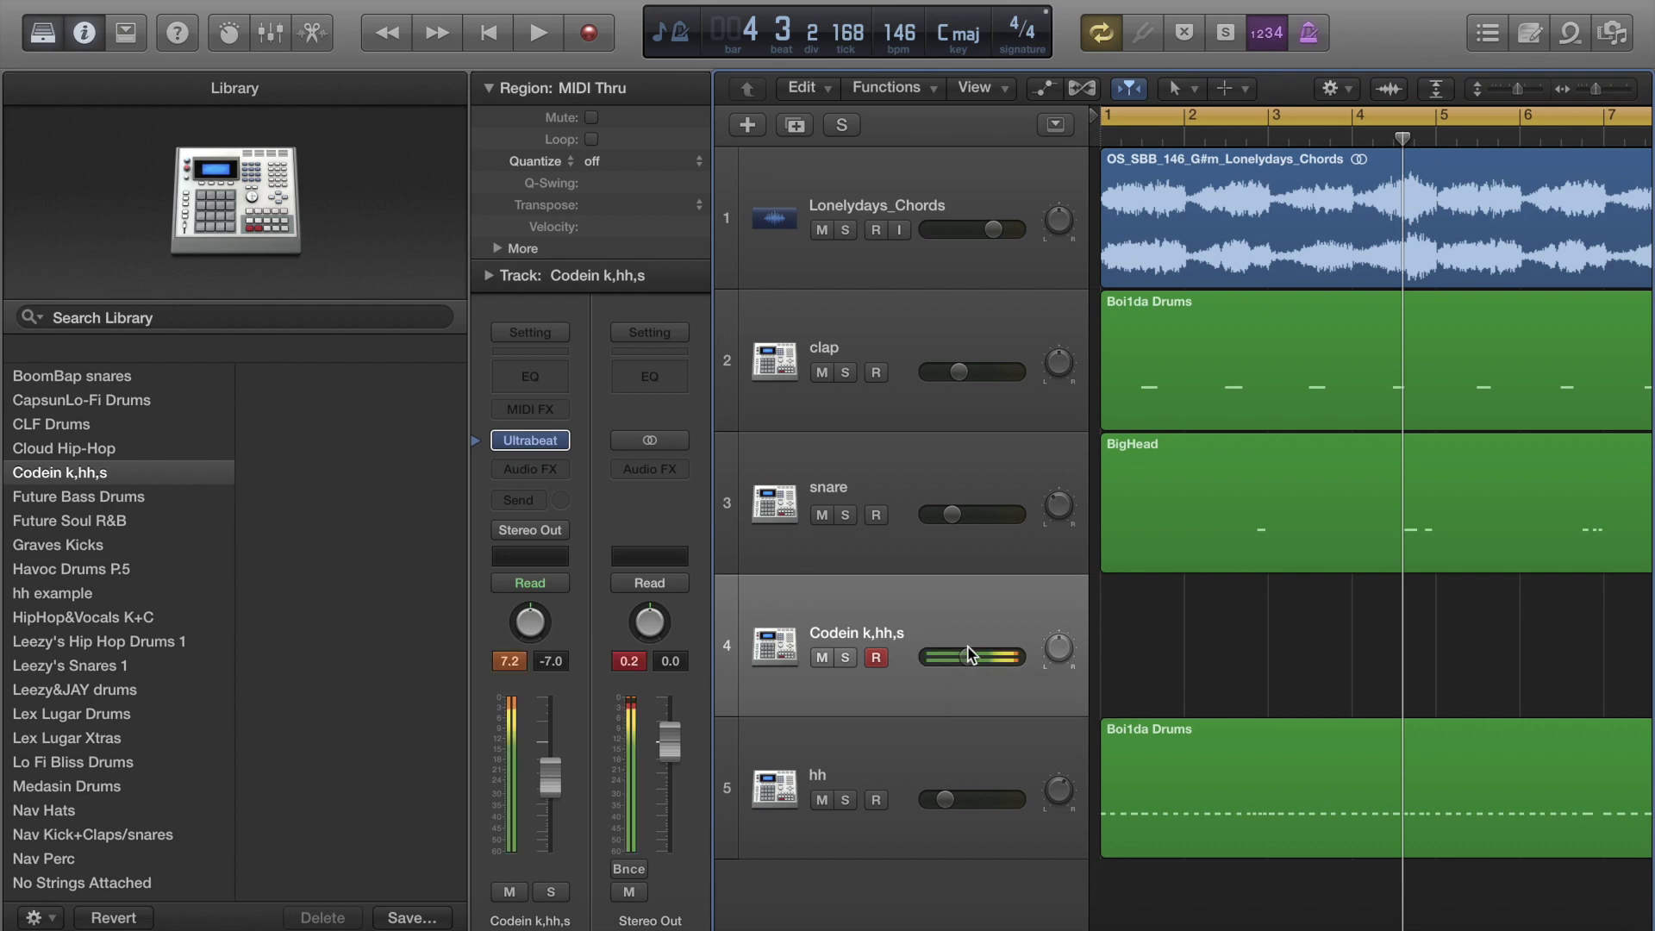
pyautogui.click(43, 32)
pyautogui.click(82, 34)
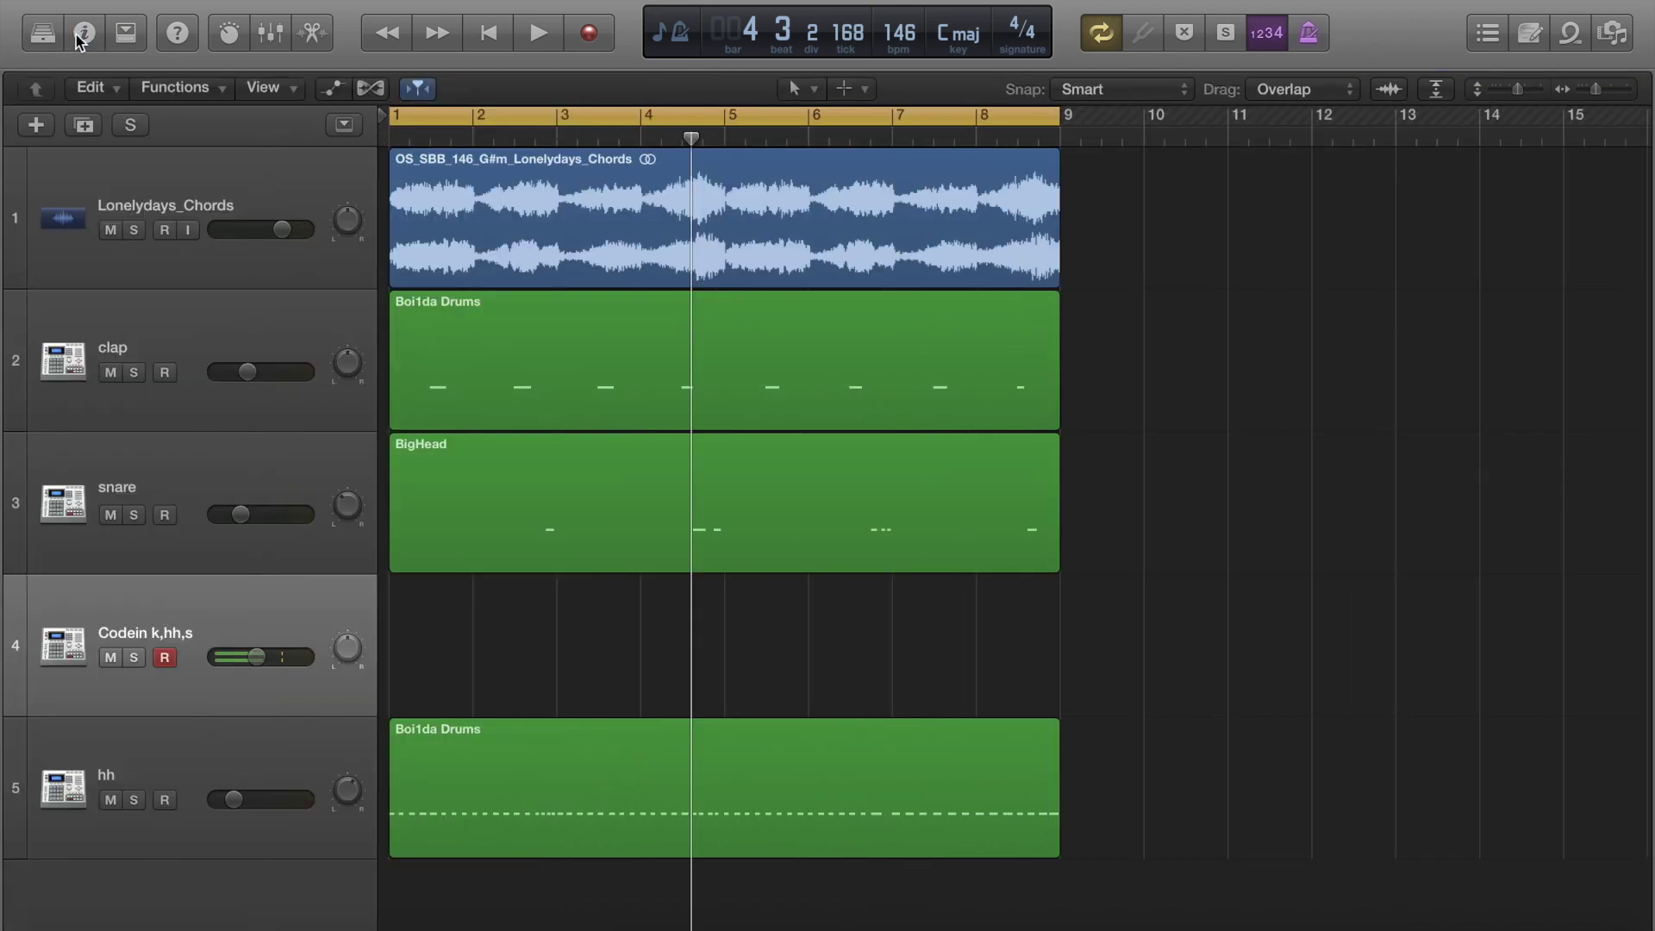
pyautogui.moveTo(269, 653); pyautogui.dragTo(257, 655)
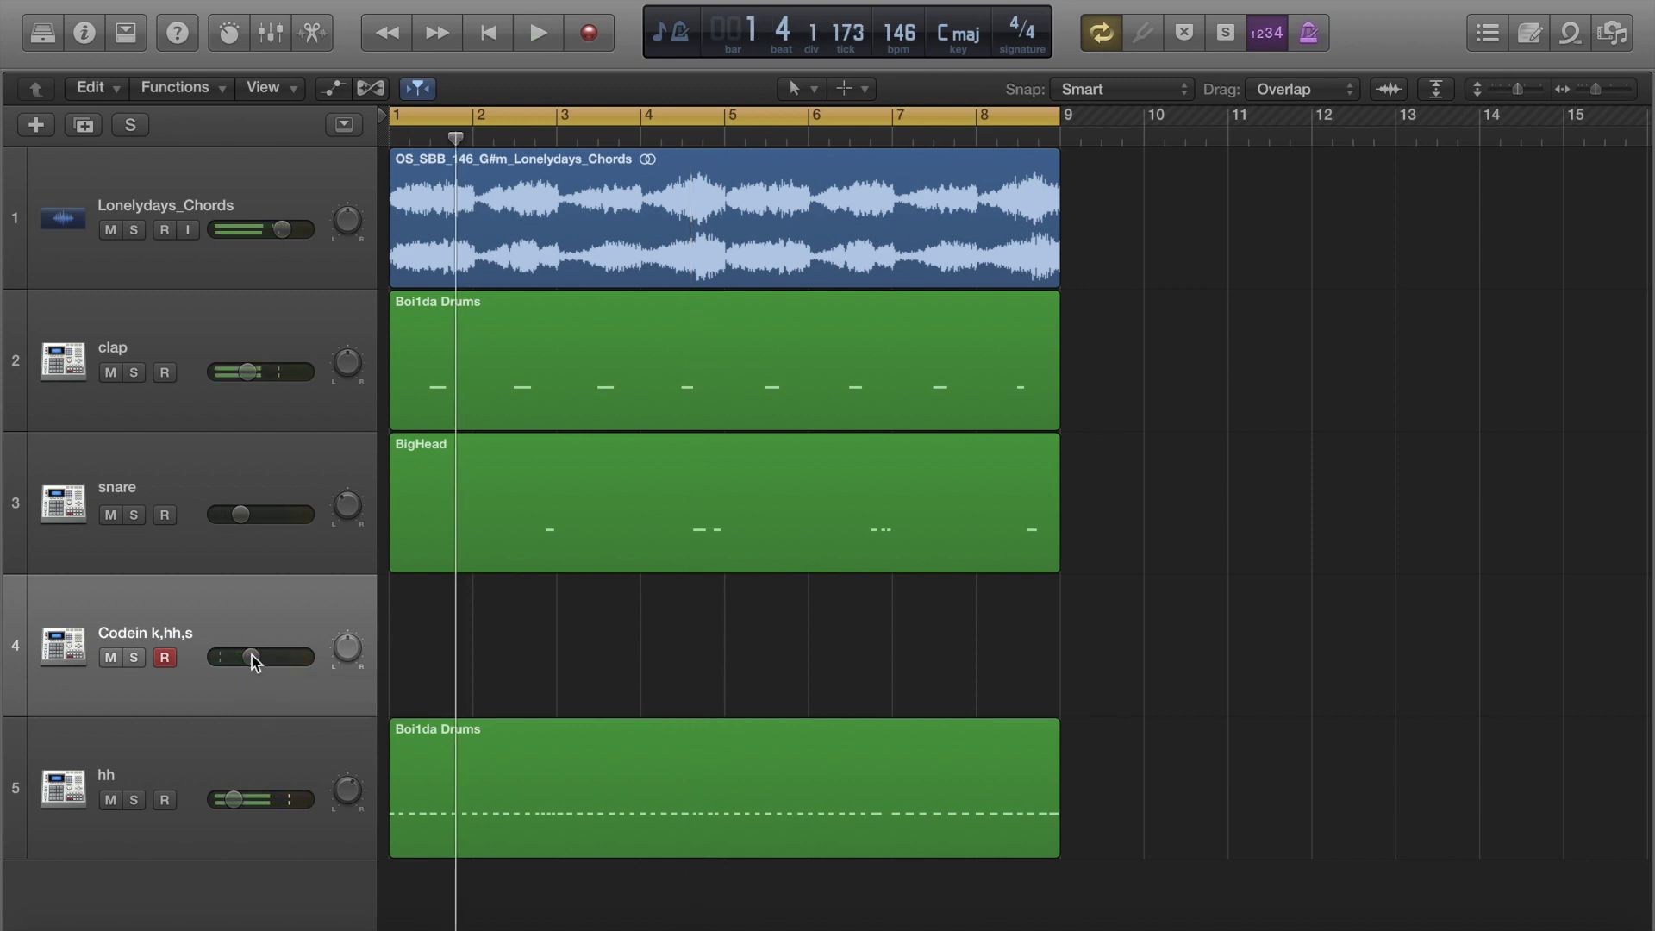
pyautogui.press('r')
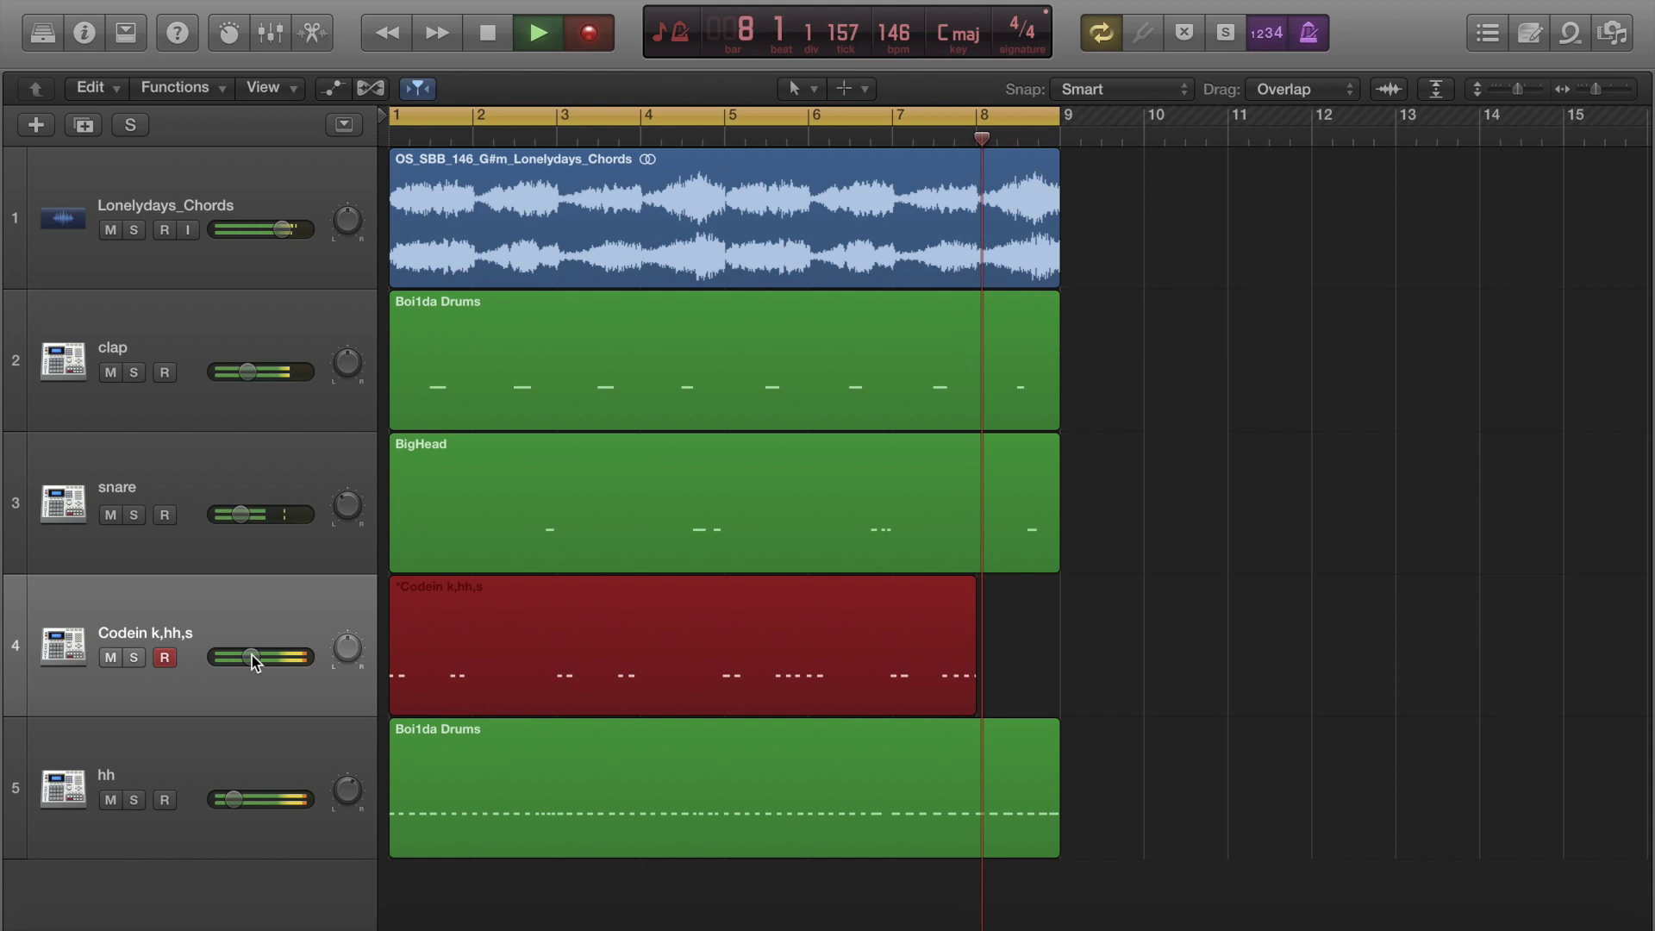
# Stop recording, add a Channel EQ to Codein k,hh,s, solo it, and turn on the Analyzer.
pyautogui.press('space')
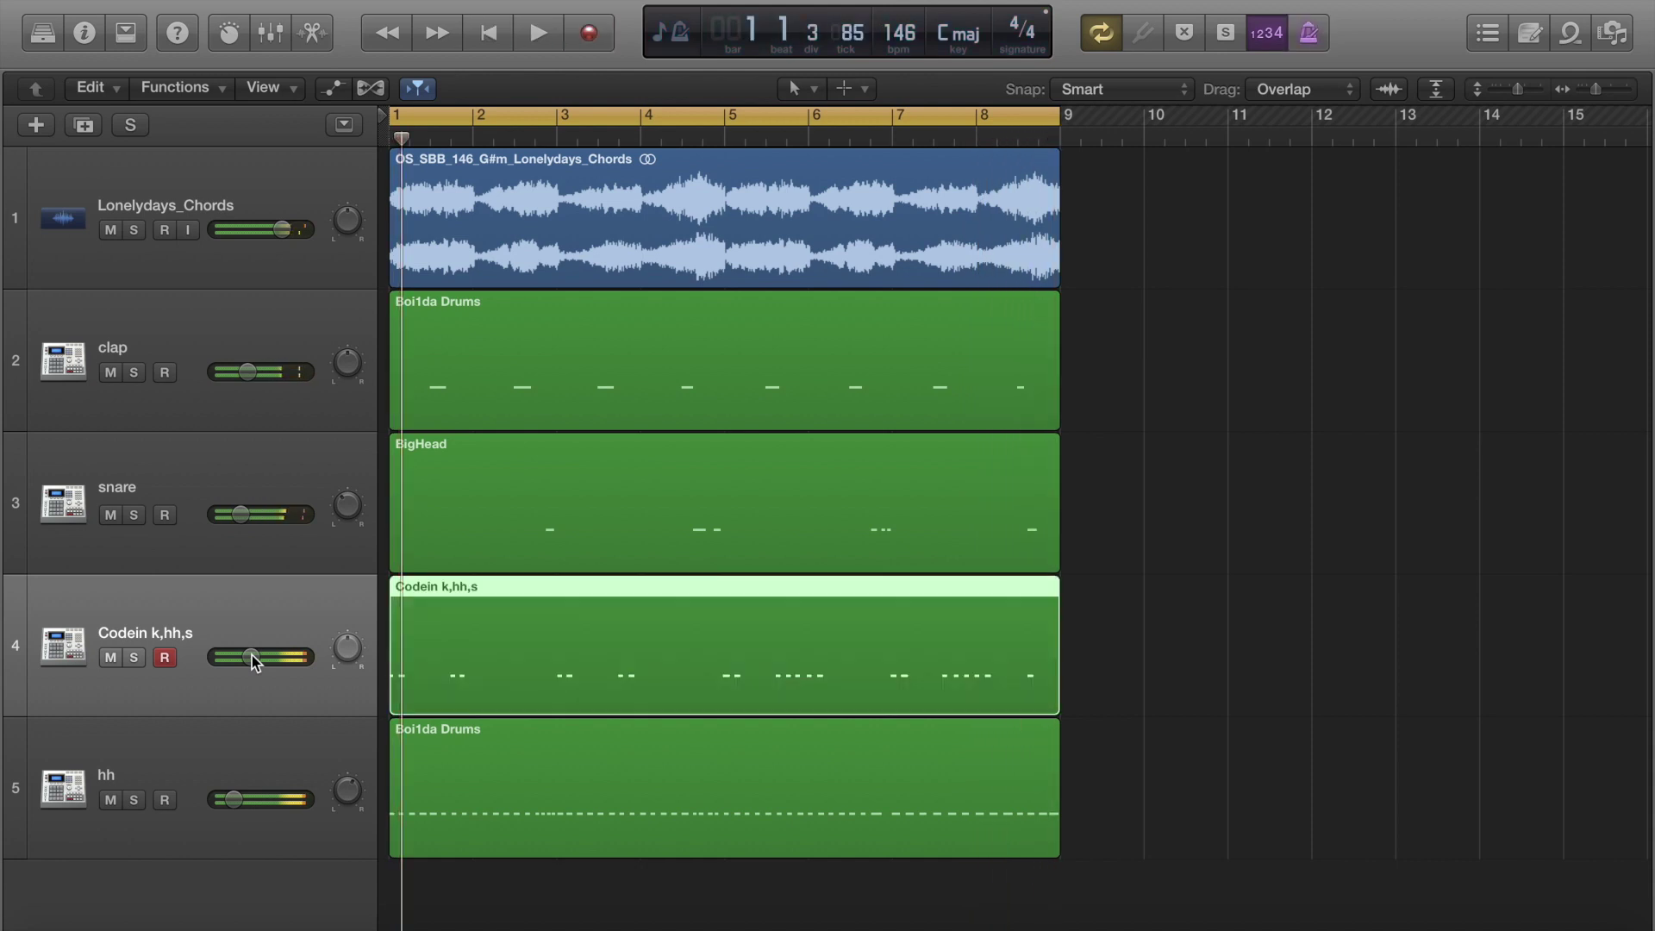
pyautogui.click(81, 32)
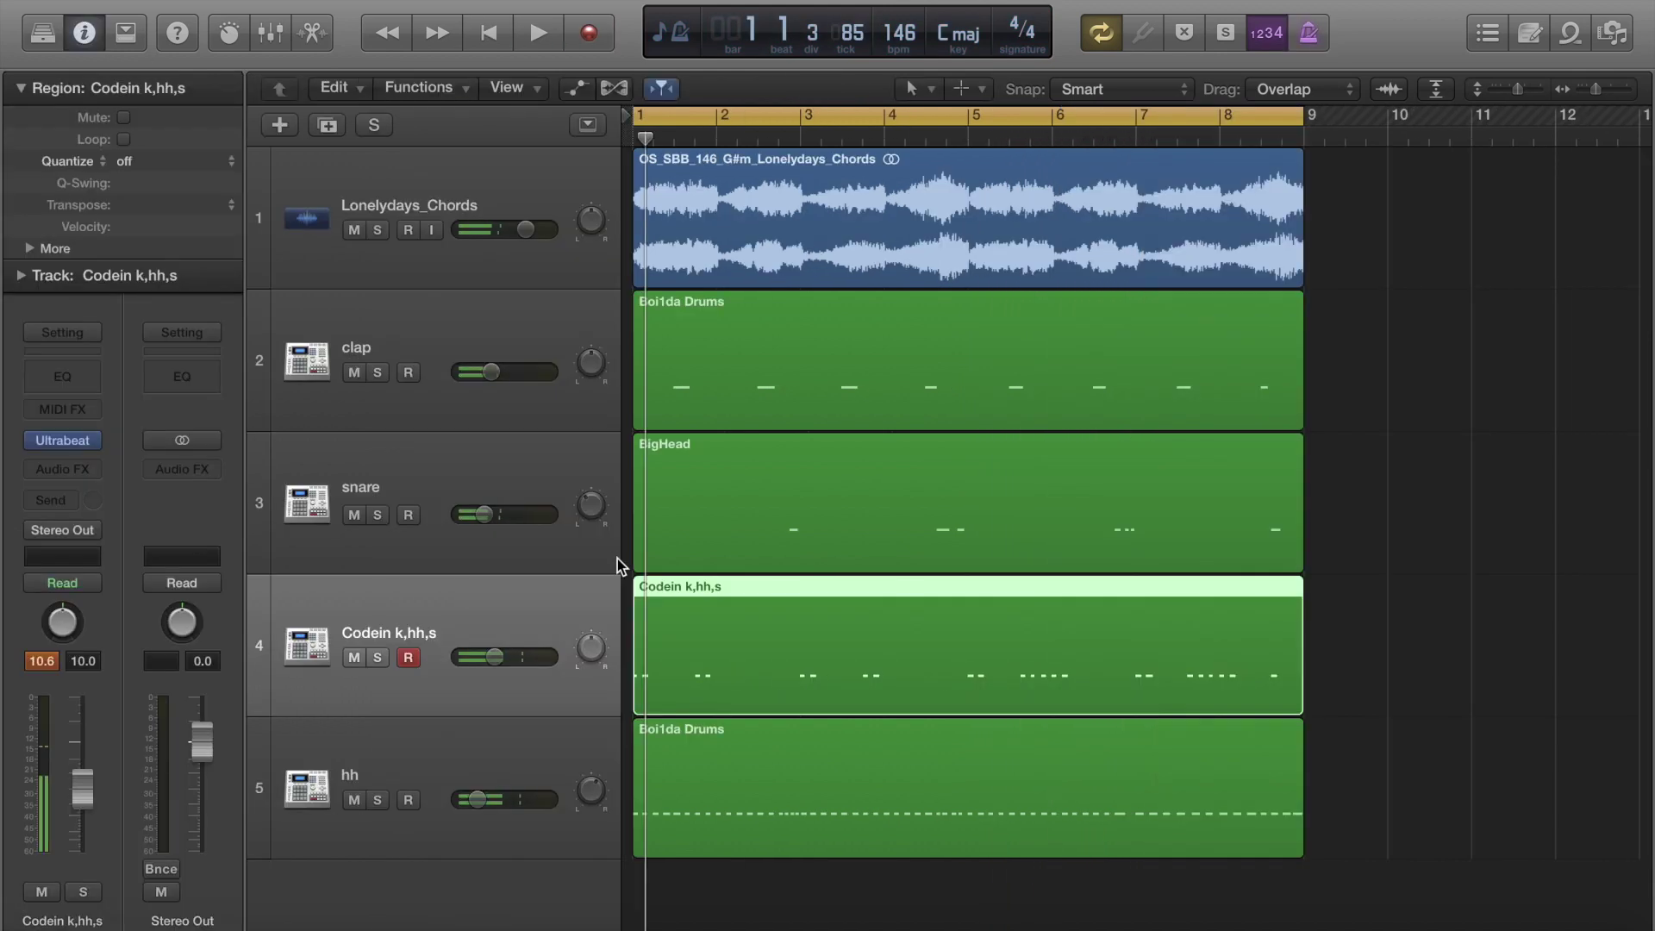
pyautogui.click(75, 390)
pyautogui.press('space')
pyautogui.press('s')
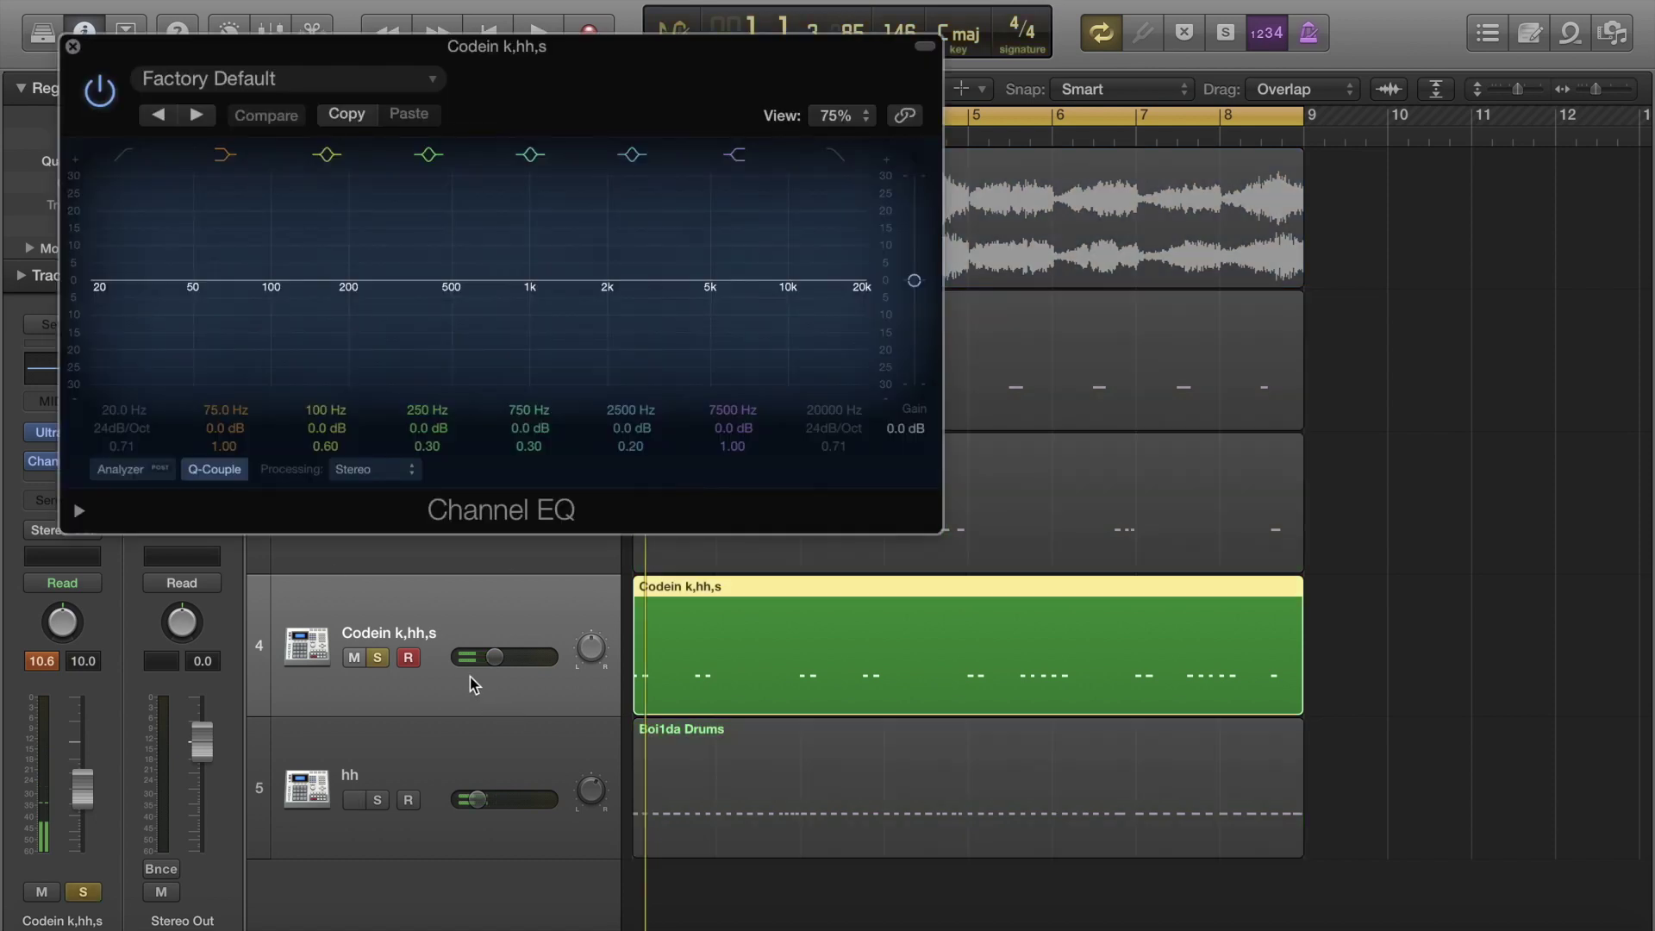
pyautogui.click(121, 469)
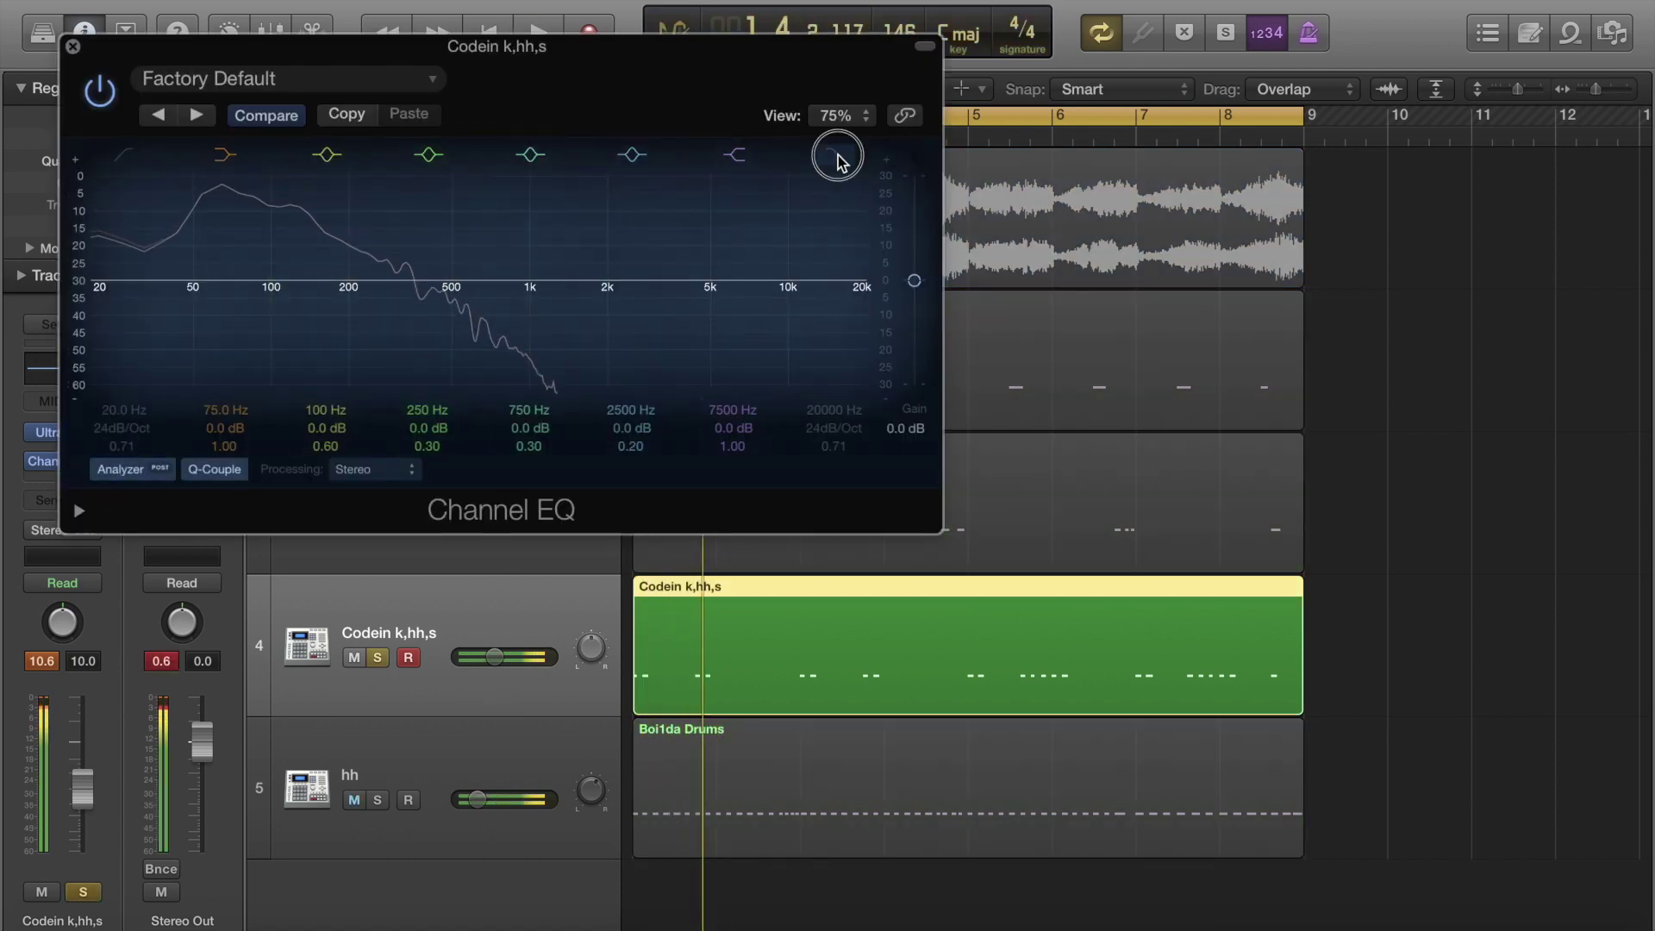
# Enable the EQ's high-cut and low-cut bands, with a steeper low cut around 37.5 Hz.
pyautogui.click(834, 155)
pyautogui.moveTo(756, 229); pyautogui.dragTo(380, 302)
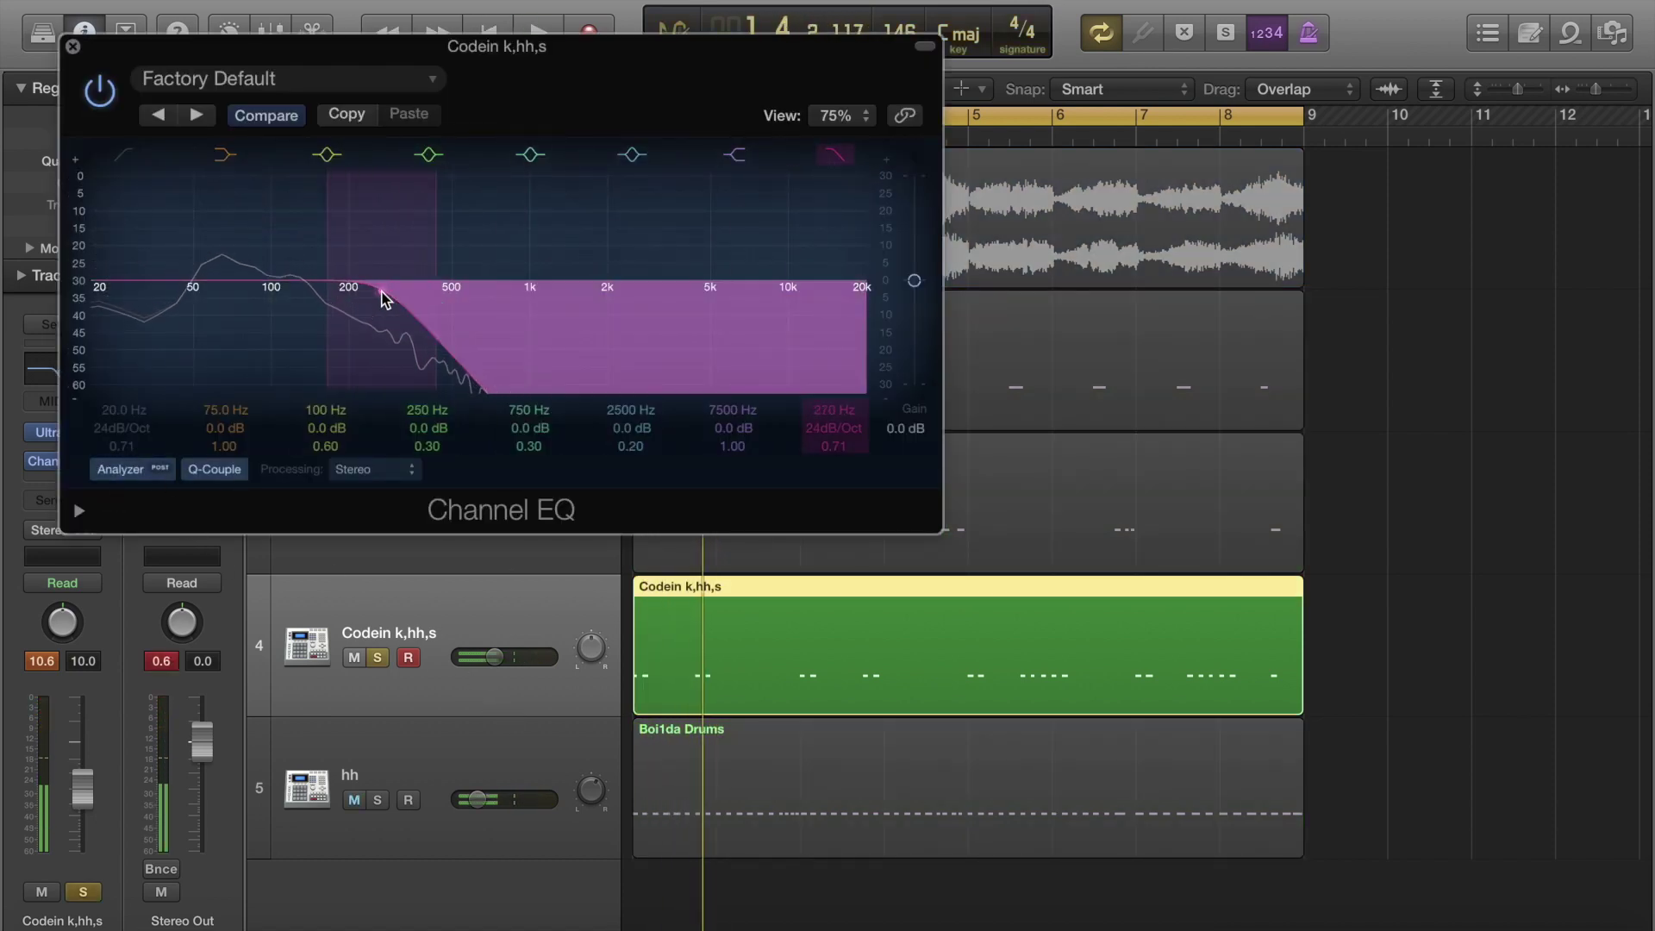
pyautogui.click(123, 154)
pyautogui.moveTo(181, 215); pyautogui.dragTo(148, 296)
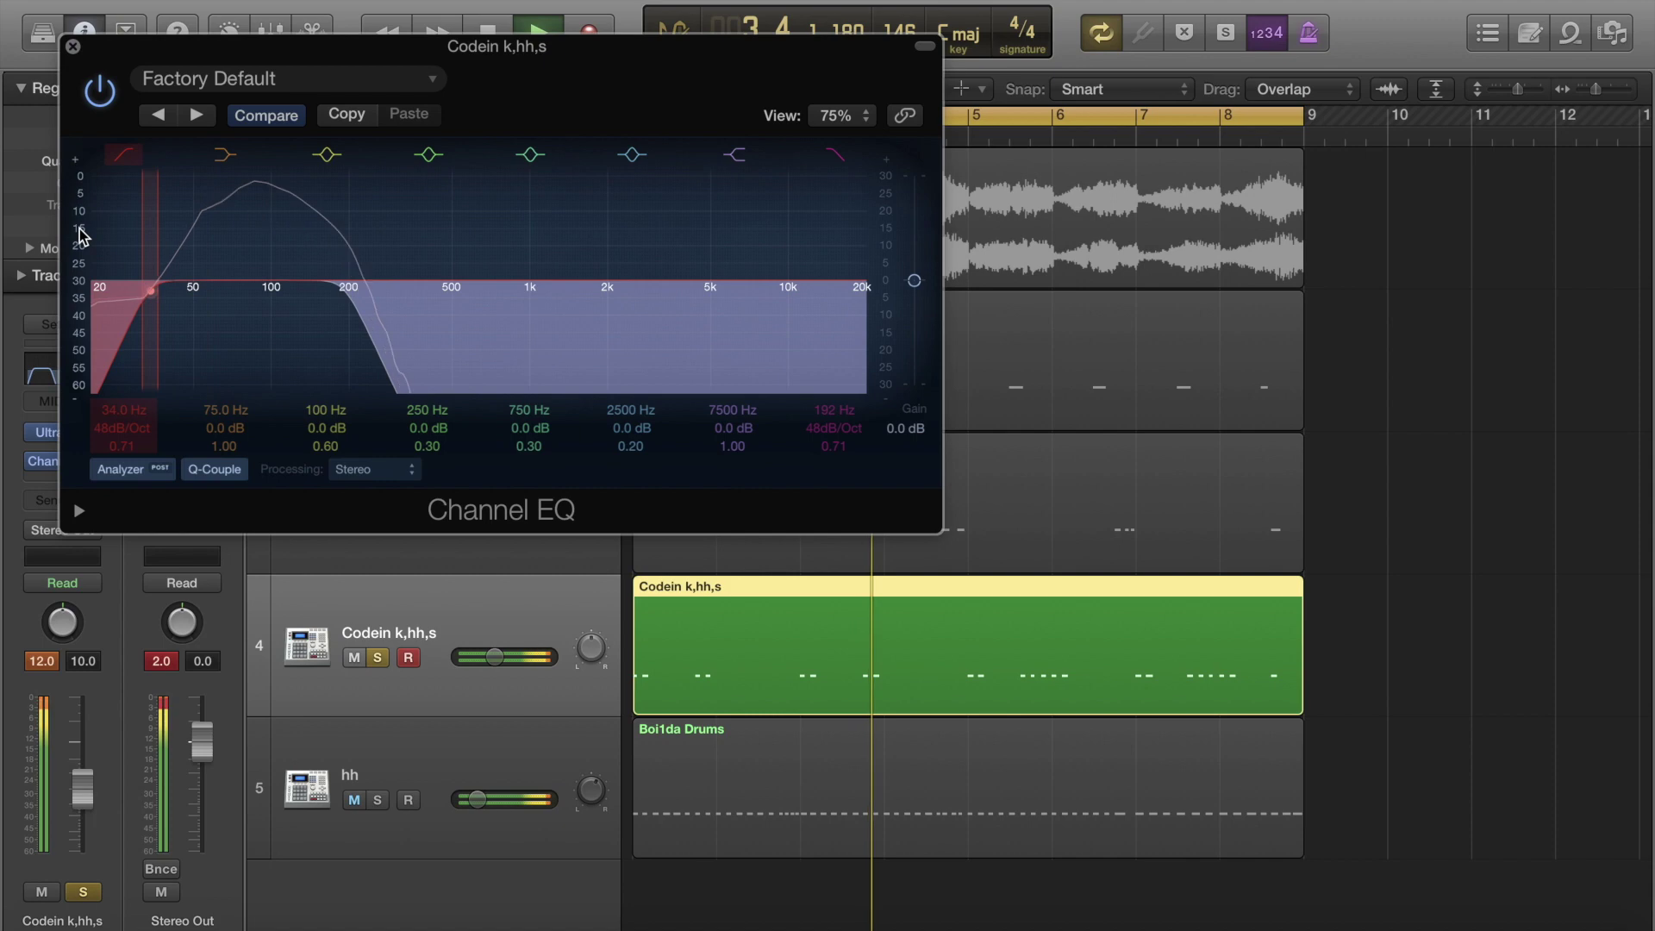
pyautogui.moveTo(74, 241); pyautogui.dragTo(135, 318)
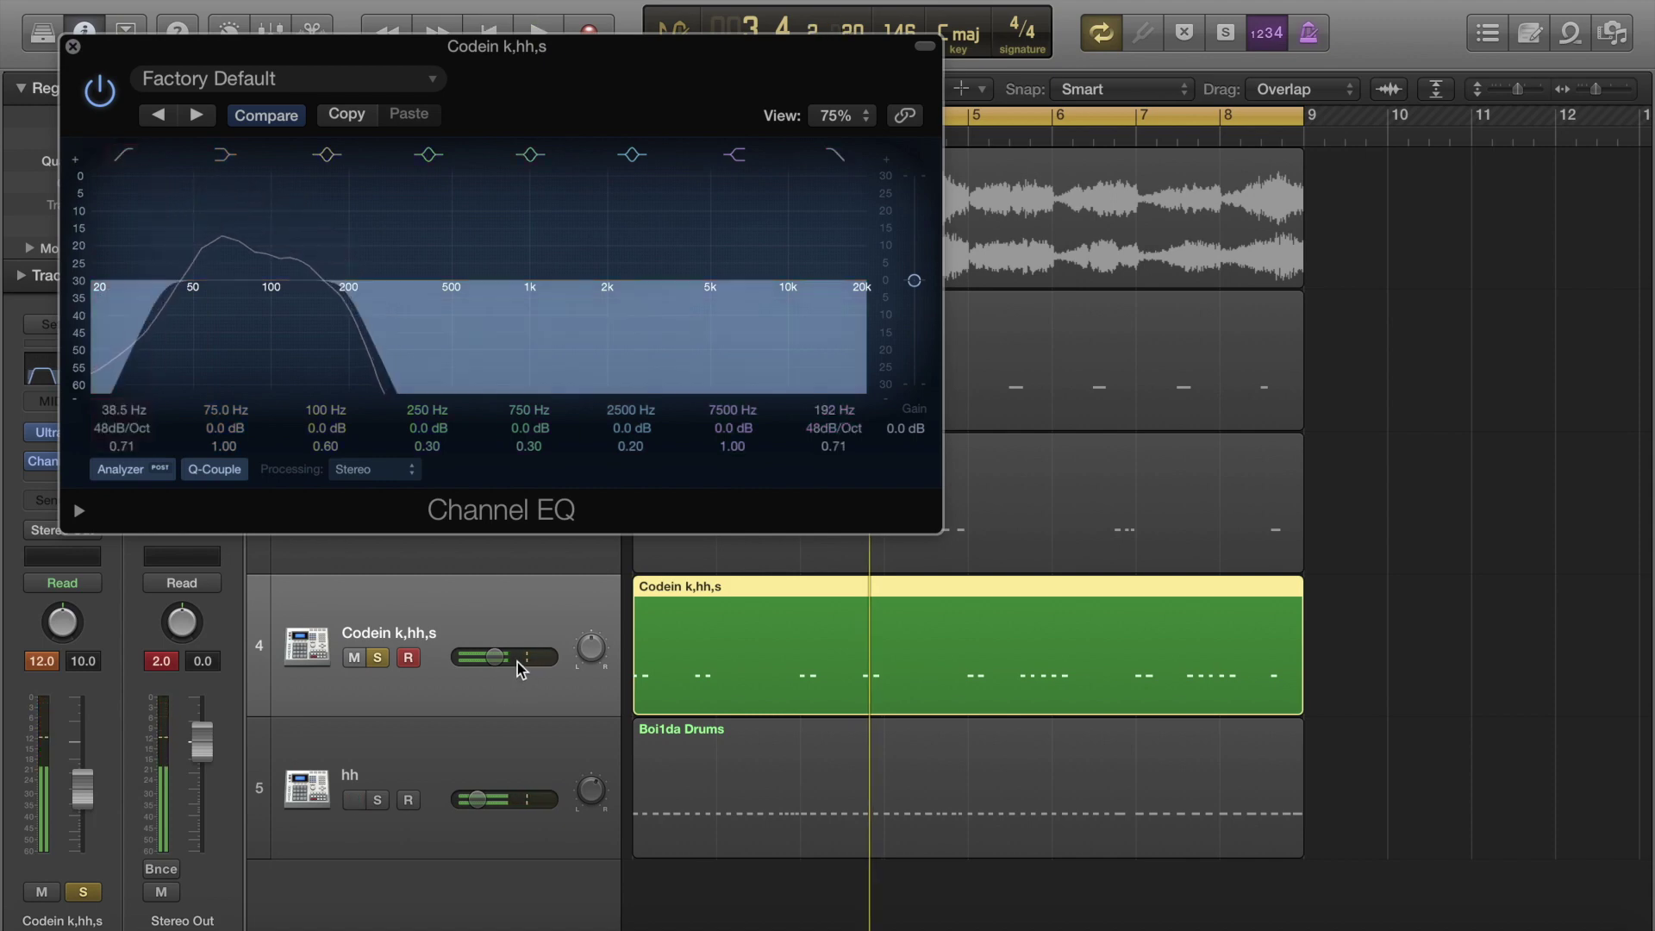
# Lower the track to -11.6 dB and fine-tune the cuts to 38.5 Hz and 196 Hz.
pyautogui.moveTo(494, 657); pyautogui.dragTo(461, 536)
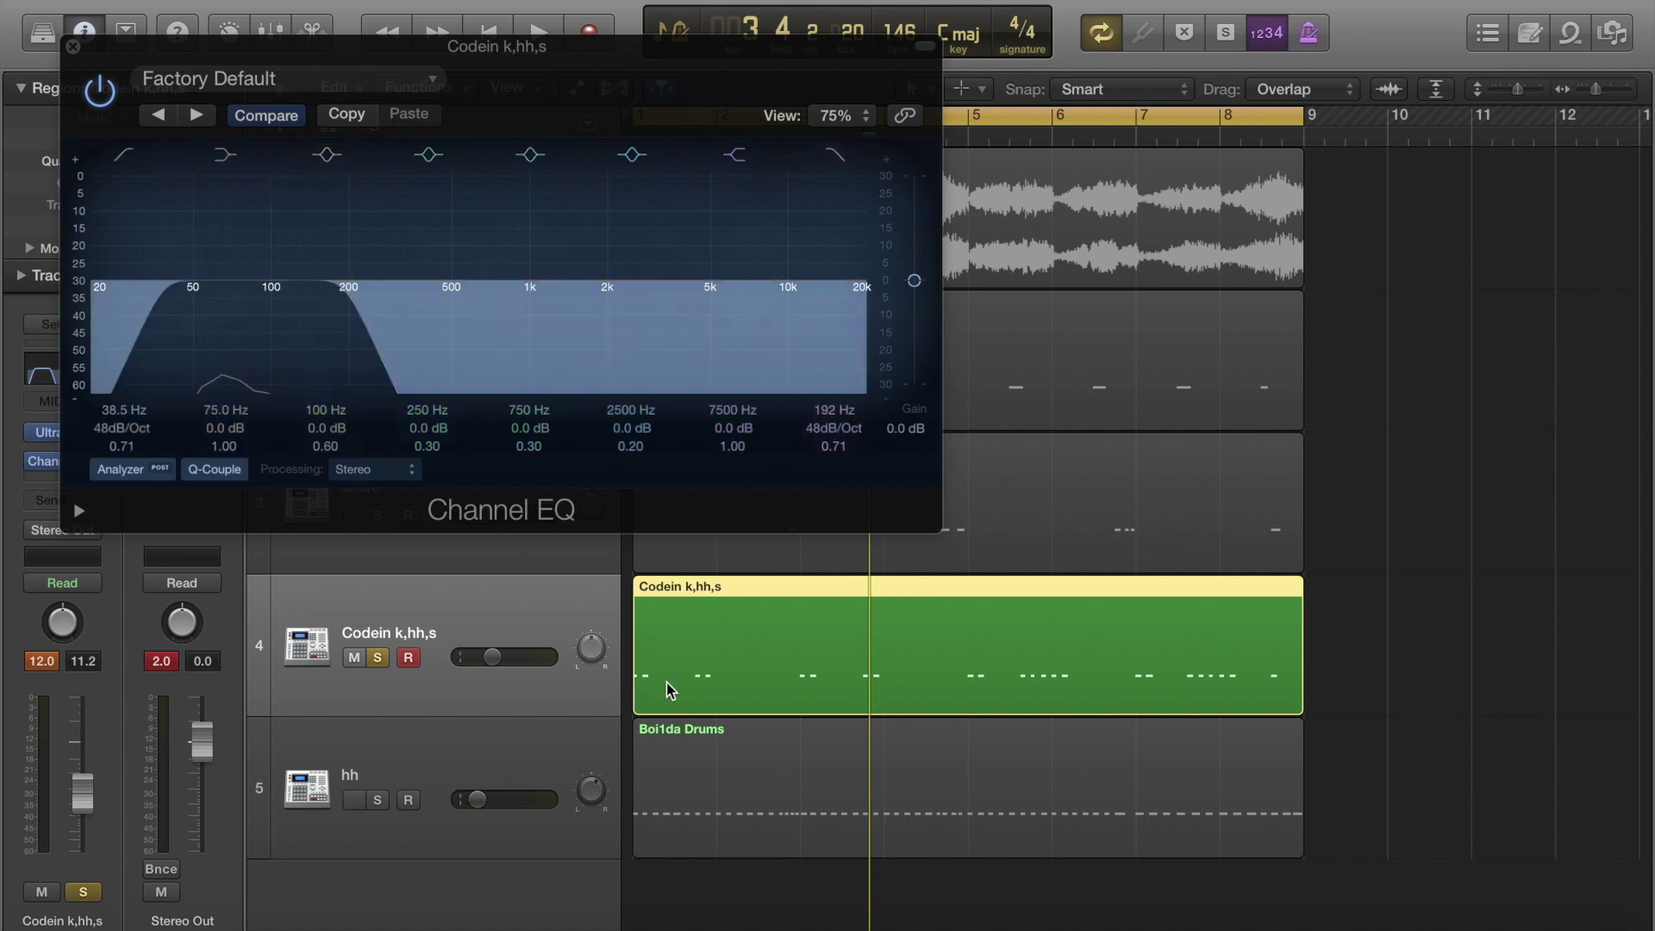
pyautogui.moveTo(526, 660); pyautogui.dragTo(510, 657)
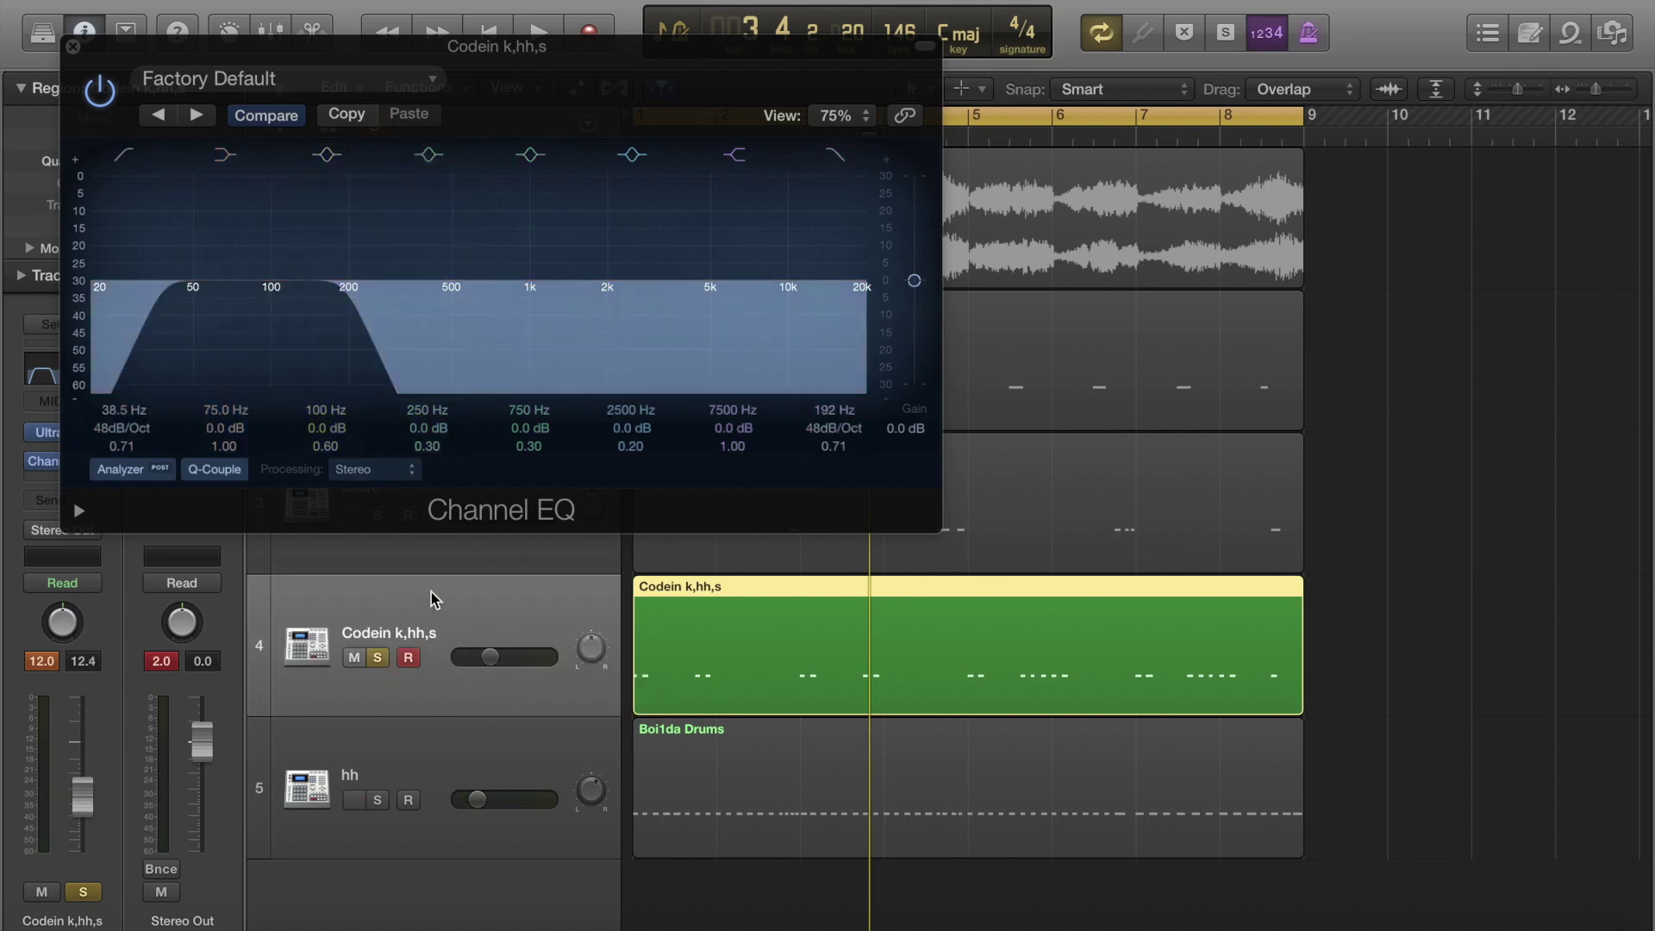
pyautogui.moveTo(367, 311)
pyautogui.mouseDown()
pyautogui.moveTo(896, 343)
pyautogui.moveTo(488, 314)
pyautogui.moveTo(345, 334)
pyautogui.mouseUp()
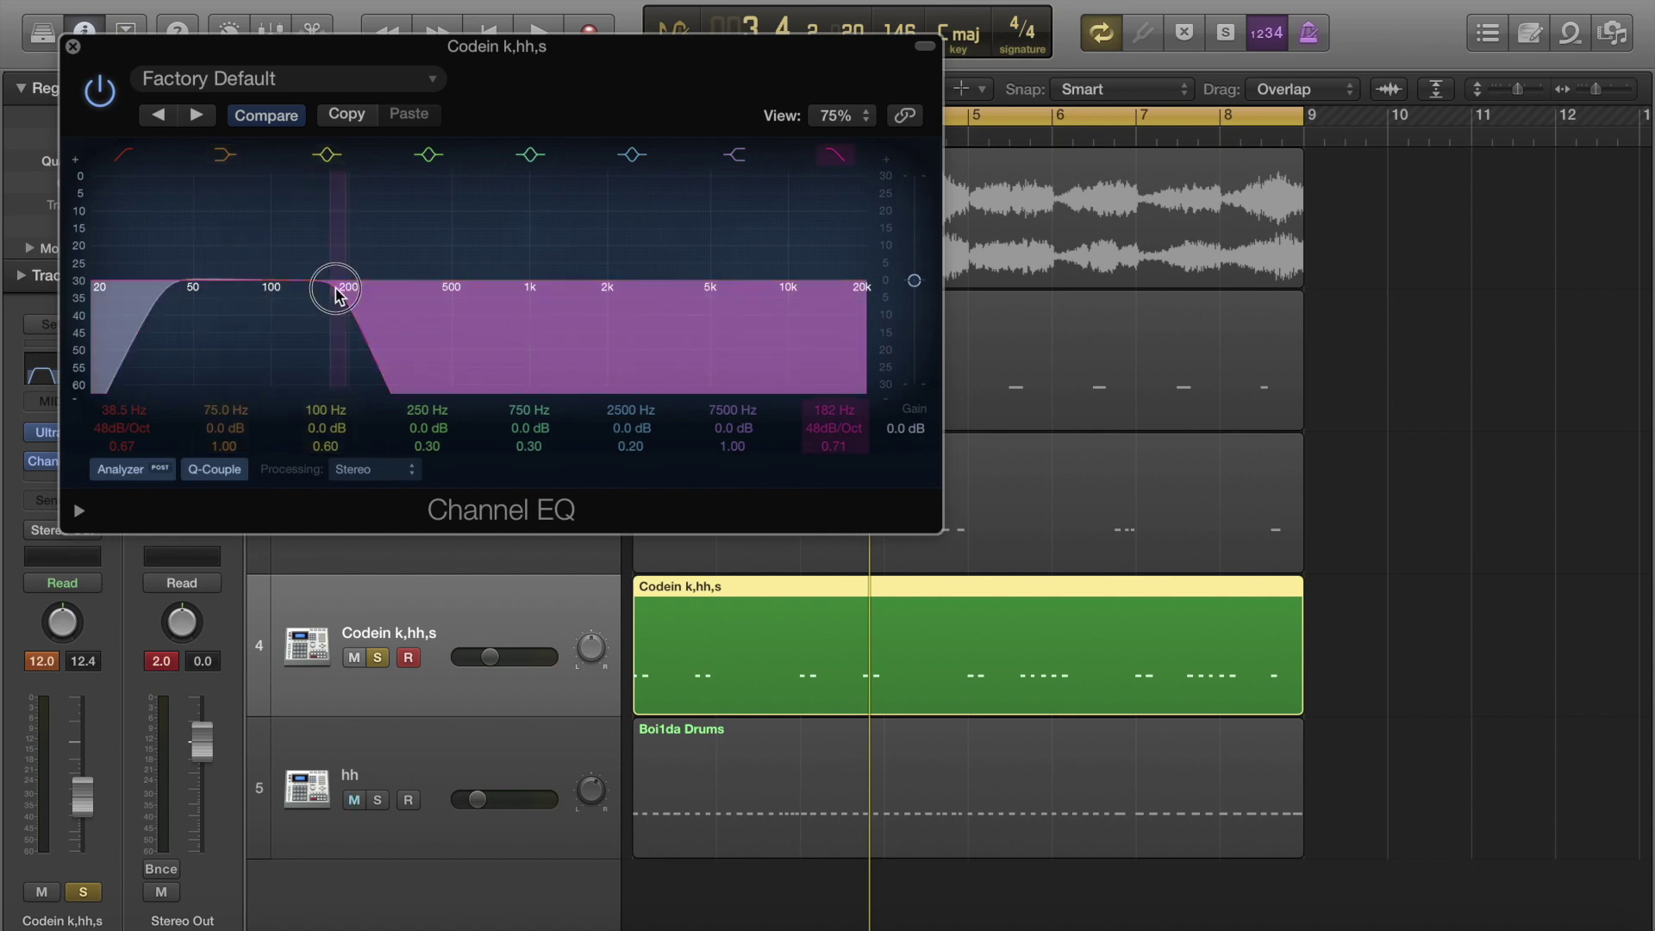
pyautogui.press('space')
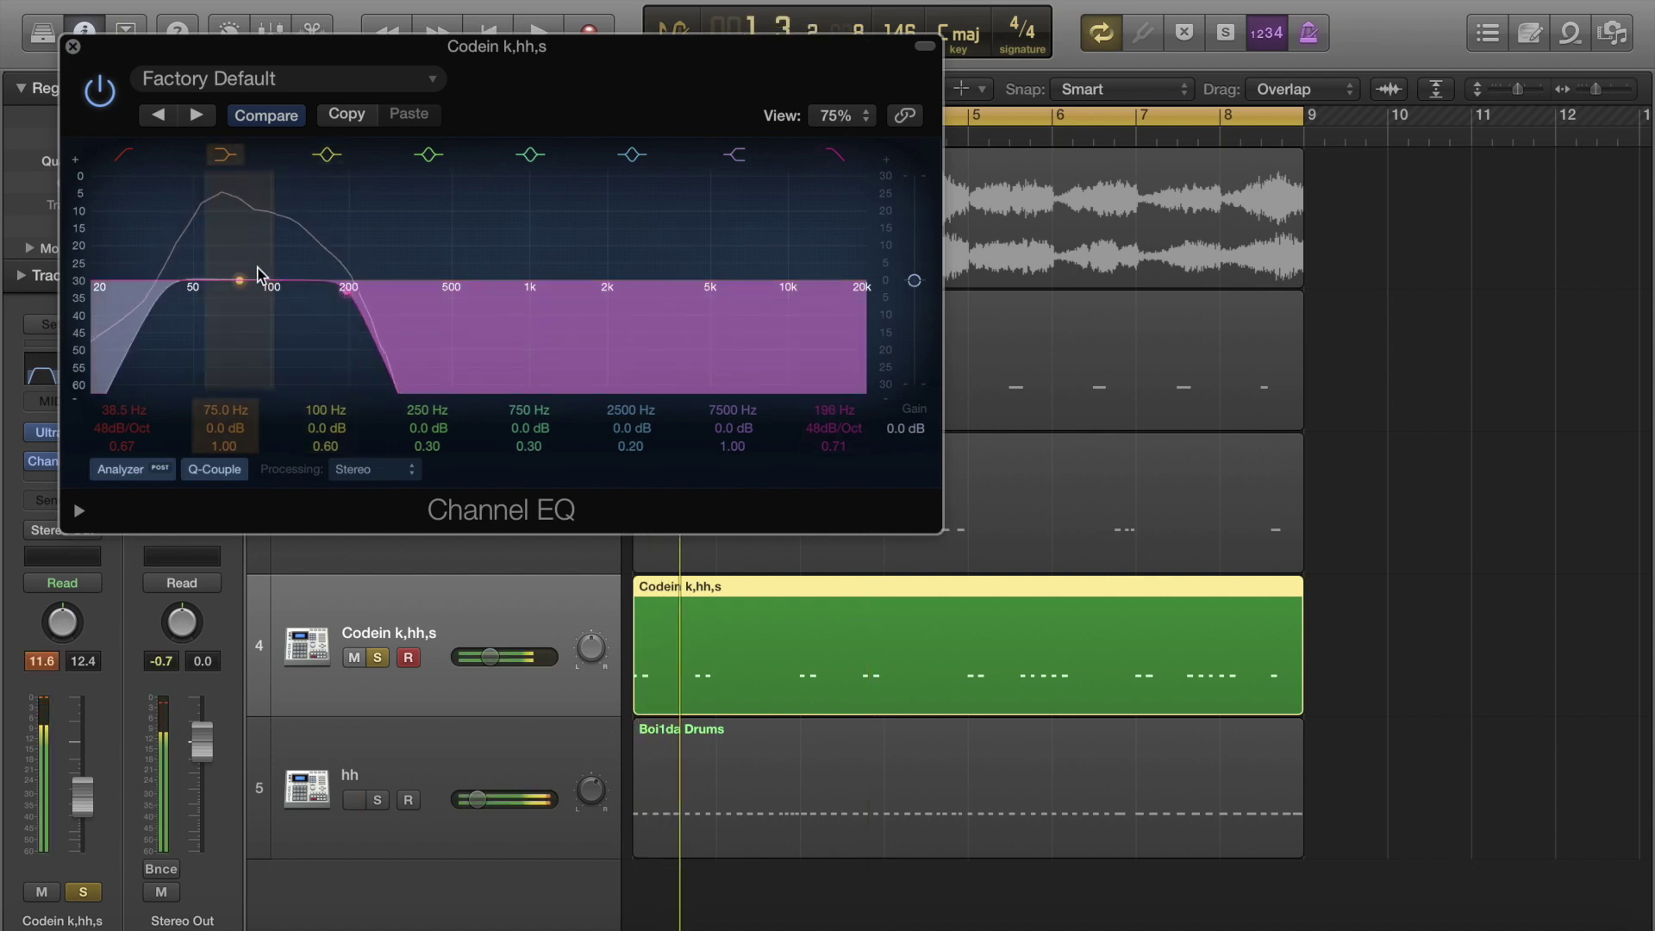
pyautogui.moveTo(167, 293); pyautogui.dragTo(166, 289)
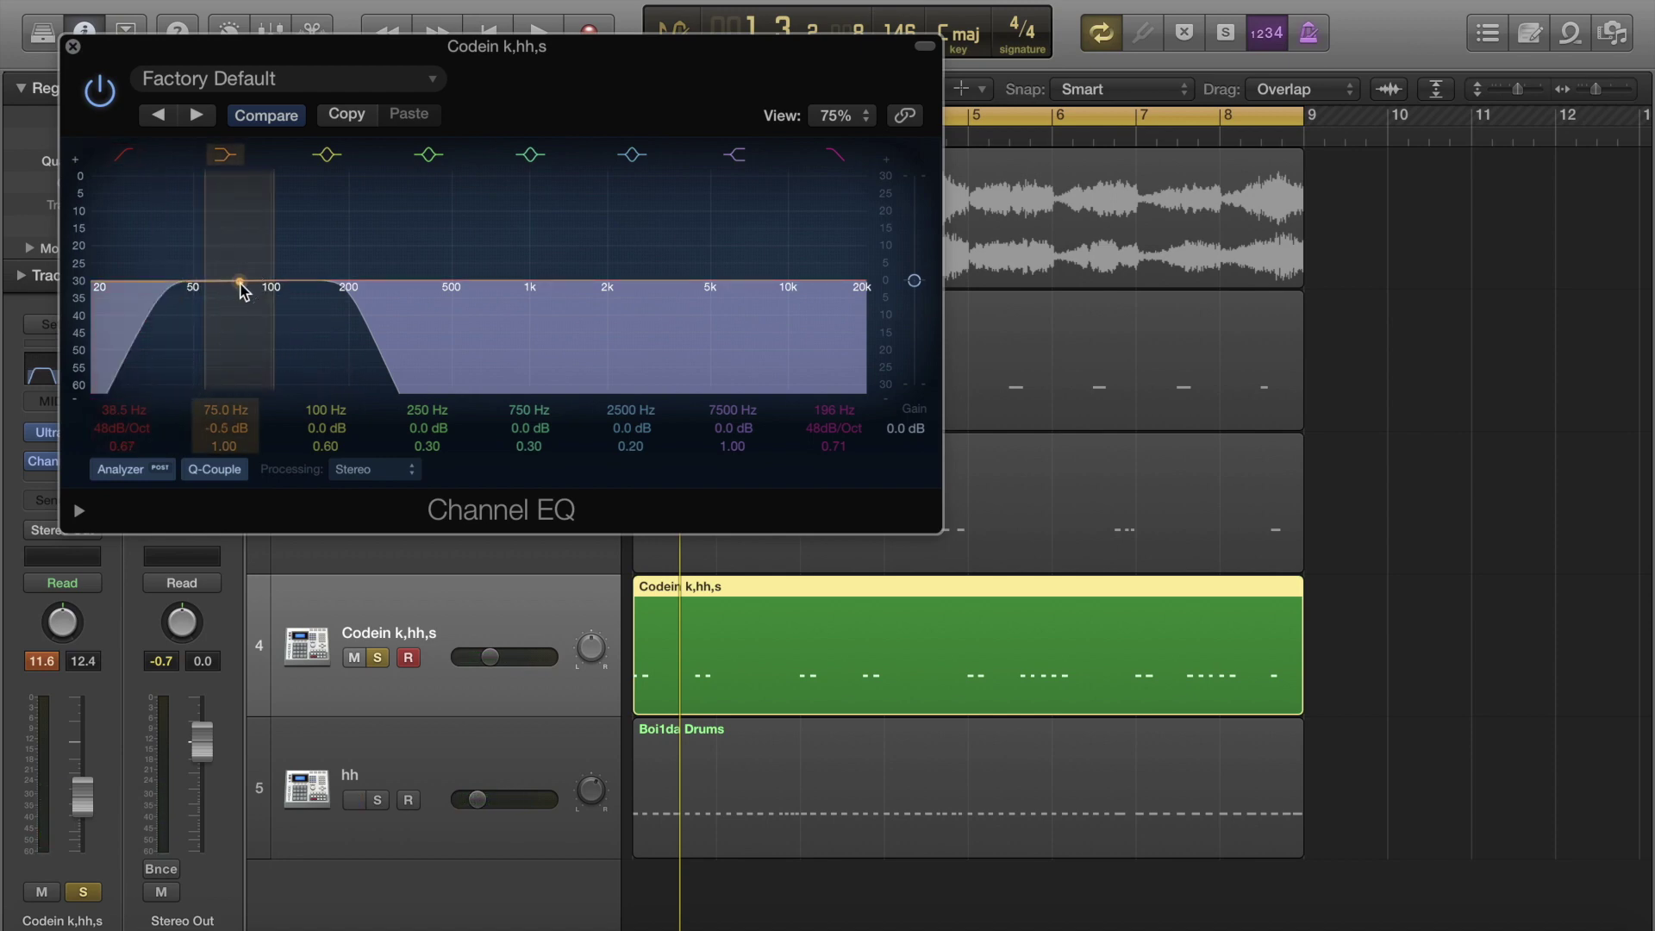
pyautogui.press('space')
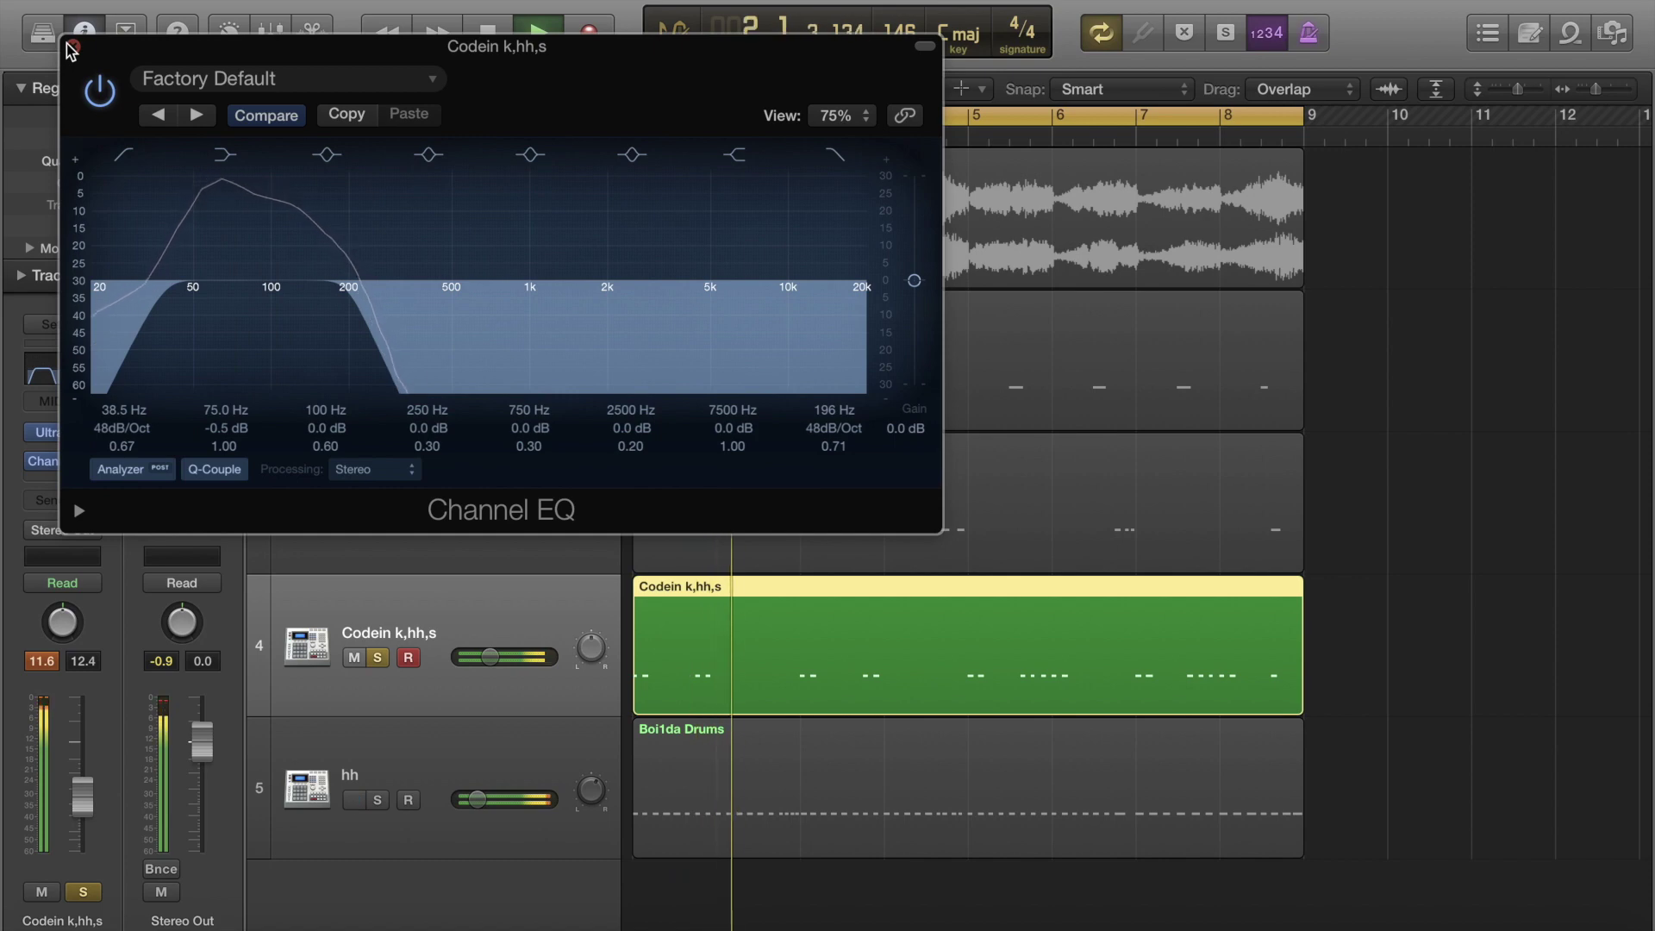
pyautogui.press('space')
pyautogui.click(73, 47)
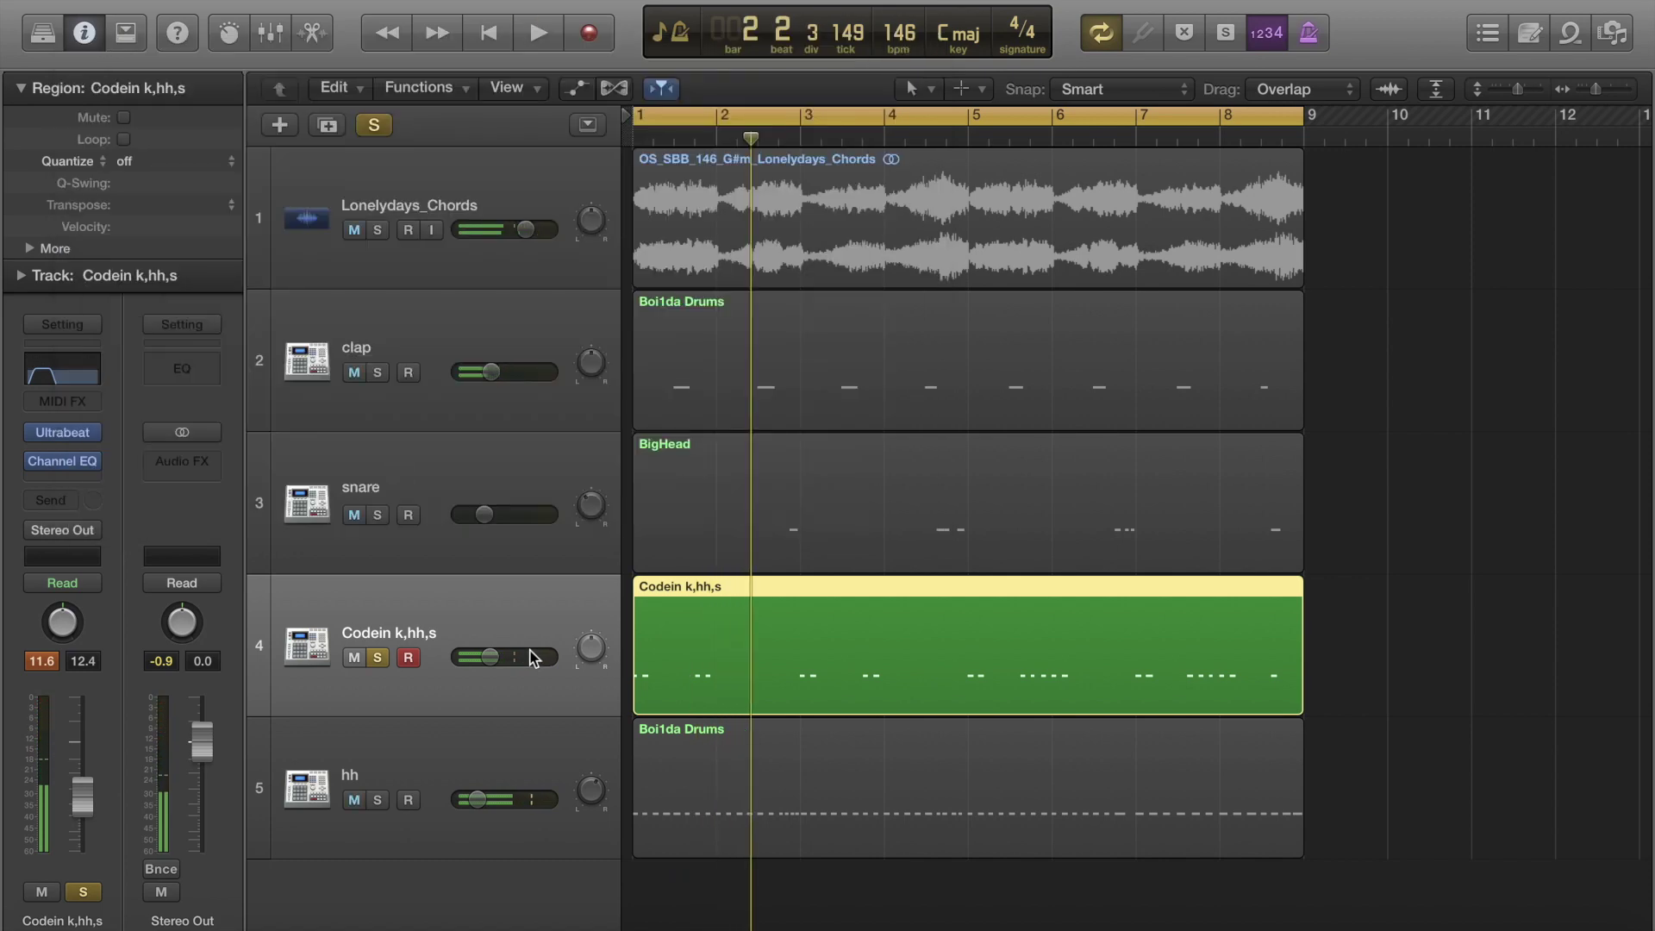
# Rename the Codein k,hh,s track to kick, move it to the bottom, and move clap to row 4.
pyautogui.hotkey('shift', 'n')
pyautogui.write('kick')
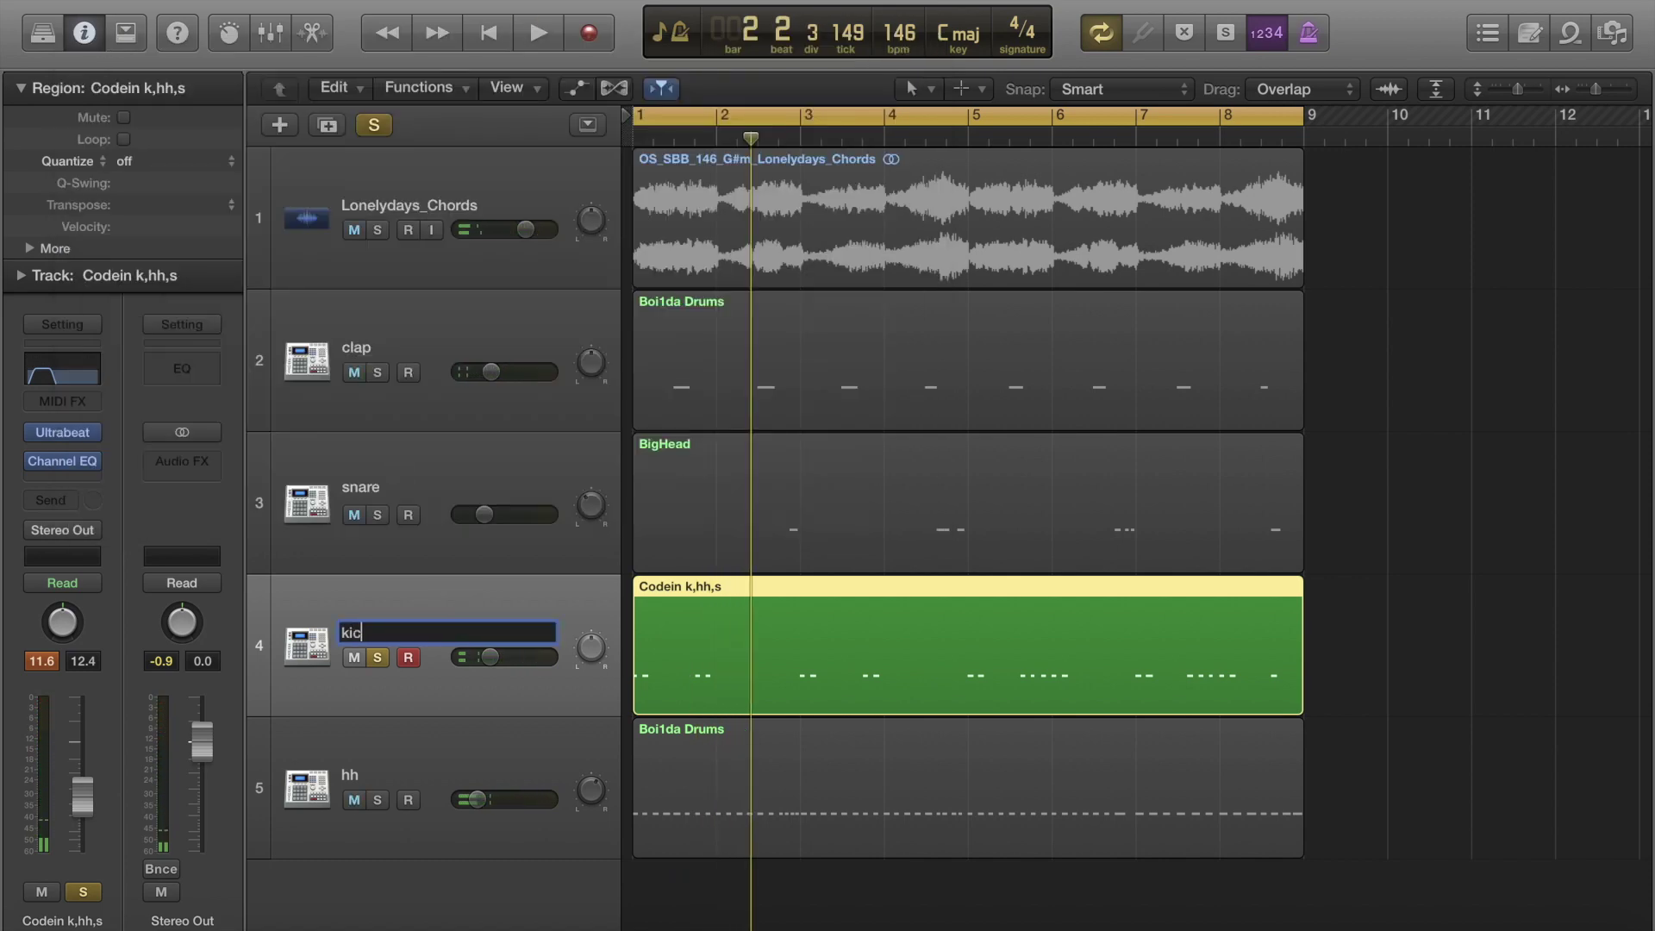
pyautogui.press('Return')
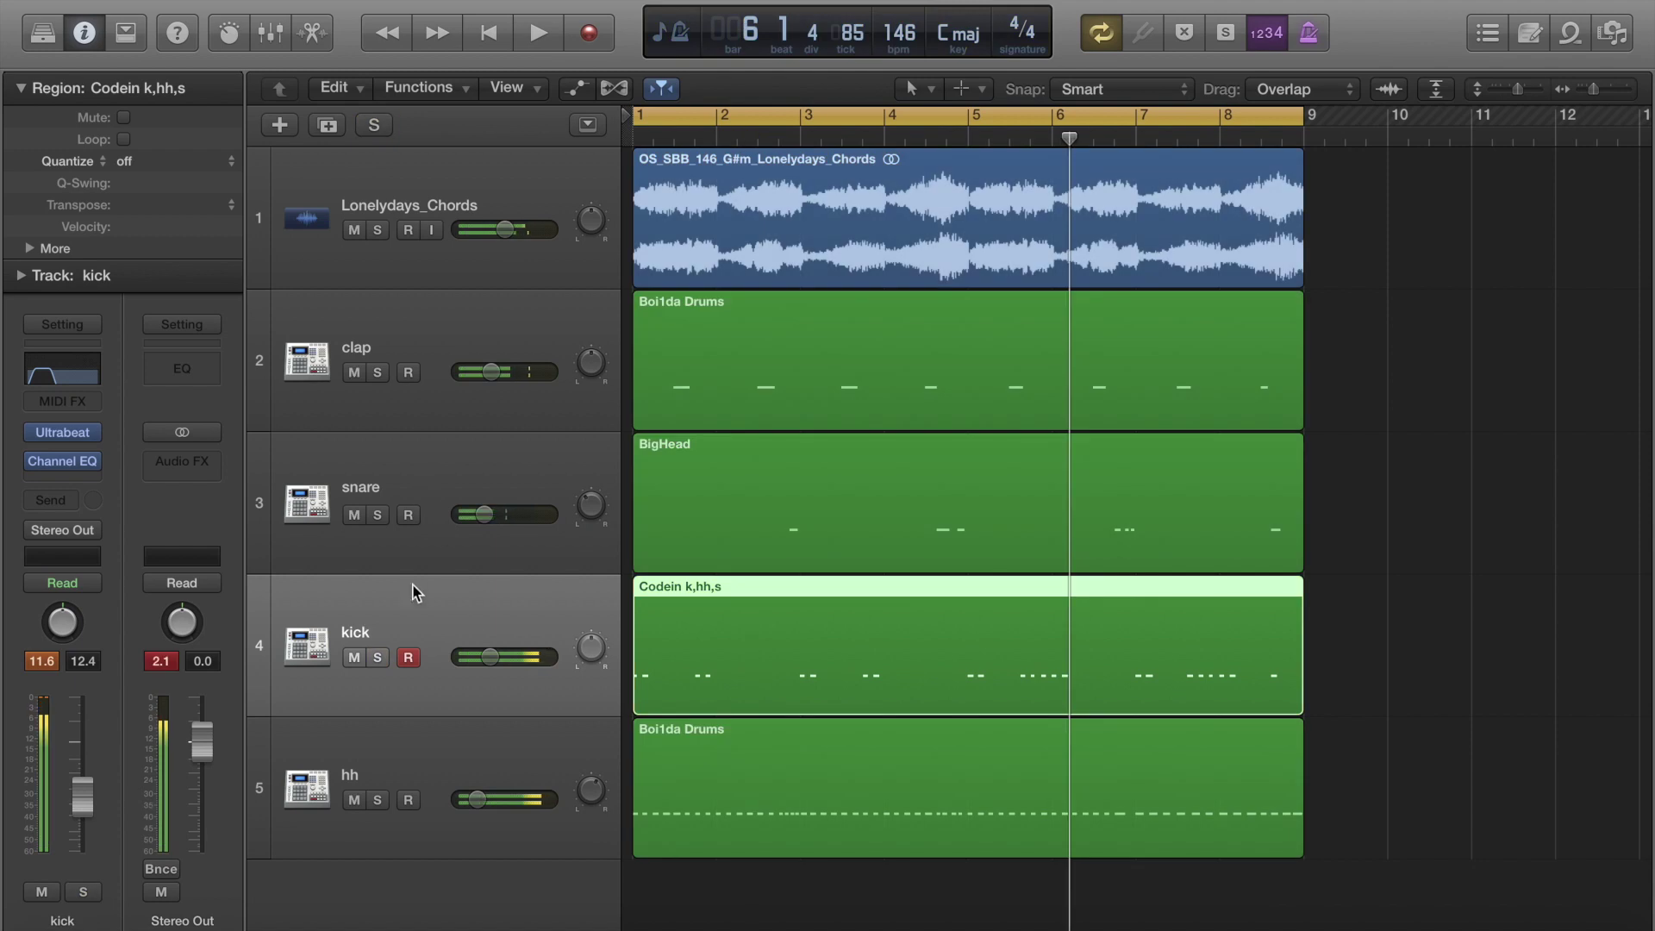
pyautogui.moveTo(413, 593); pyautogui.dragTo(406, 813)
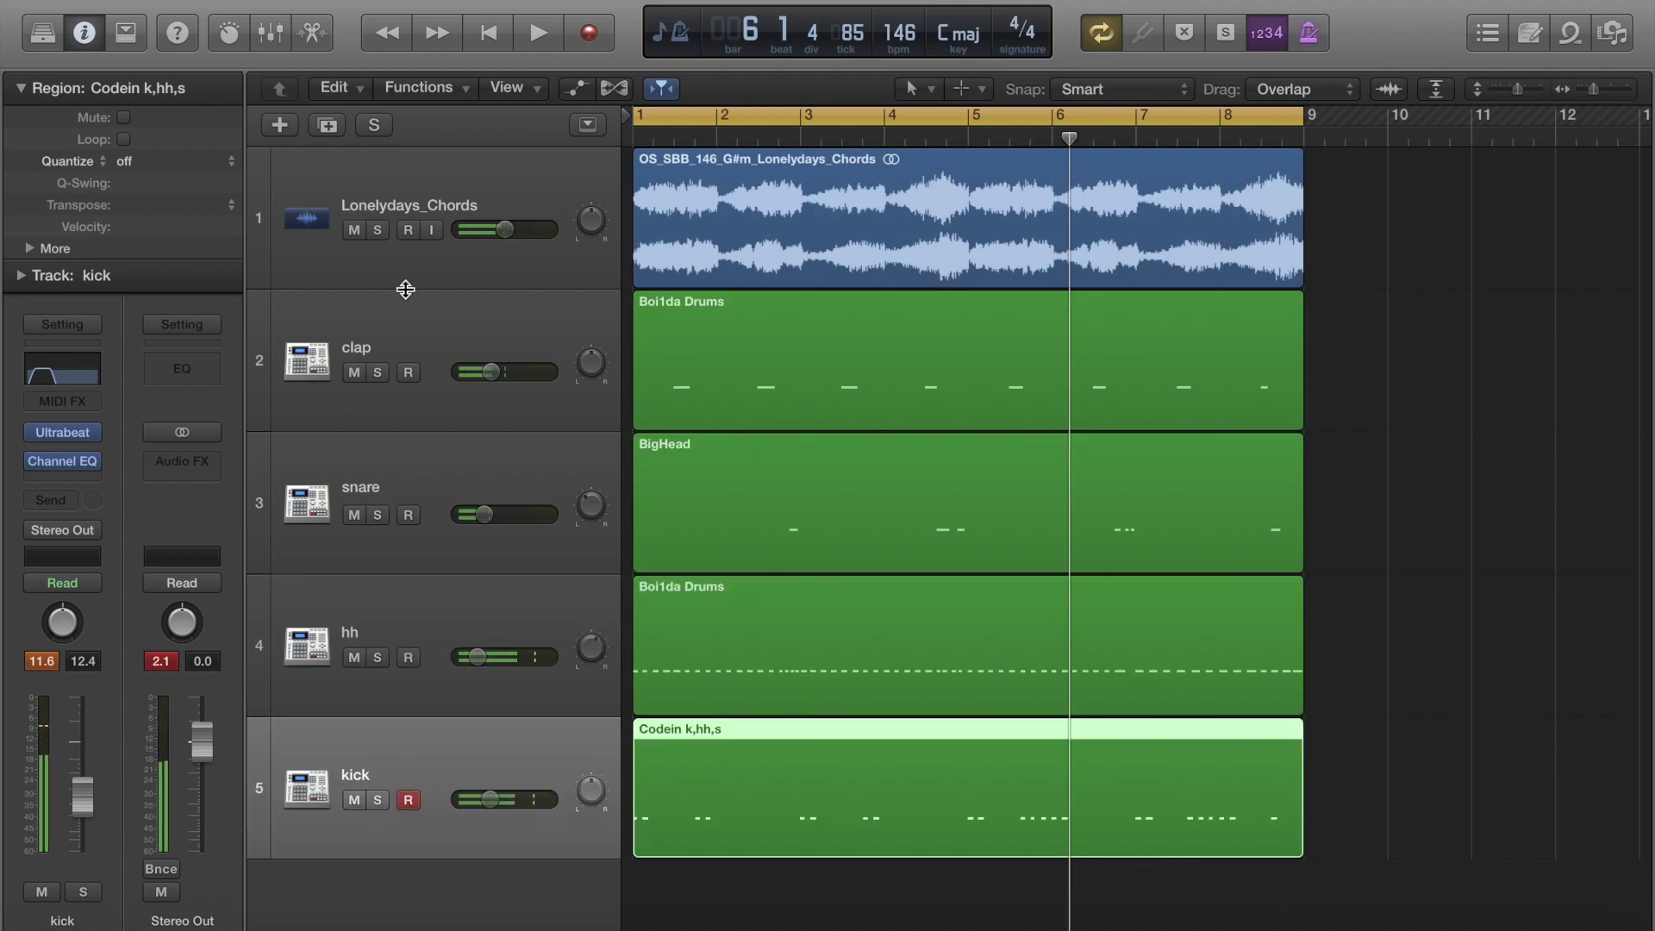
pyautogui.moveTo(406, 310); pyautogui.dragTo(406, 638)
# Add an EXS24 sampler track loaded with boi1da 808 C, then bring up the Splice page.
pyautogui.click(281, 125)
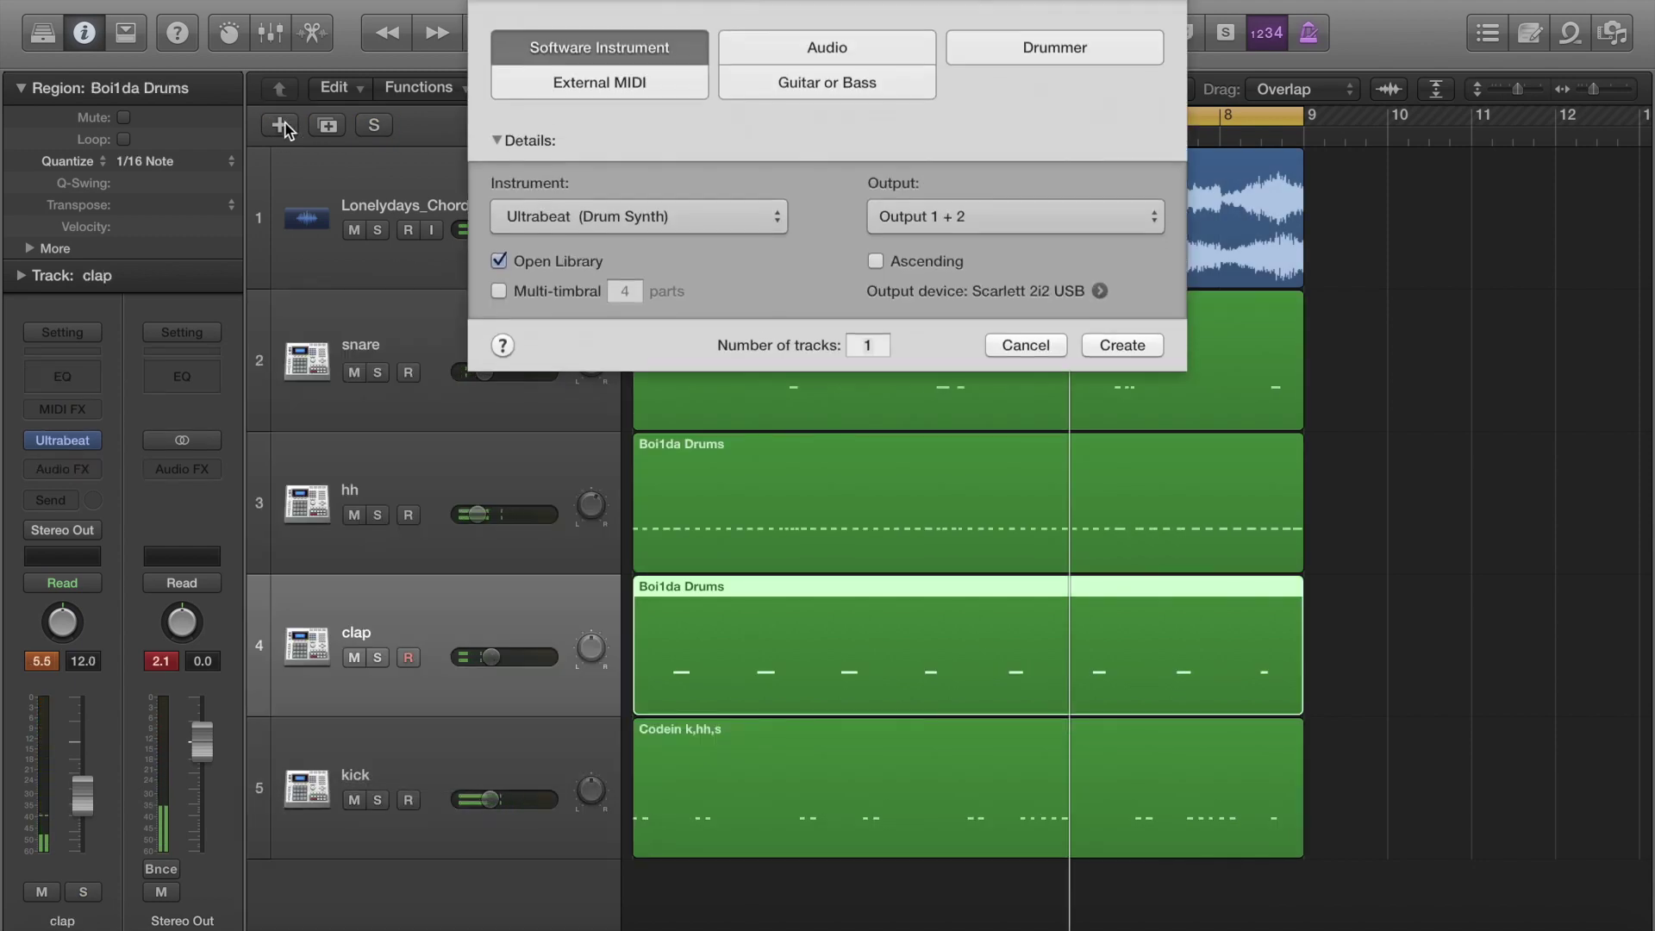
pyautogui.click(764, 229)
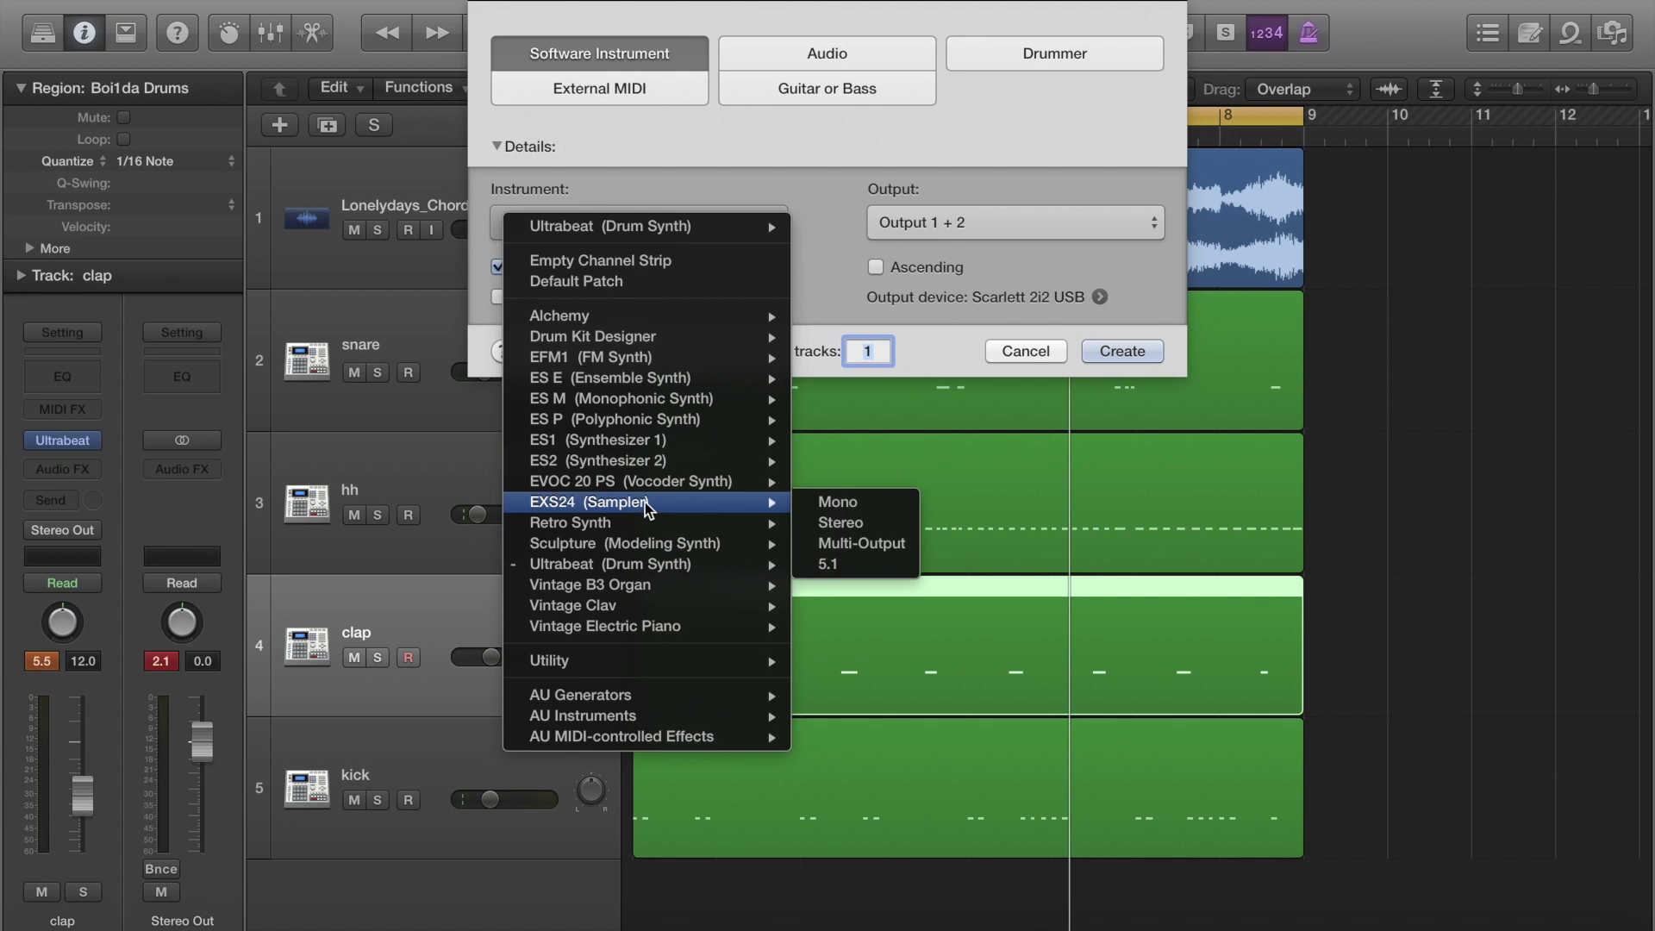
pyautogui.moveTo(791, 514)
pyautogui.click(840, 523)
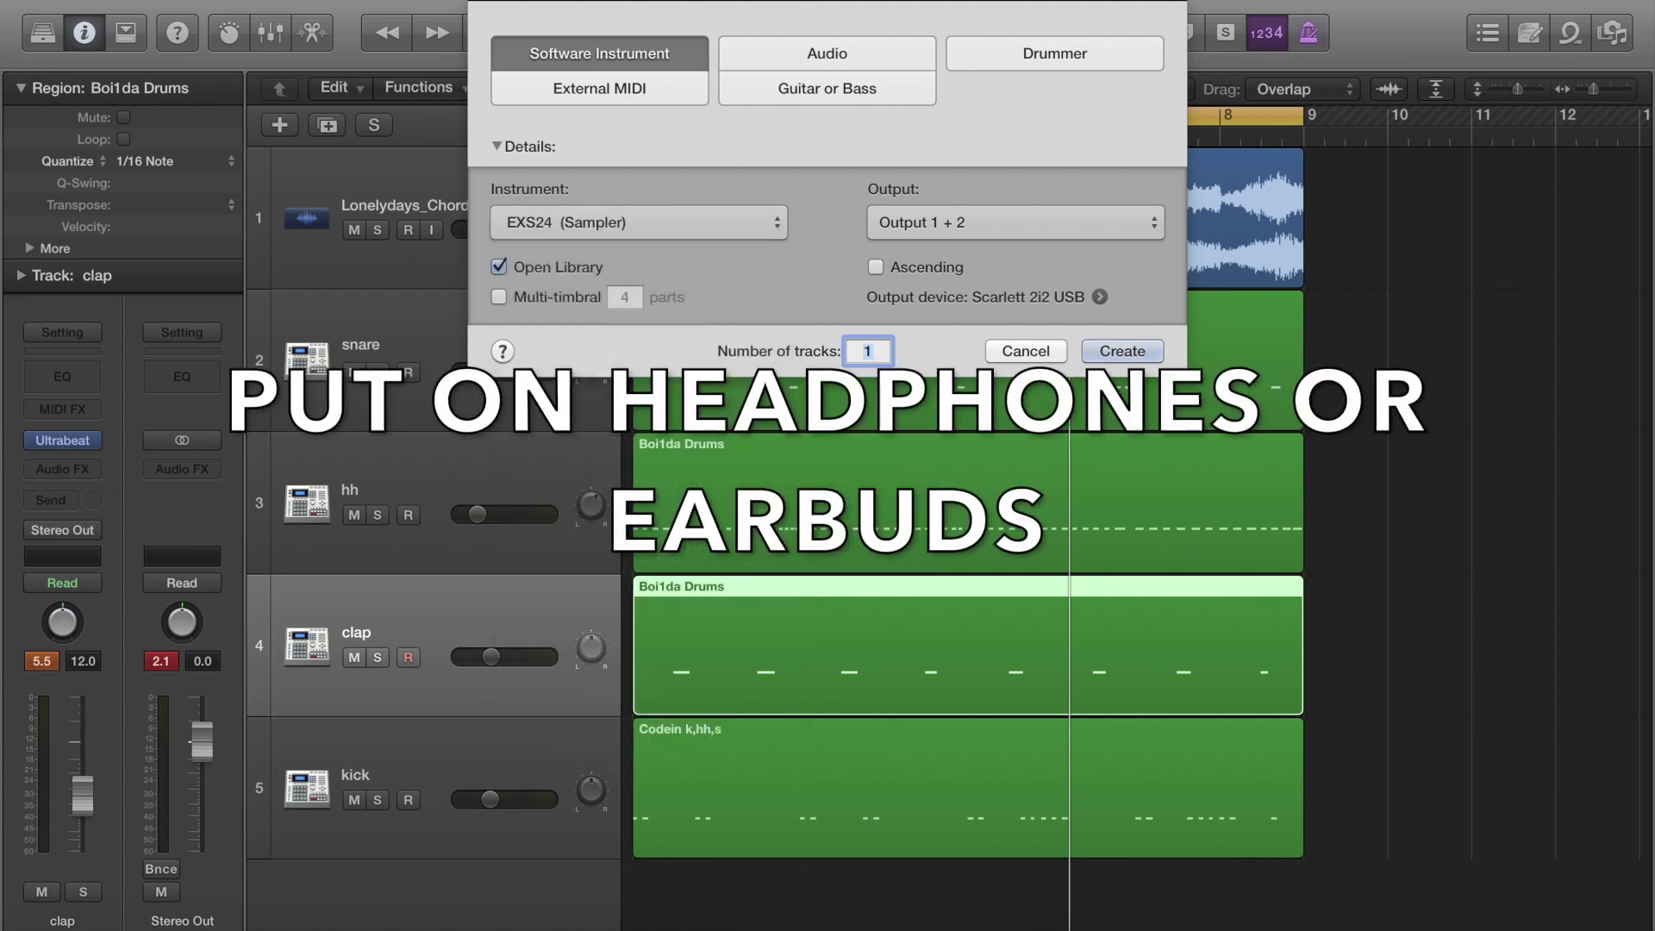
pyautogui.click(1121, 351)
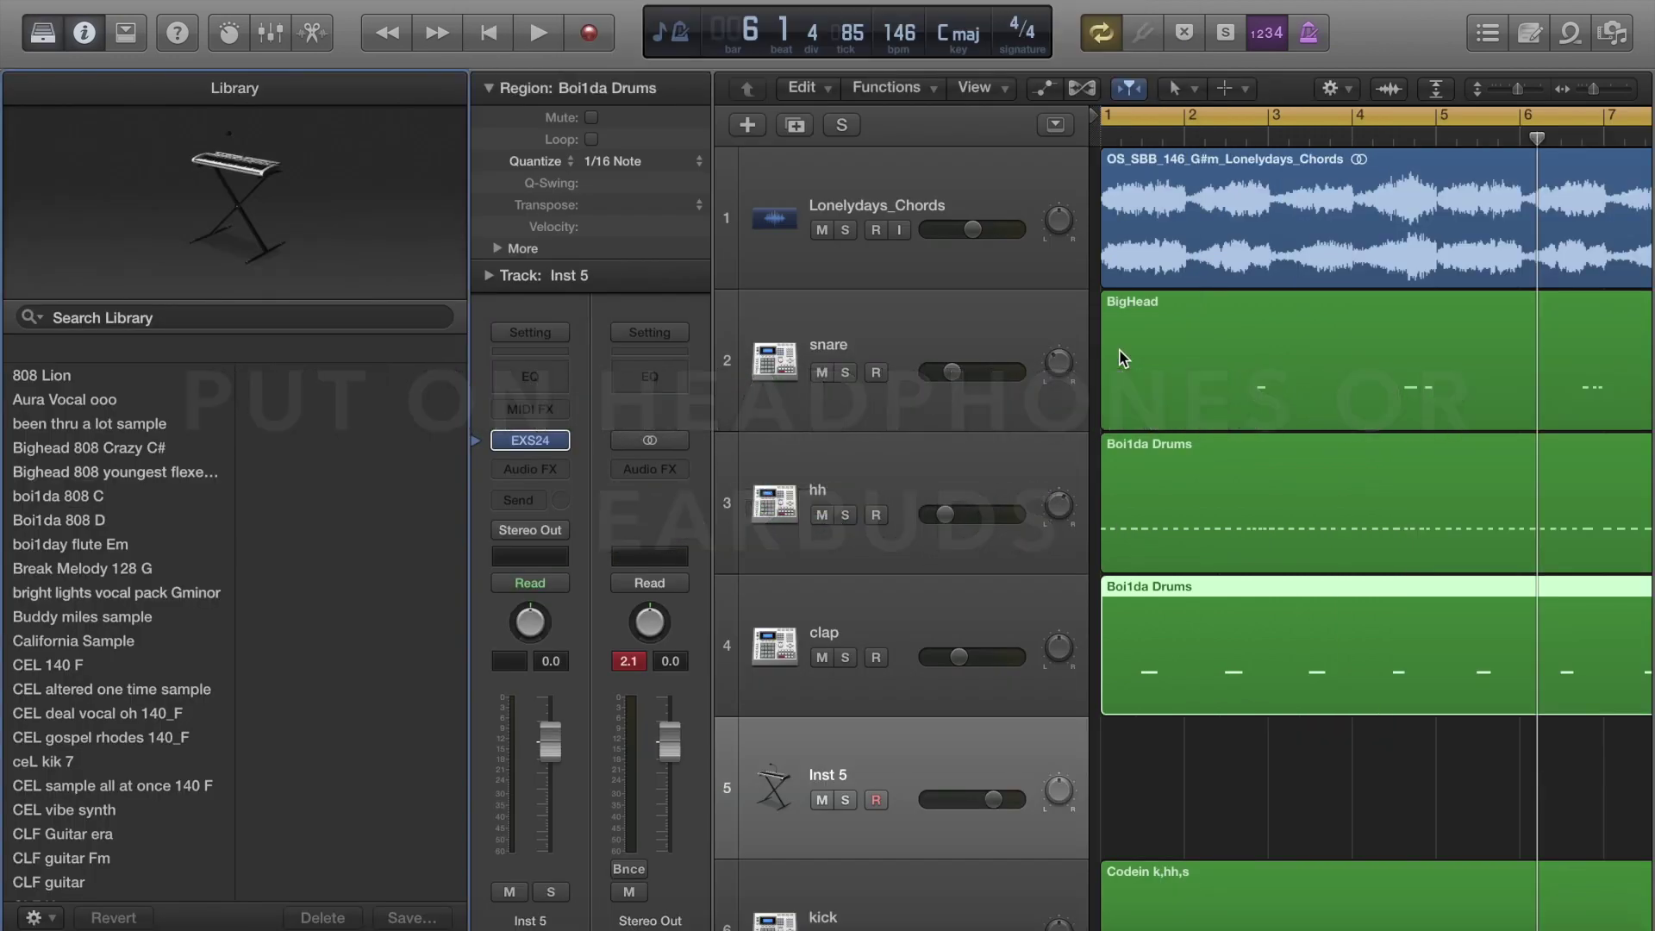
pyautogui.click(1123, 358)
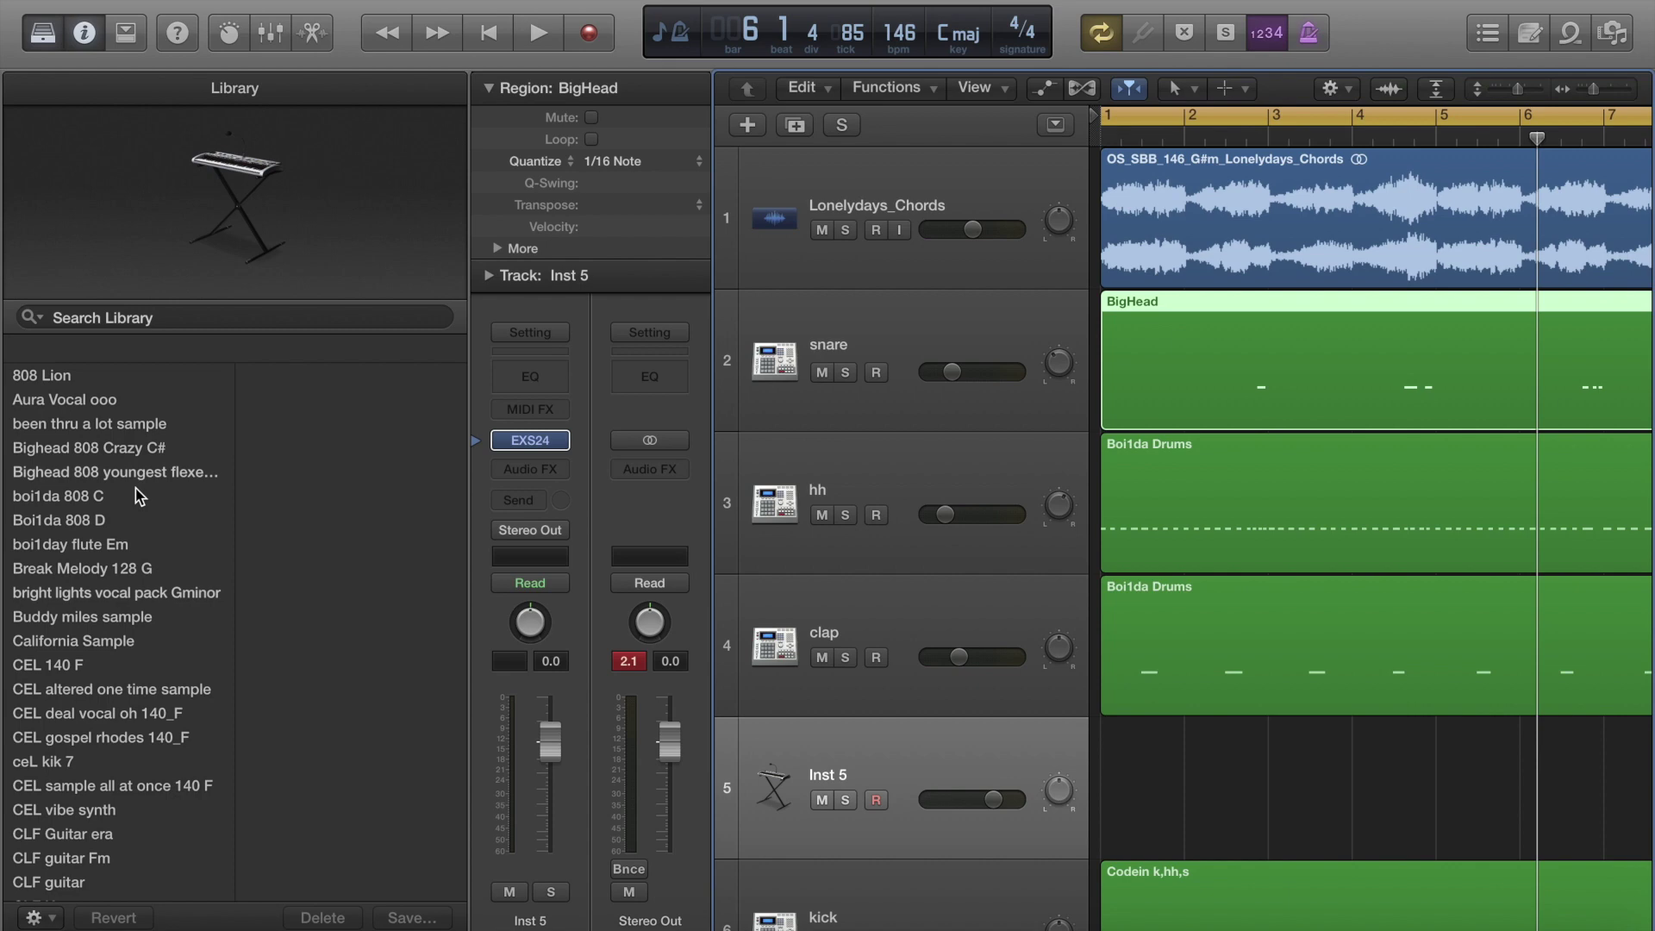
pyautogui.click(128, 502)
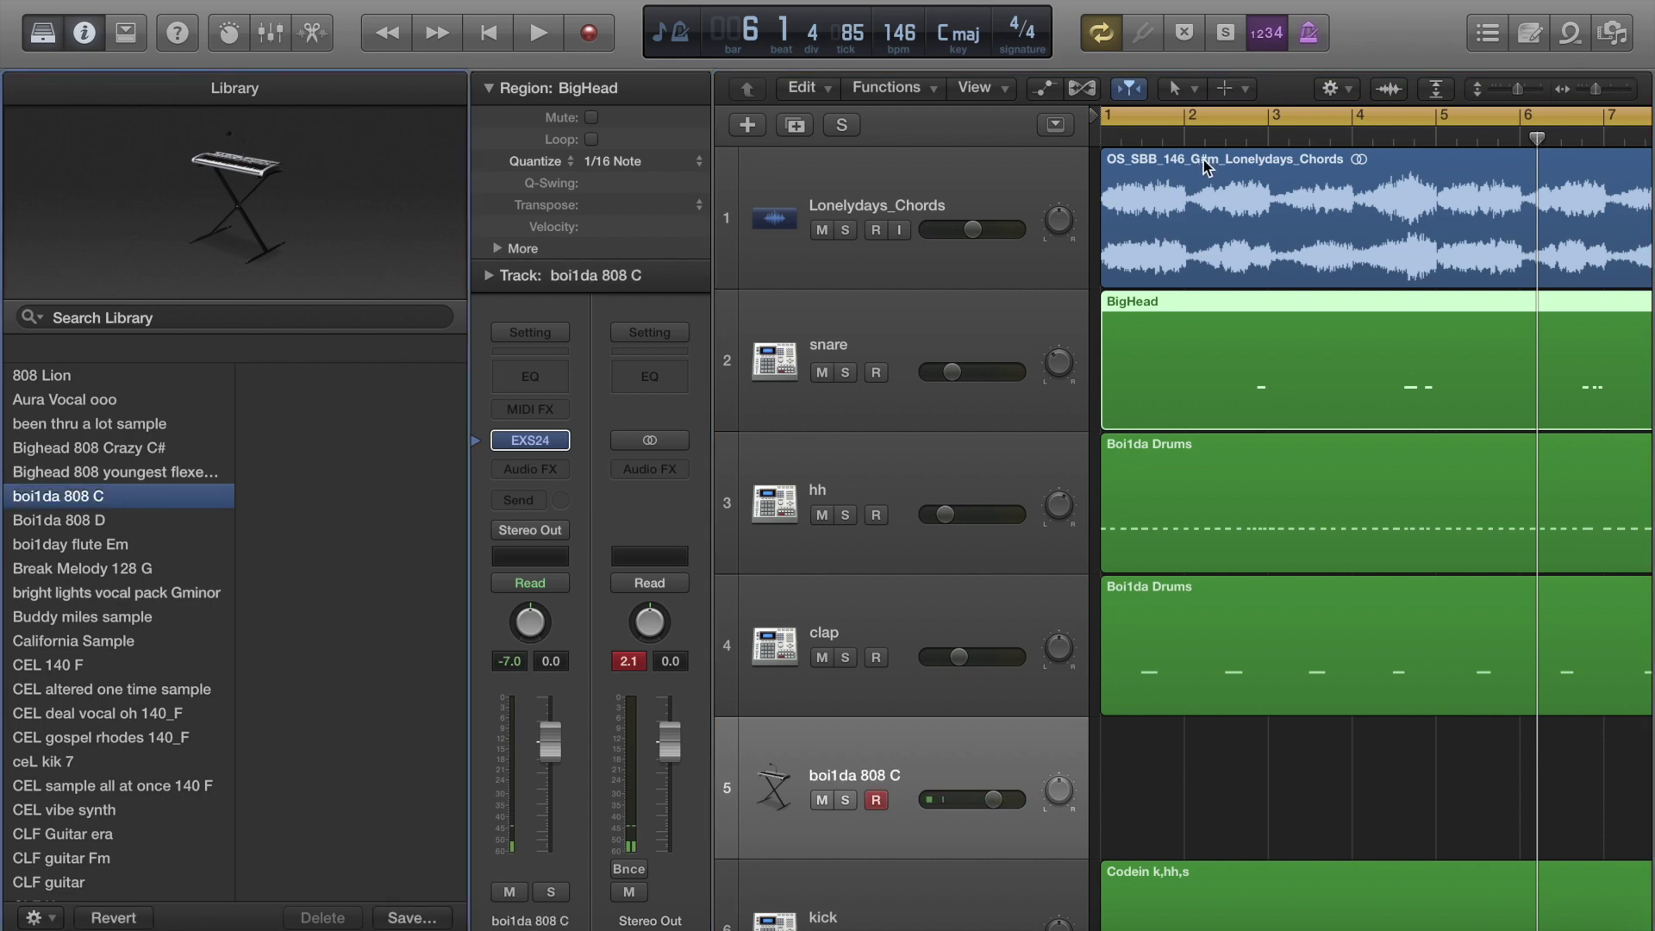
pyautogui.hotkey('ctrl', 'Up')
pyautogui.click(436, 721)
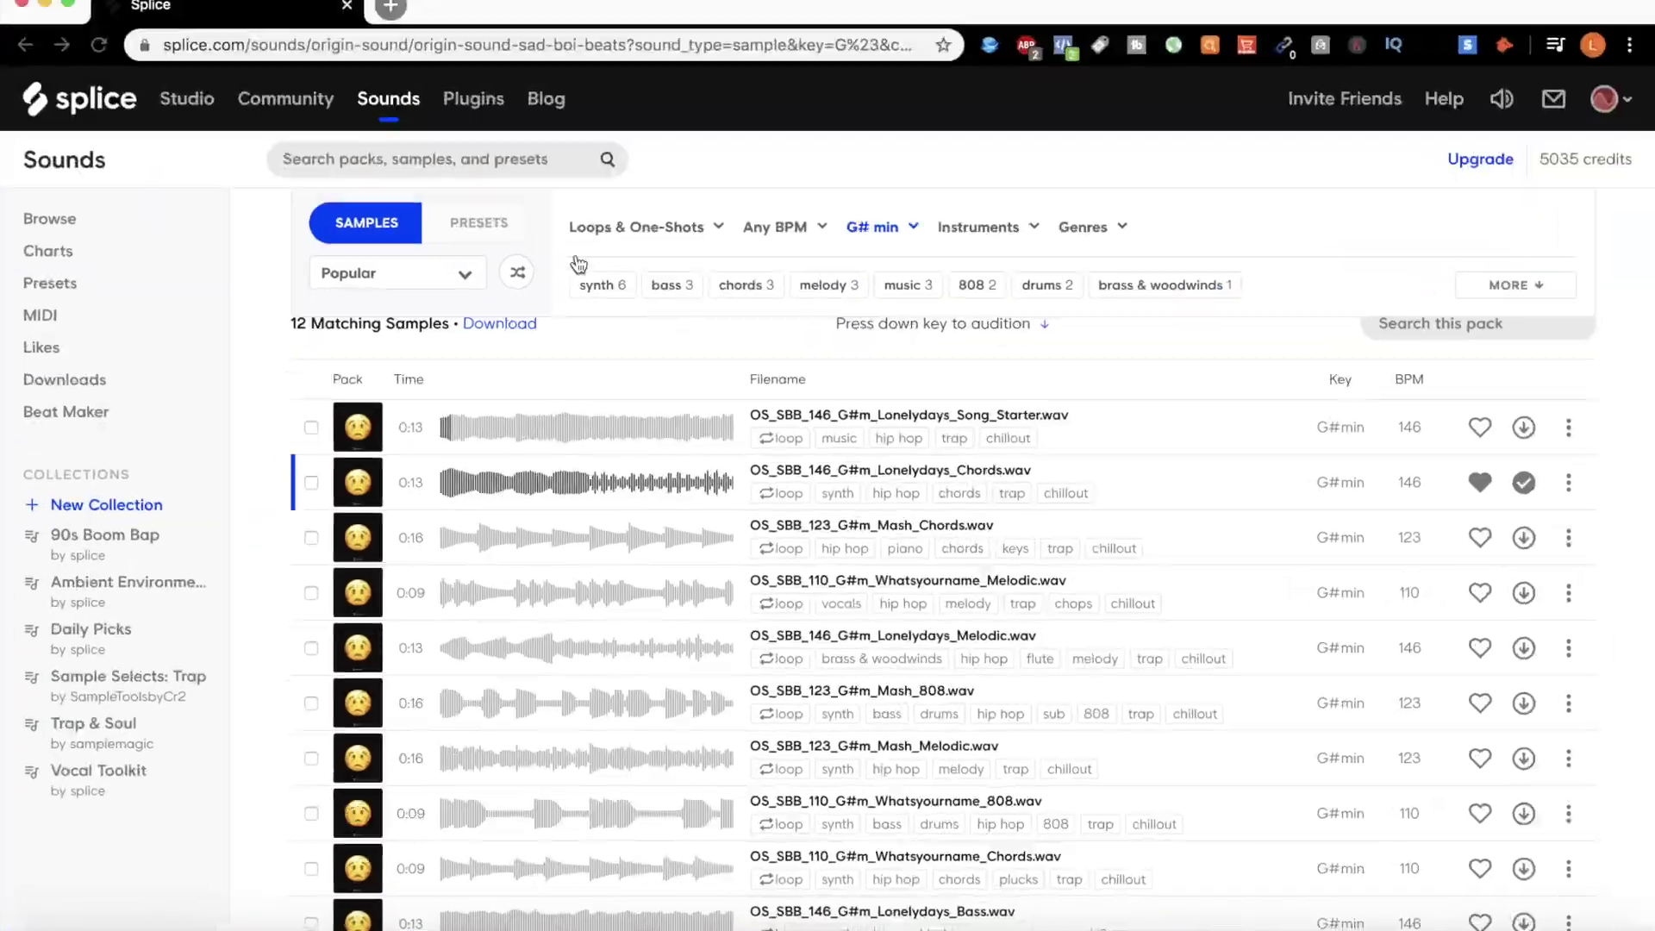
# Search Google for 'what notes are in g# minor' and enlarge the G-sharp natural minor scale image.
pyautogui.click(392, 9)
pyautogui.write('goo')
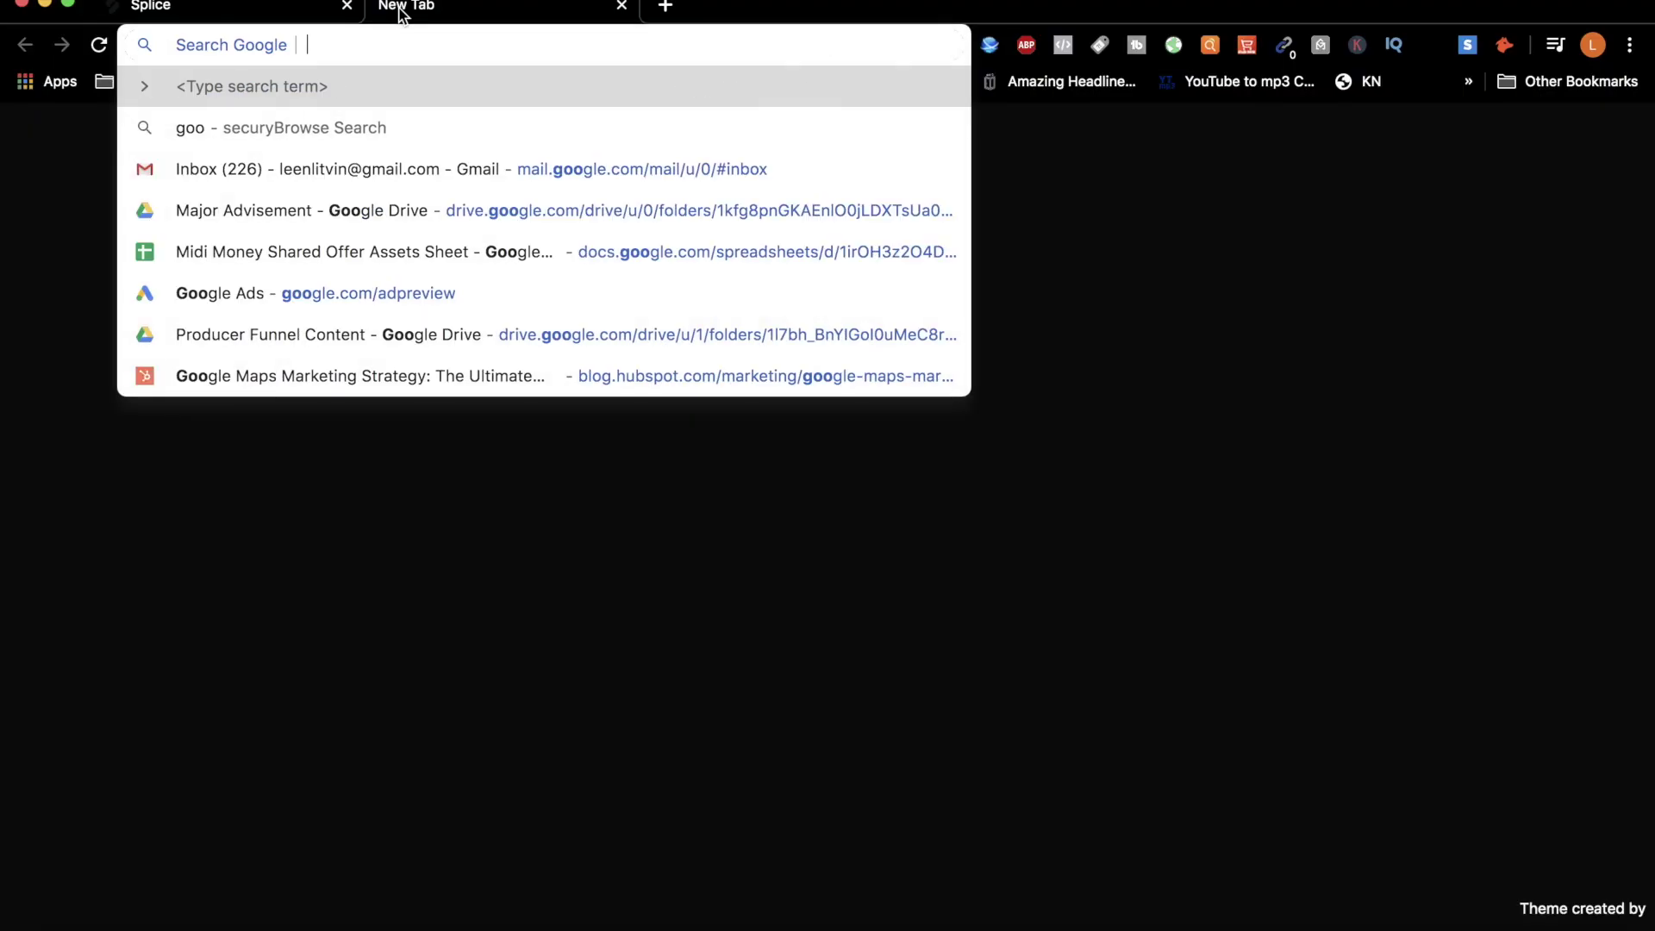
pyautogui.press('BackSpace')
pyautogui.press('BackSpace')
pyautogui.press('BackSpace')
pyautogui.write('what notes ar')
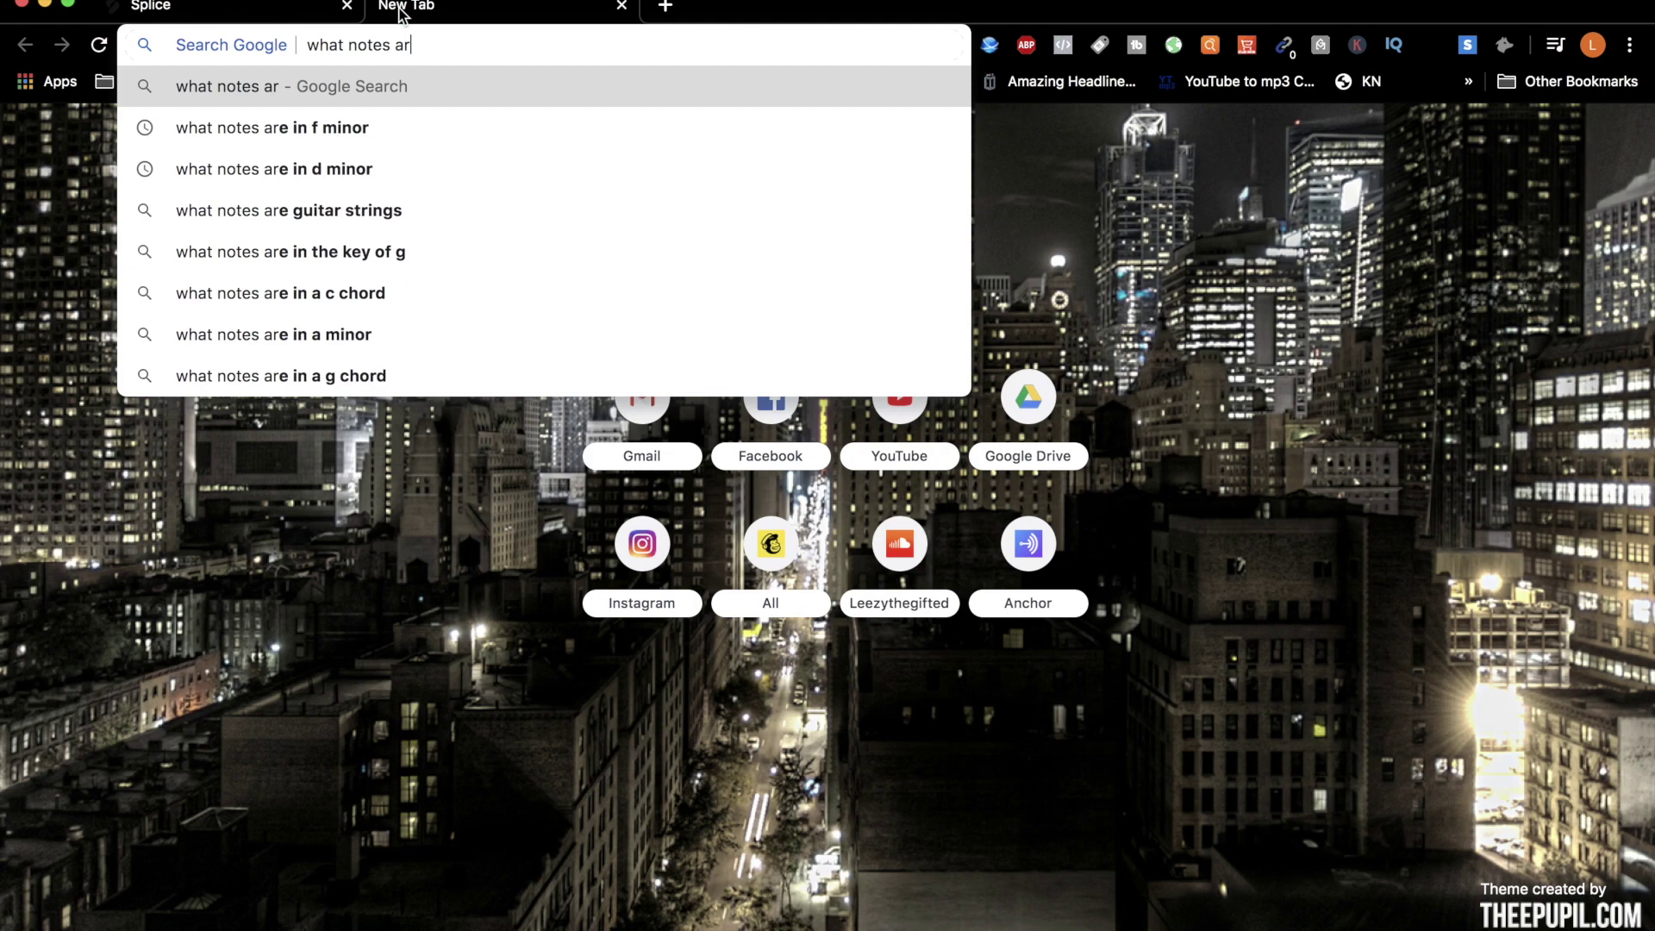
pyautogui.write('e in g#')
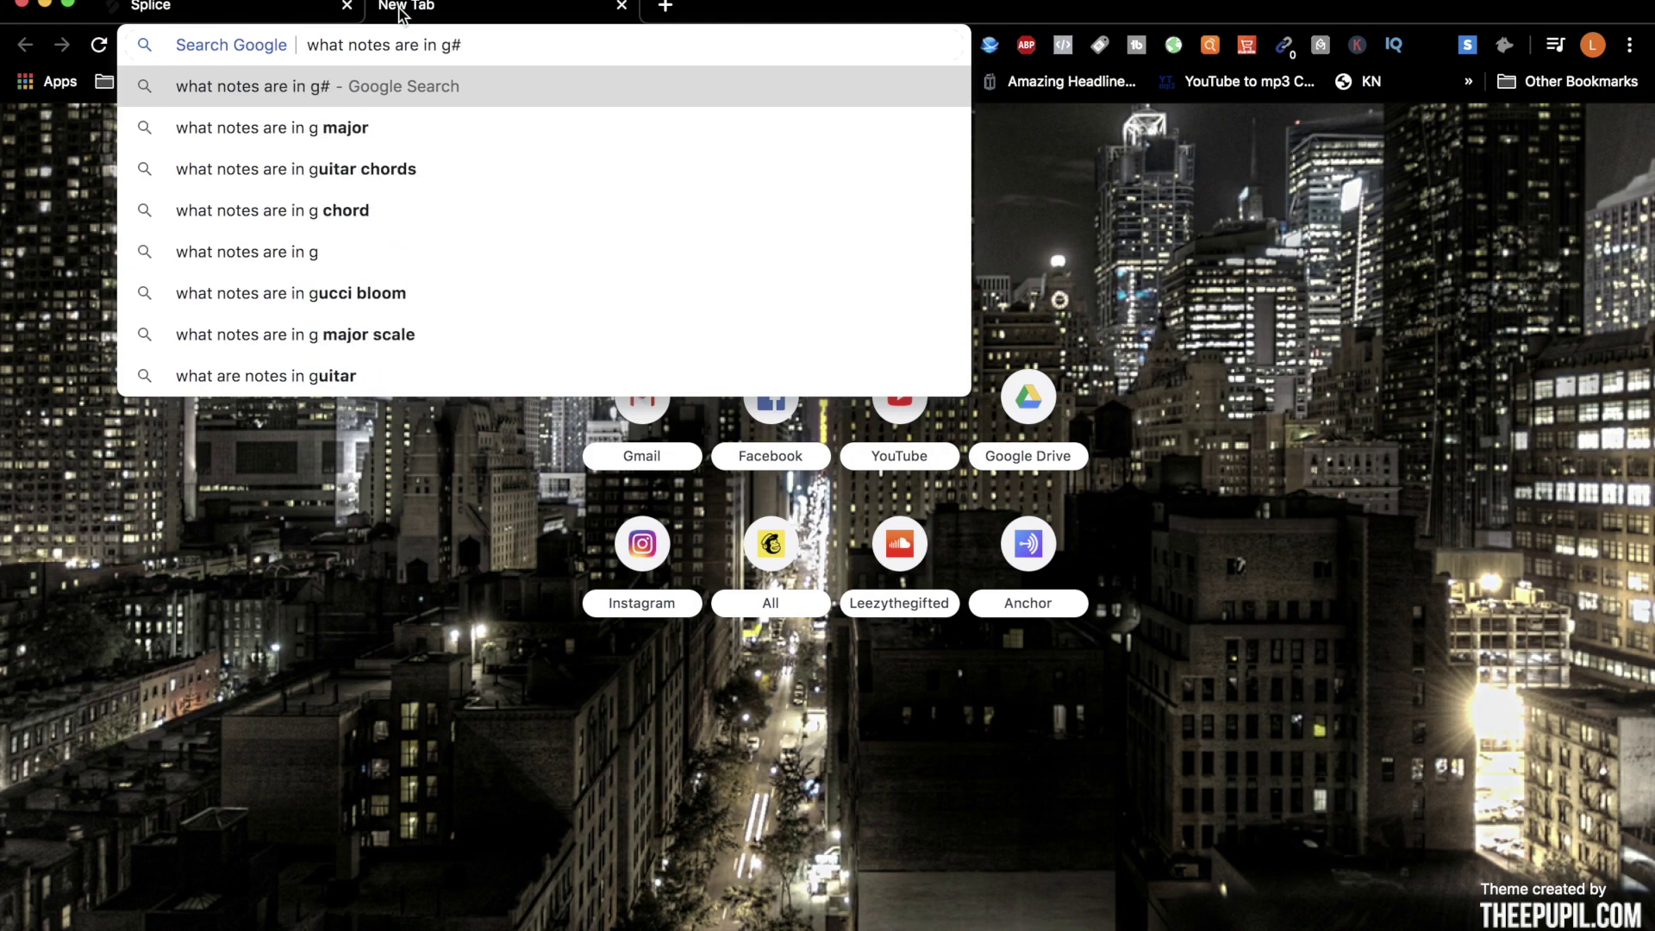
pyautogui.write(' minor')
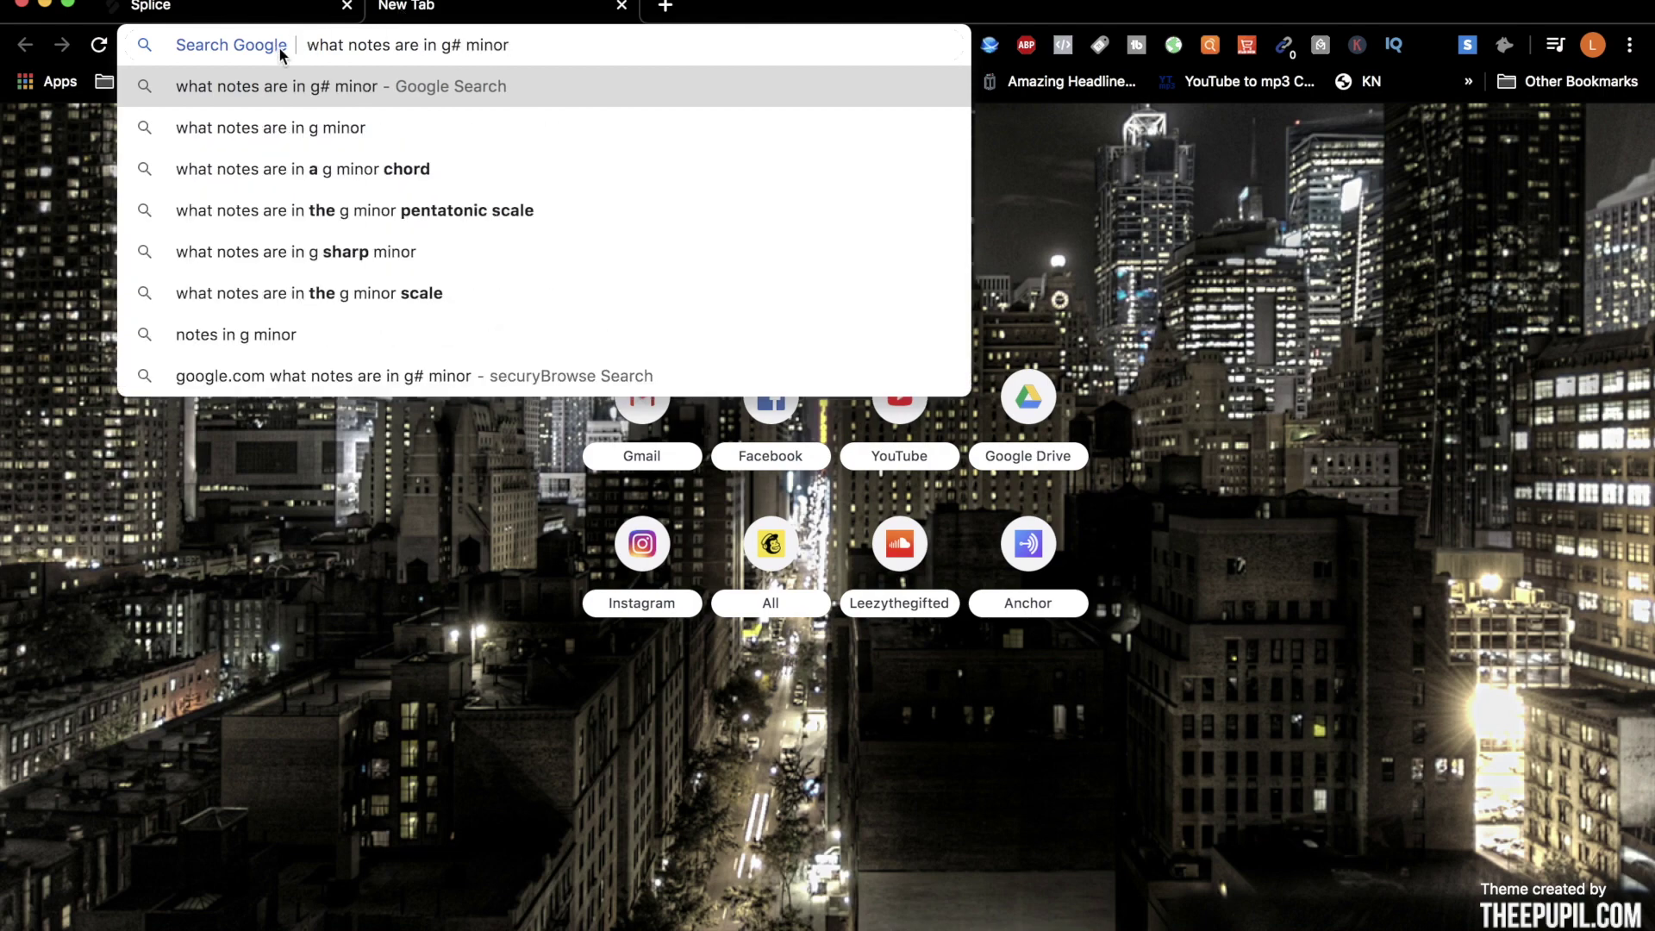
pyautogui.press('Return')
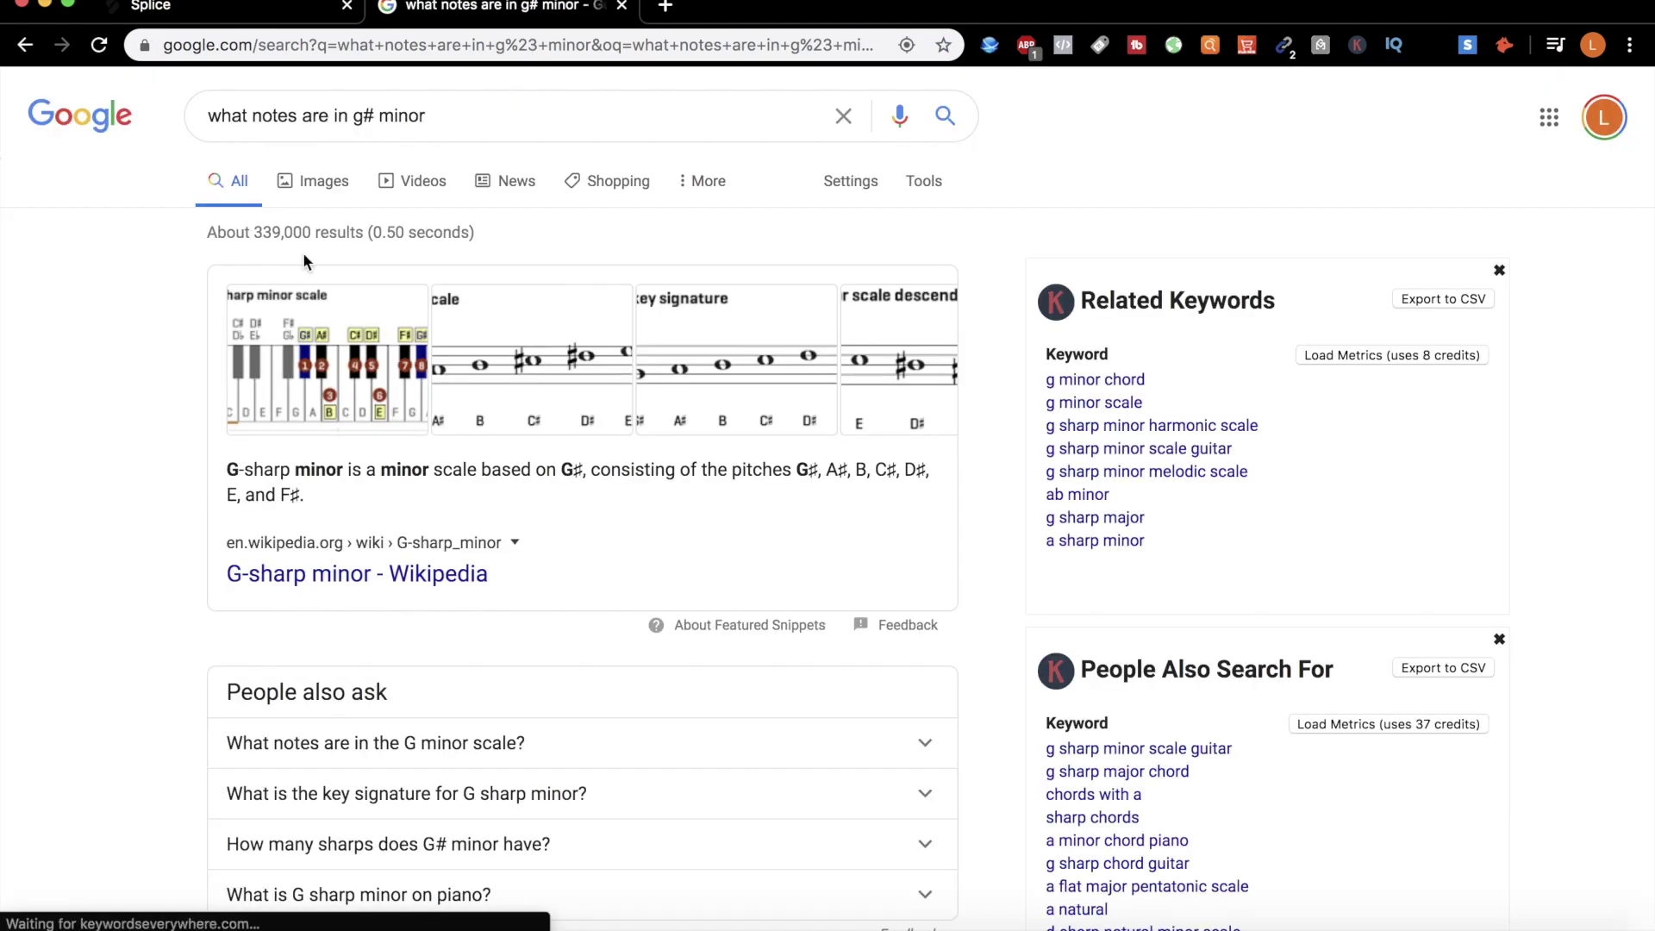
pyautogui.click(308, 193)
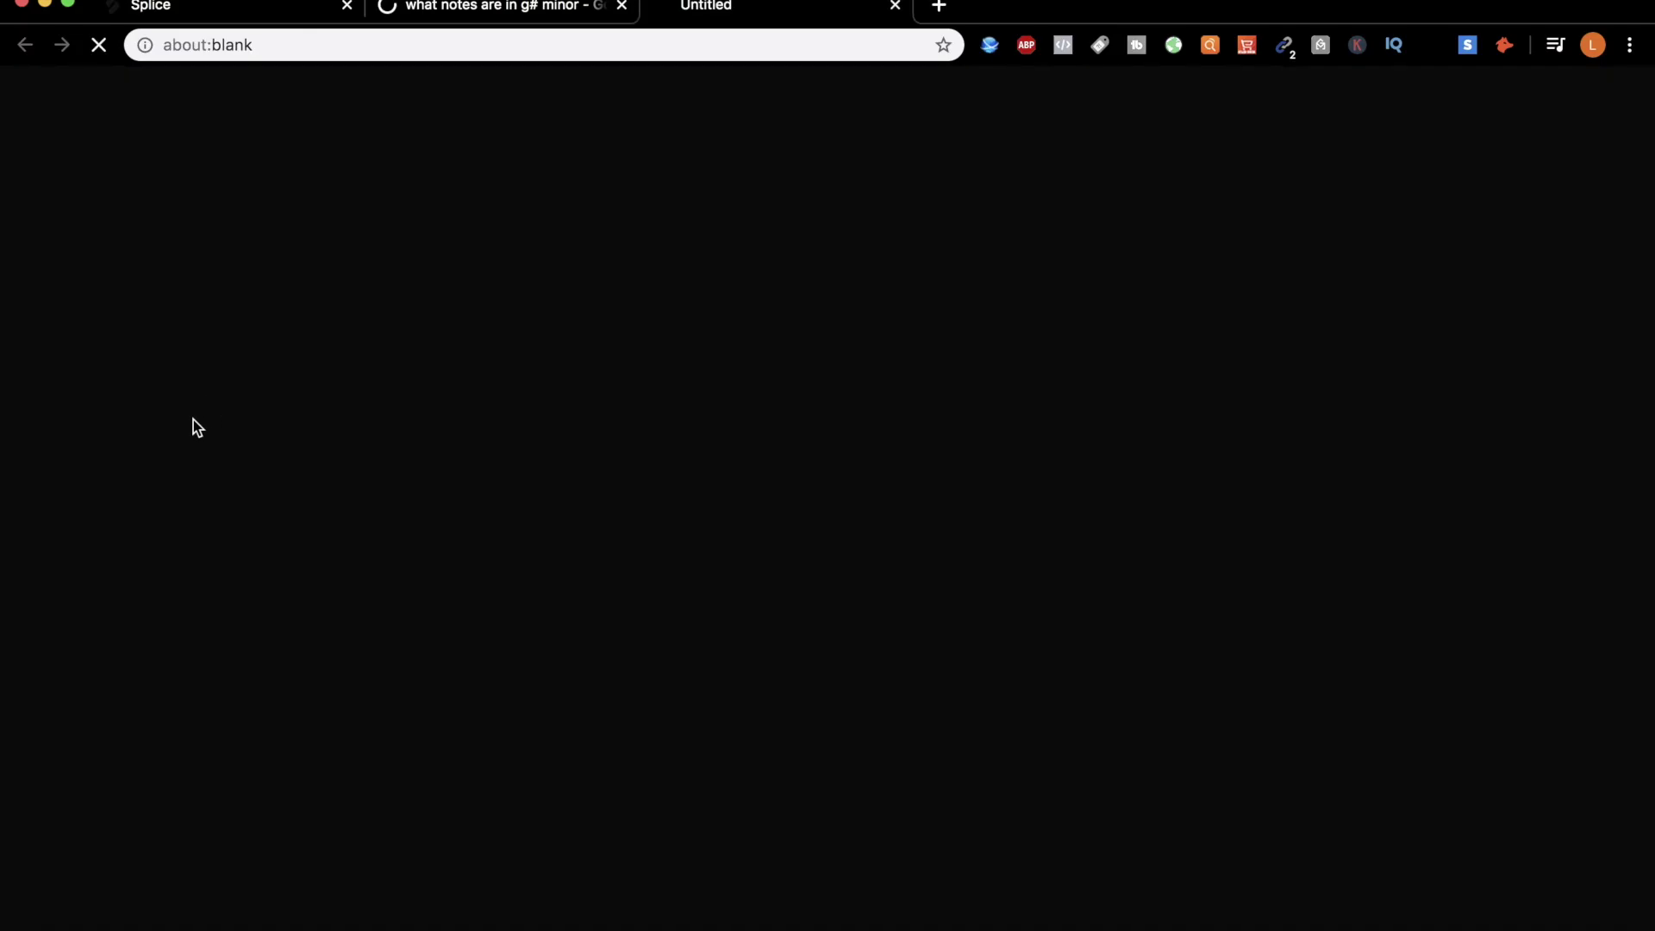
pyautogui.click(193, 420)
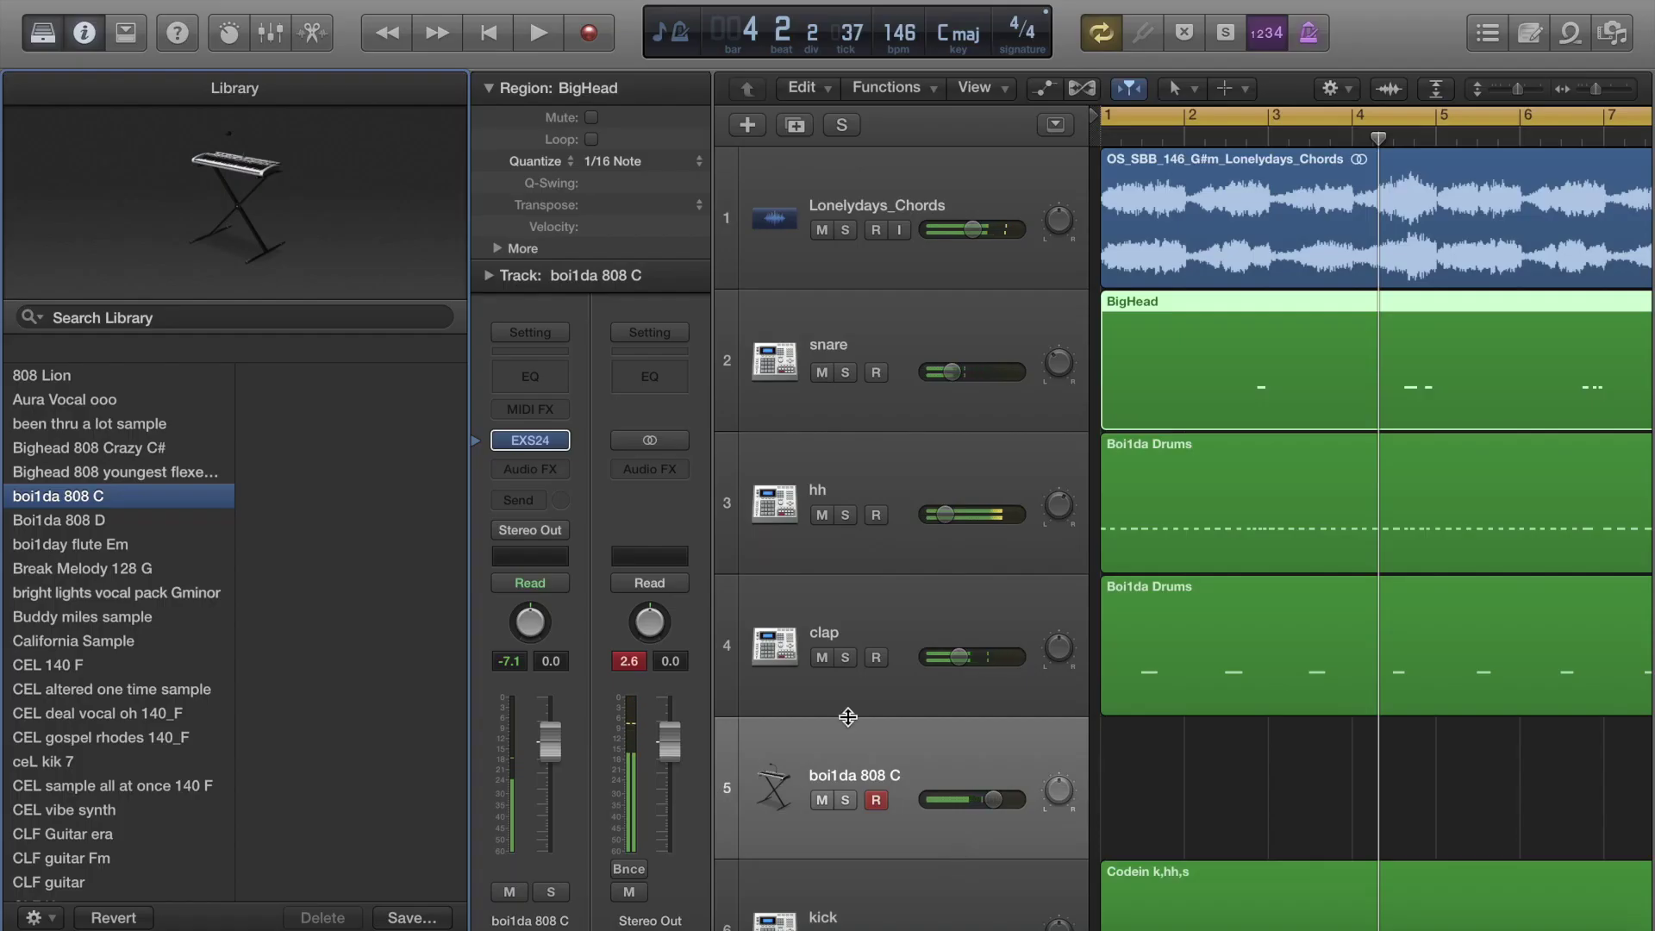
pyautogui.scroll(-3, 848, 716)
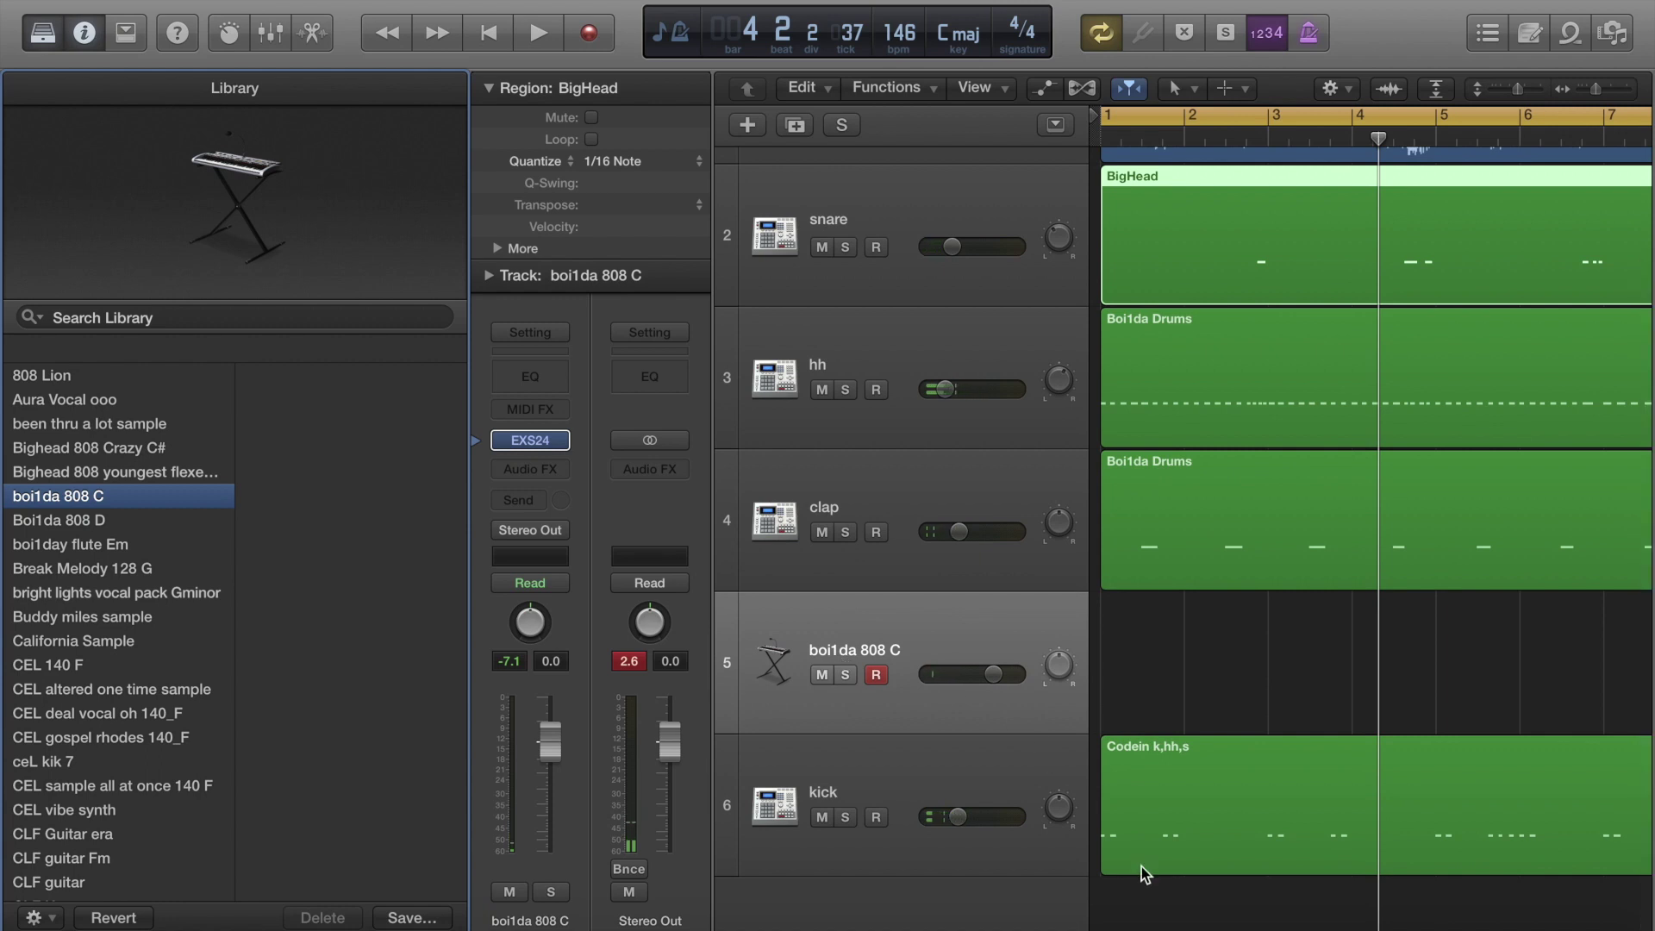
# Record the boi1da 808 C part, then solo the 808 and kick tracks and play from the start.
pyautogui.doubleClick(1427, 142)
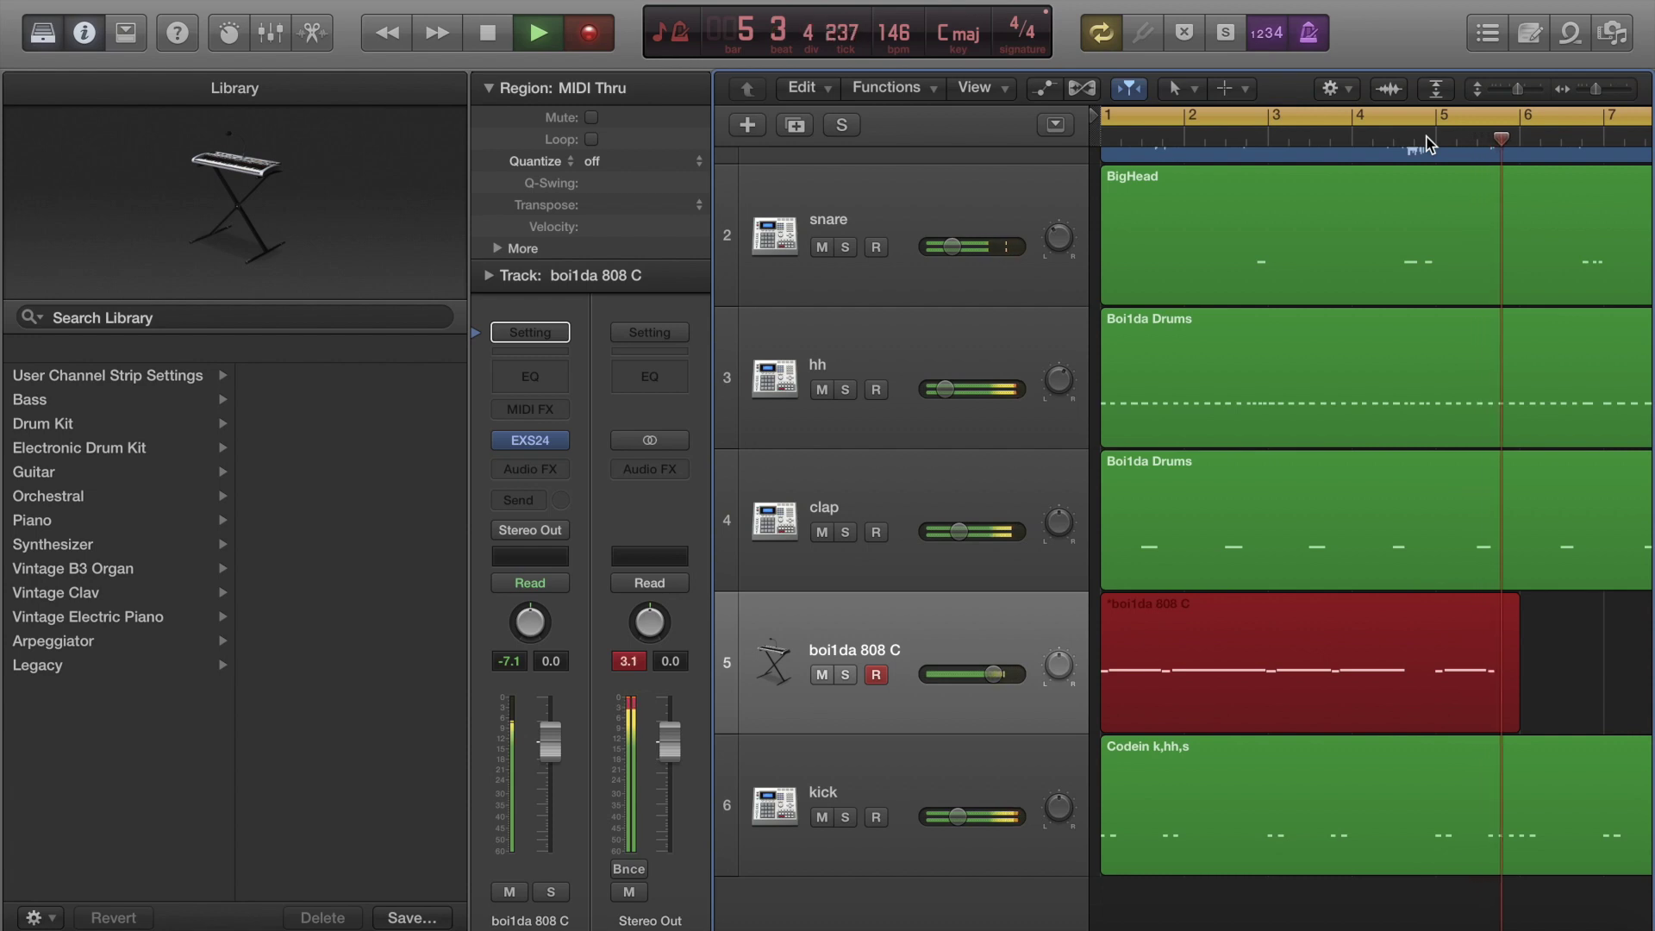
pyautogui.hscroll(5, 1426, 144)
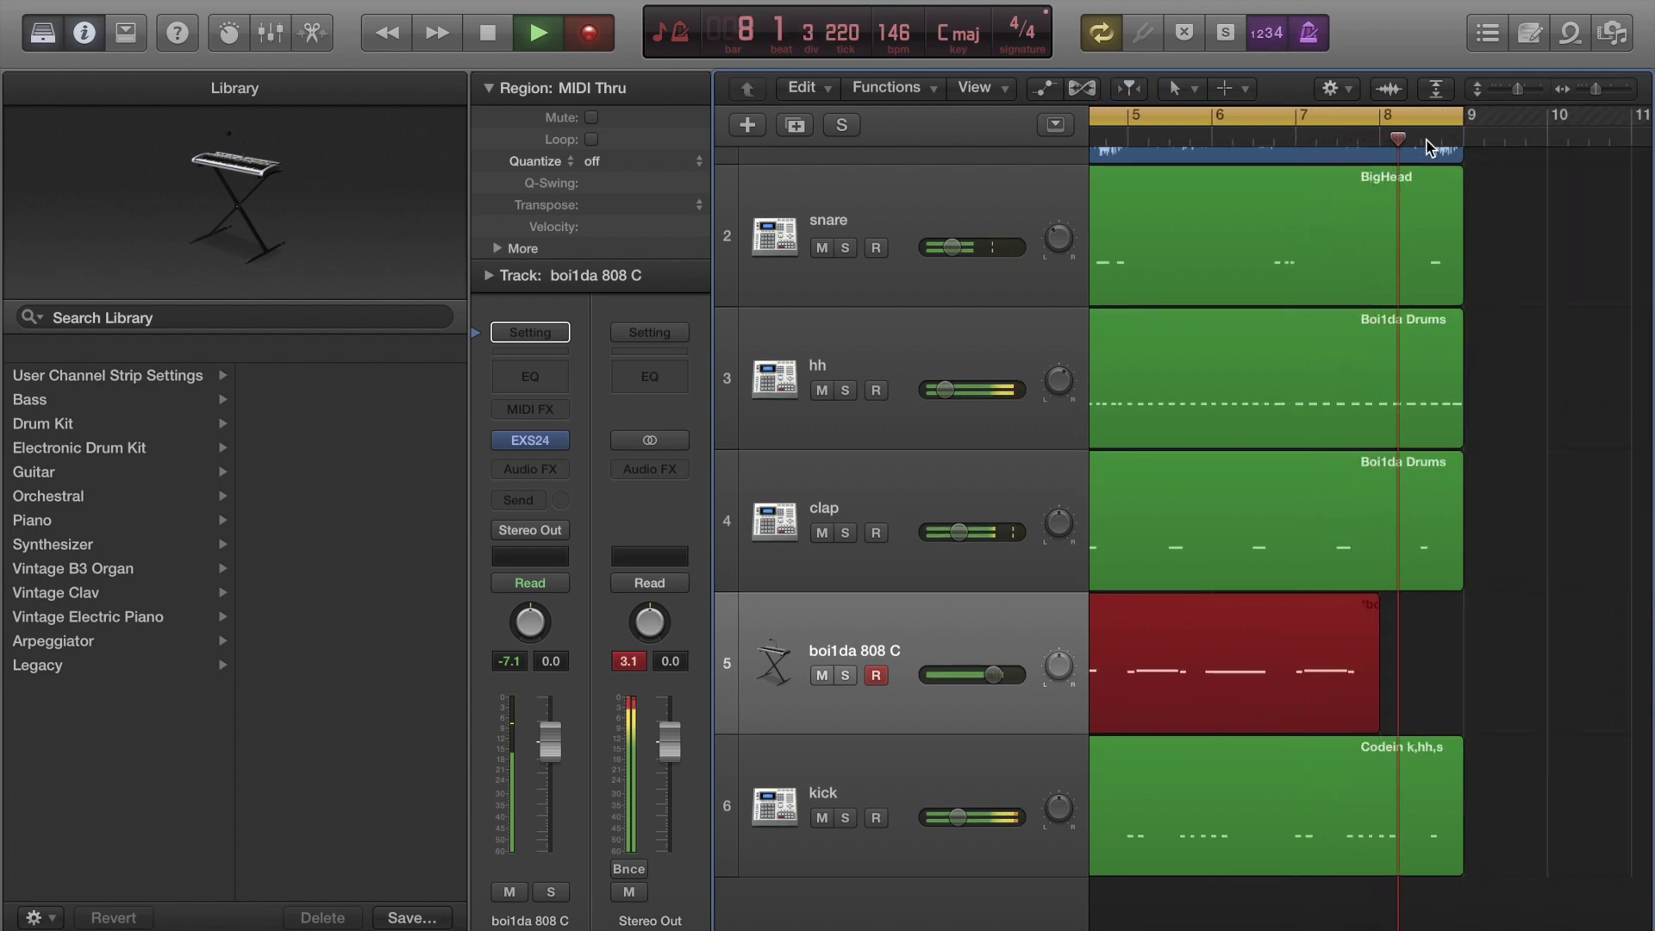
pyautogui.press('space')
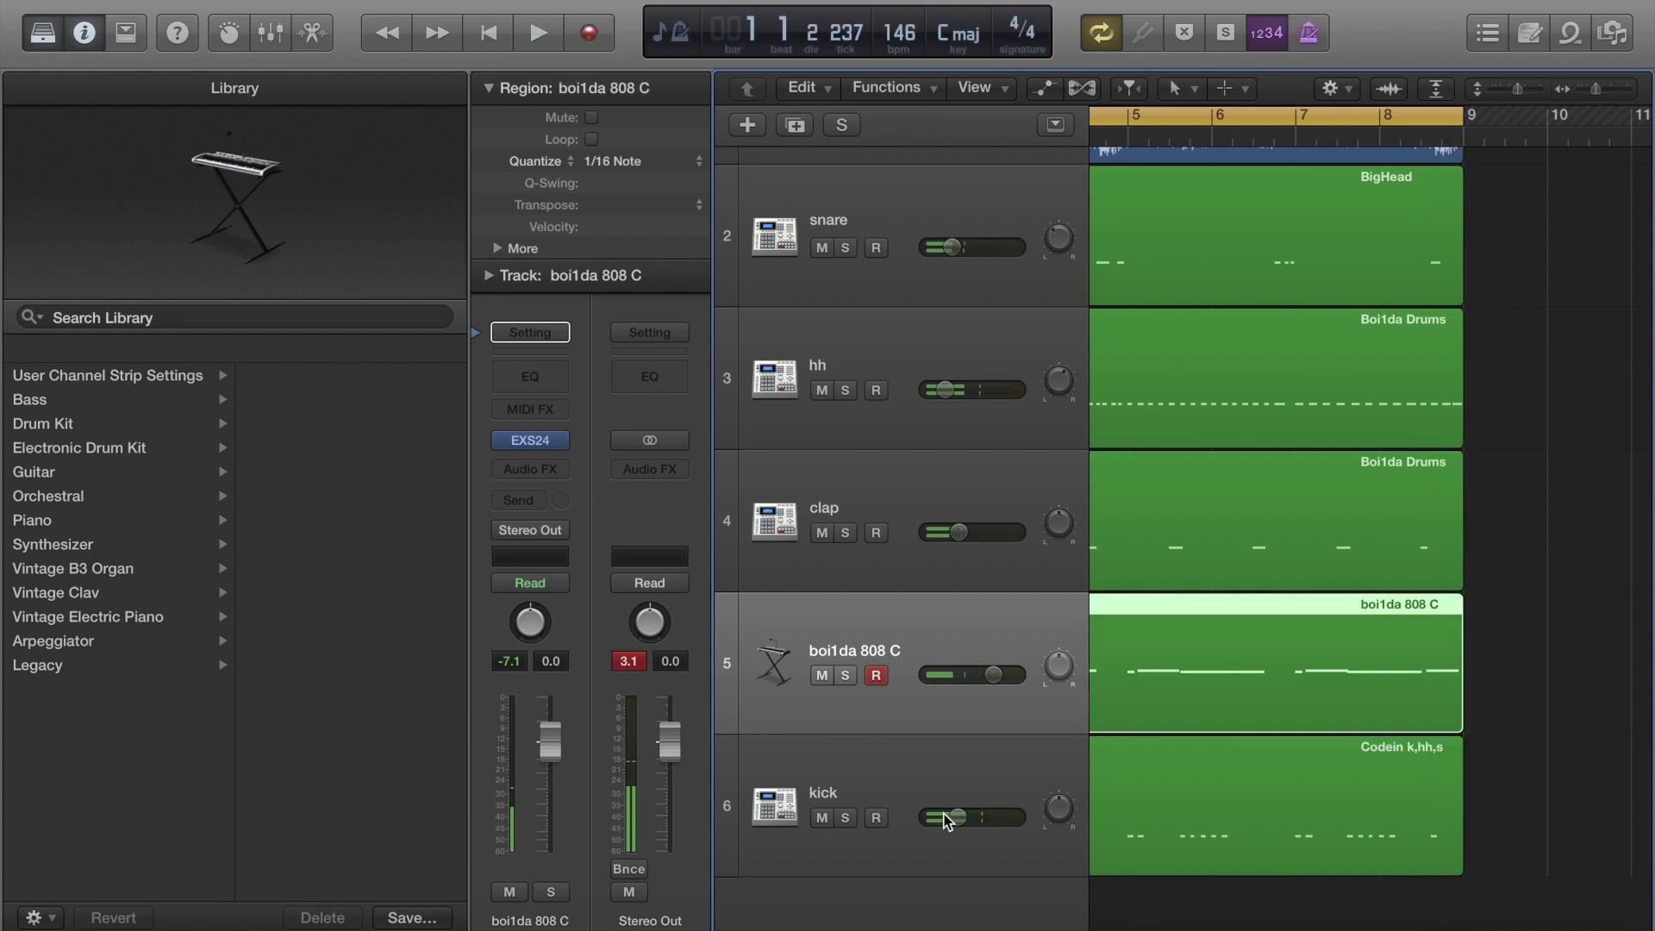
pyautogui.click(846, 676)
pyautogui.click(846, 821)
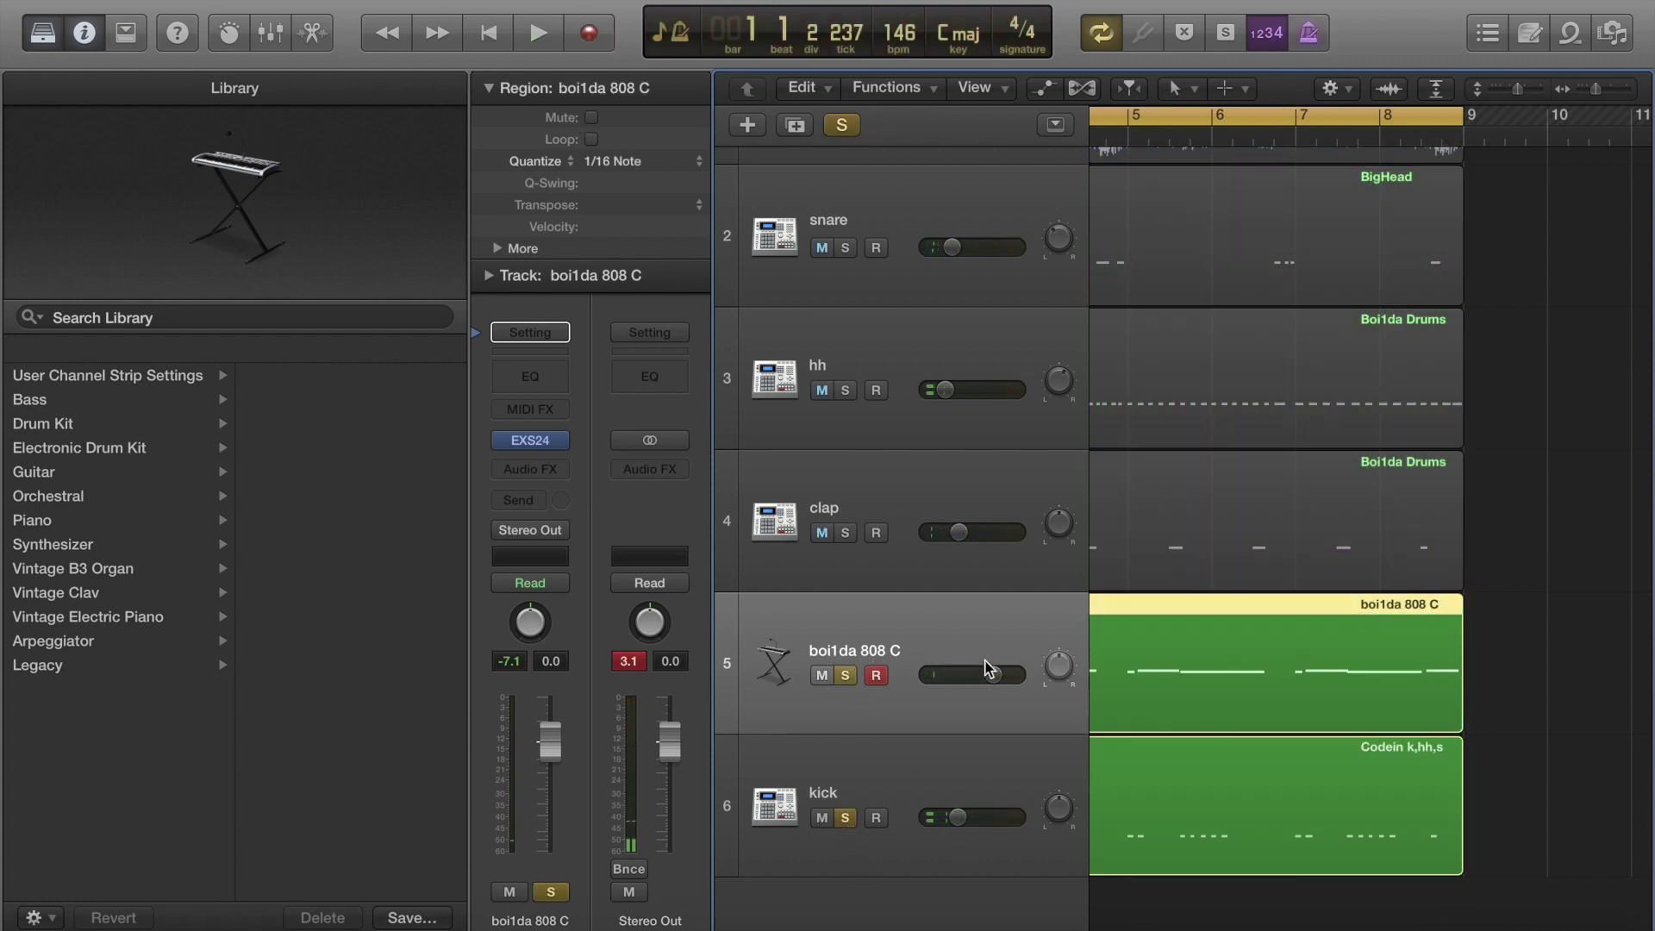
pyautogui.press('space')
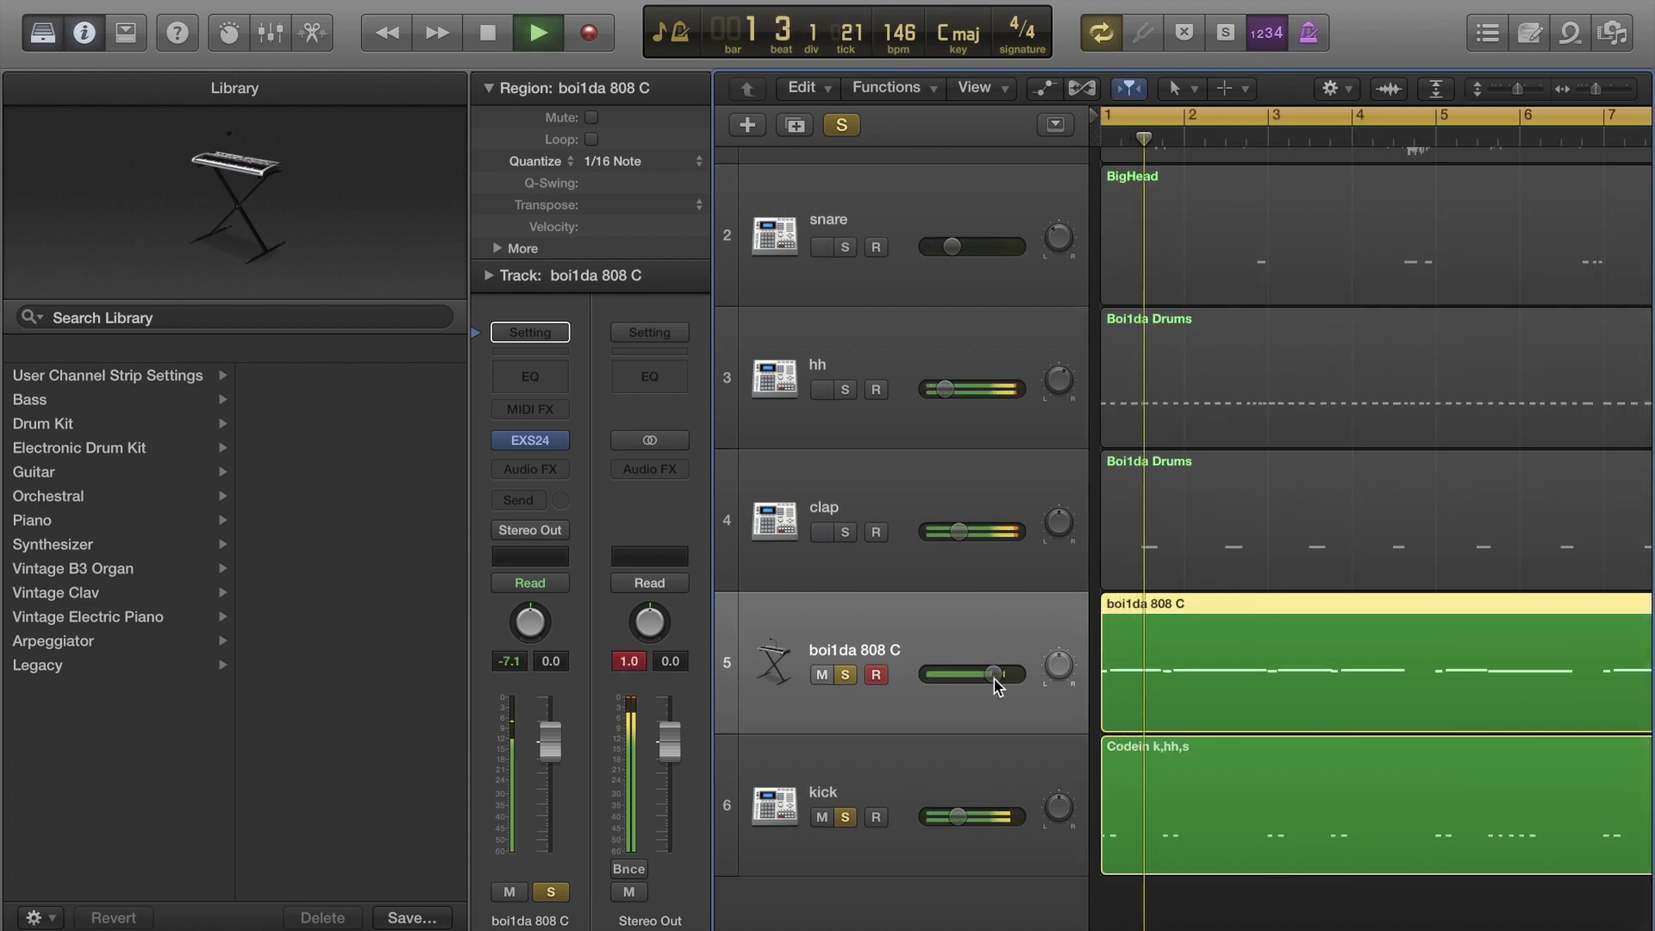
# Lower the 808 to about -4.6 dB and the kick slightly, then hide the Library.
pyautogui.moveTo(996, 685); pyautogui.dragTo(977, 685)
pyautogui.click(968, 813)
pyautogui.moveTo(968, 813); pyautogui.dragTo(948, 816)
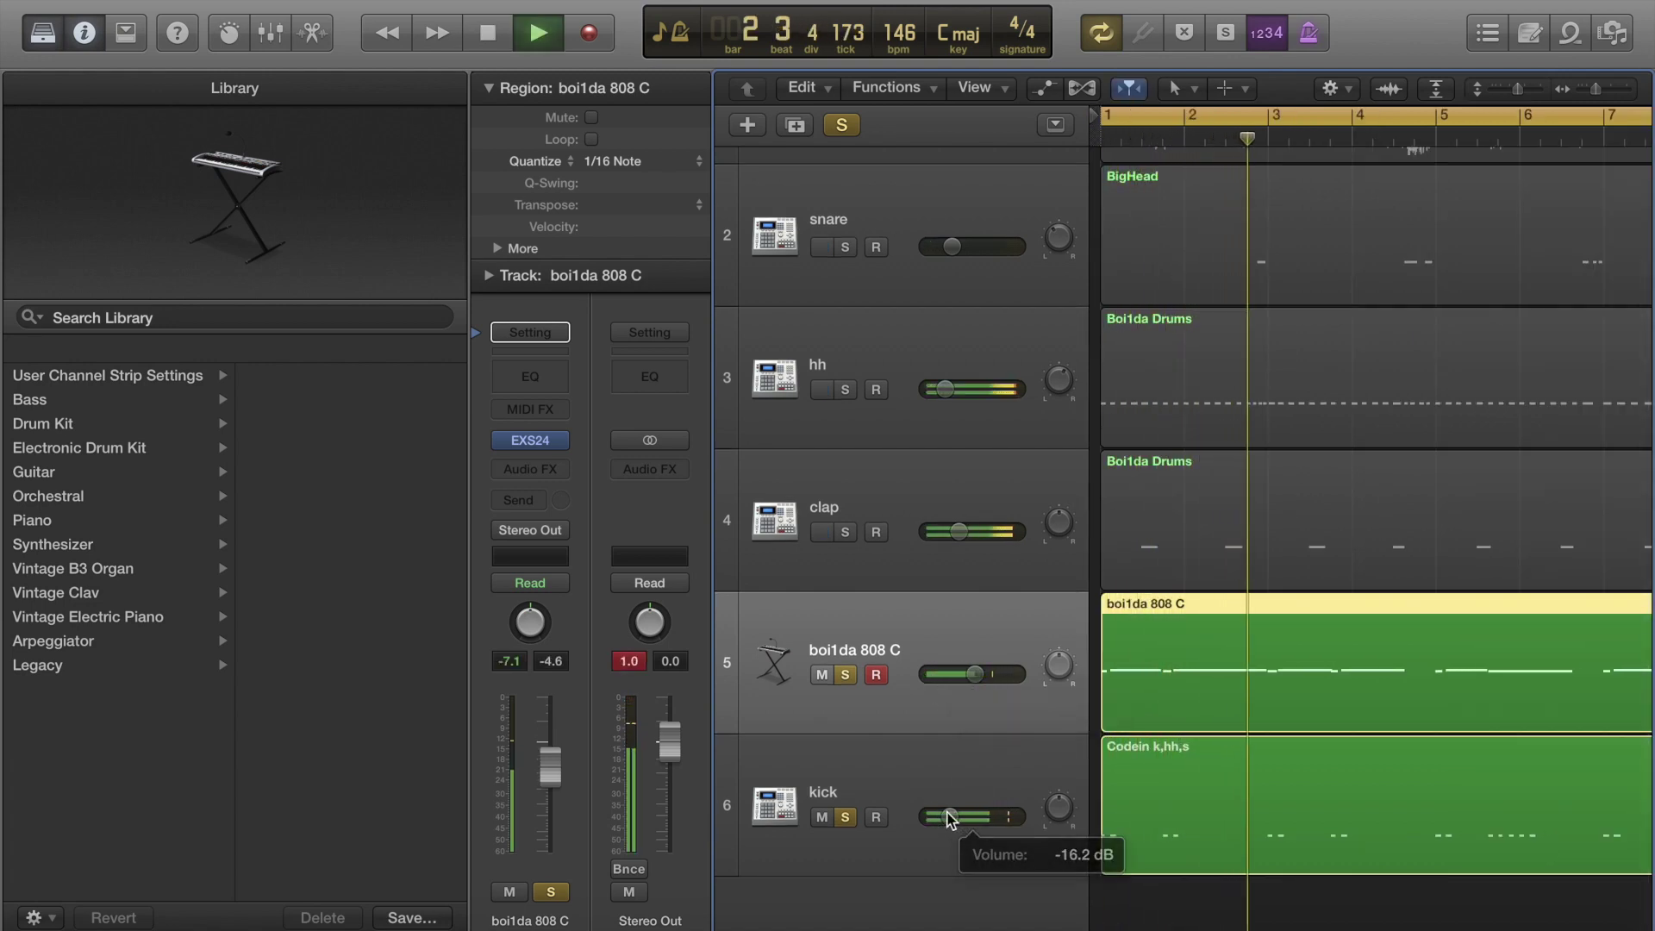
pyautogui.moveTo(961, 673); pyautogui.dragTo(954, 673)
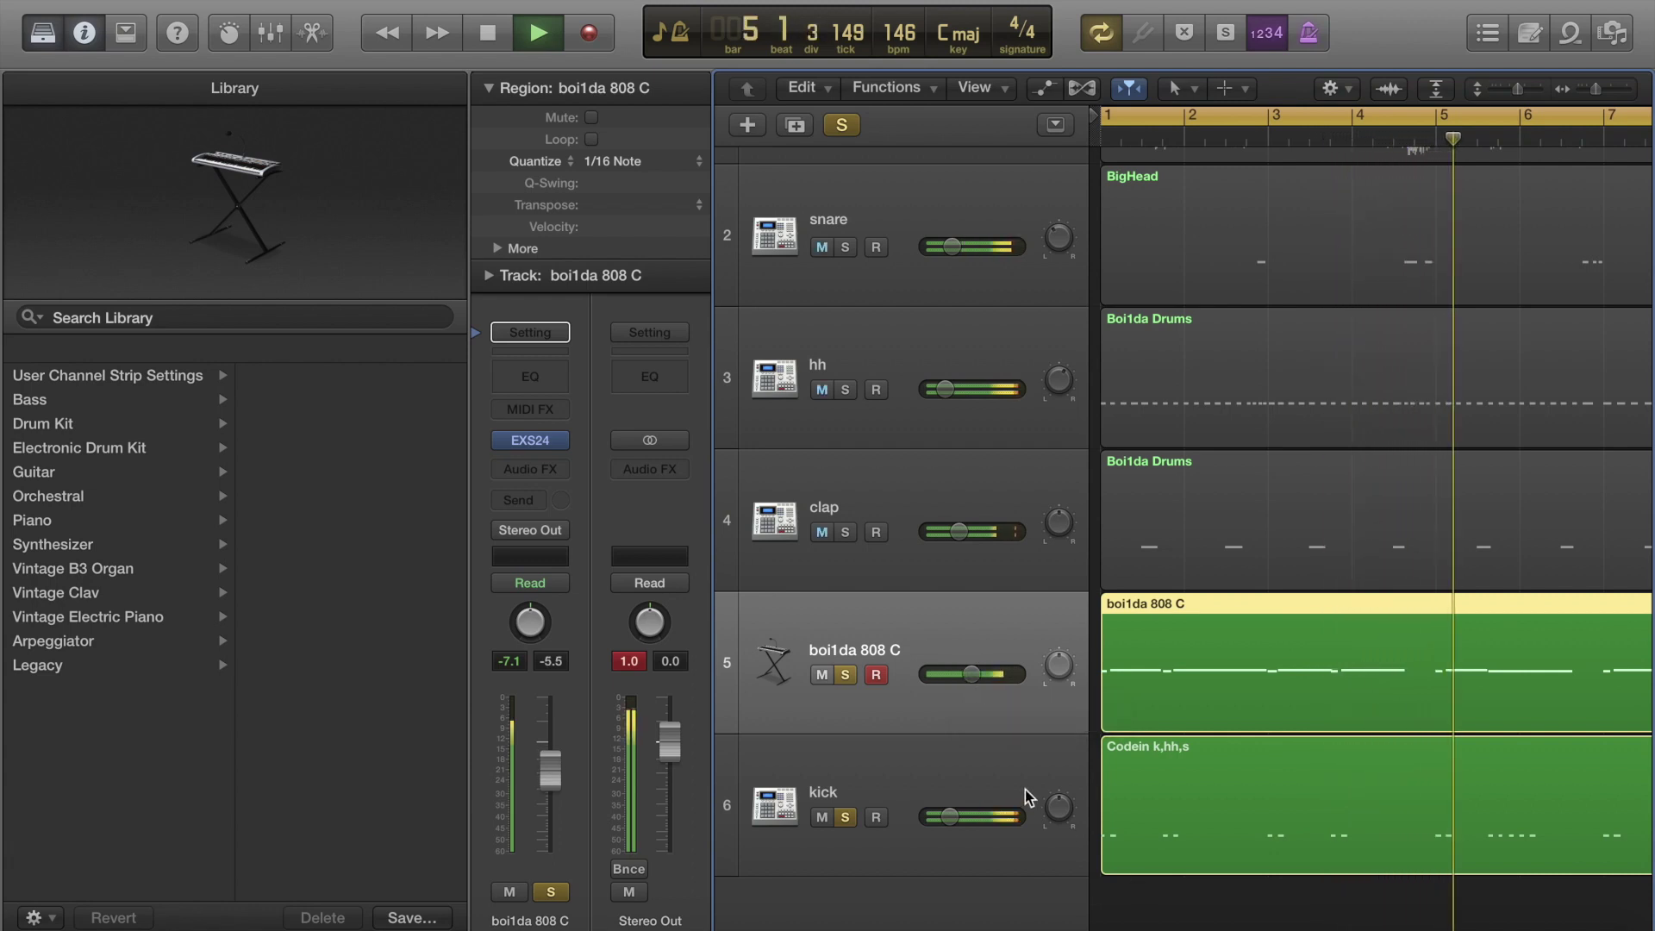
pyautogui.hscroll(4, 1014, 795)
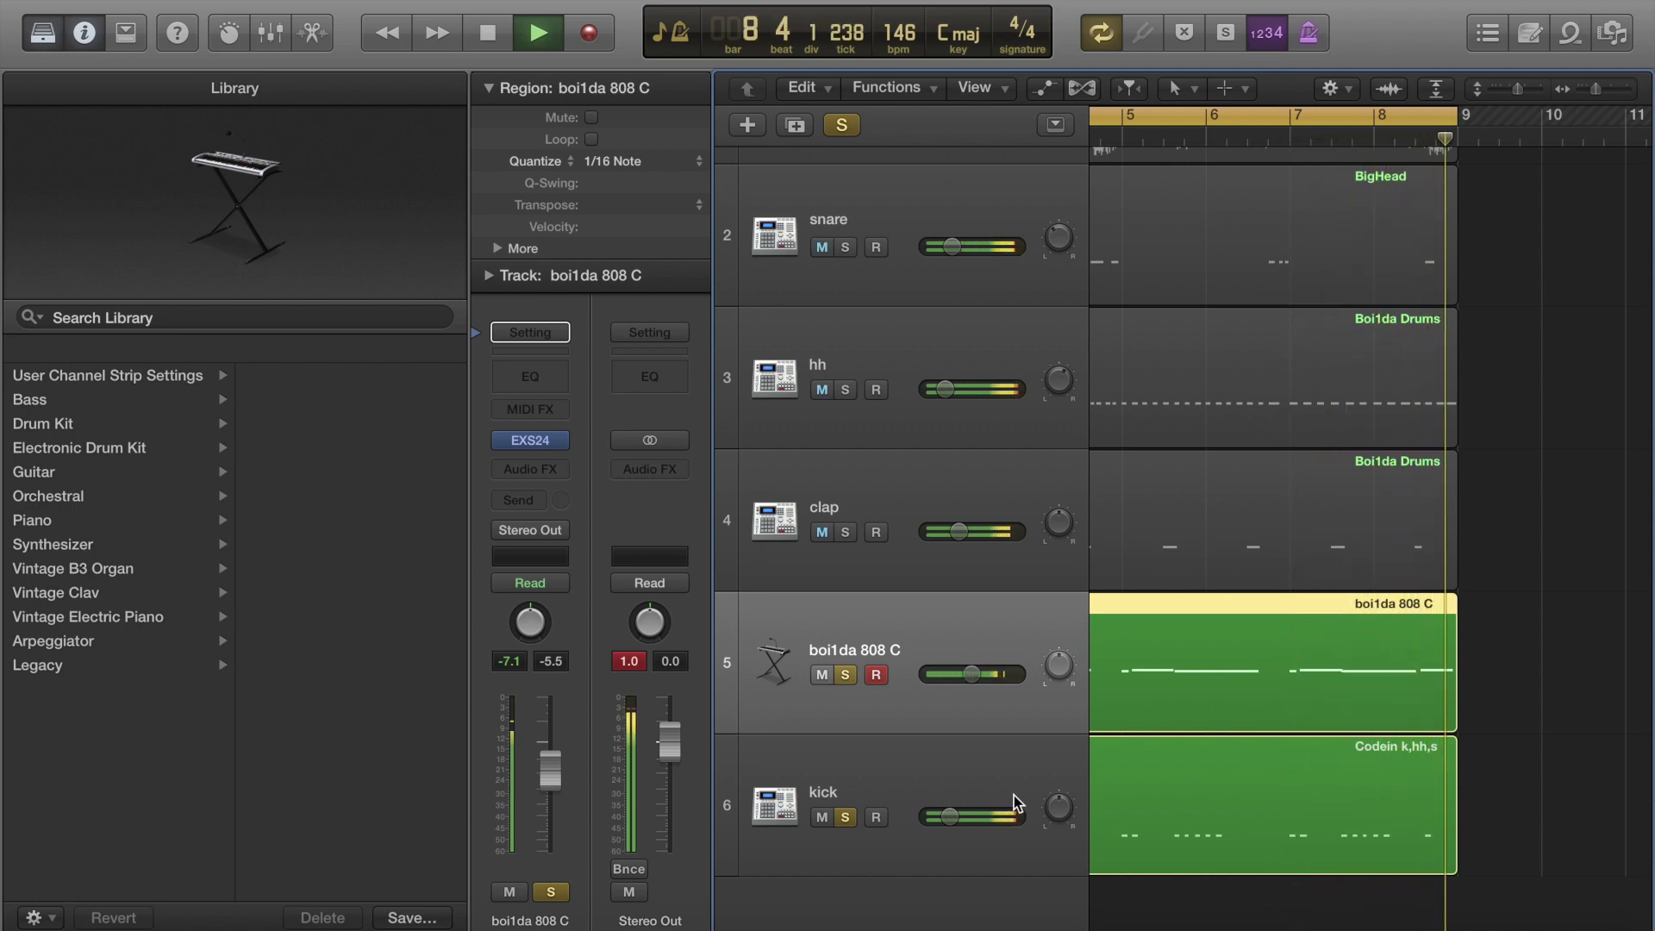
pyautogui.press('space')
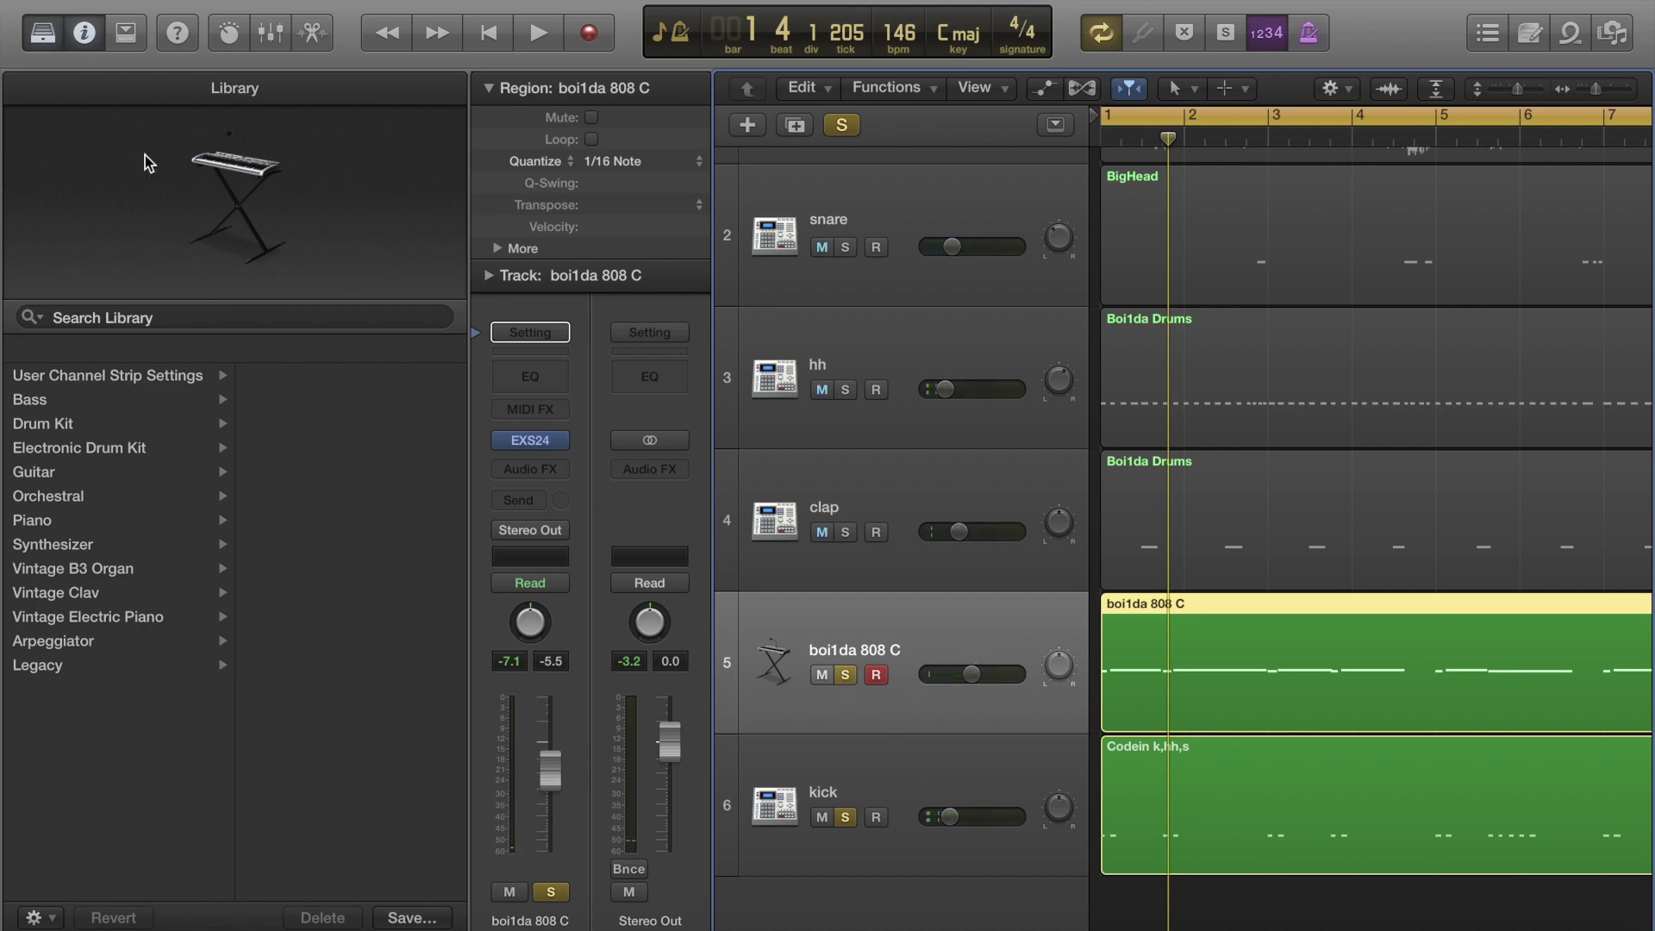
pyautogui.click(44, 39)
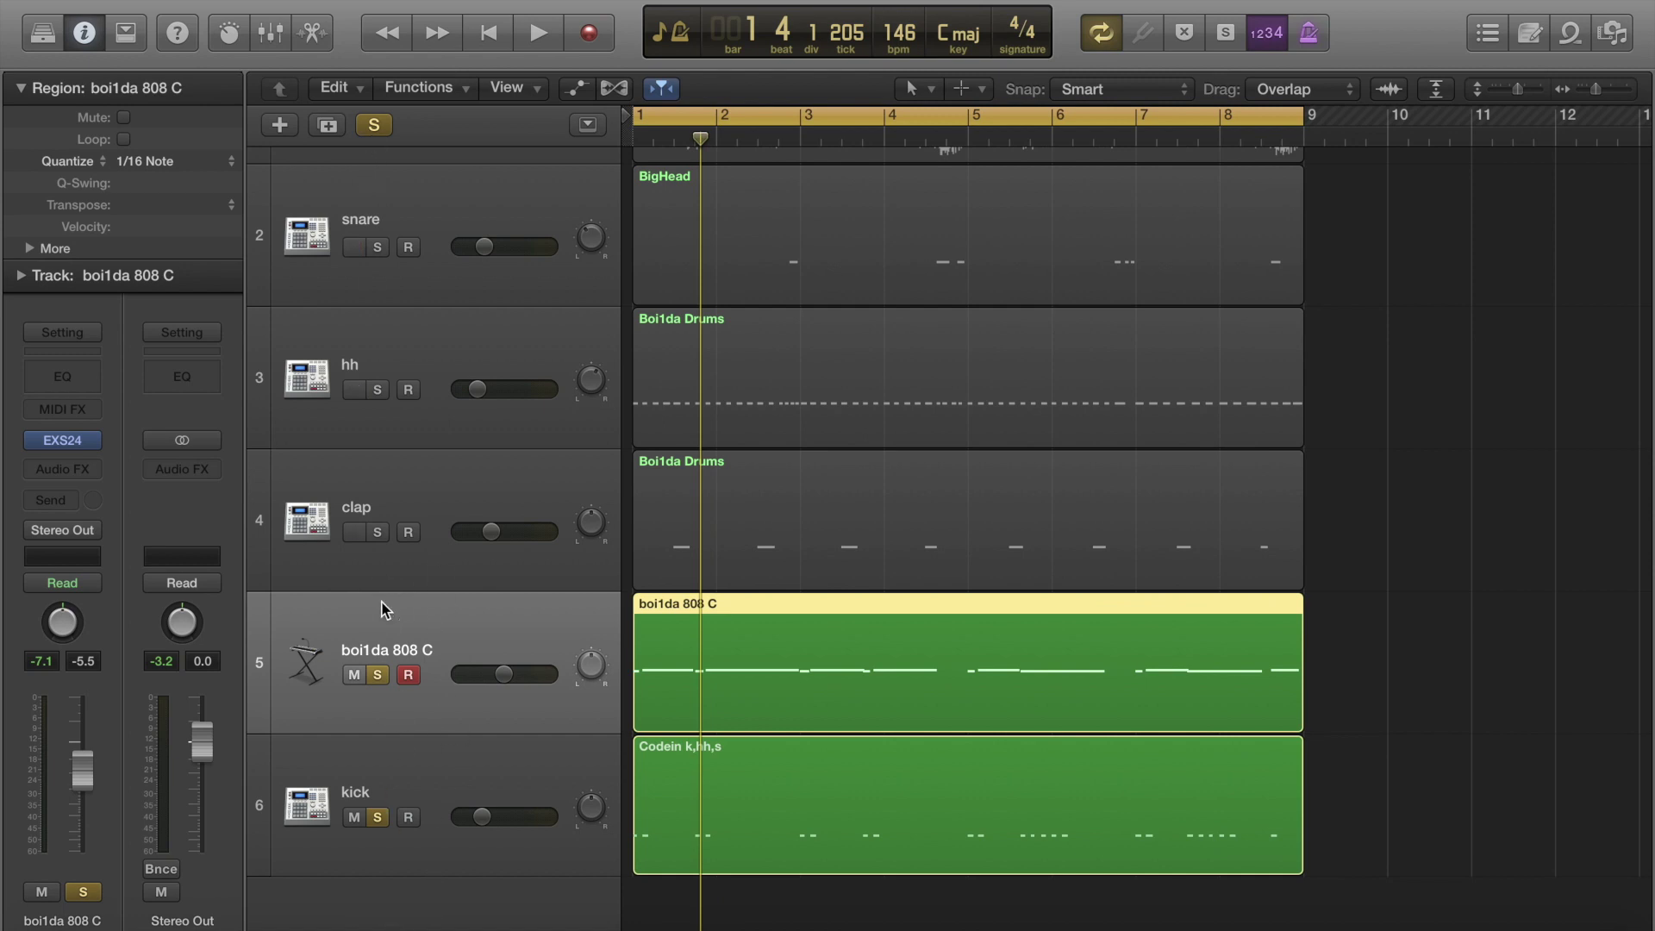
# Insert a Channel EQ on the 808 with the analyzer on, and play the 808 with the kick muted.
pyautogui.click(75, 377)
pyautogui.click(130, 471)
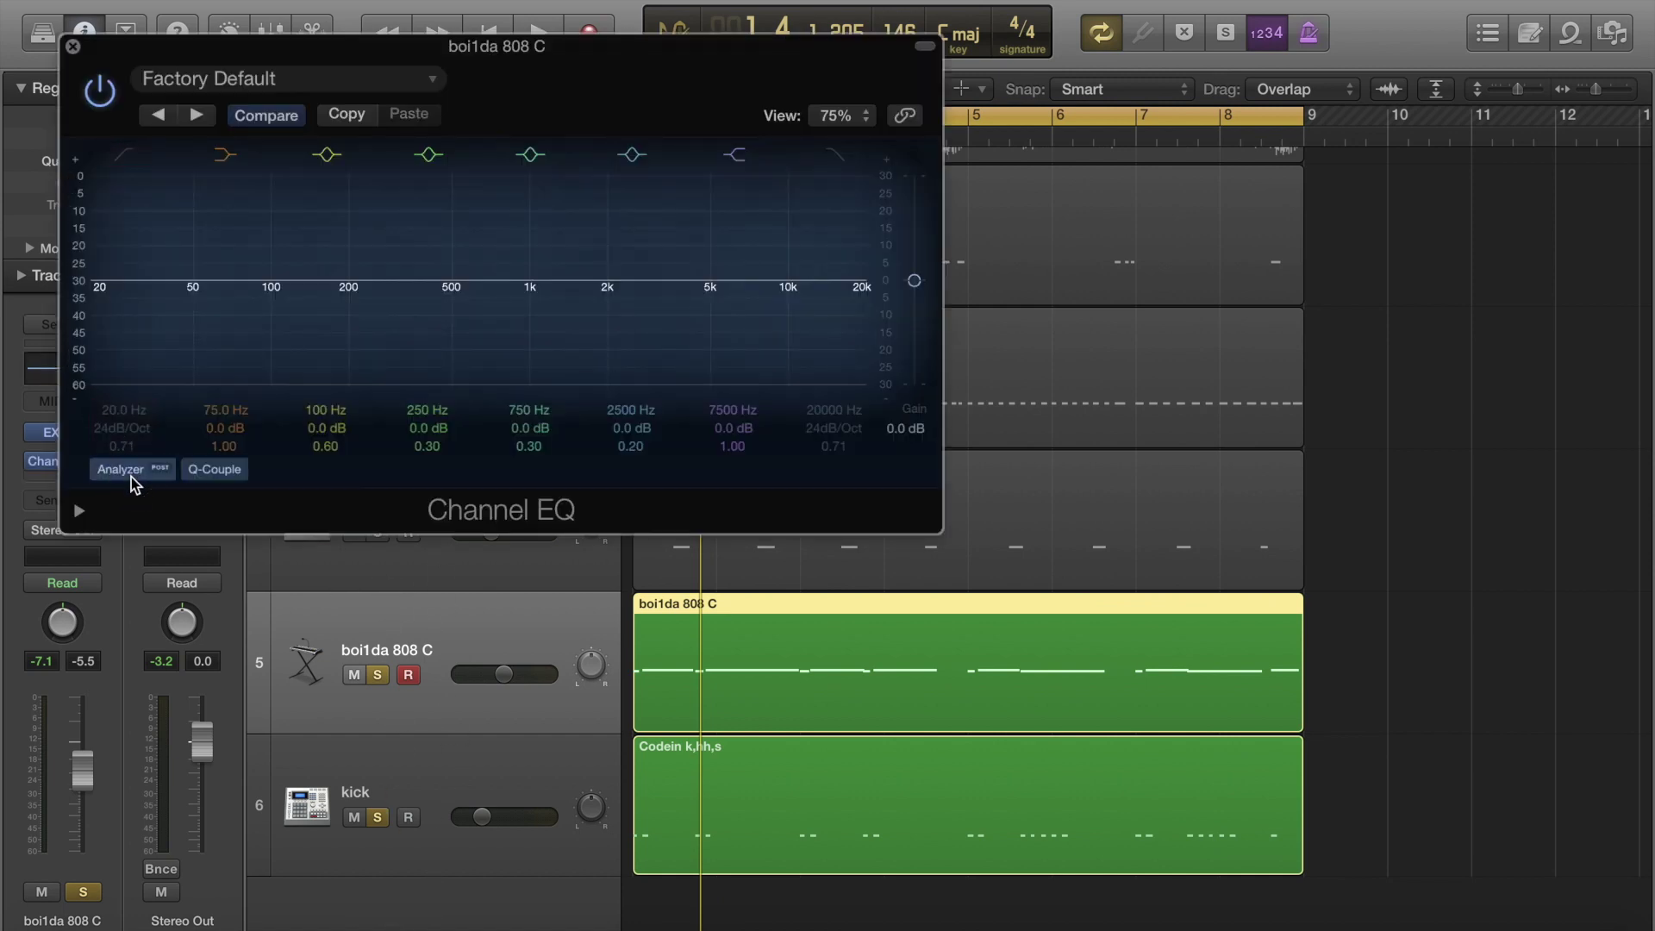
pyautogui.click(355, 817)
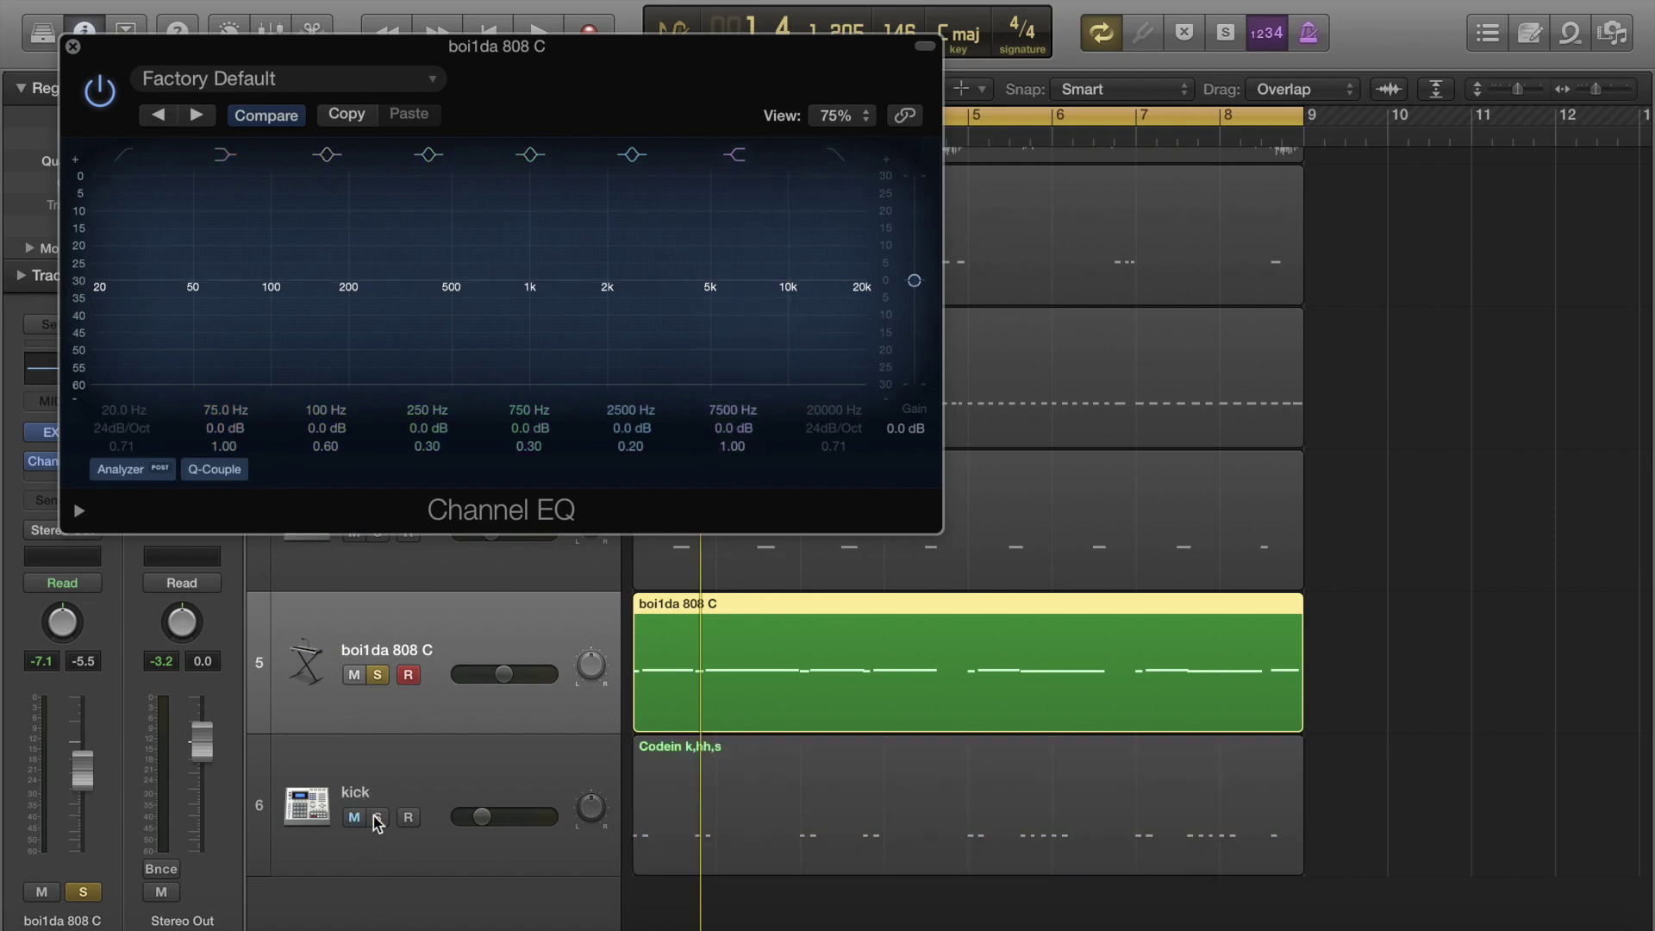
pyautogui.press('space')
# Try a -3 dB cut at 150 Hz, then drop it and set a high cut around 200 Hz.
pyautogui.moveTo(734, 280); pyautogui.dragTo(392, 244)
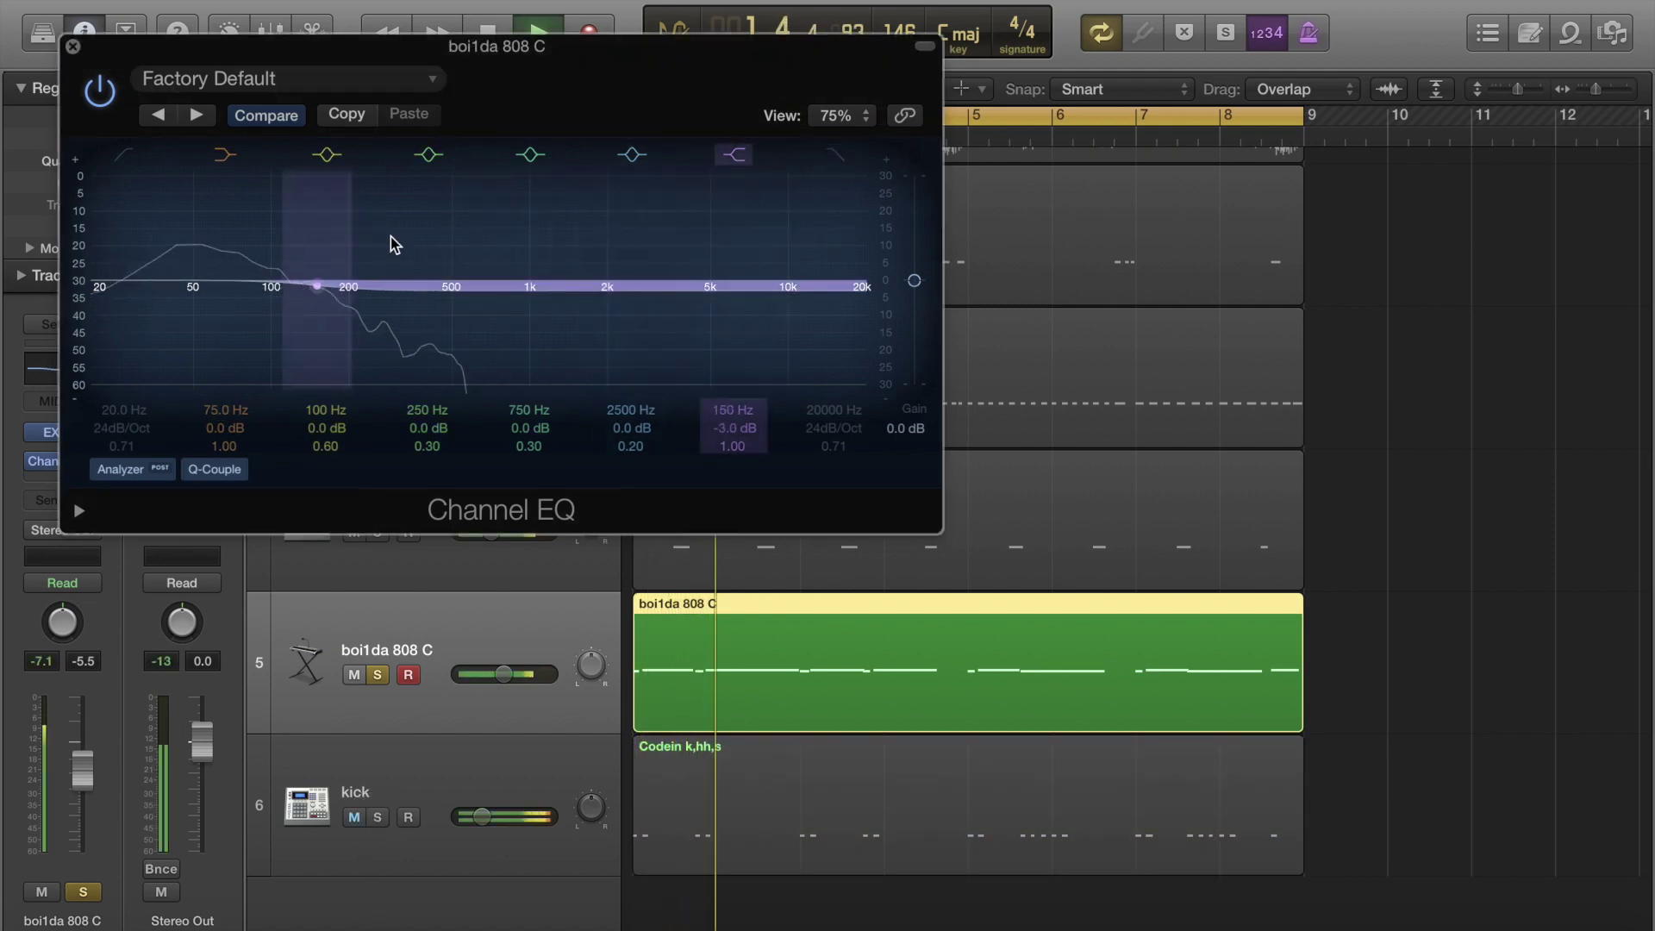
pyautogui.click(732, 154)
pyautogui.click(732, 155)
pyautogui.click(737, 155)
pyautogui.click(834, 147)
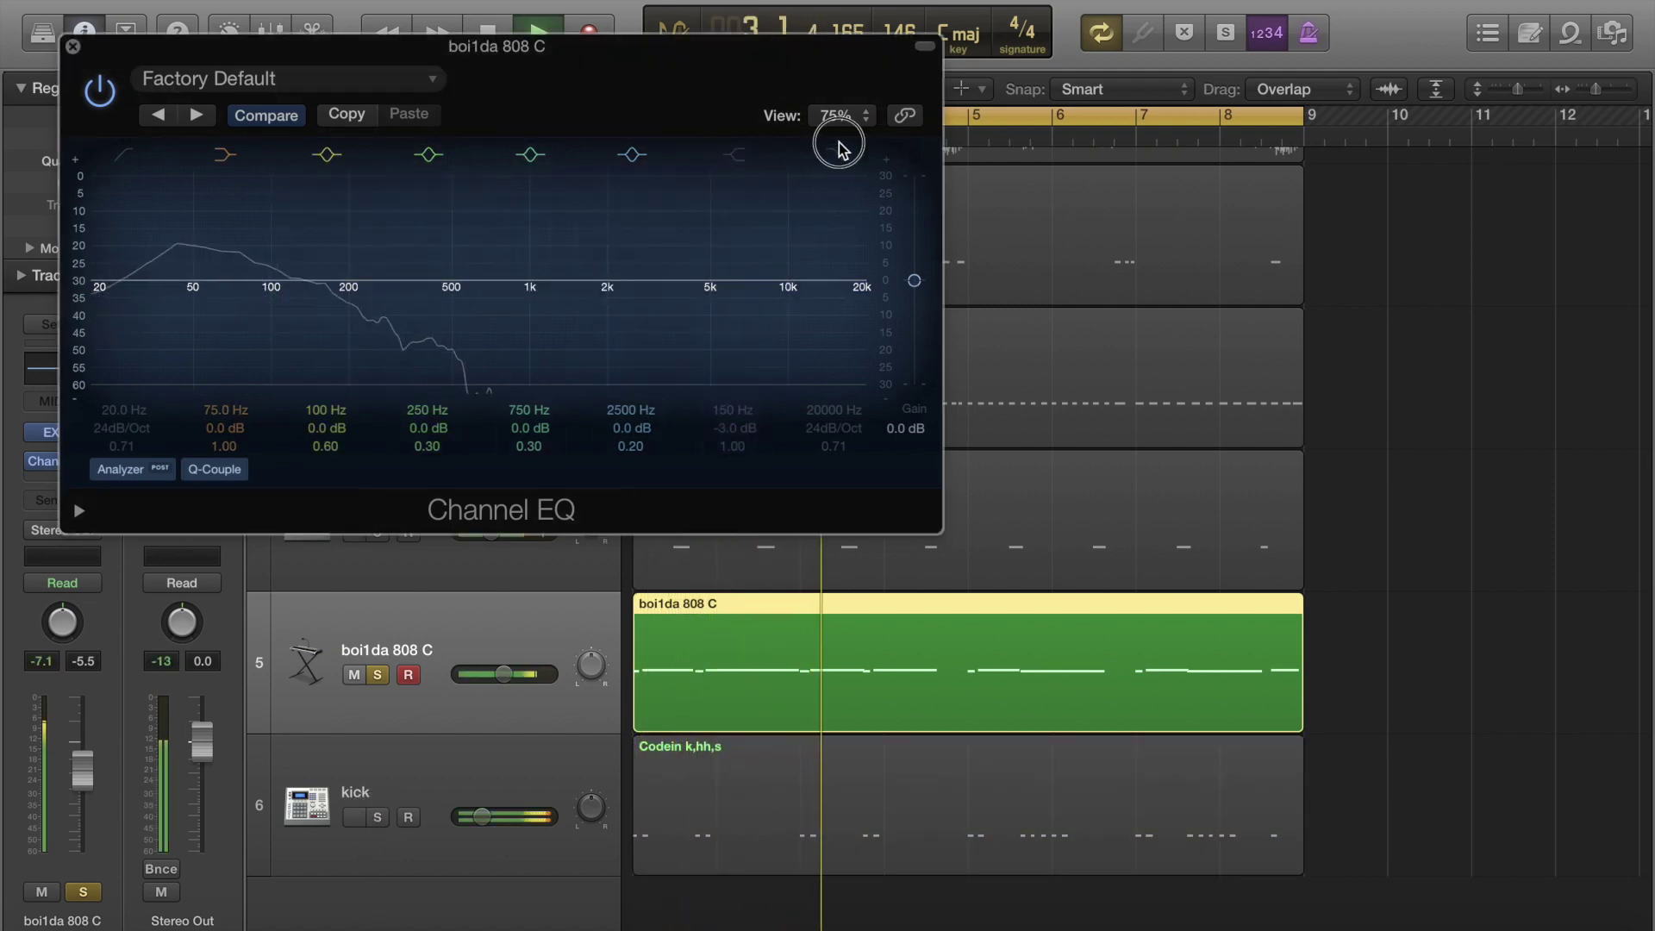
pyautogui.moveTo(839, 155); pyautogui.dragTo(417, 380)
# Add a 48 dB/Oct low cut near 36 Hz and a narrow 3.5 dB boost near 99 Hz.
pyautogui.click(125, 154)
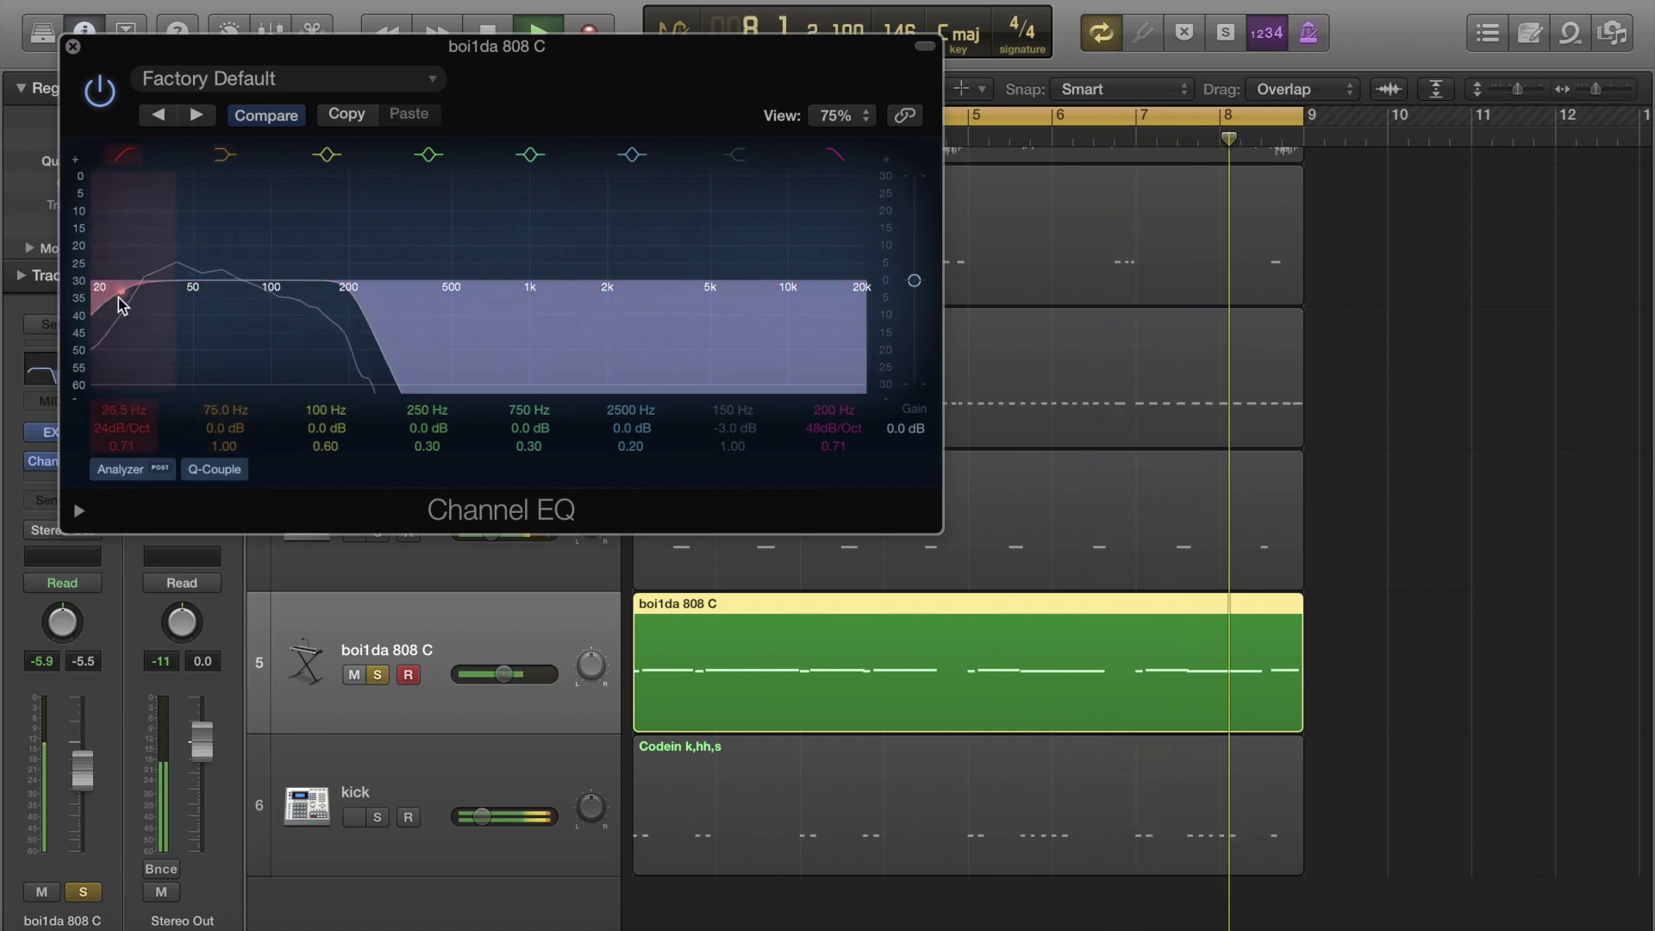
pyautogui.moveTo(117, 284); pyautogui.dragTo(114, 256)
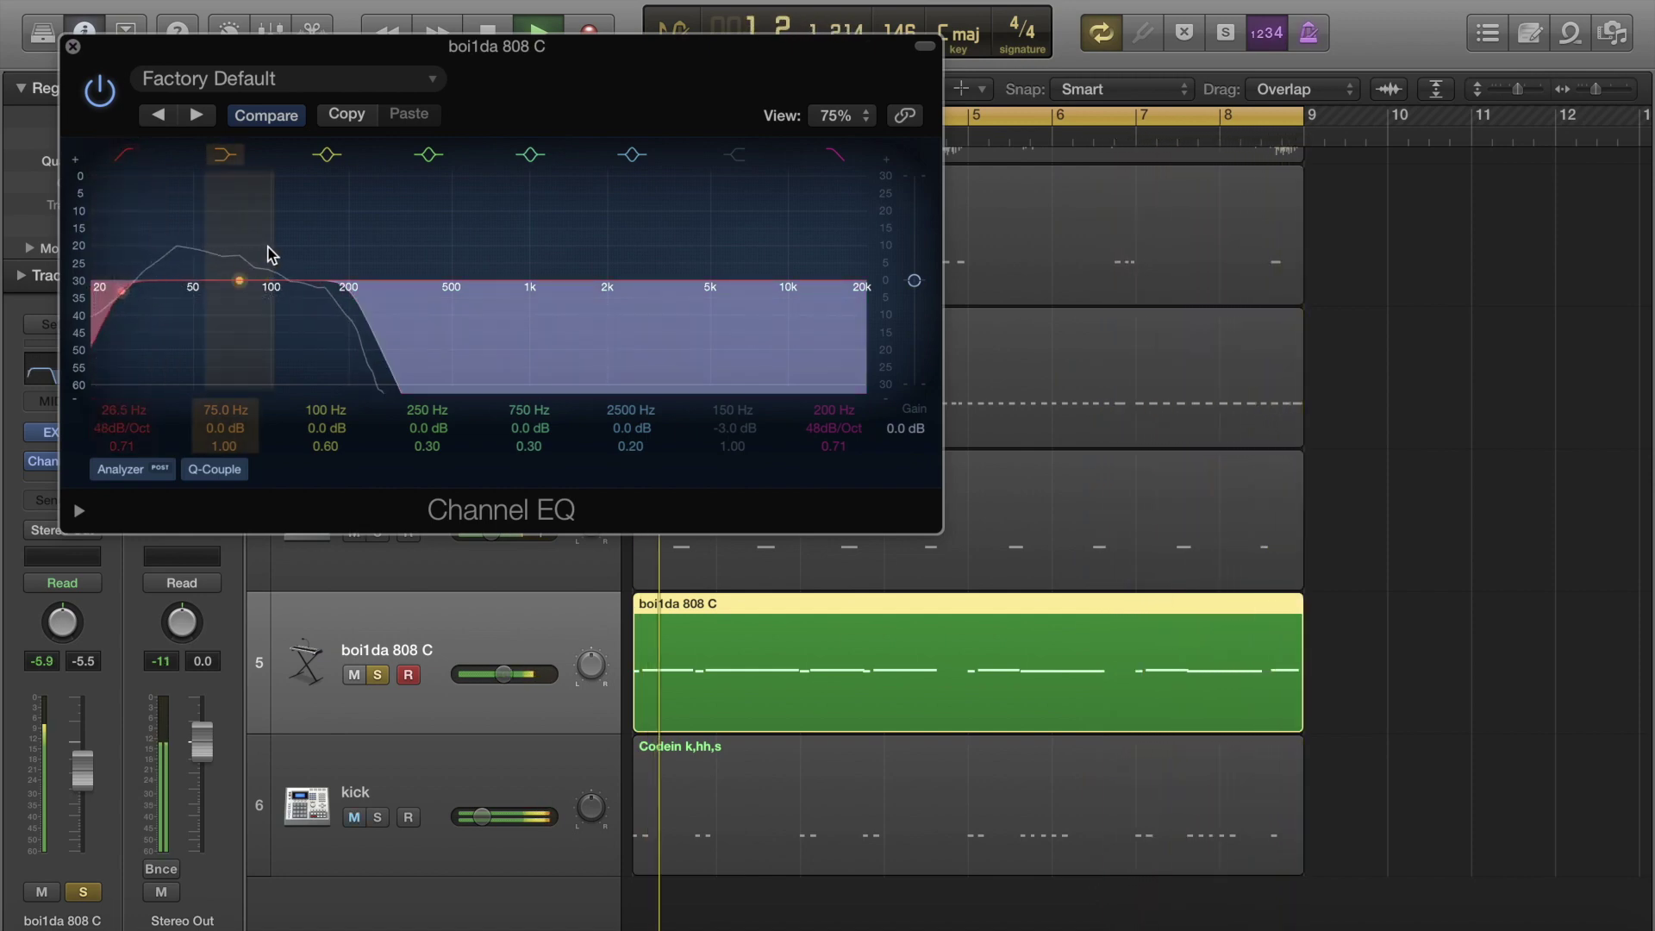
pyautogui.moveTo(296, 247)
pyautogui.mouseDown()
pyautogui.moveTo(242, 250)
pyautogui.moveTo(287, 246)
pyautogui.mouseUp()
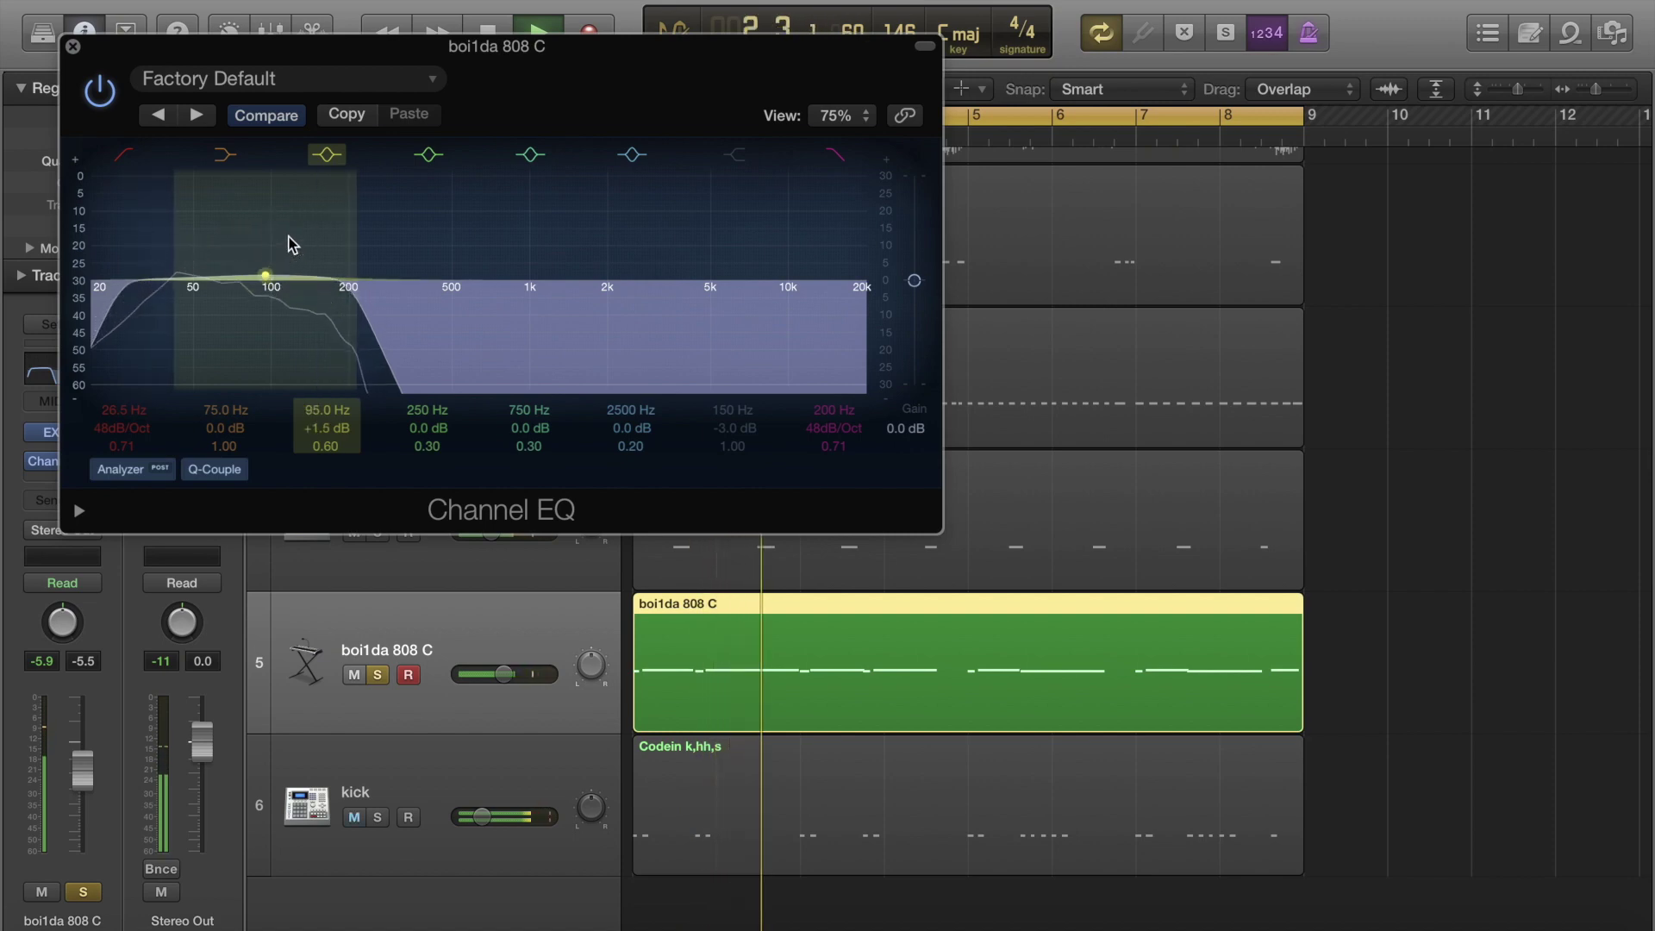
pyautogui.moveTo(173, 231); pyautogui.dragTo(250, 230)
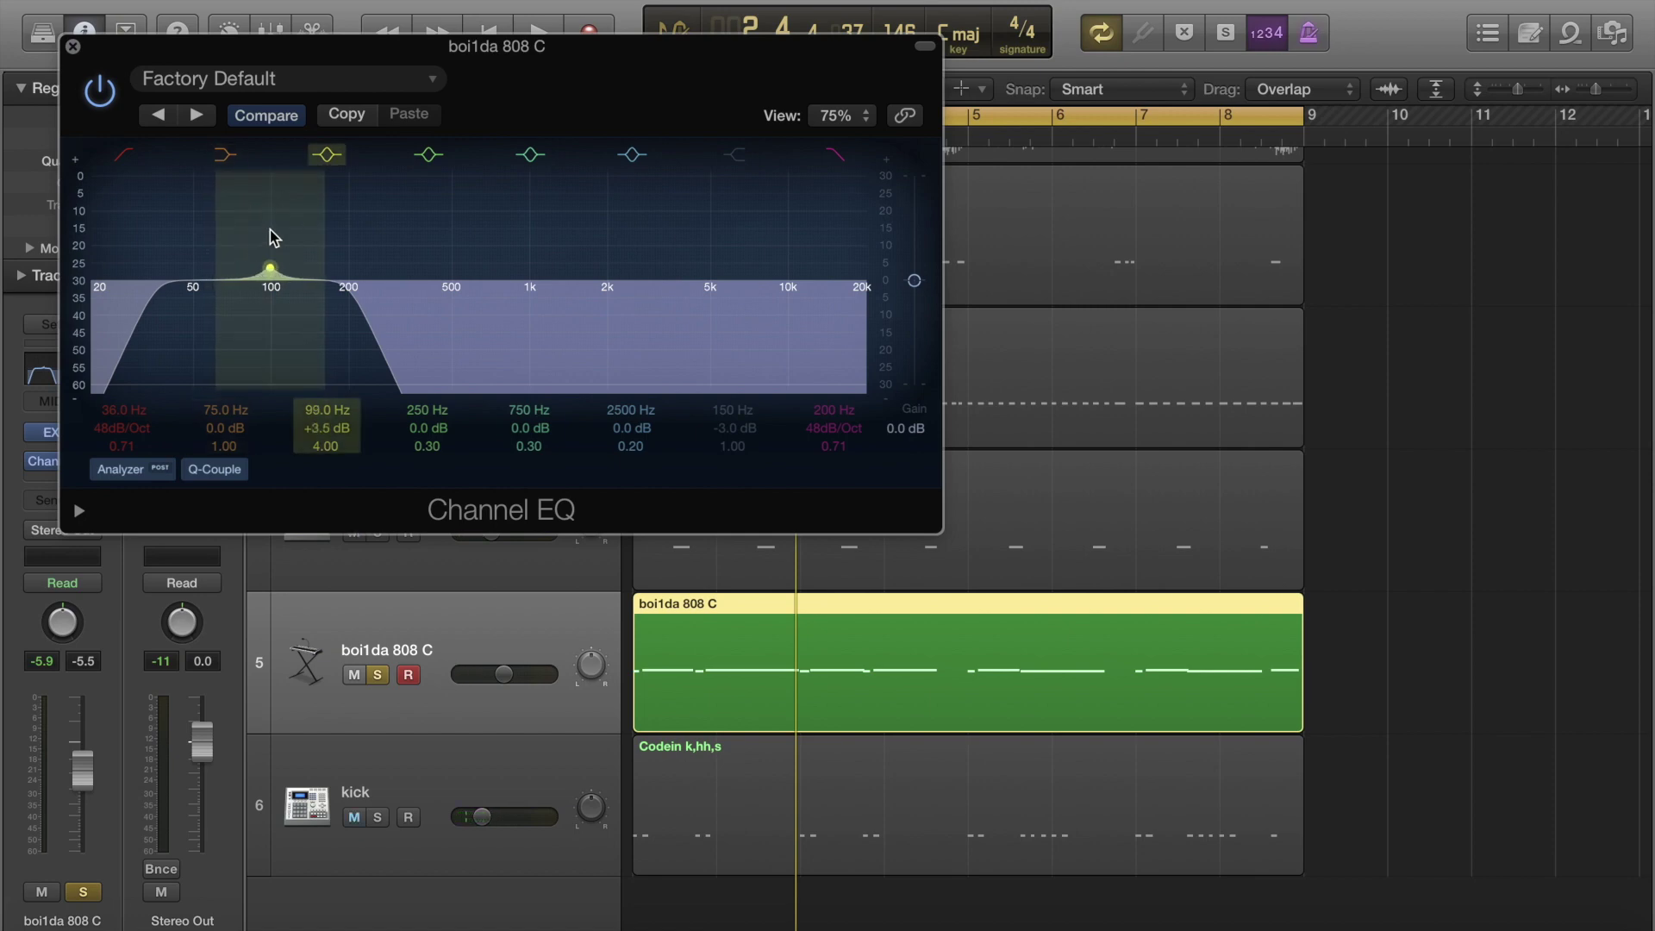
# Close the EQ and play the beat with the kick soloed alongside the 808.
pyautogui.click(73, 46)
pyautogui.click(378, 818)
pyautogui.press('space')
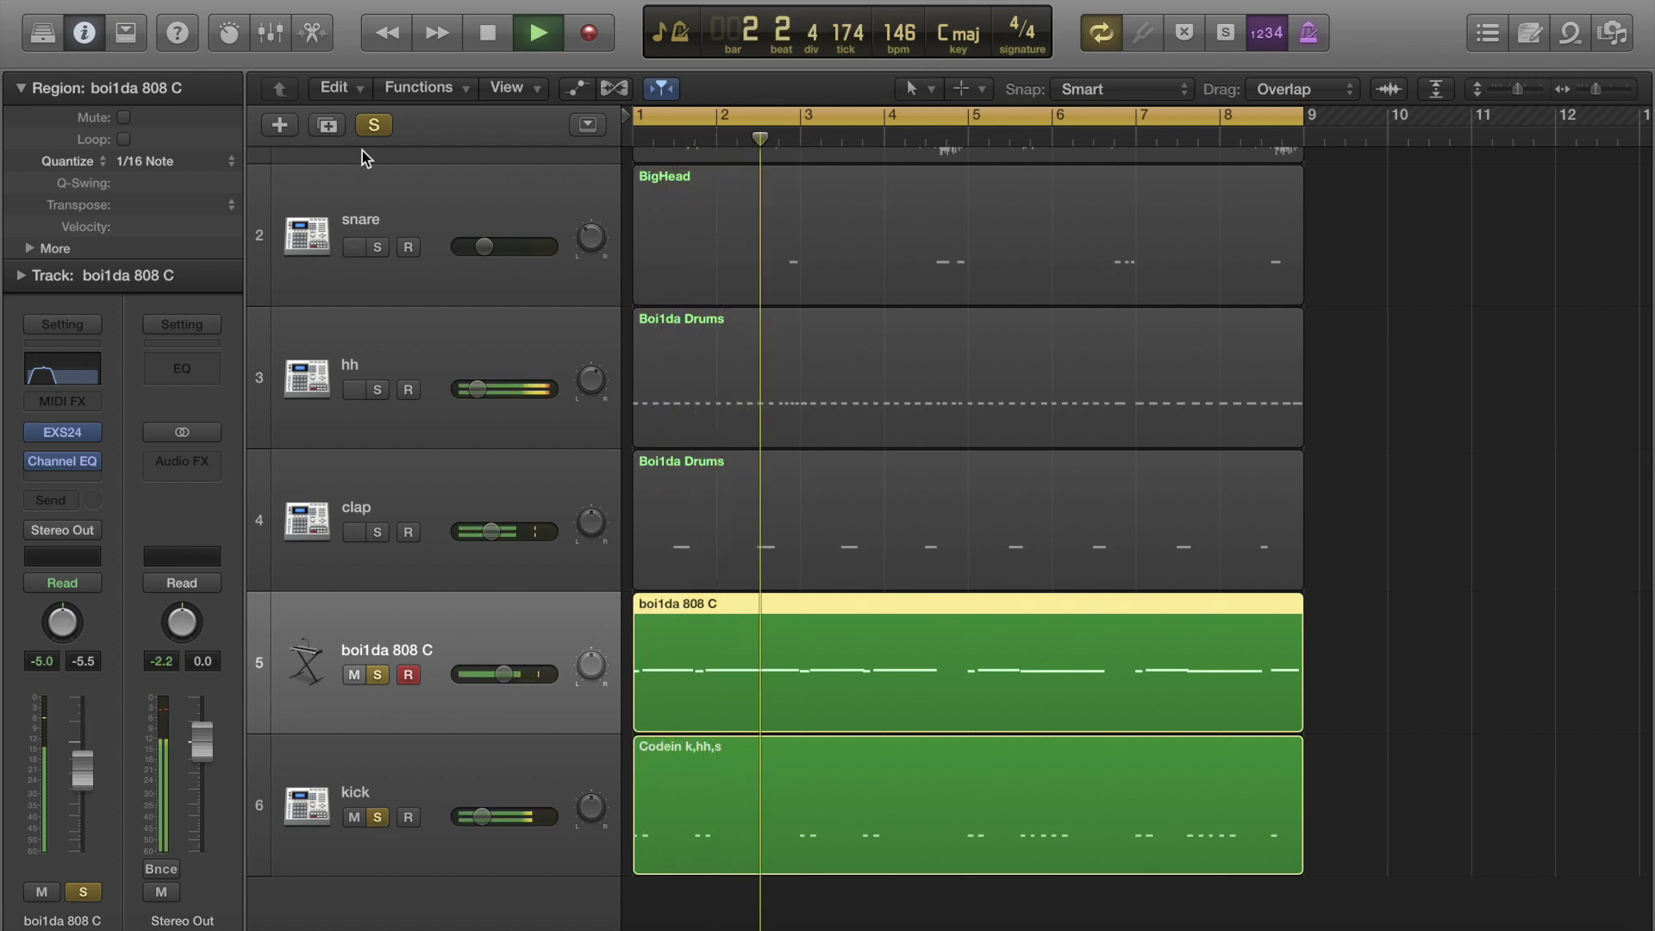
# Clear all solos and confirm the chord track's name as 'Lonelydays_Chords G#m'.
pyautogui.scroll(3, 372, 449)
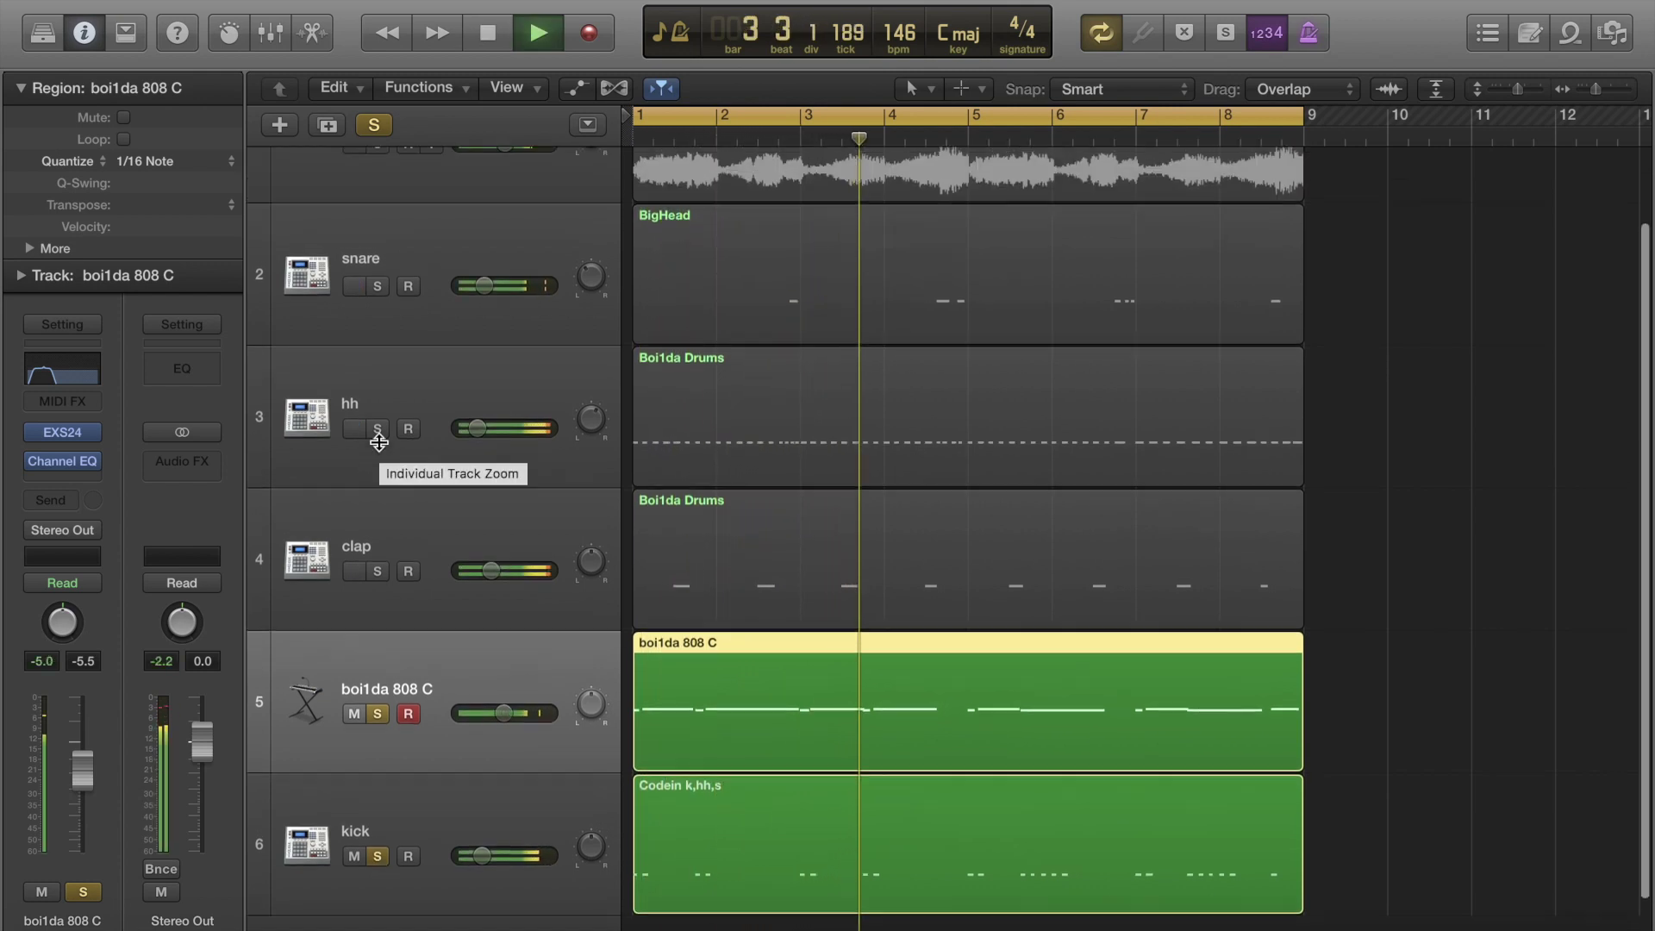
pyautogui.press('space')
pyautogui.click(362, 125)
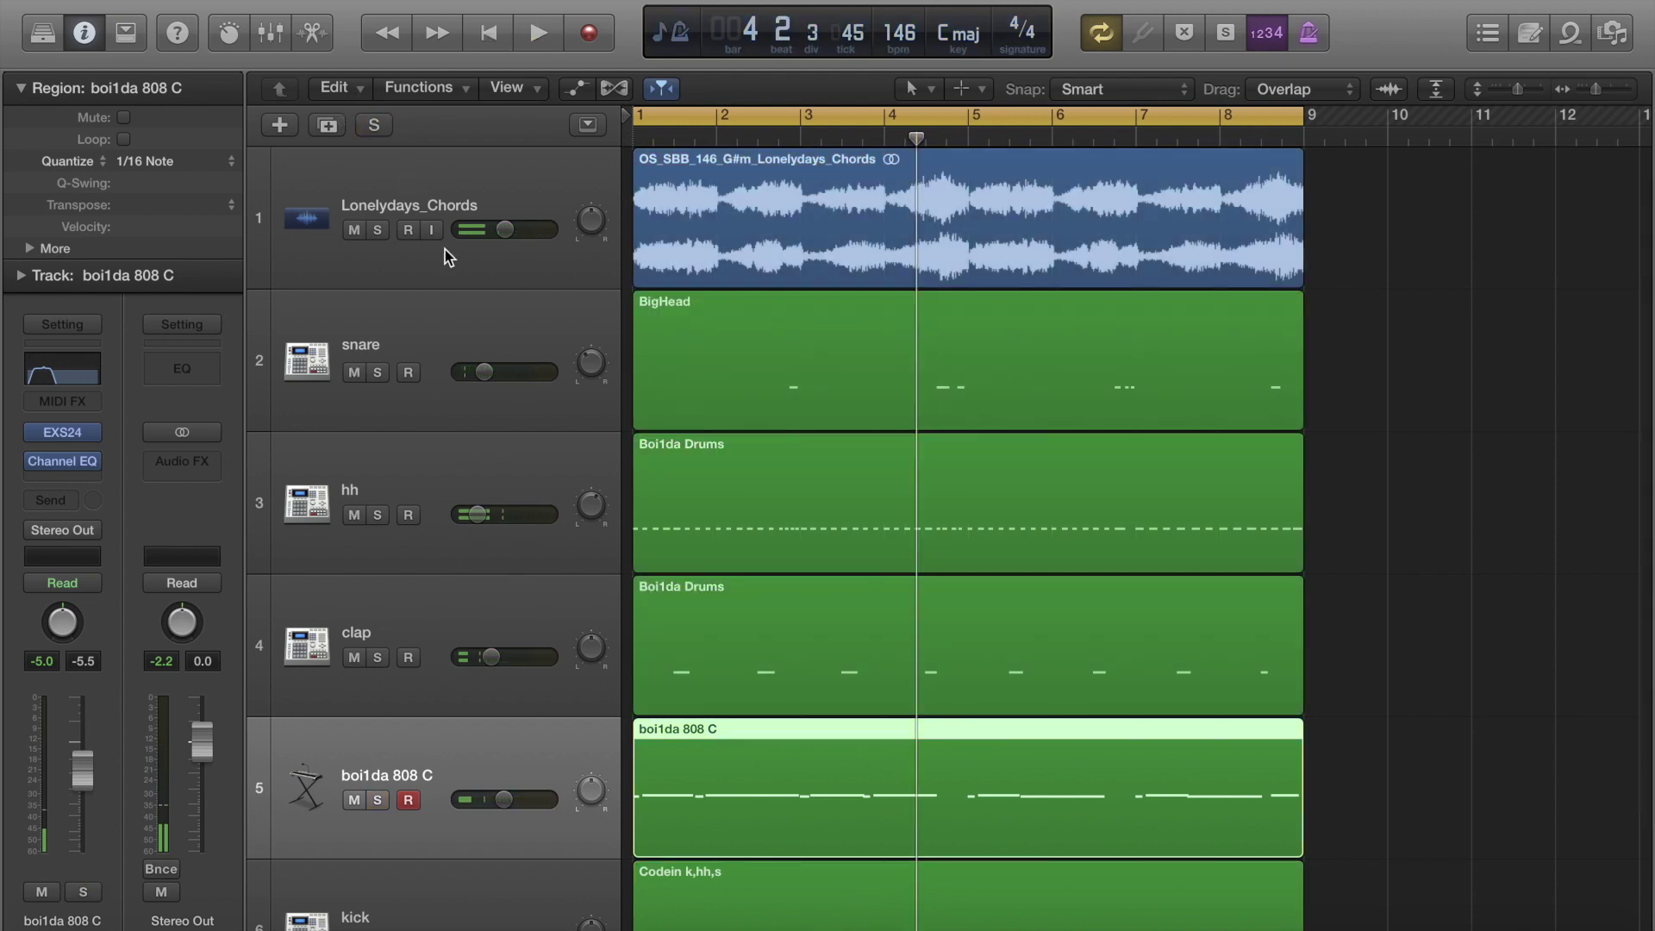
pyautogui.doubleClick(449, 204)
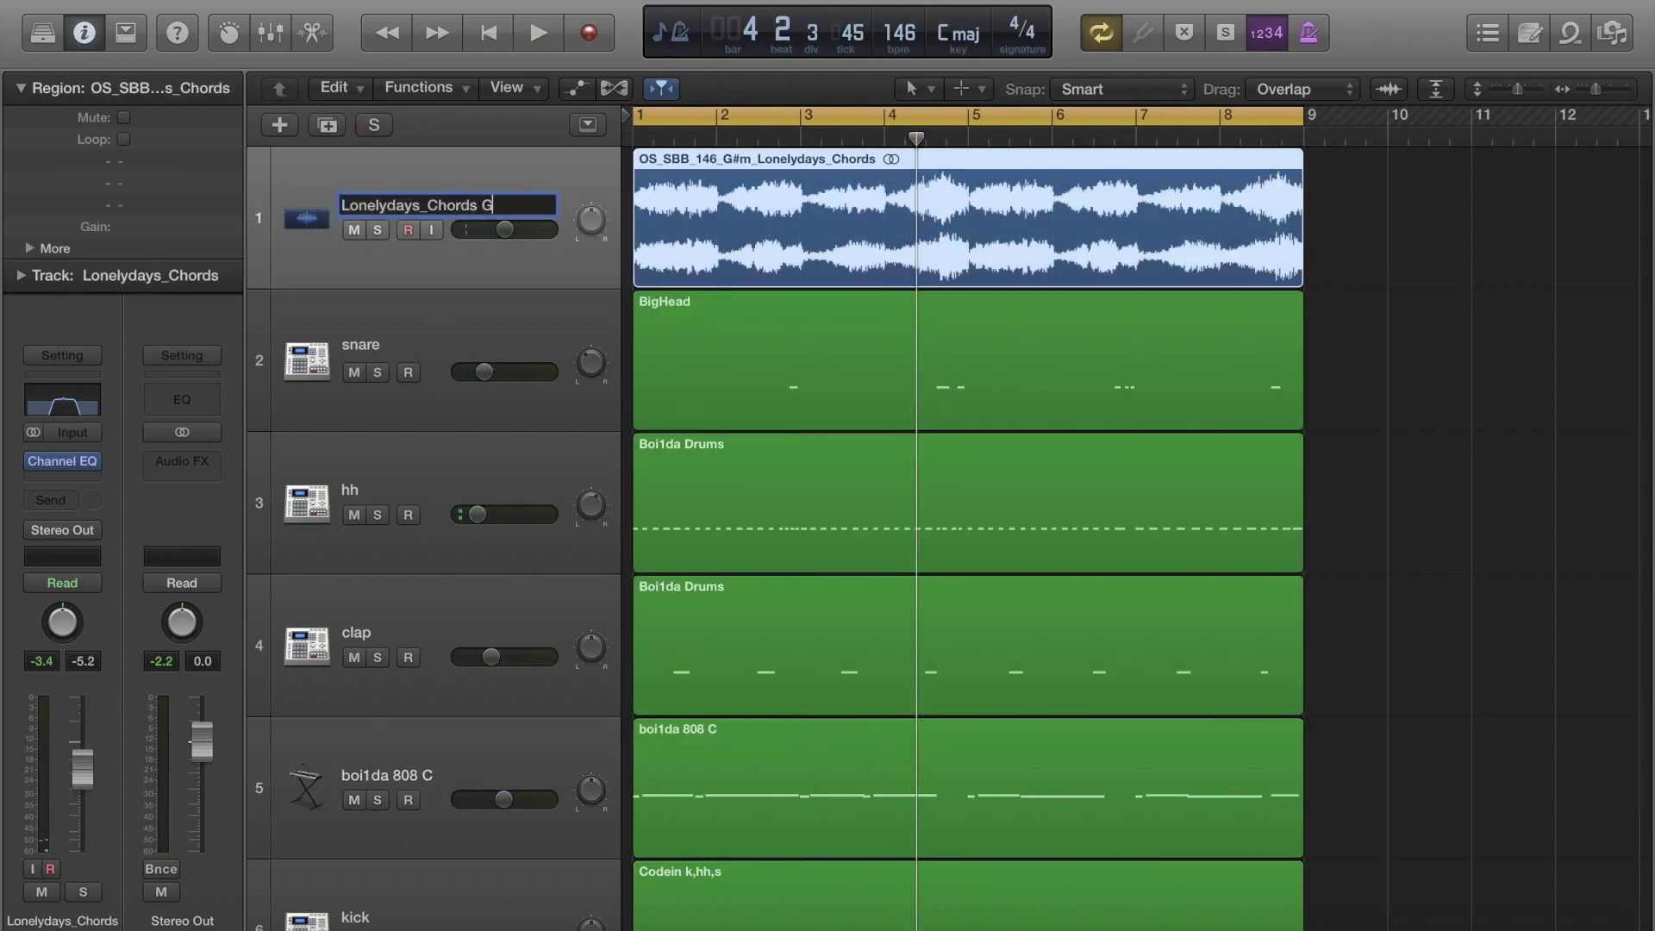
pyautogui.press('Return')
pyautogui.press('Return')
pyautogui.press('space')
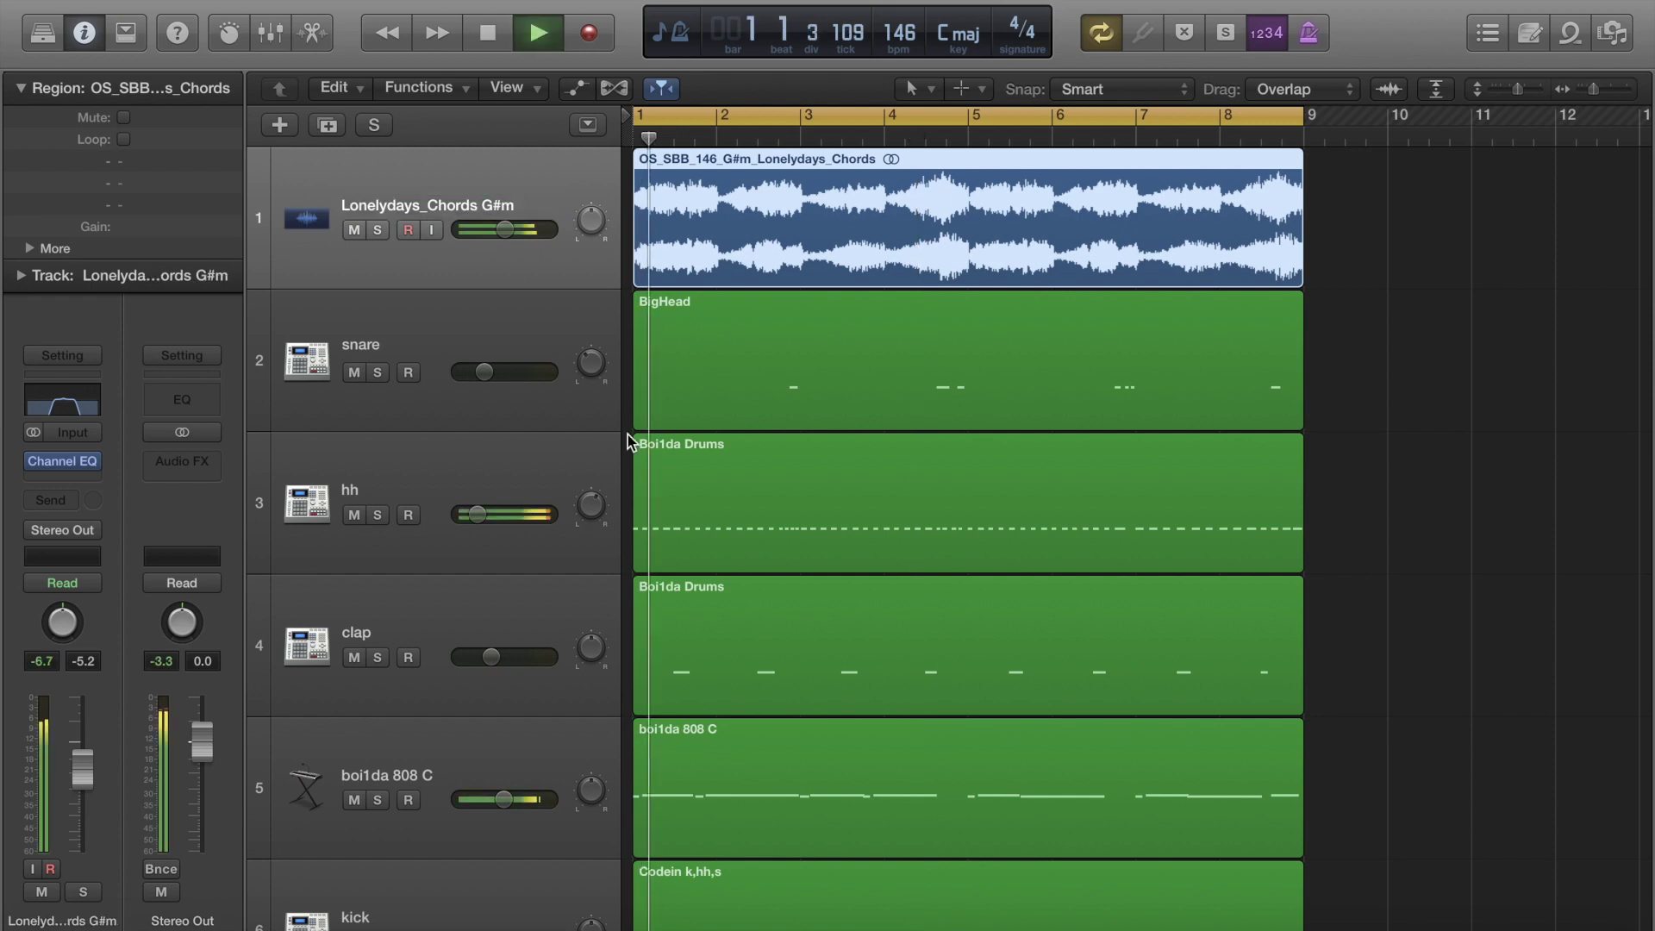
# Shrink the track rows, select all six tracks, and pull their faders in the Mixer to -∞ dB.
pyautogui.moveTo(1518, 88); pyautogui.dragTo(1505, 89)
pyautogui.click(515, 286)
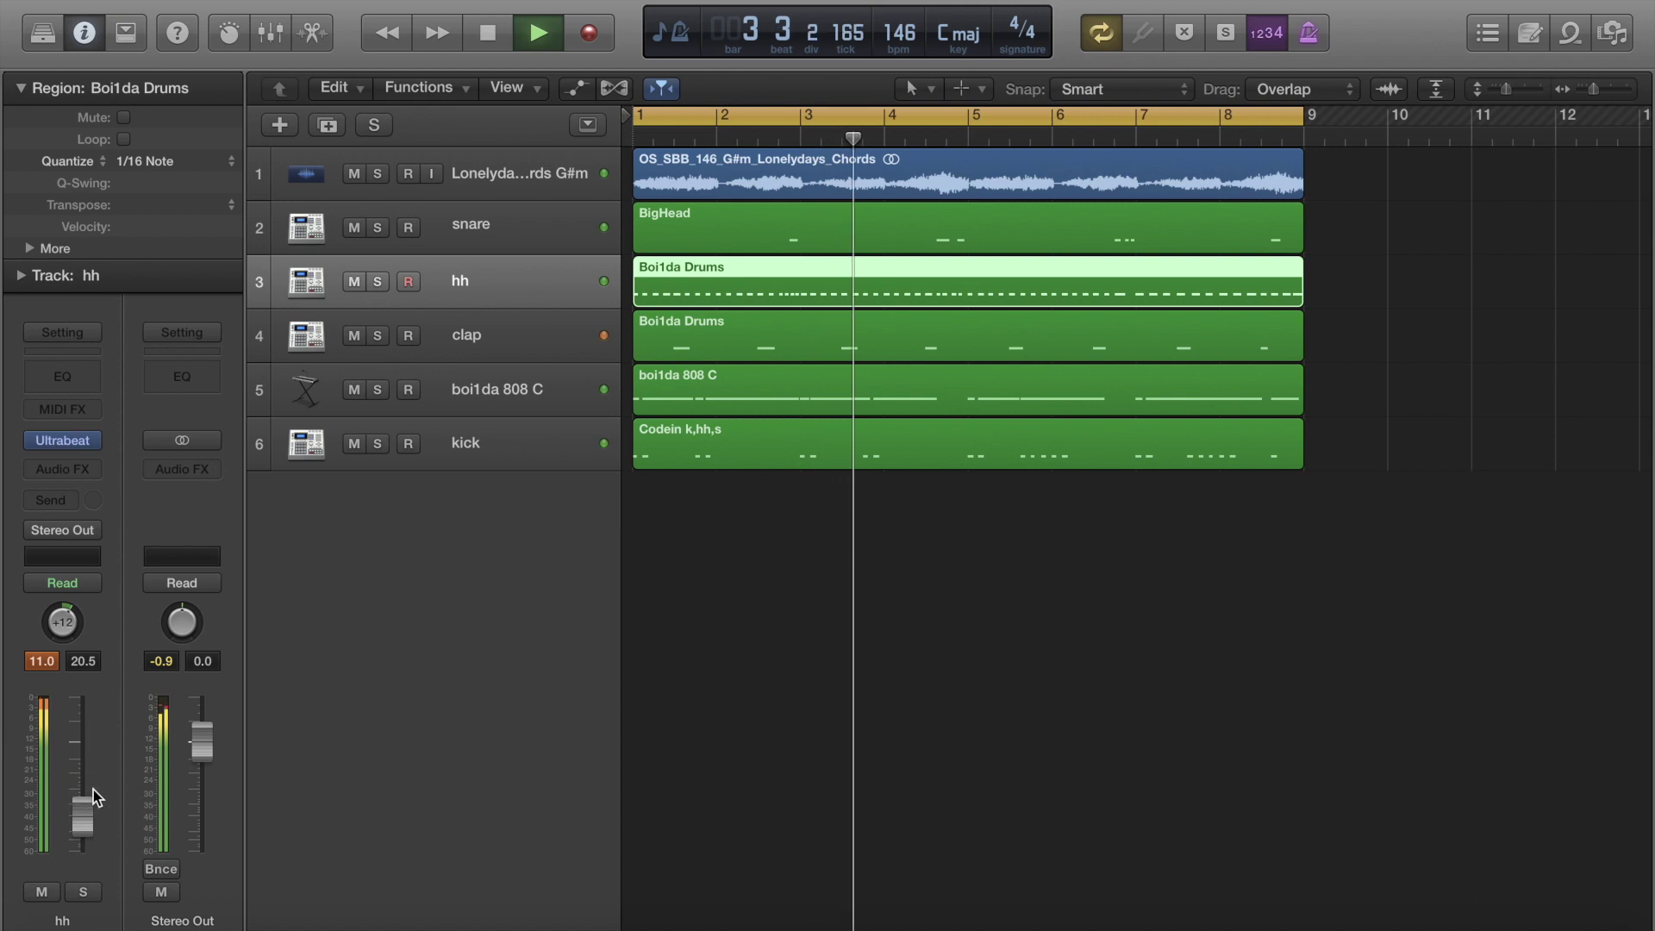
pyautogui.press('space')
pyautogui.click(531, 442)
pyautogui.hotkey('shift', 'Up')
pyautogui.hotkey('shift', 'Up')
pyautogui.hotkey('shift', 'Up')
pyautogui.hotkey('shift', 'Up')
pyautogui.hotkey('shift', 'Up')
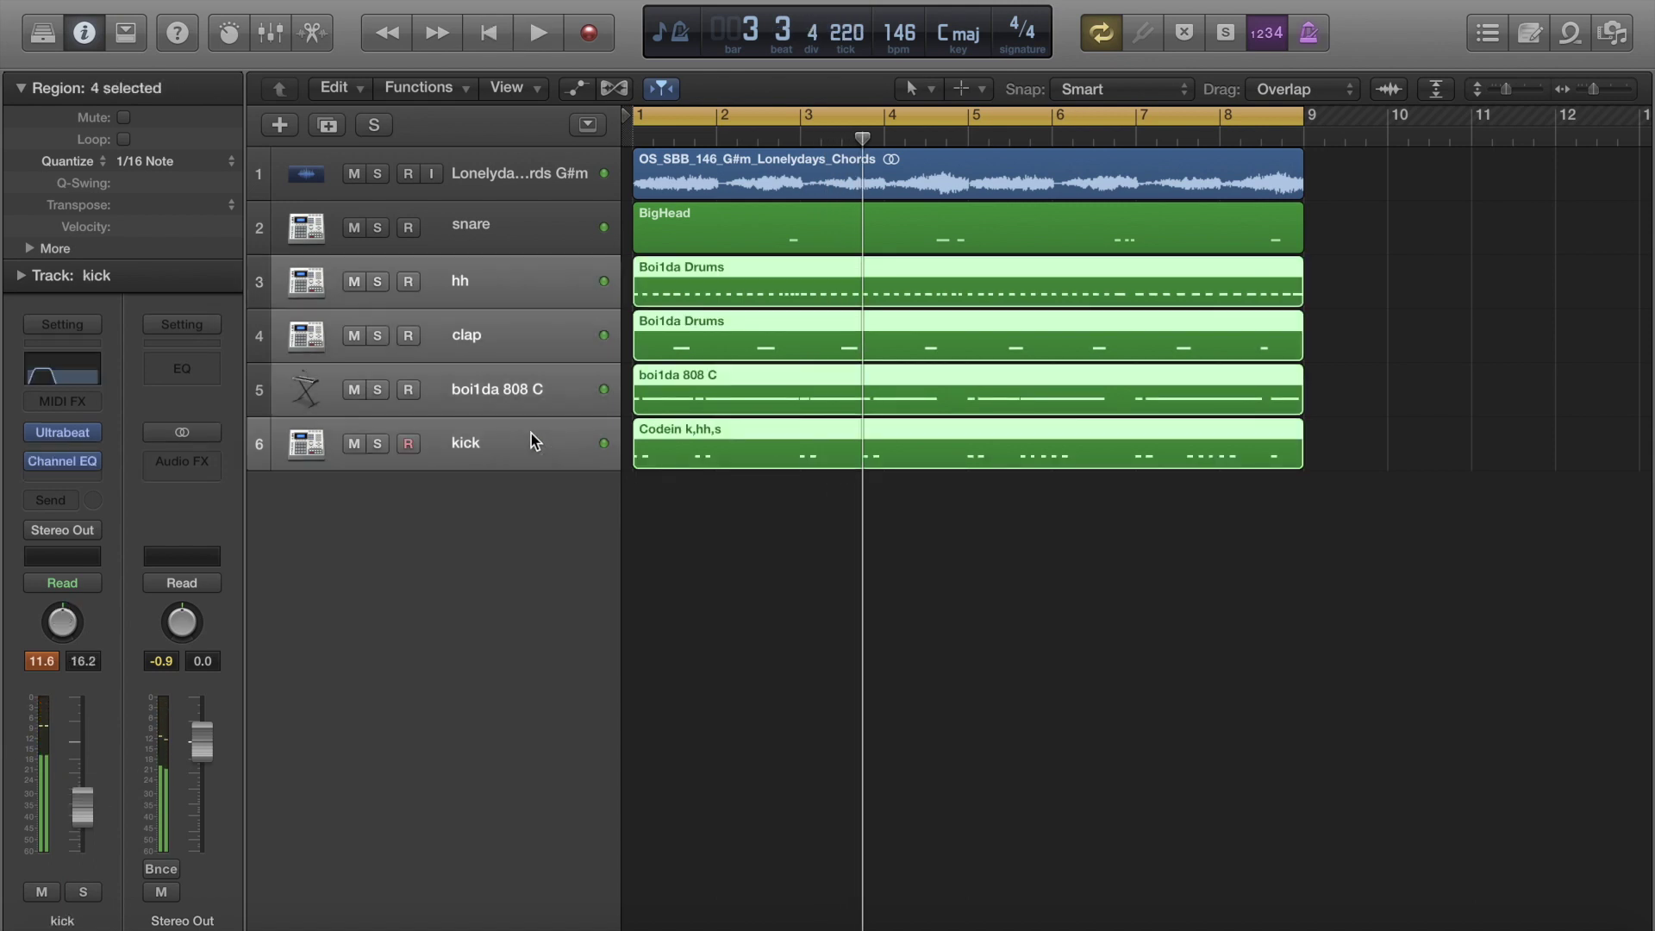
pyautogui.press('x')
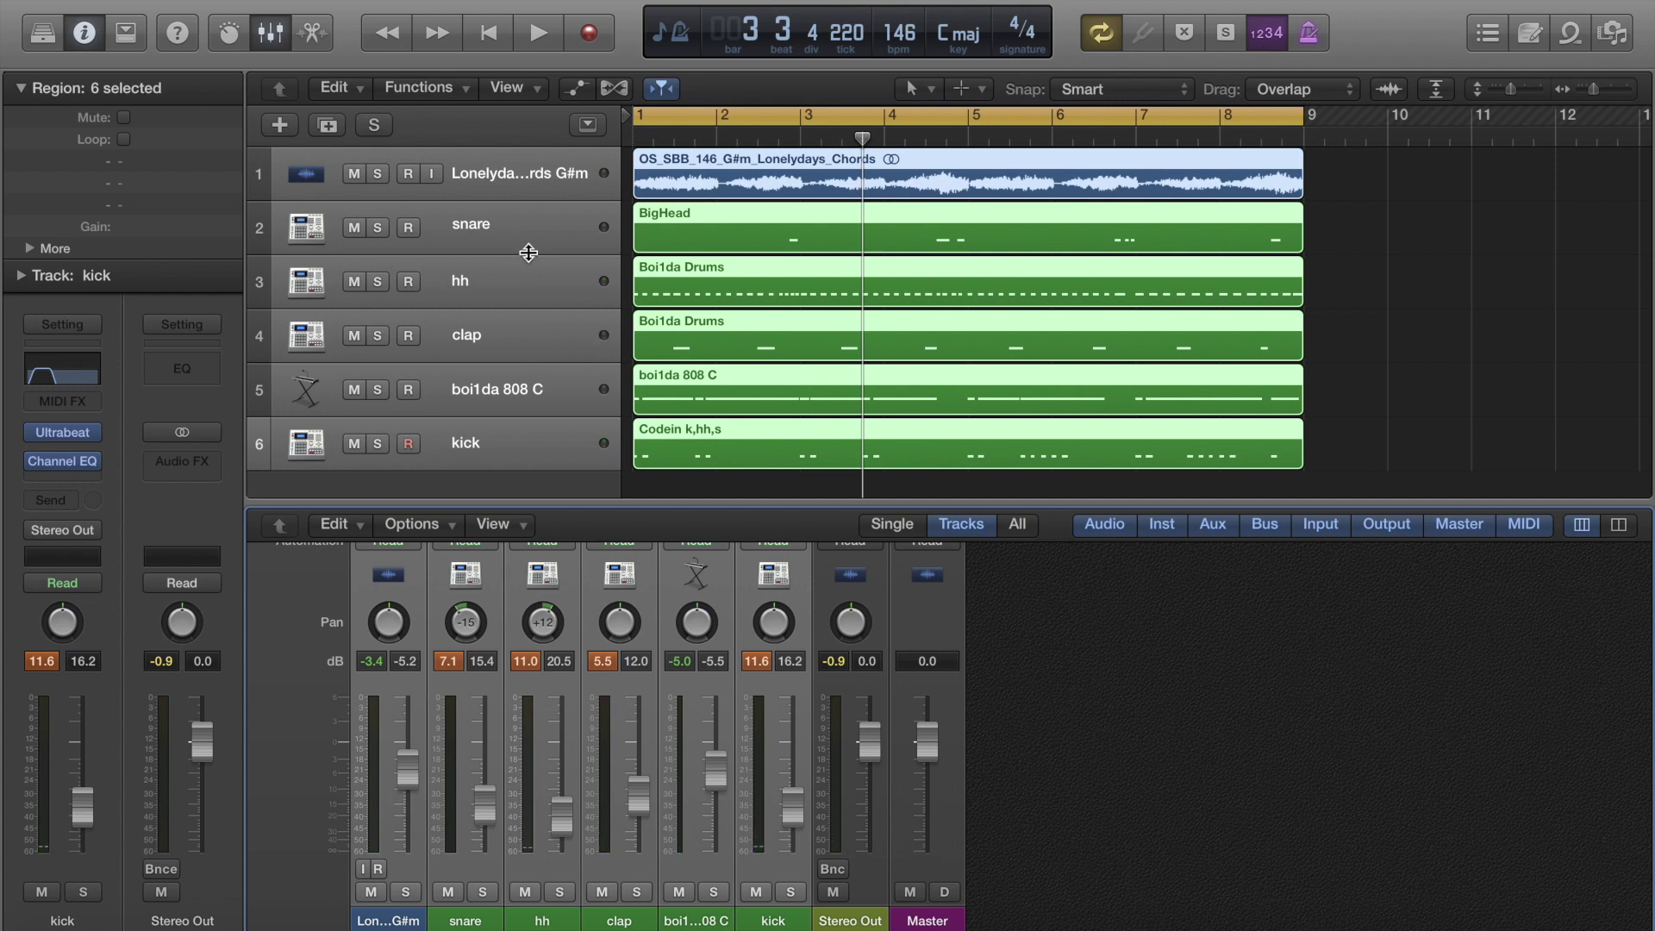
pyautogui.moveTo(714, 770); pyautogui.dragTo(713, 849)
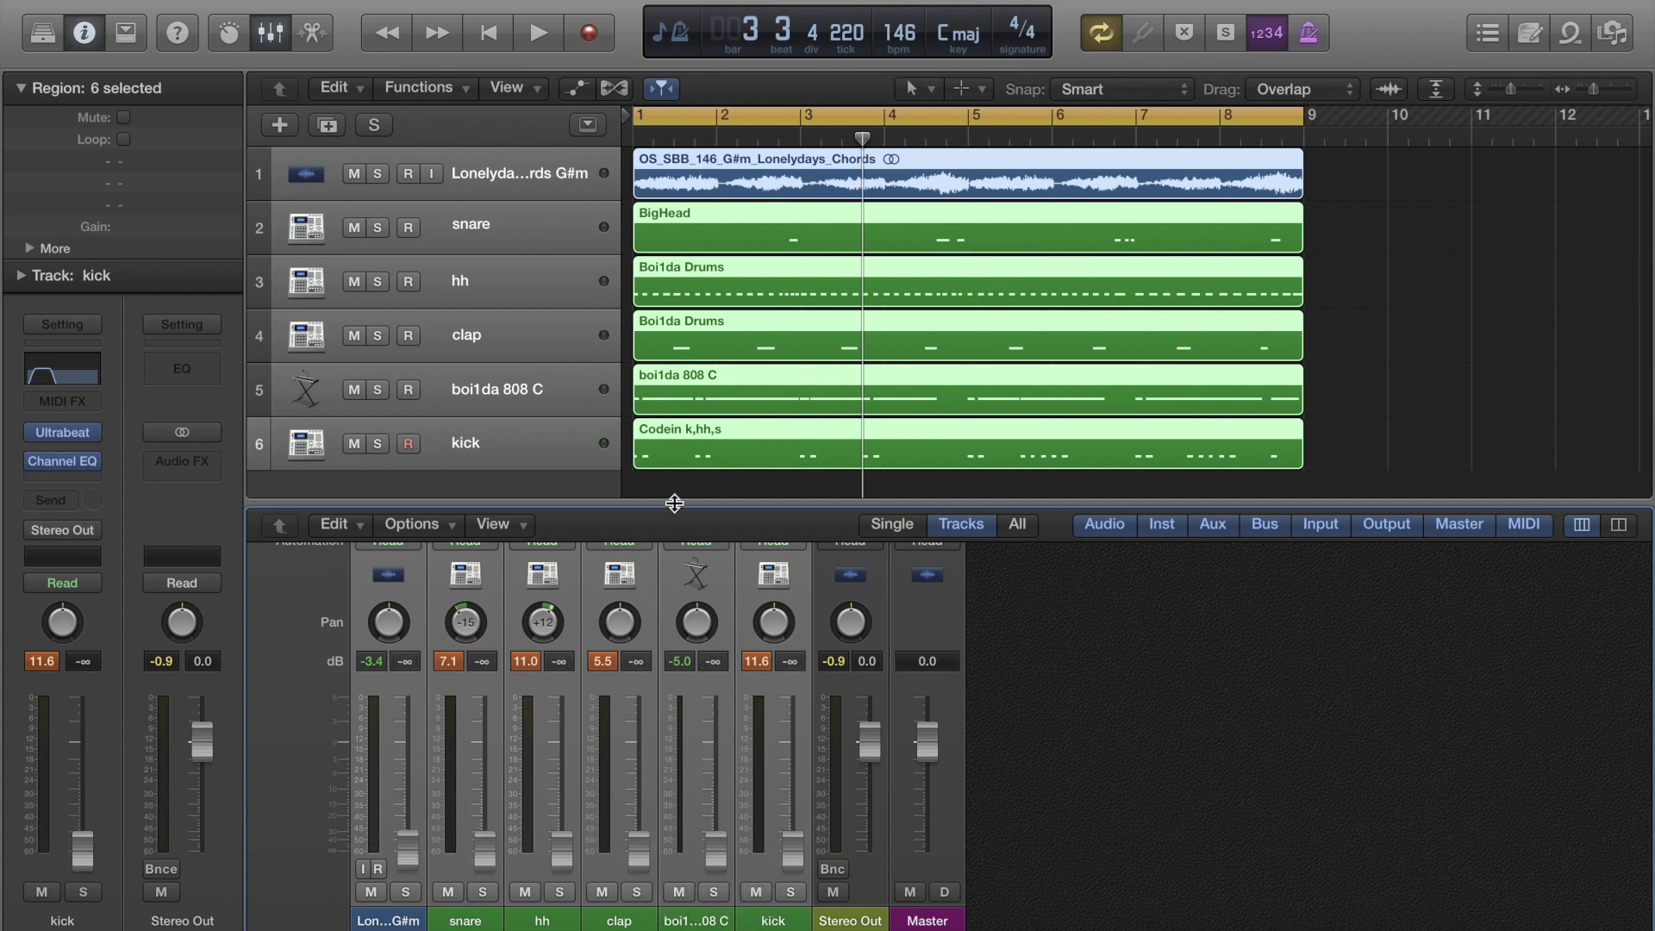
pyautogui.press('x')
pyautogui.press('x')
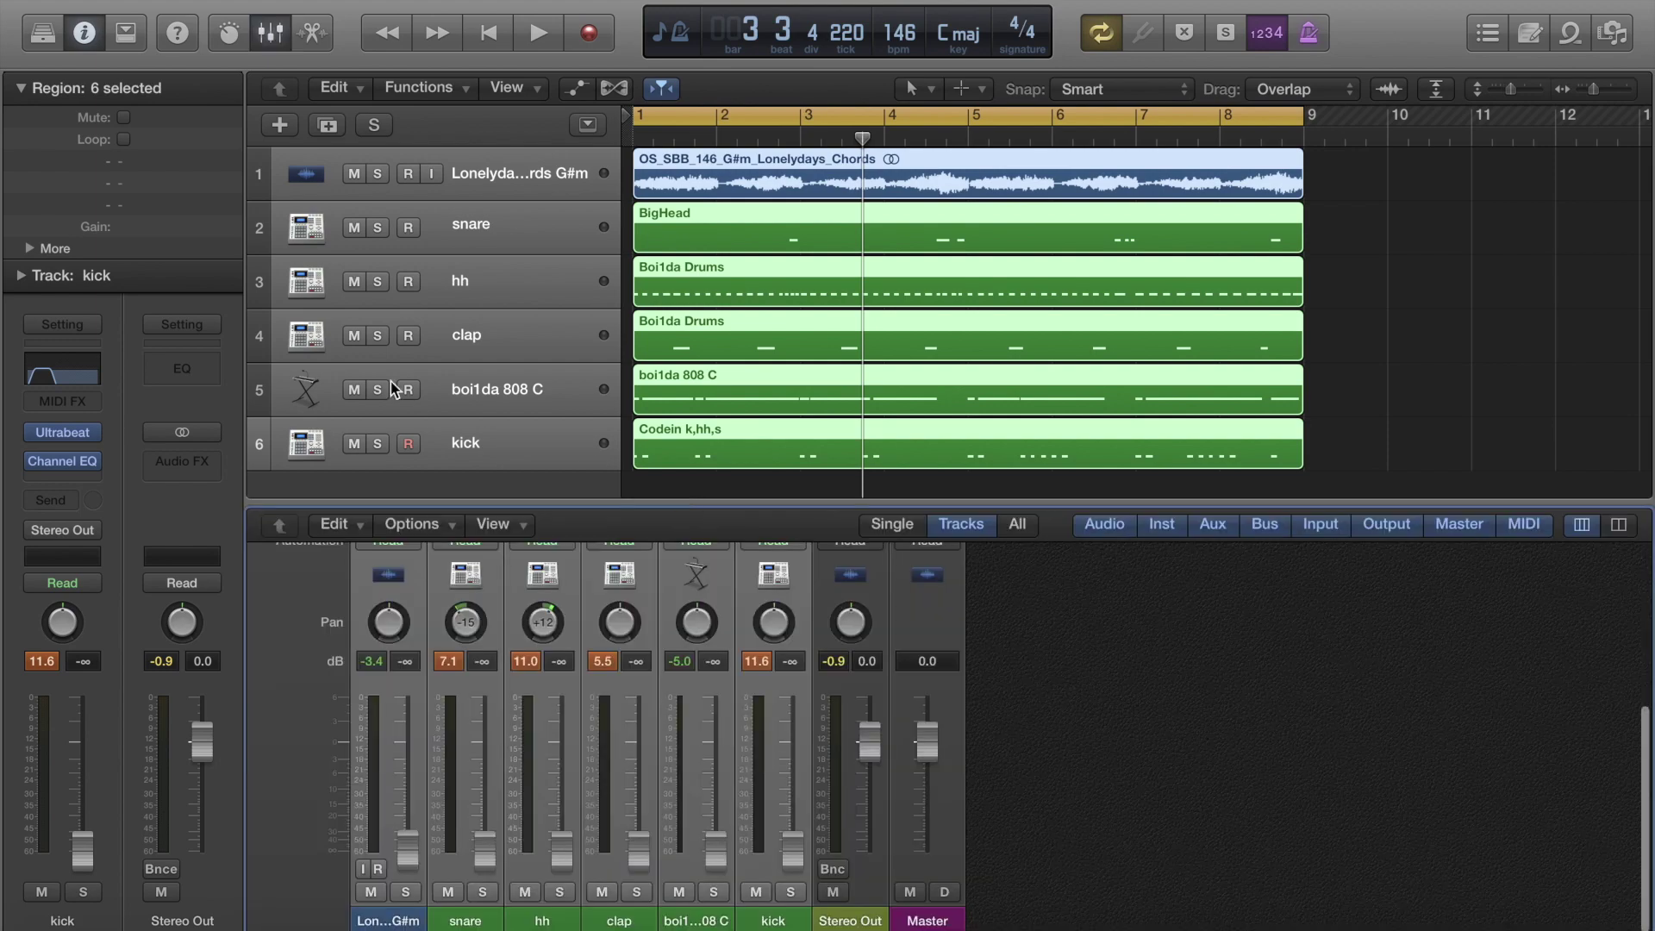
# Play the beat and raise the kick fader to -19.5 dB.
pyautogui.click(524, 188)
pyautogui.click(502, 440)
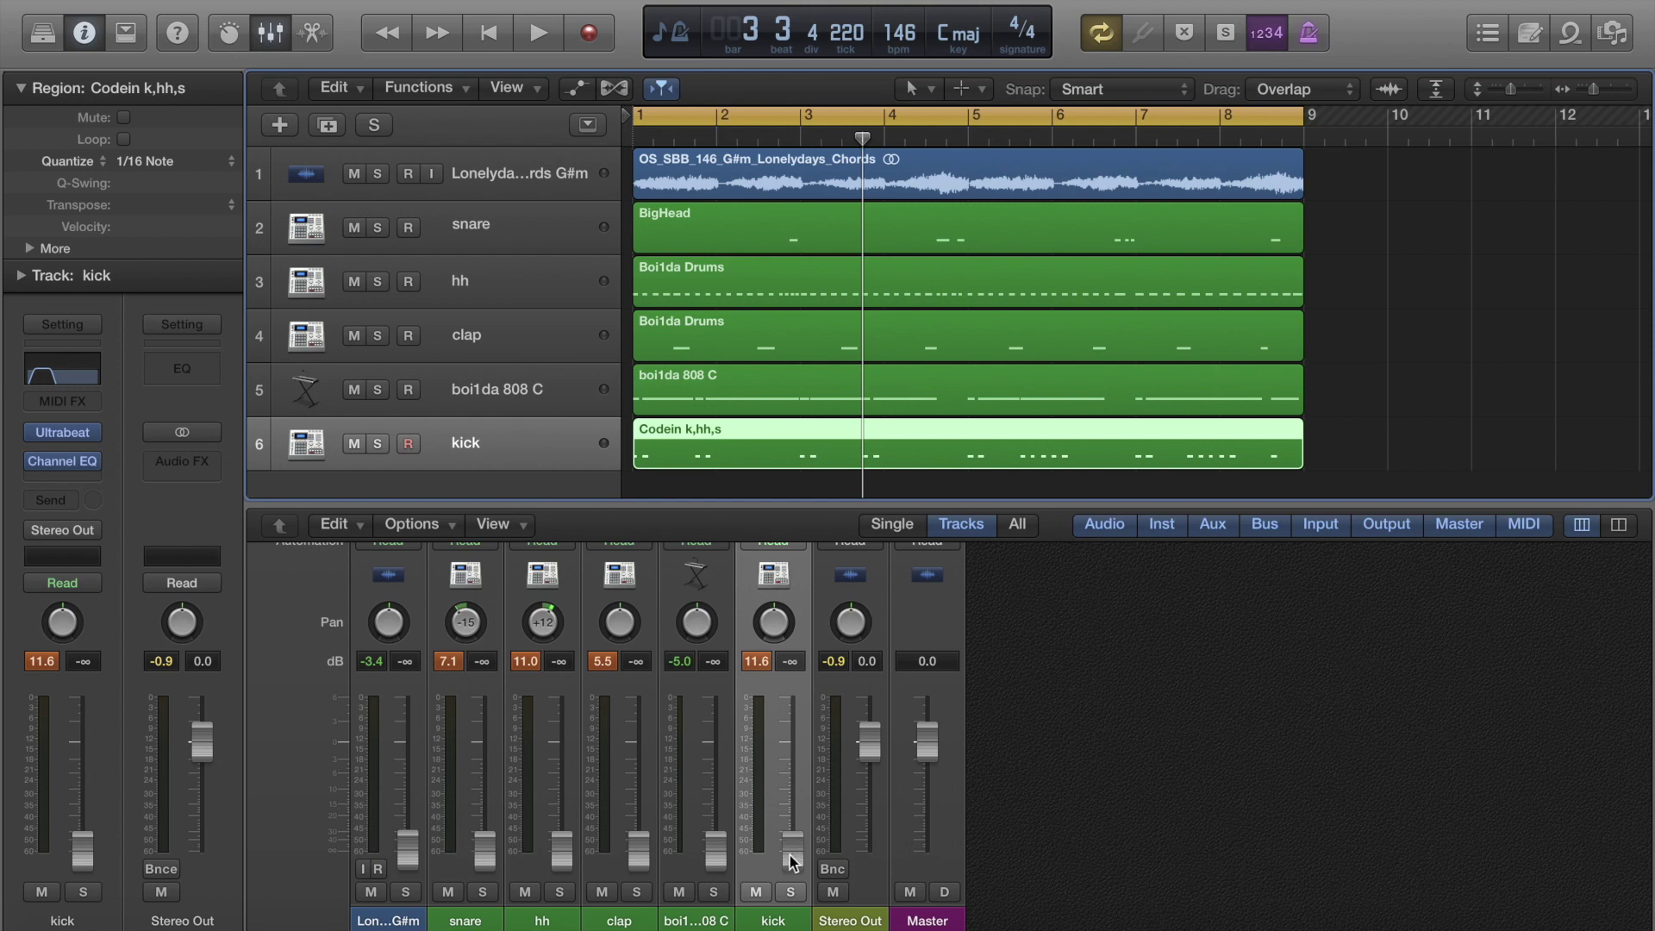
pyautogui.press('space')
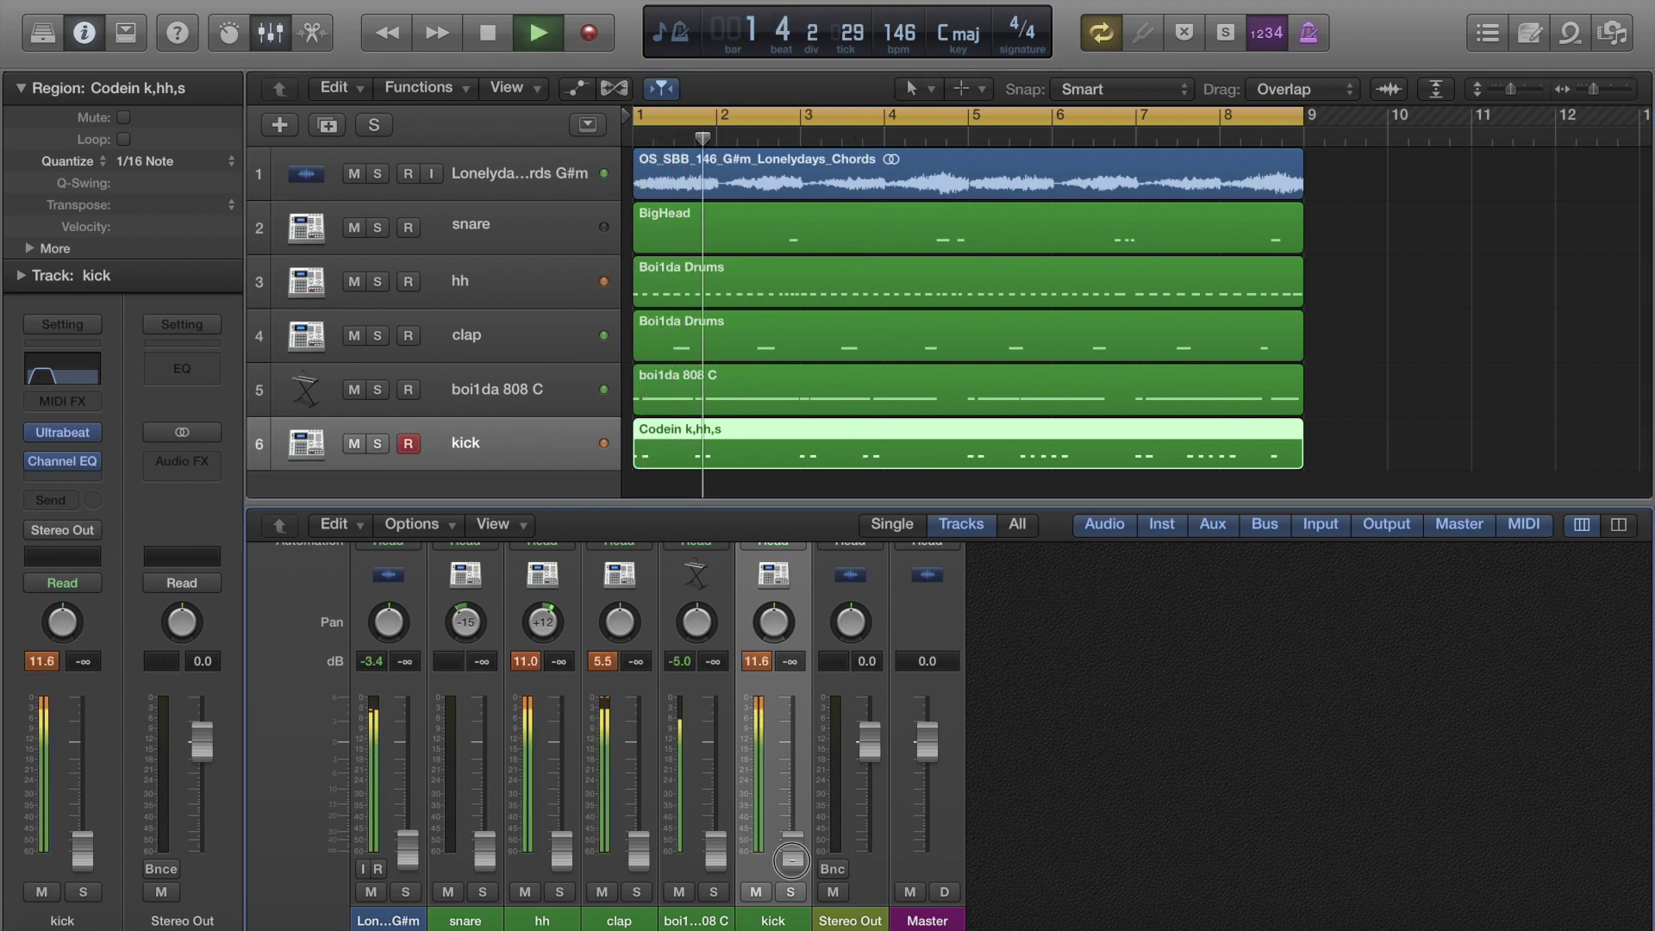
pyautogui.click(792, 858)
pyautogui.moveTo(791, 858); pyautogui.dragTo(787, 791)
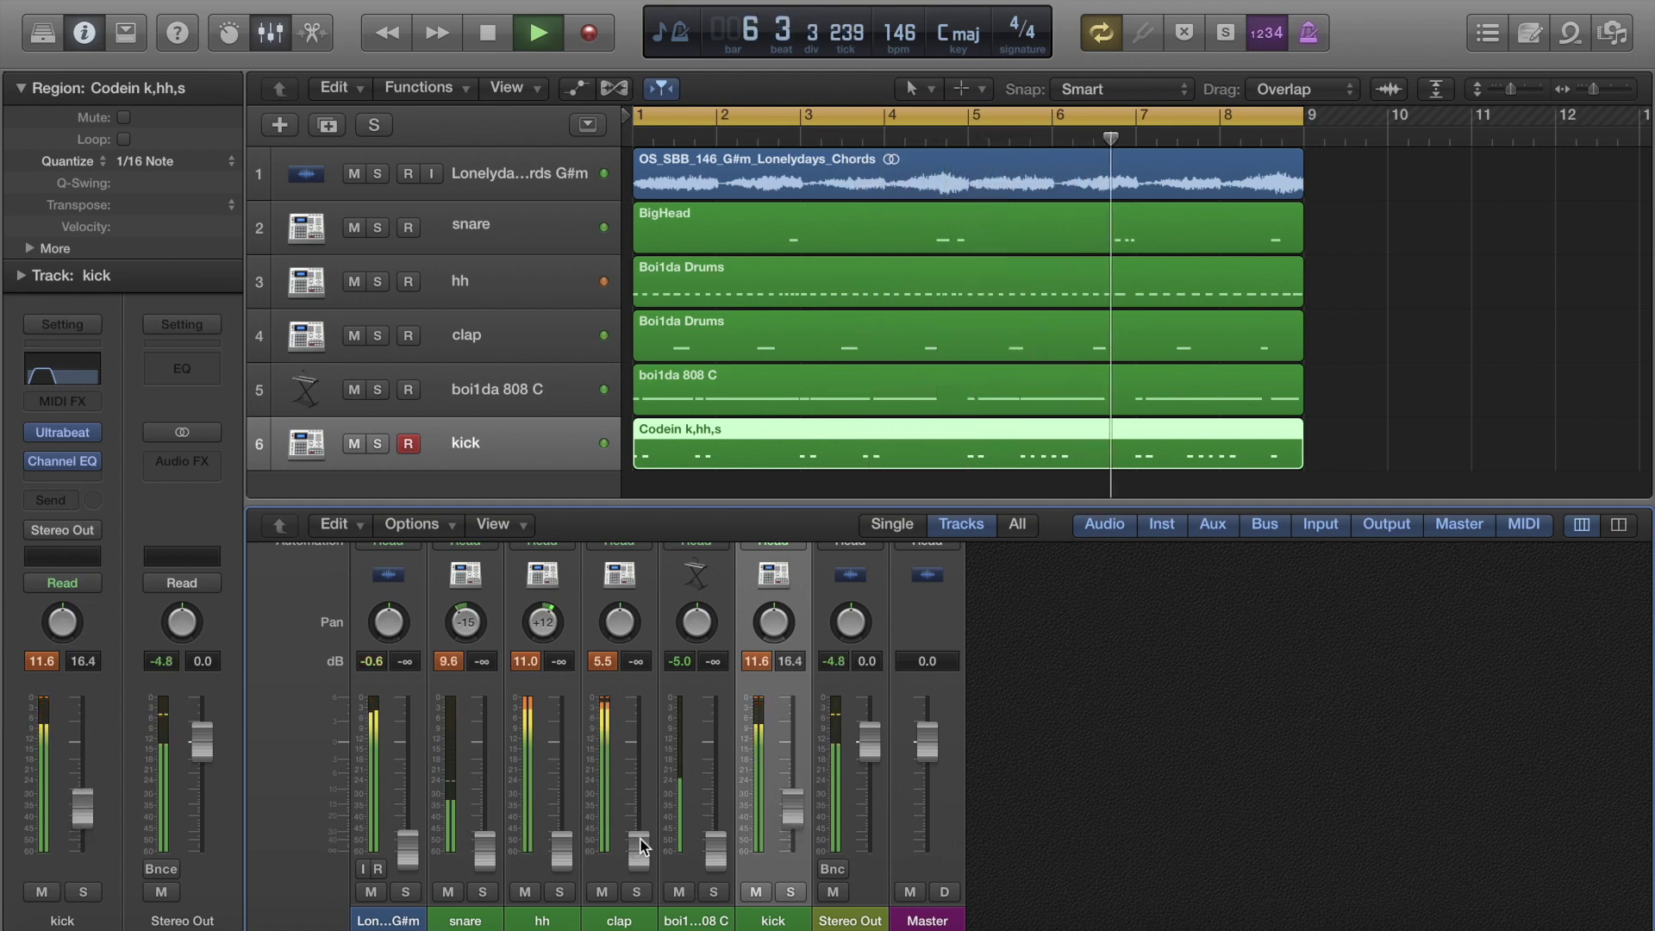
# Bring the clap fader up from silence to -22.5 dB.
pyautogui.moveTo(641, 846); pyautogui.dragTo(635, 805)
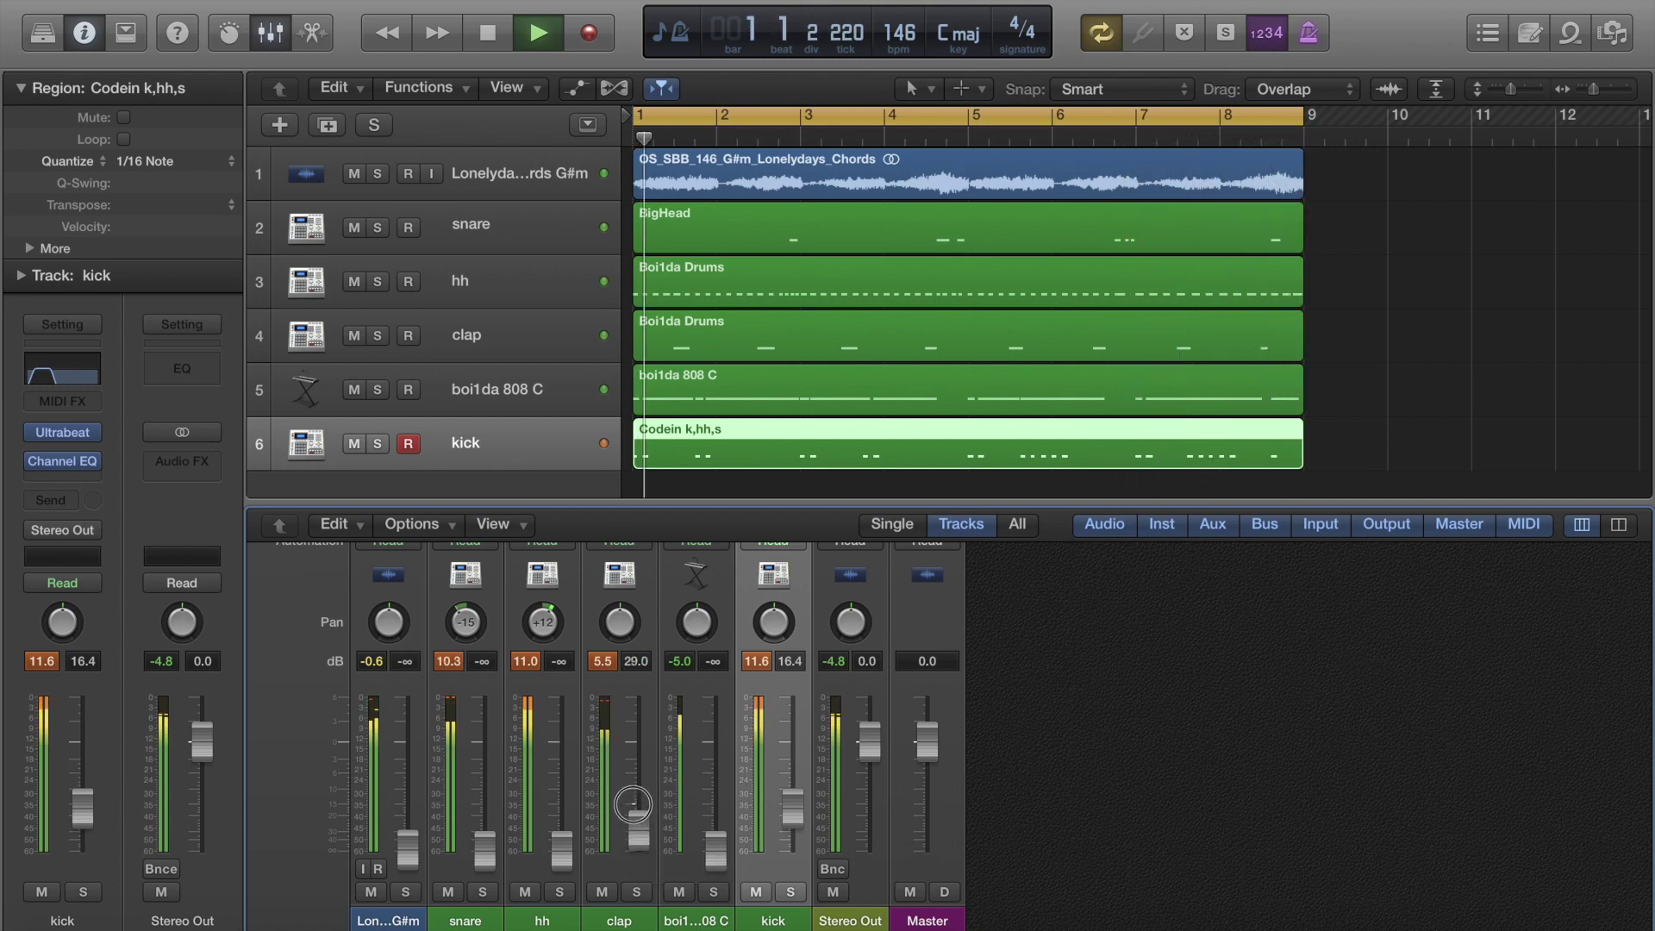
pyautogui.moveTo(634, 801); pyautogui.dragTo(635, 810)
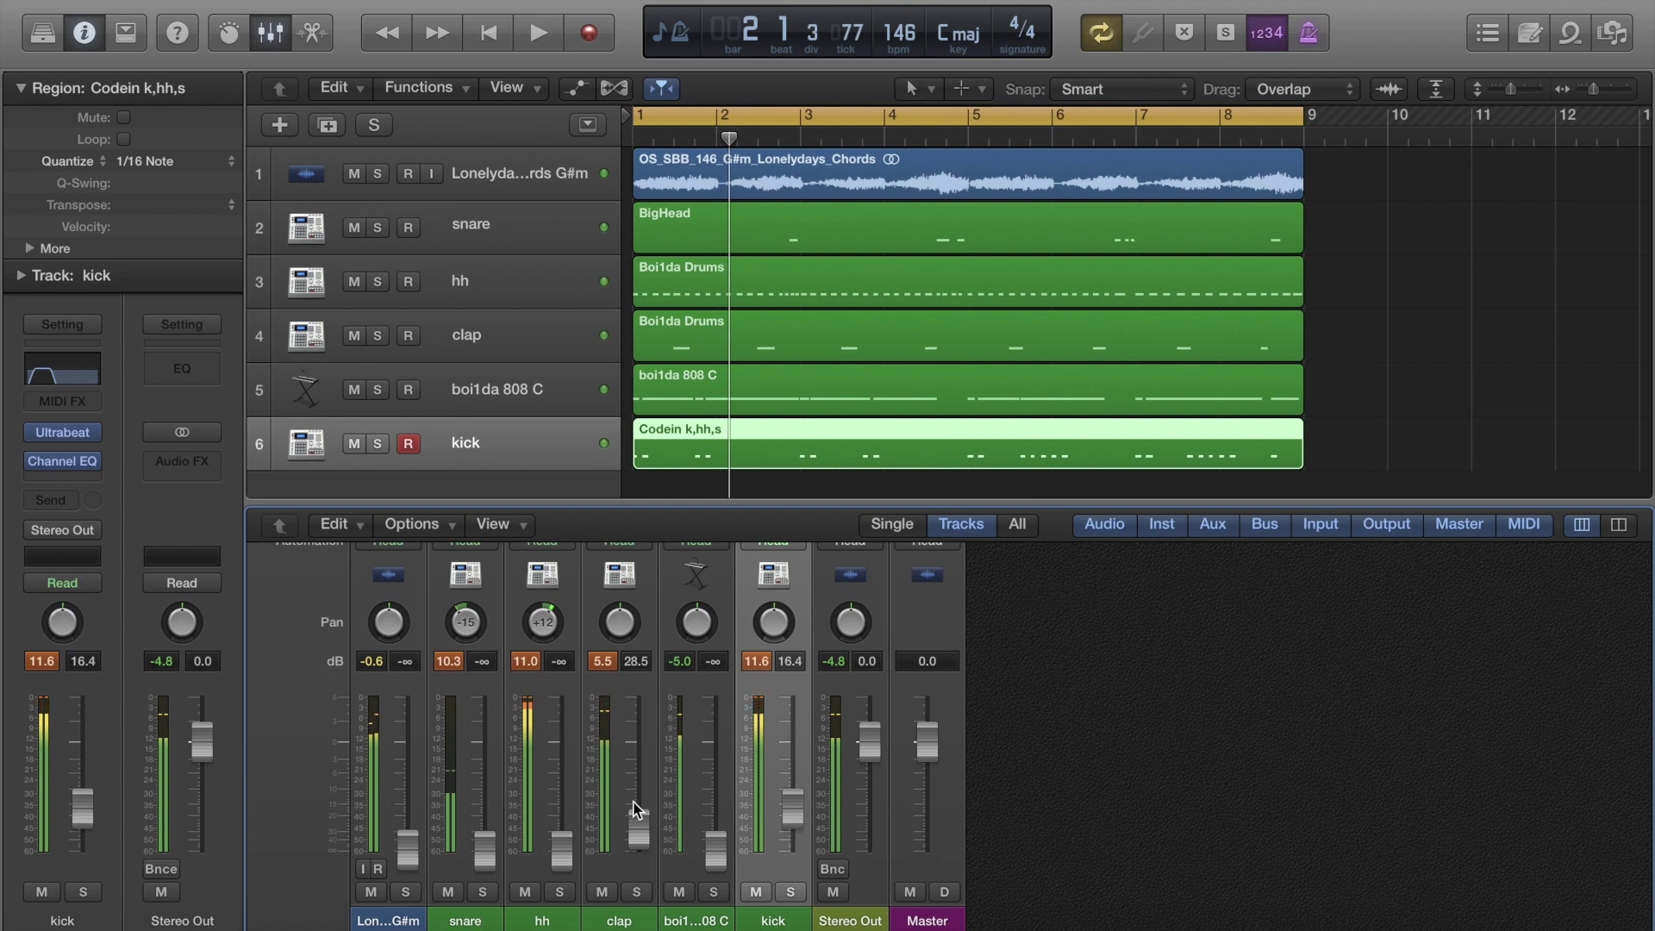
pyautogui.press('Return')
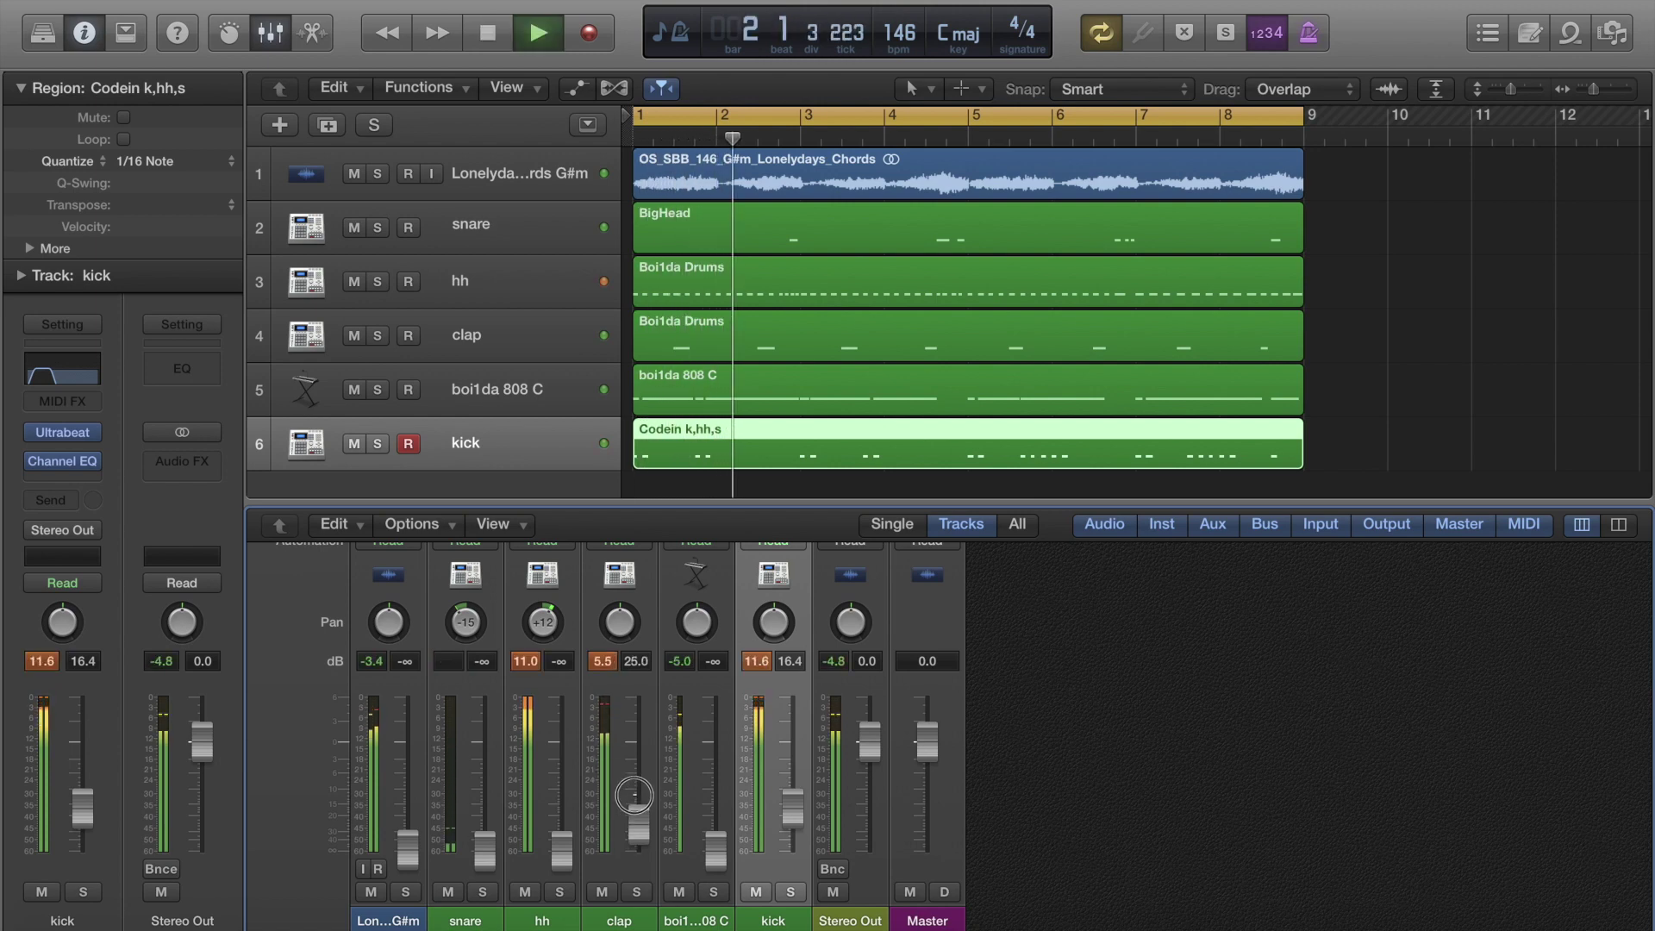
pyautogui.moveTo(635, 802); pyautogui.dragTo(634, 791)
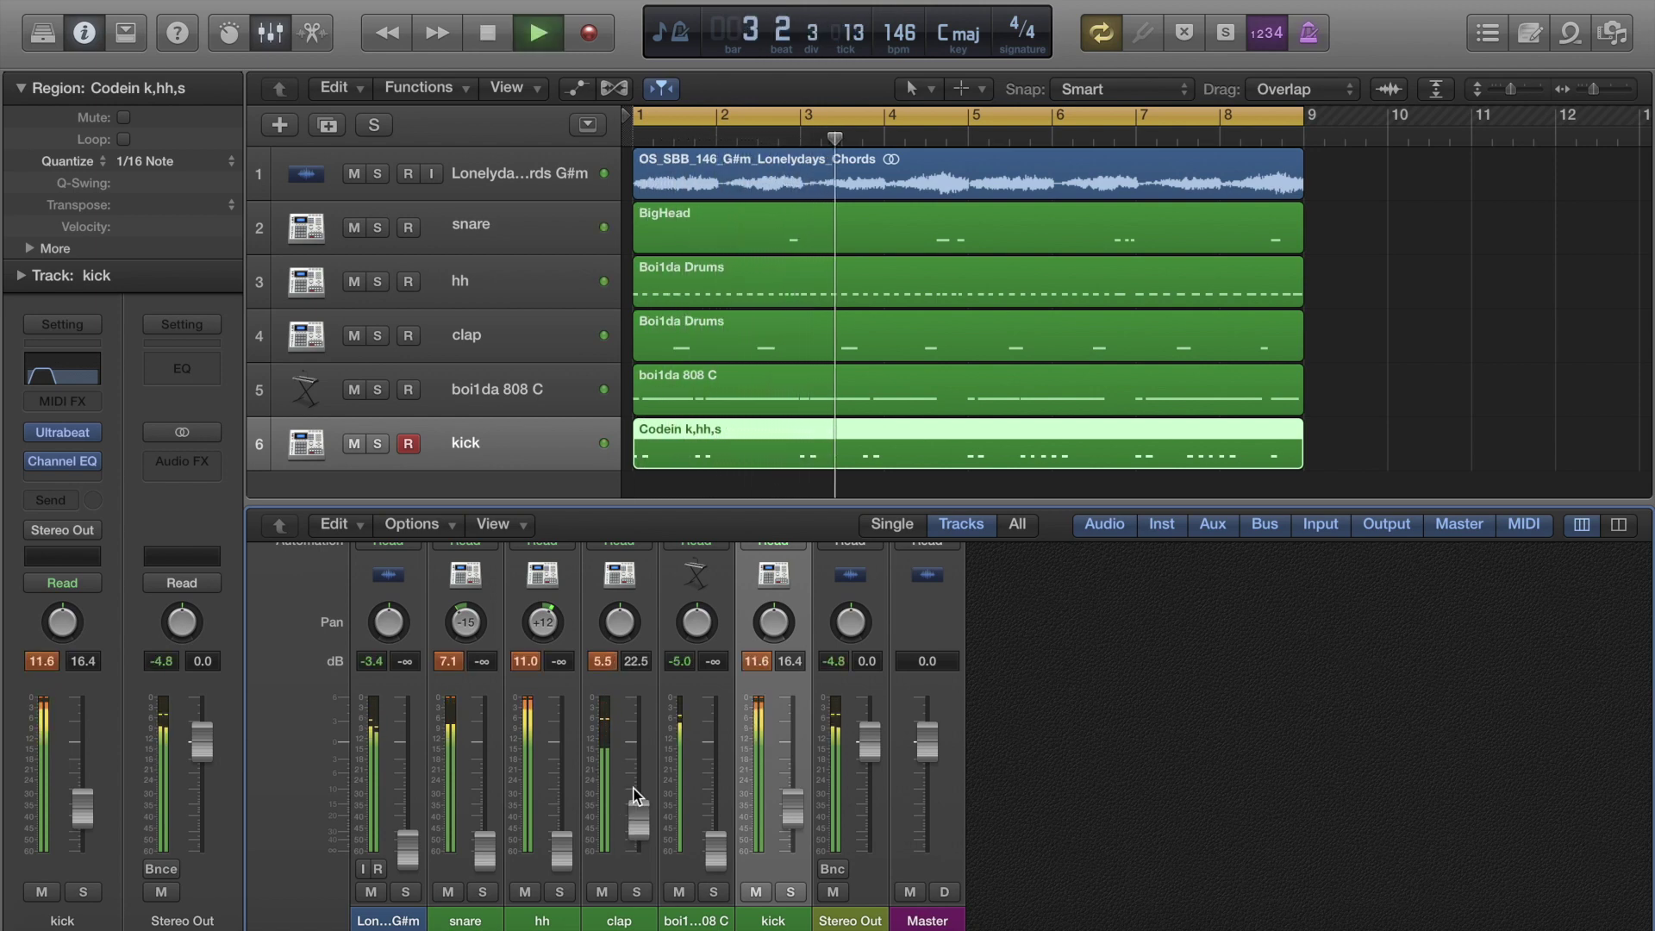
# Raise the boi1da 808 C fader to -7.0 dB.
pyautogui.moveTo(715, 849); pyautogui.dragTo(685, 776)
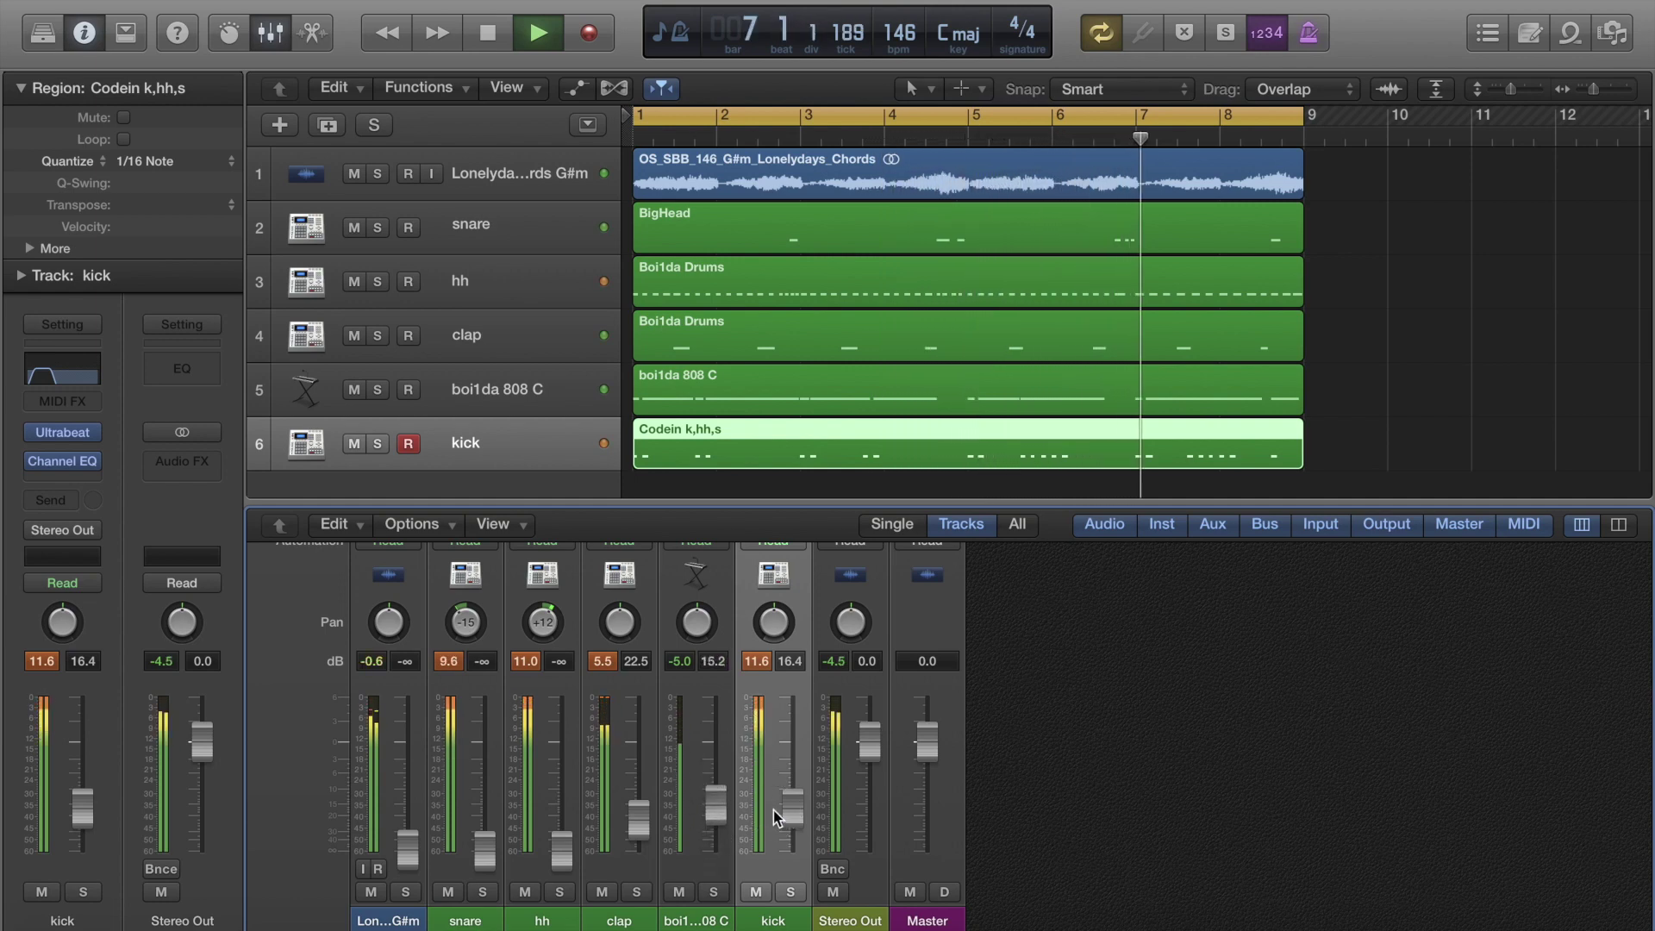
pyautogui.click(788, 815)
pyautogui.moveTo(717, 802); pyautogui.dragTo(707, 763)
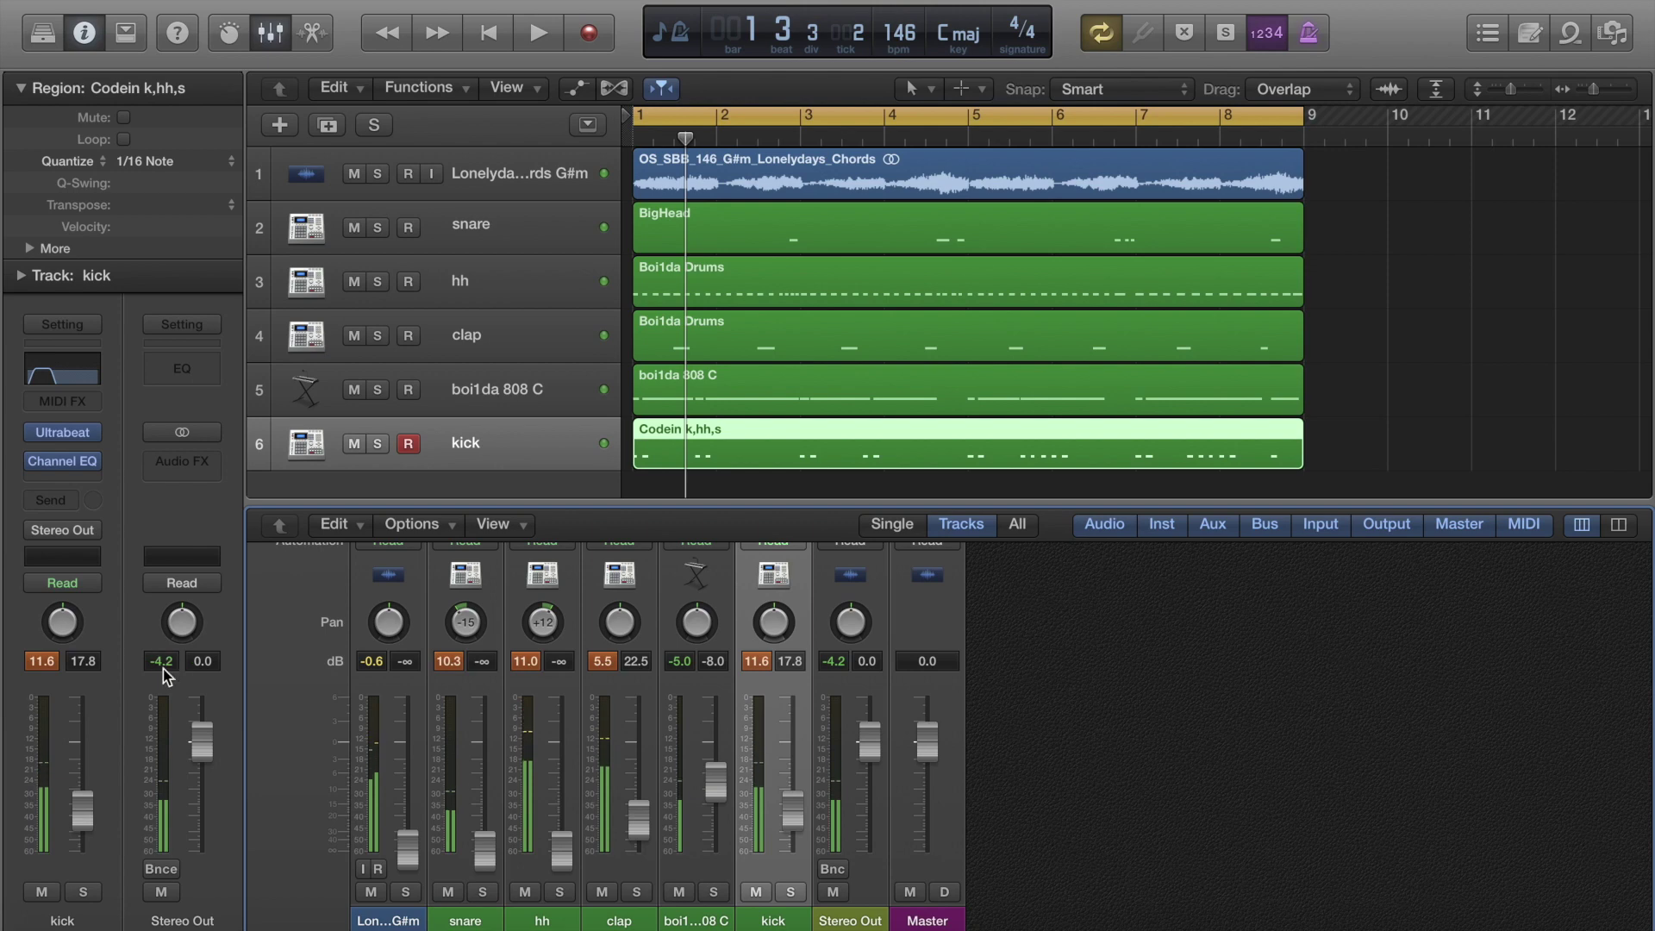
pyautogui.press('space')
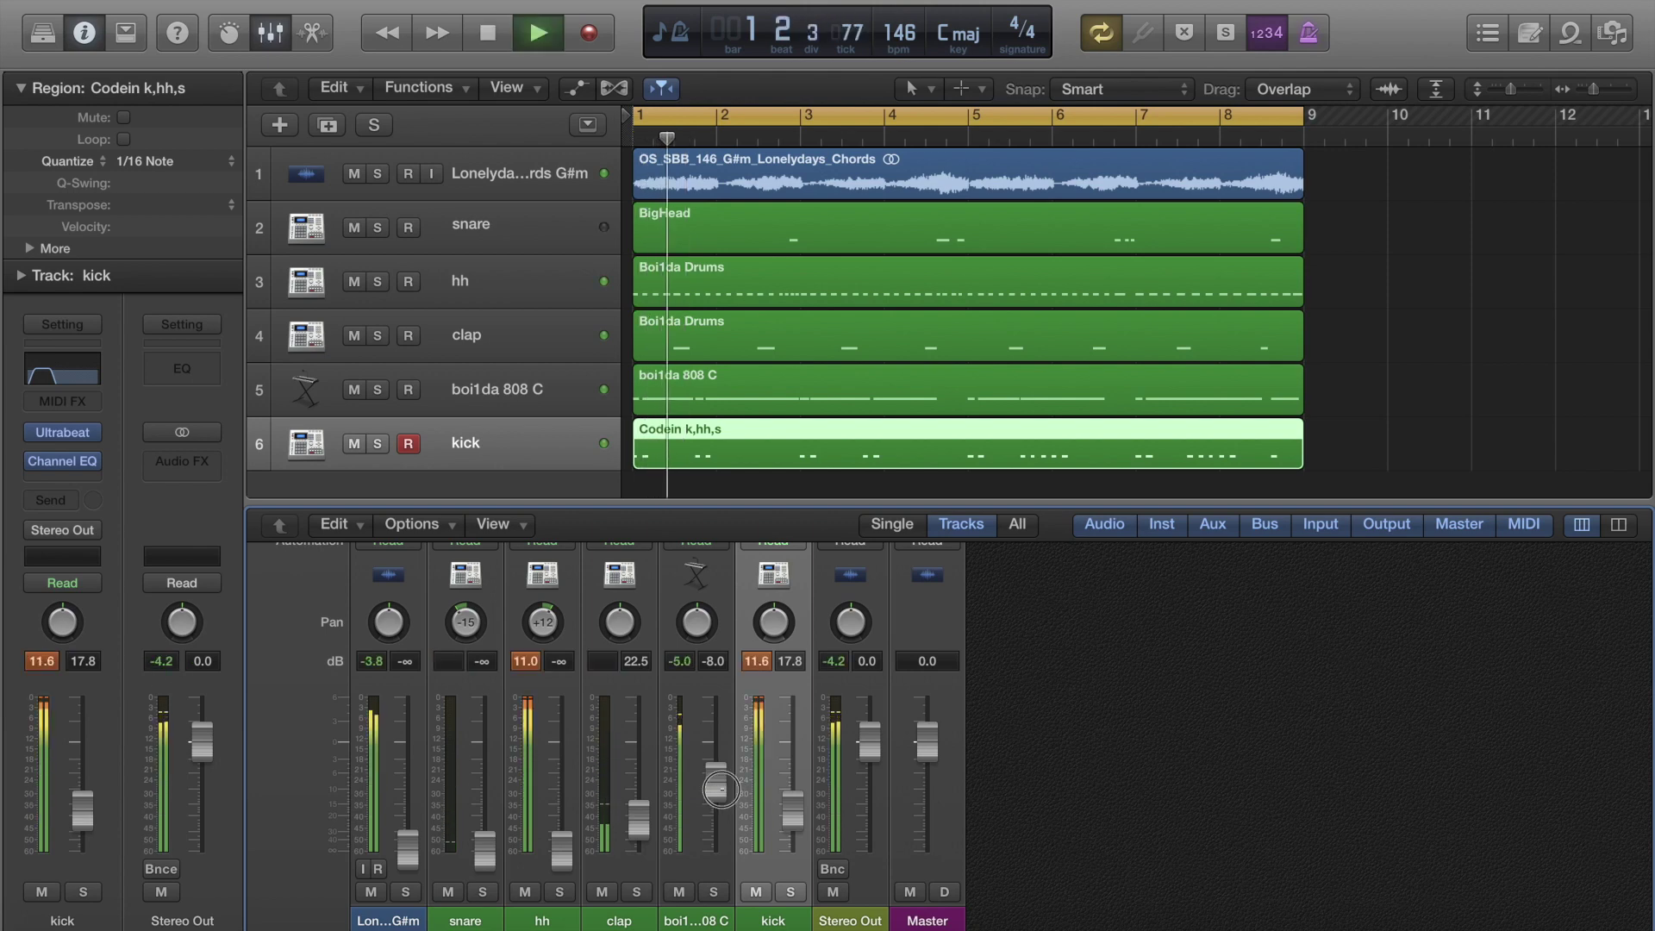
pyautogui.moveTo(721, 788); pyautogui.dragTo(720, 784)
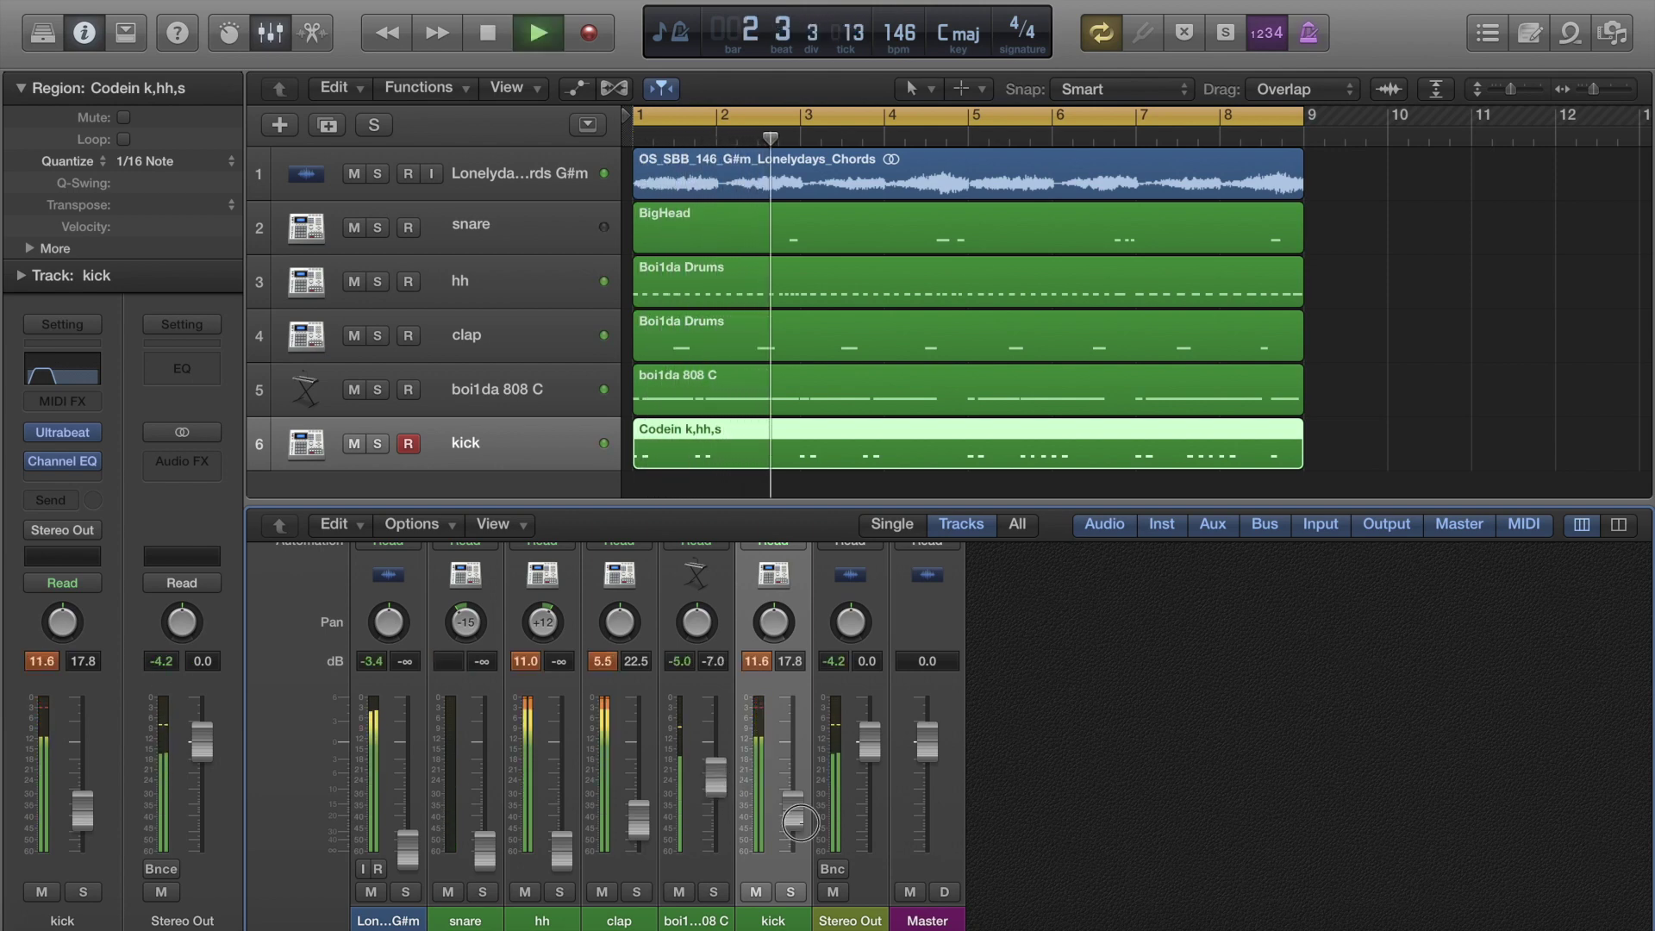
pyautogui.click(729, 780)
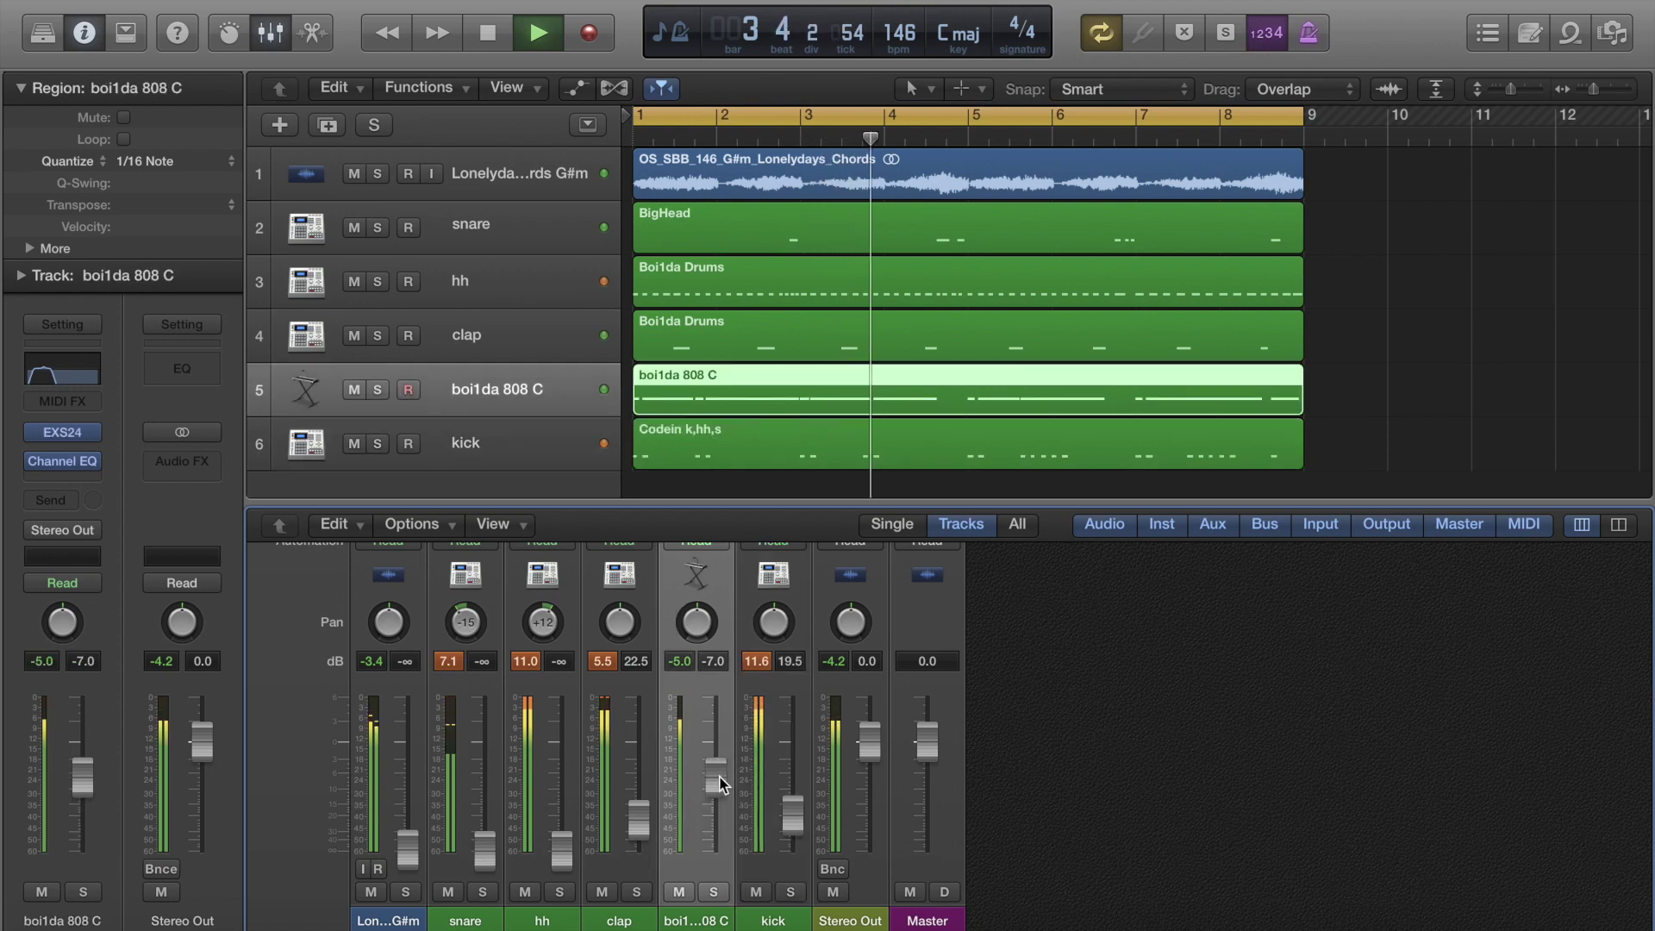
# Set the 808 to -6.0 dB, hi-hats -42.0, snare -23.0 and chords -17.4 dB.
pyautogui.moveTo(720, 778); pyautogui.dragTo(721, 771)
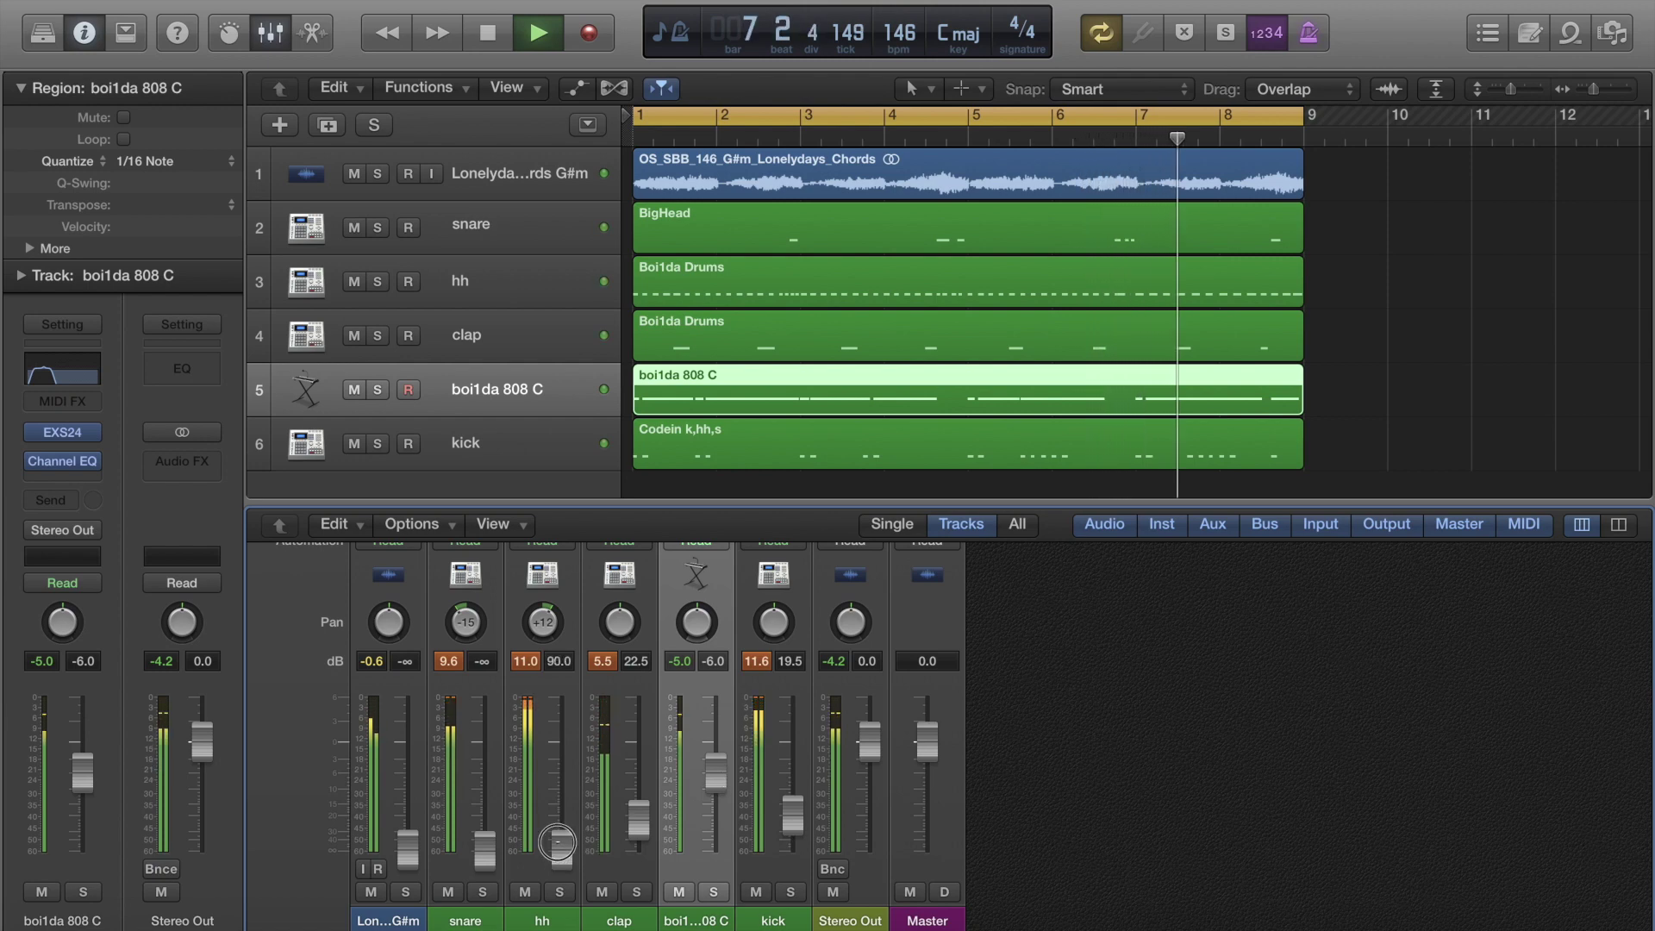
pyautogui.moveTo(558, 842); pyautogui.dragTo(557, 838)
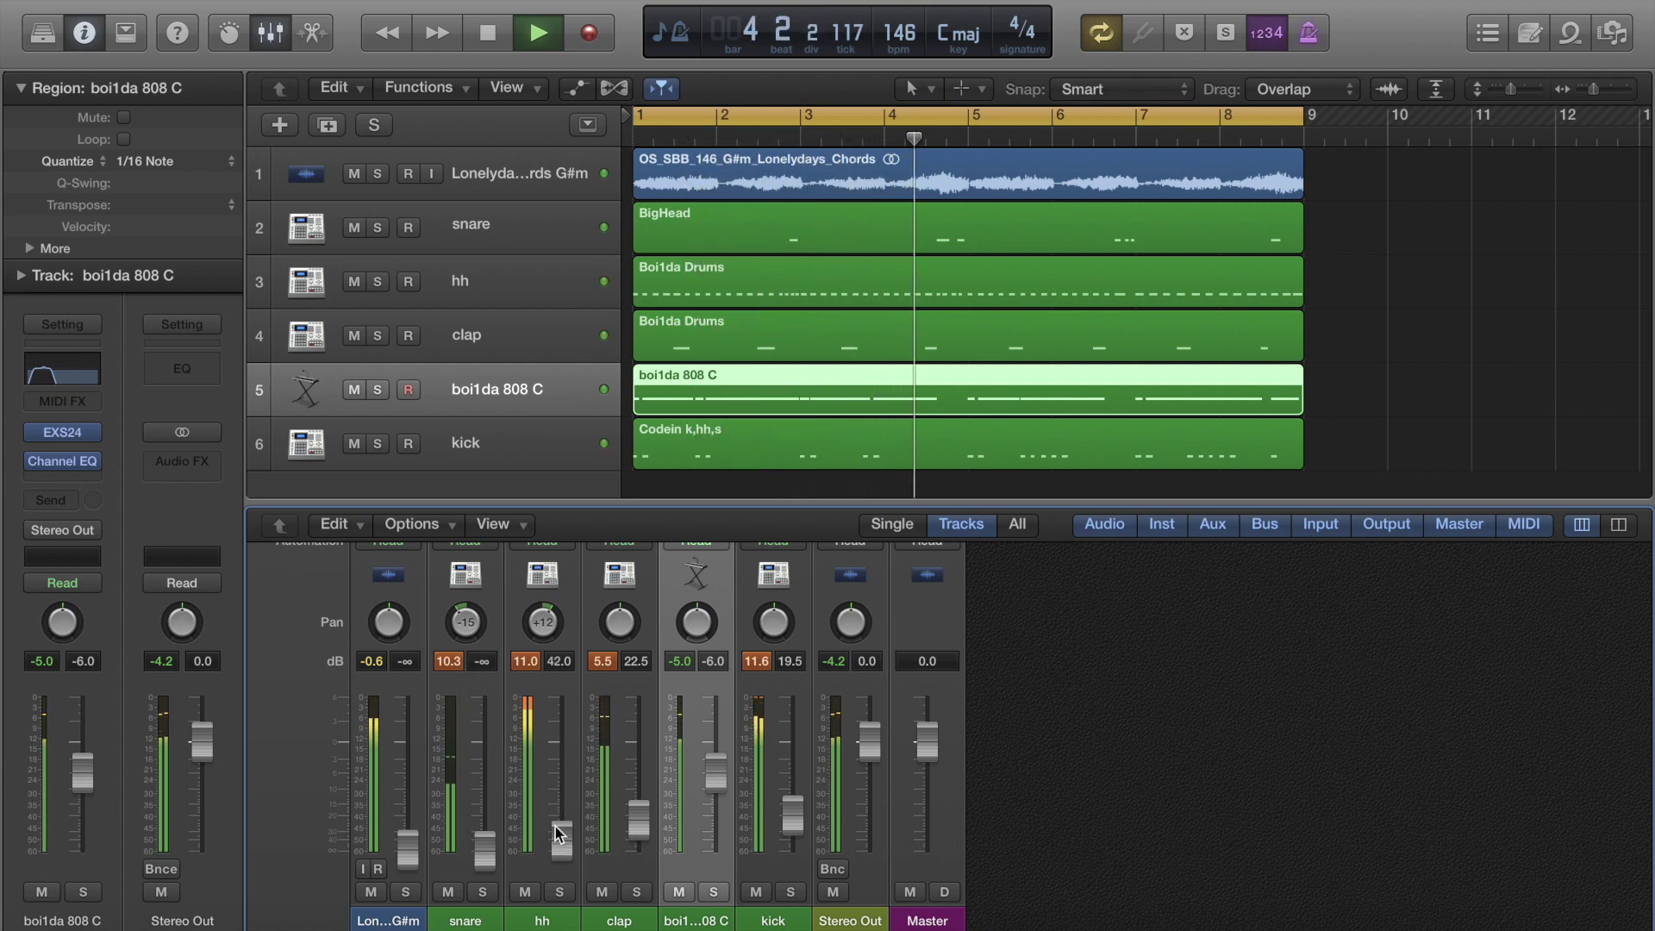
pyautogui.moveTo(503, 836); pyautogui.dragTo(440, 799)
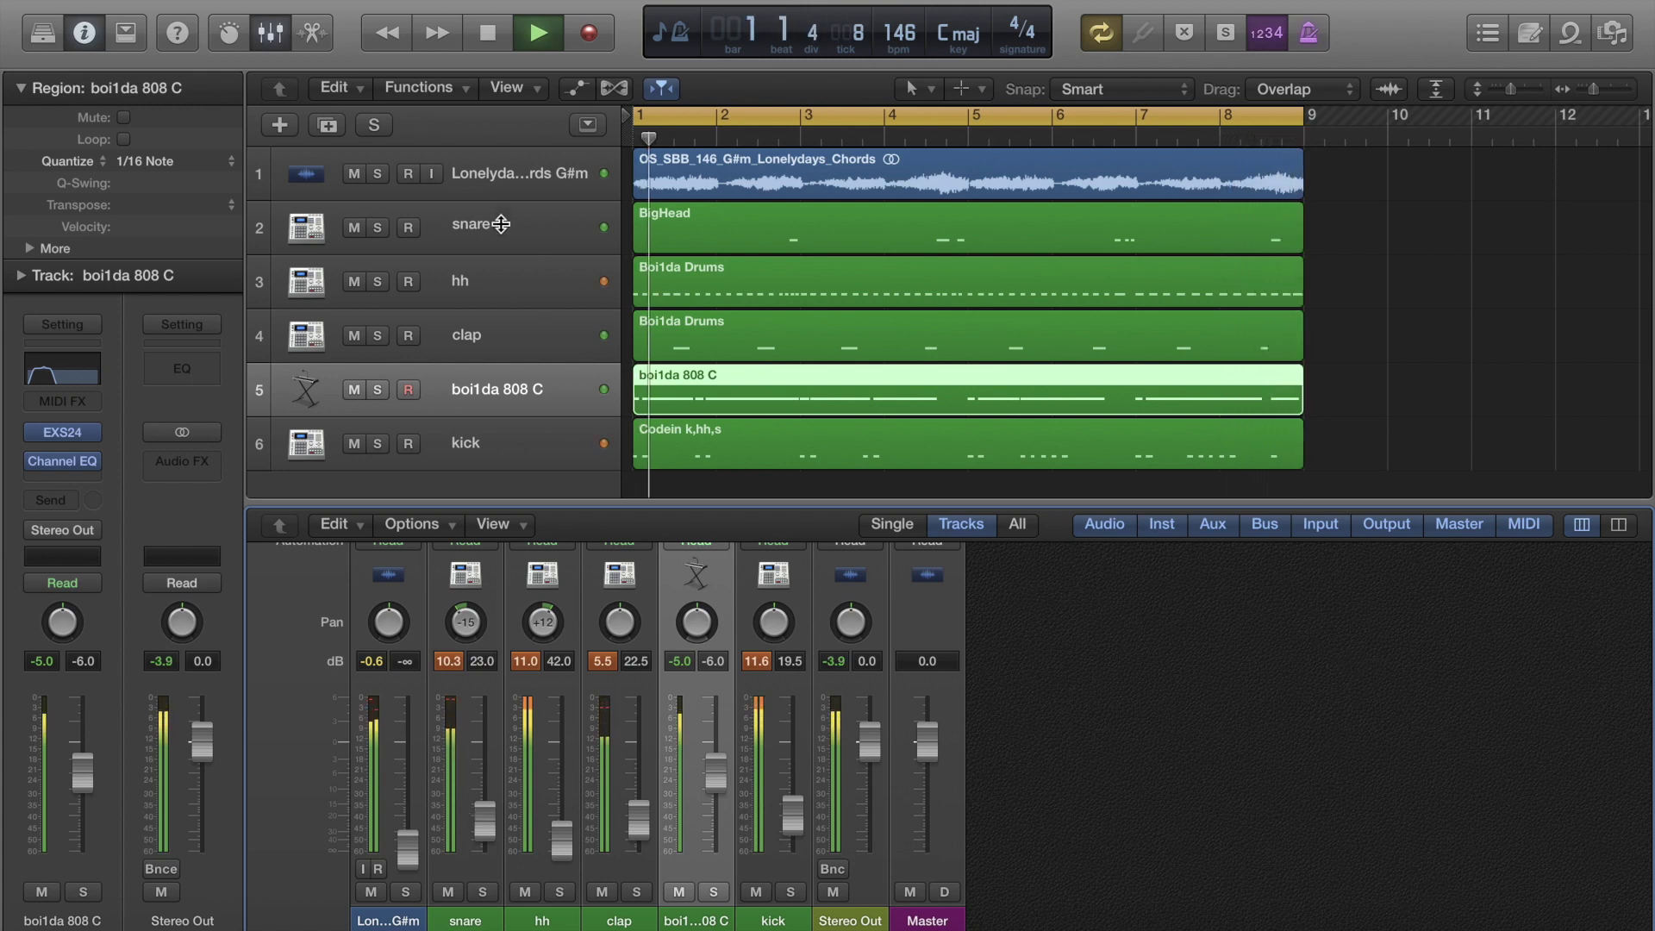
pyautogui.click(389, 604)
pyautogui.moveTo(405, 801); pyautogui.dragTo(394, 759)
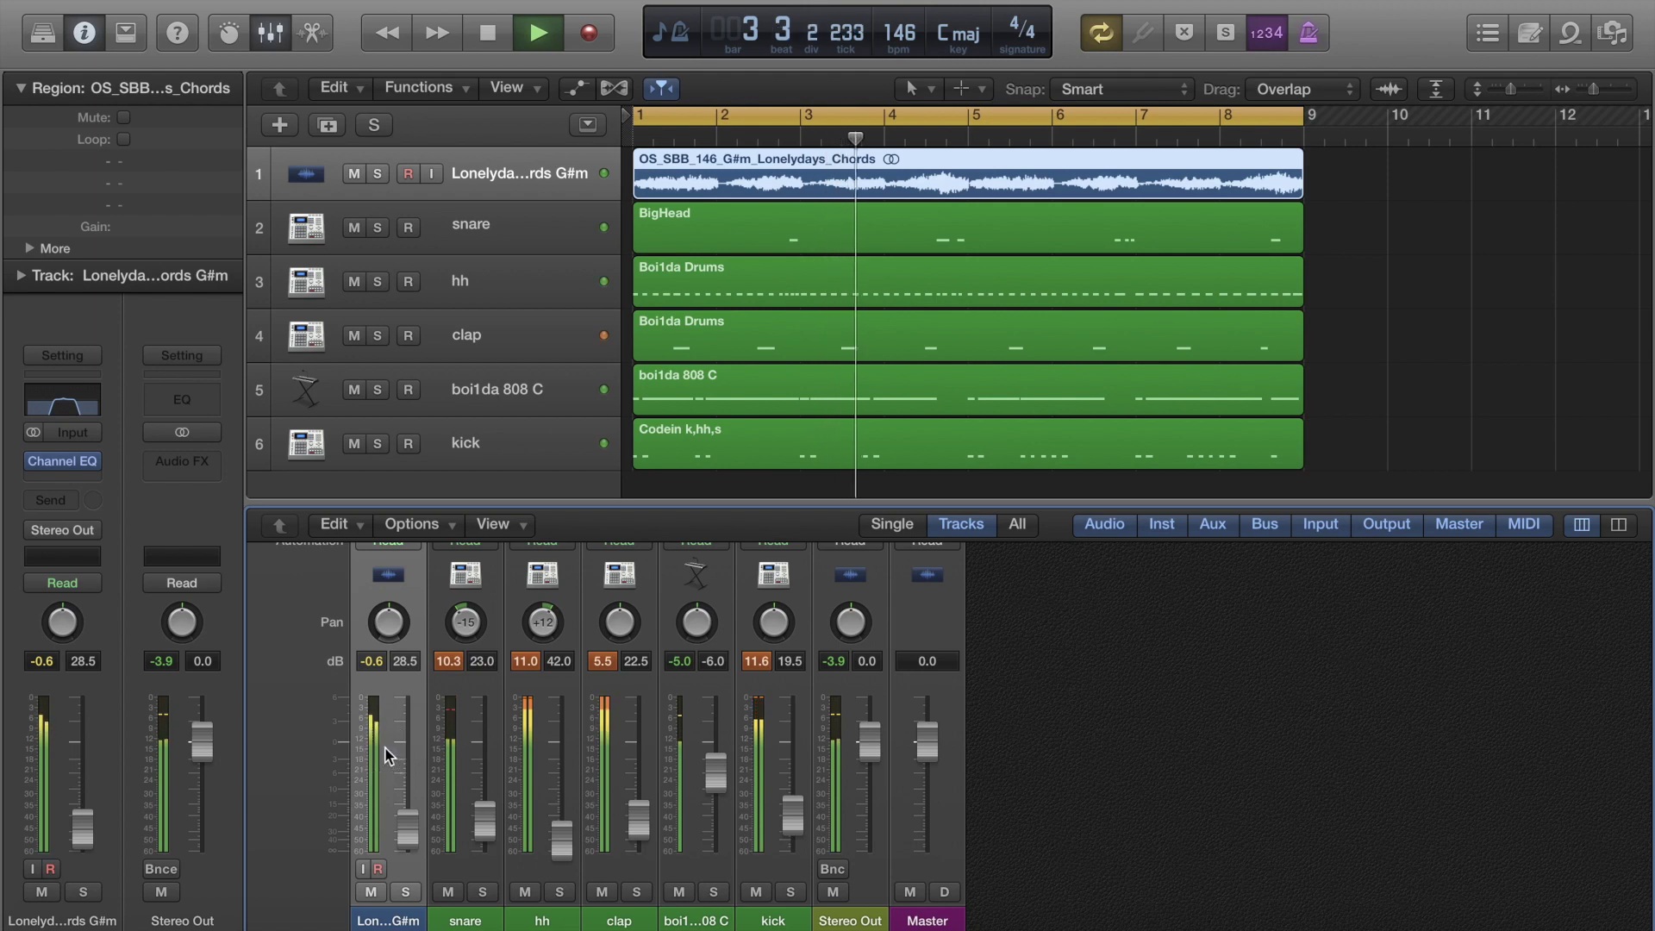
pyautogui.moveTo(402, 757)
pyautogui.mouseDown()
pyautogui.moveTo(385, 743)
pyautogui.moveTo(407, 736)
pyautogui.mouseUp()
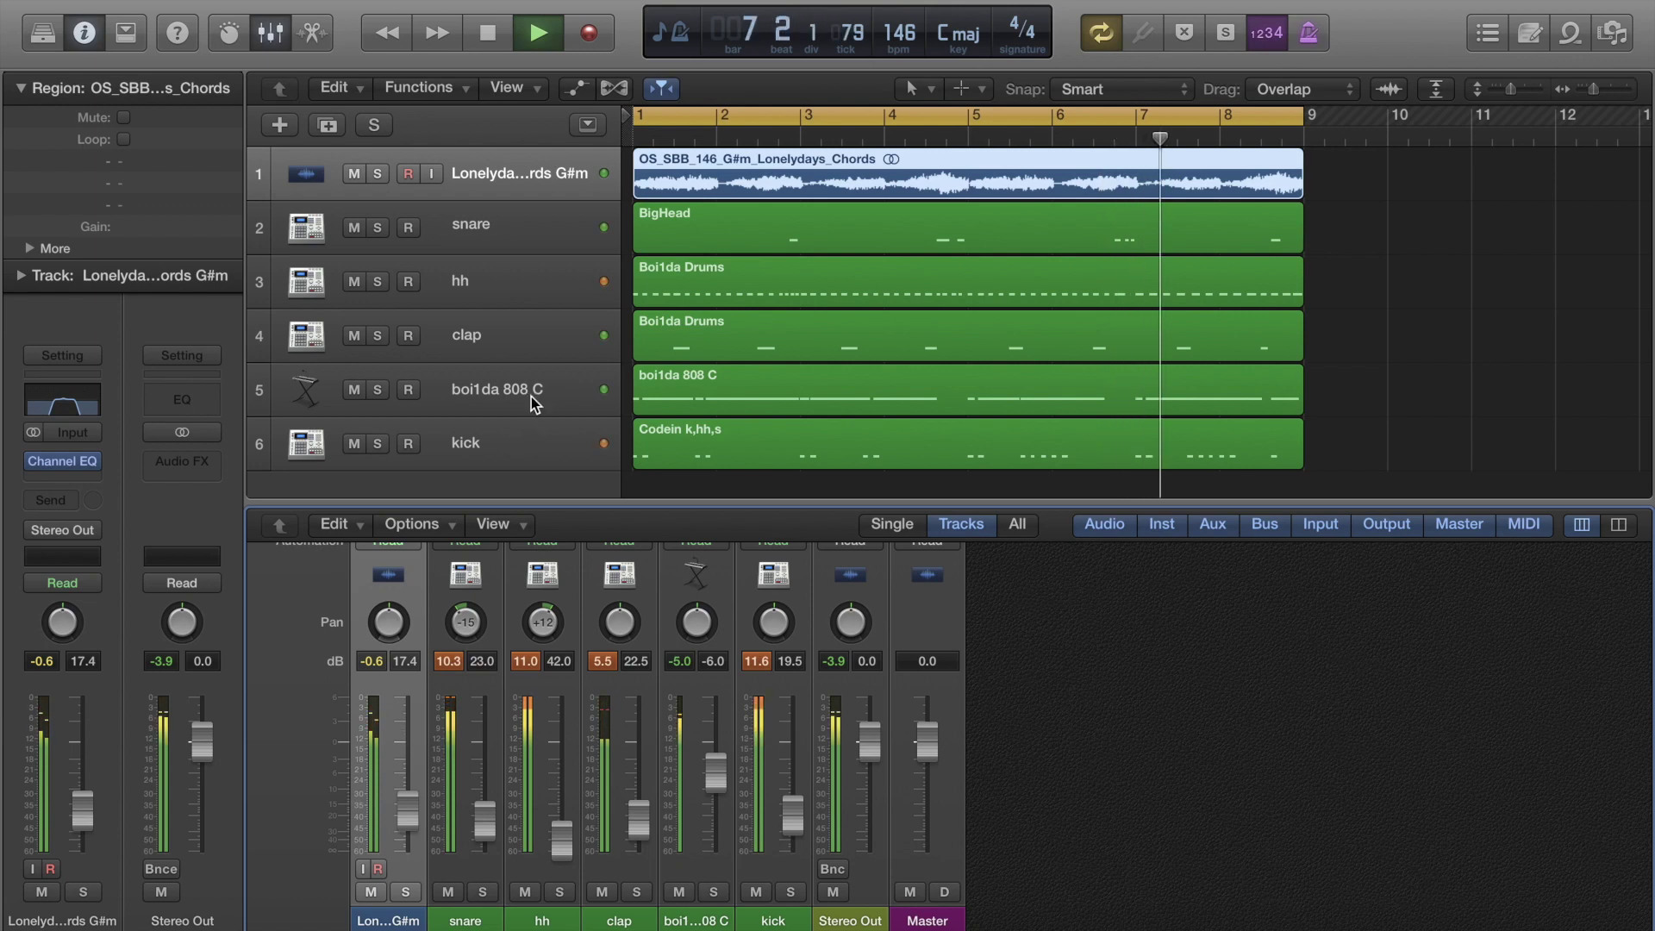
# Close the mixer, select all six regions, and zoom out to view the arrangement to bar 17.
pyautogui.press('x')
pyautogui.press('space')
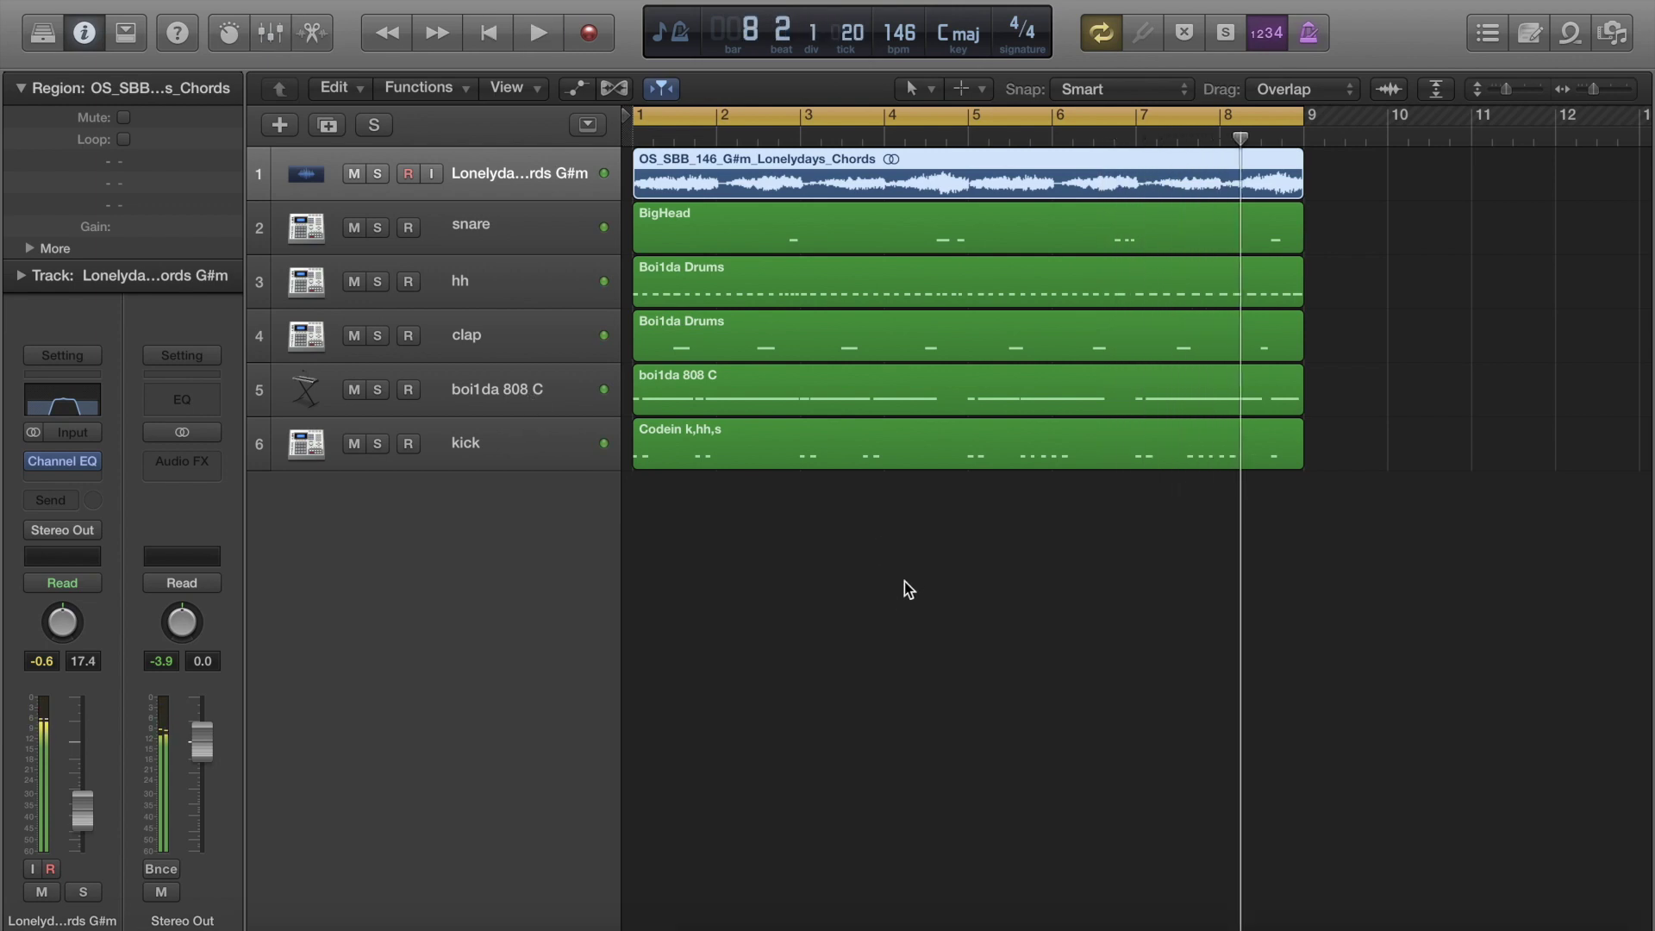
pyautogui.press('super+a')
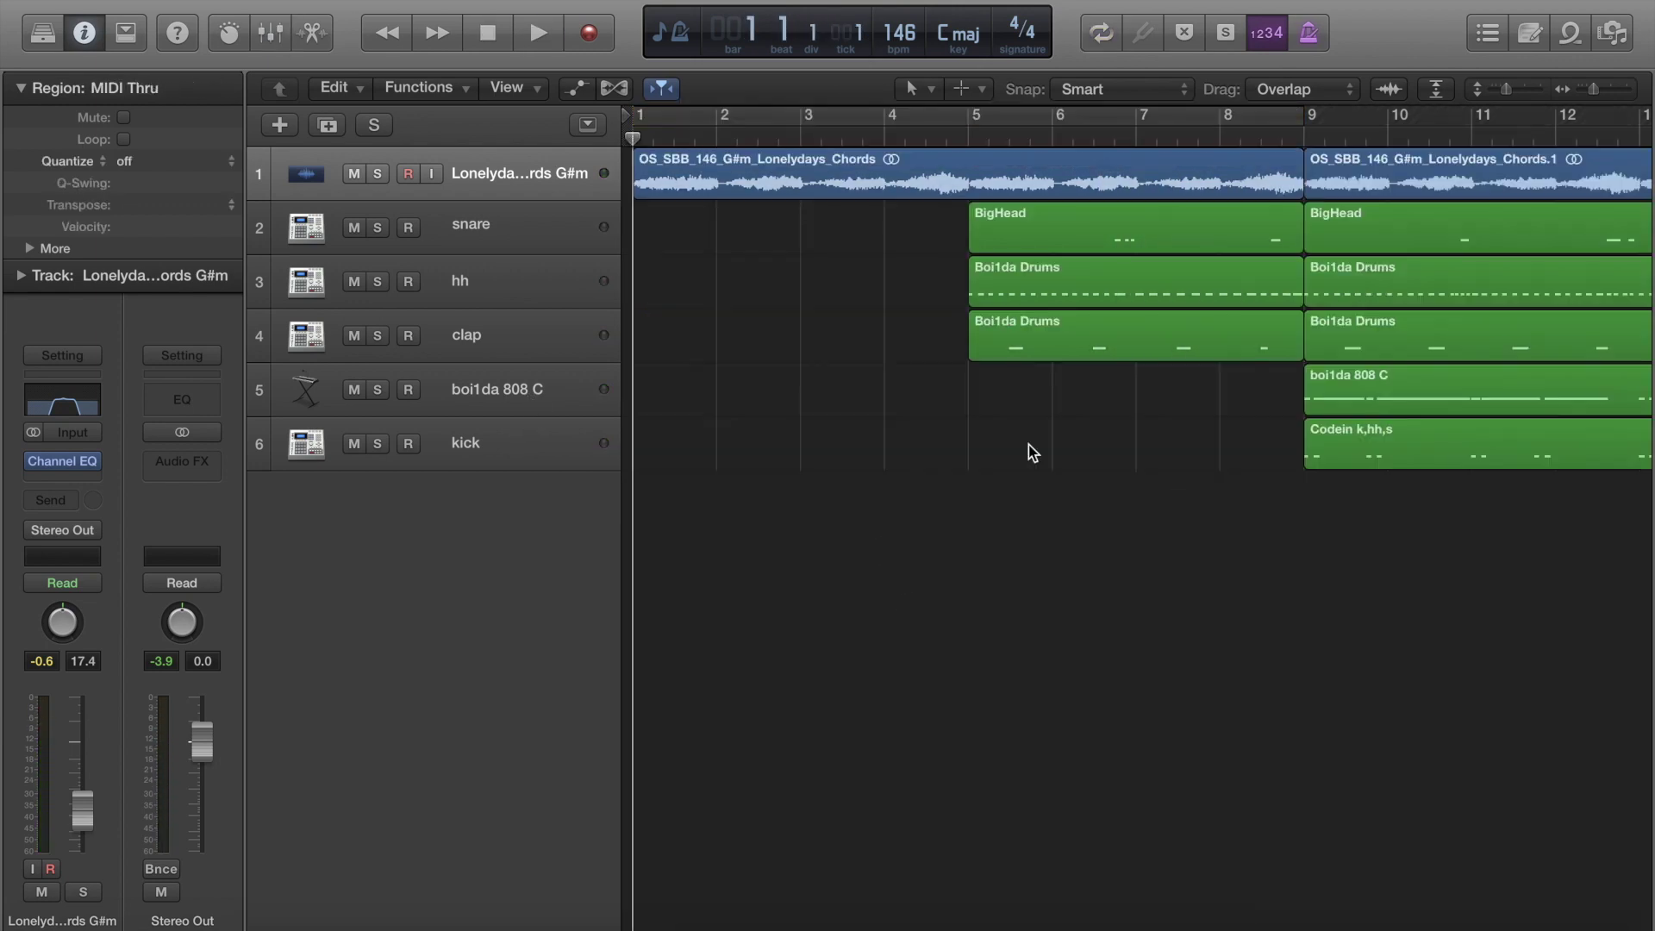
pyautogui.press('space')
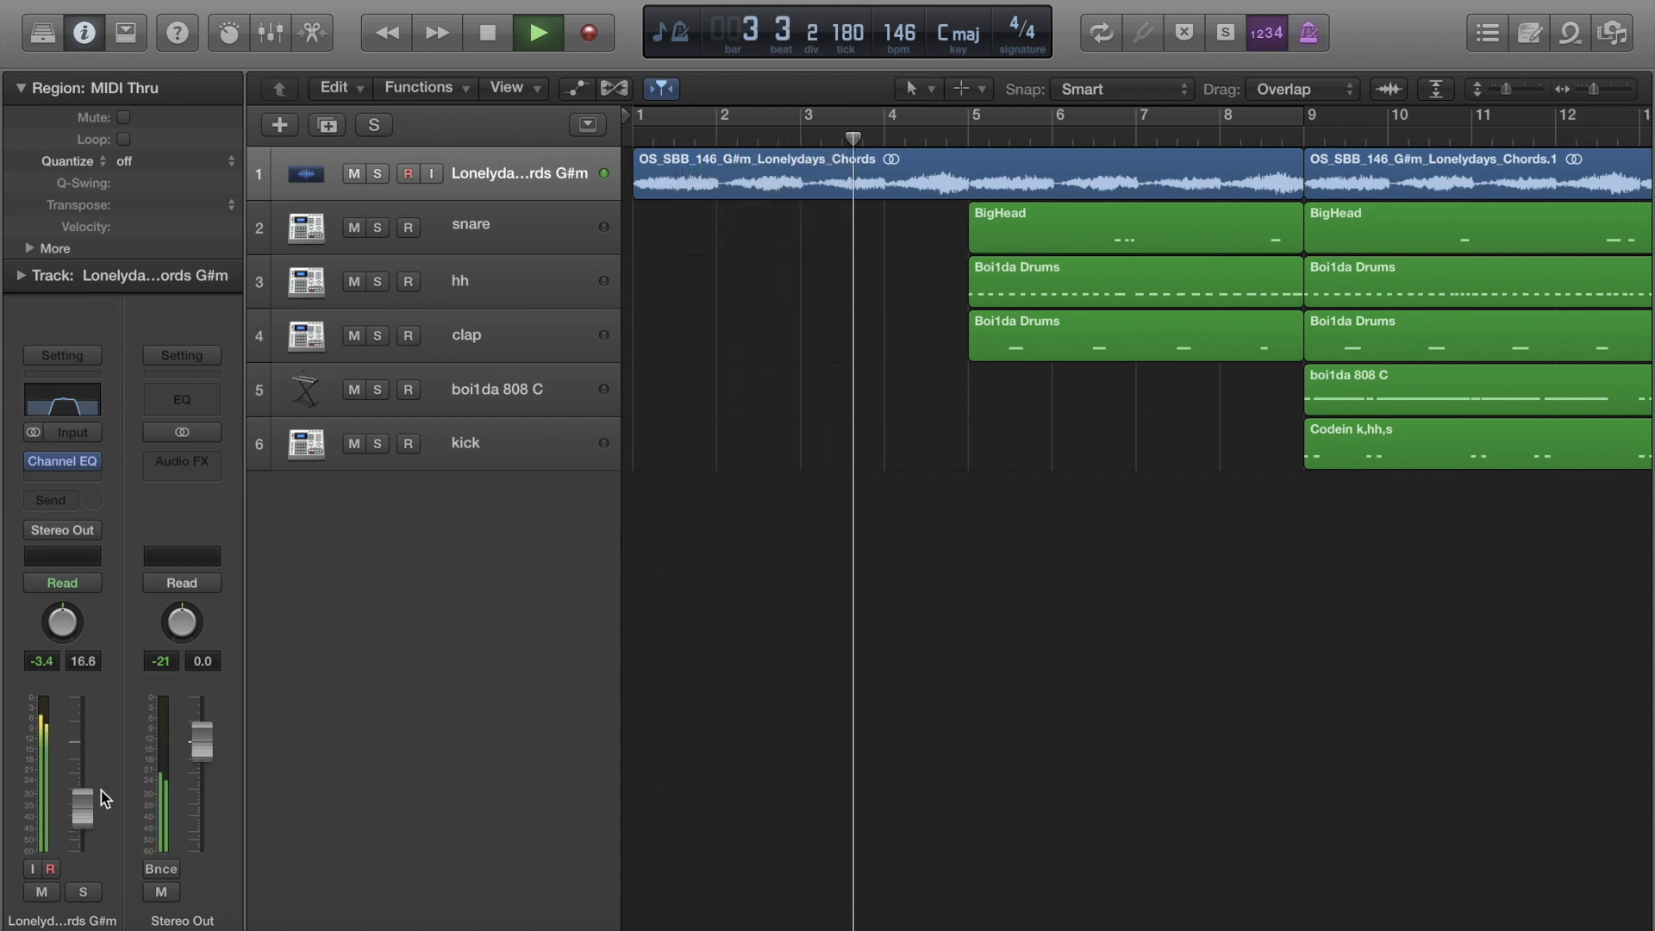
pyautogui.moveTo(1594, 90); pyautogui.dragTo(1586, 93)
pyautogui.hscroll(3, 1058, 463)
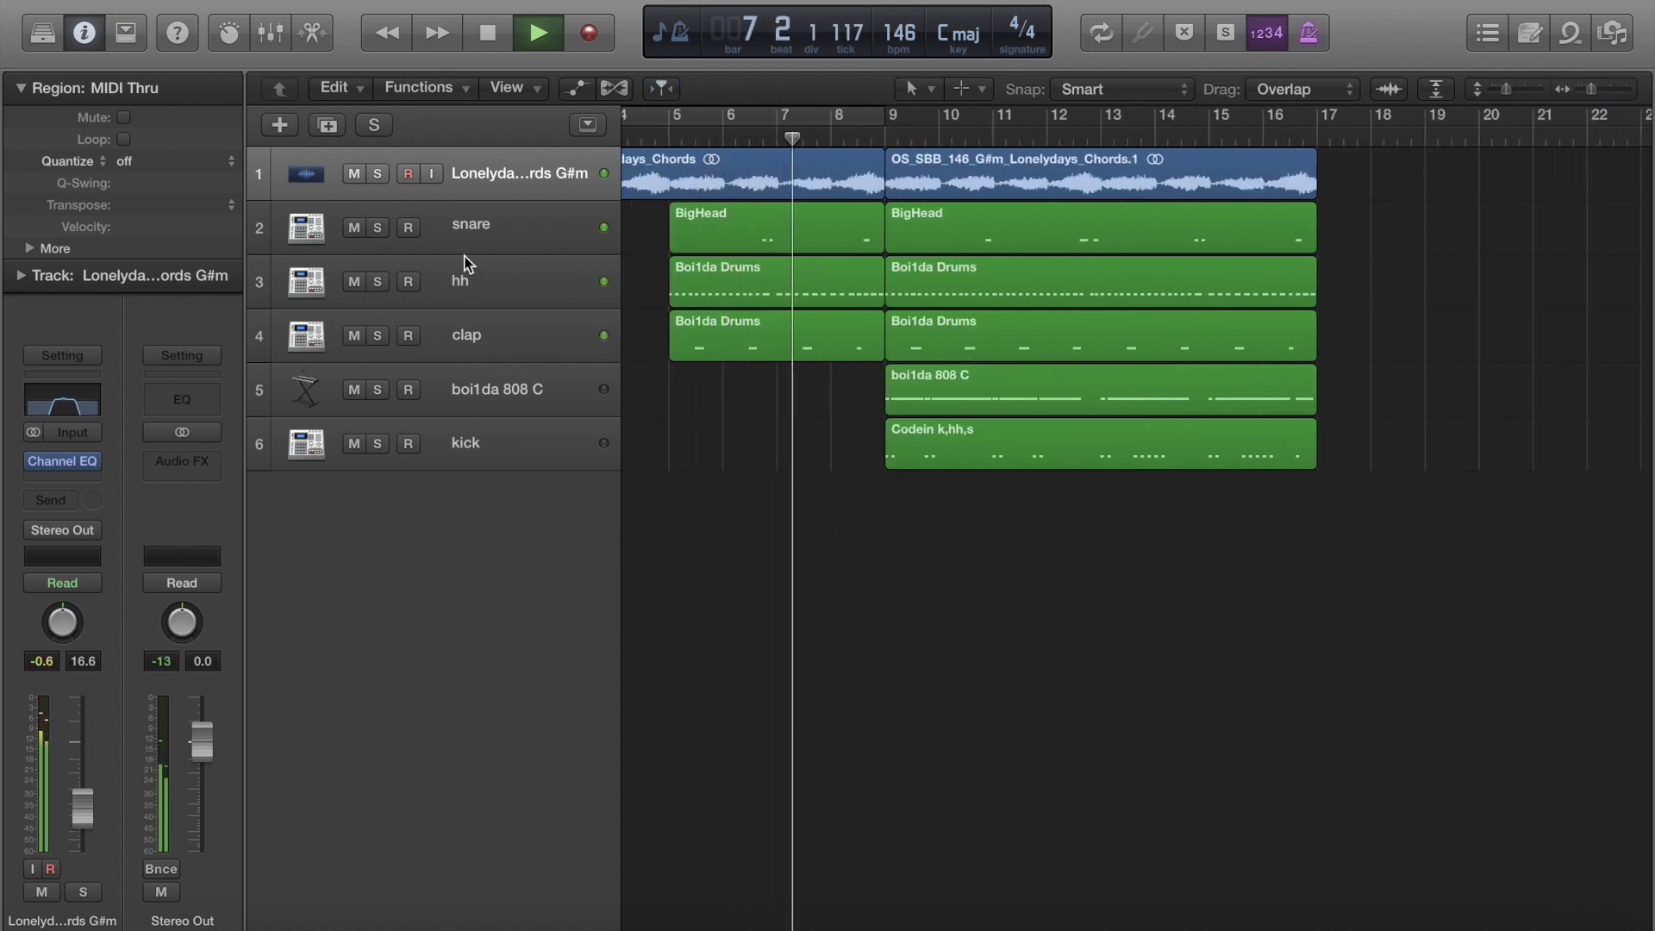
# Set a cycle range looping bars 9 to 17.
pyautogui.click(459, 223)
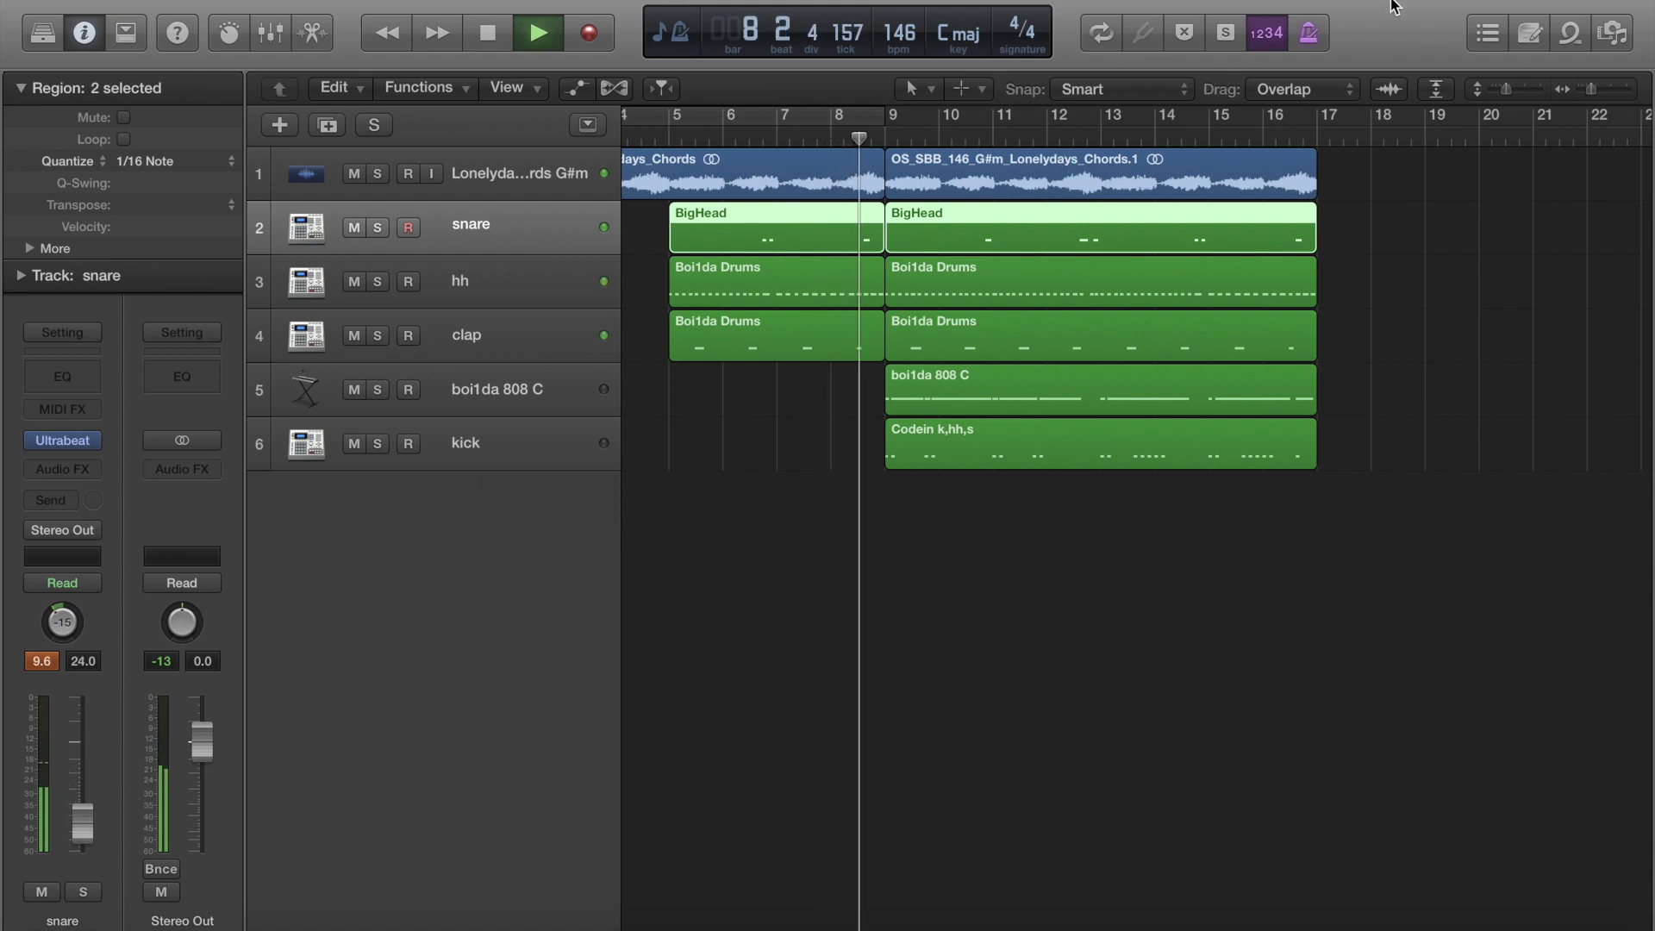
pyautogui.moveTo(1315, 120); pyautogui.dragTo(901, 164)
pyautogui.click(515, 451)
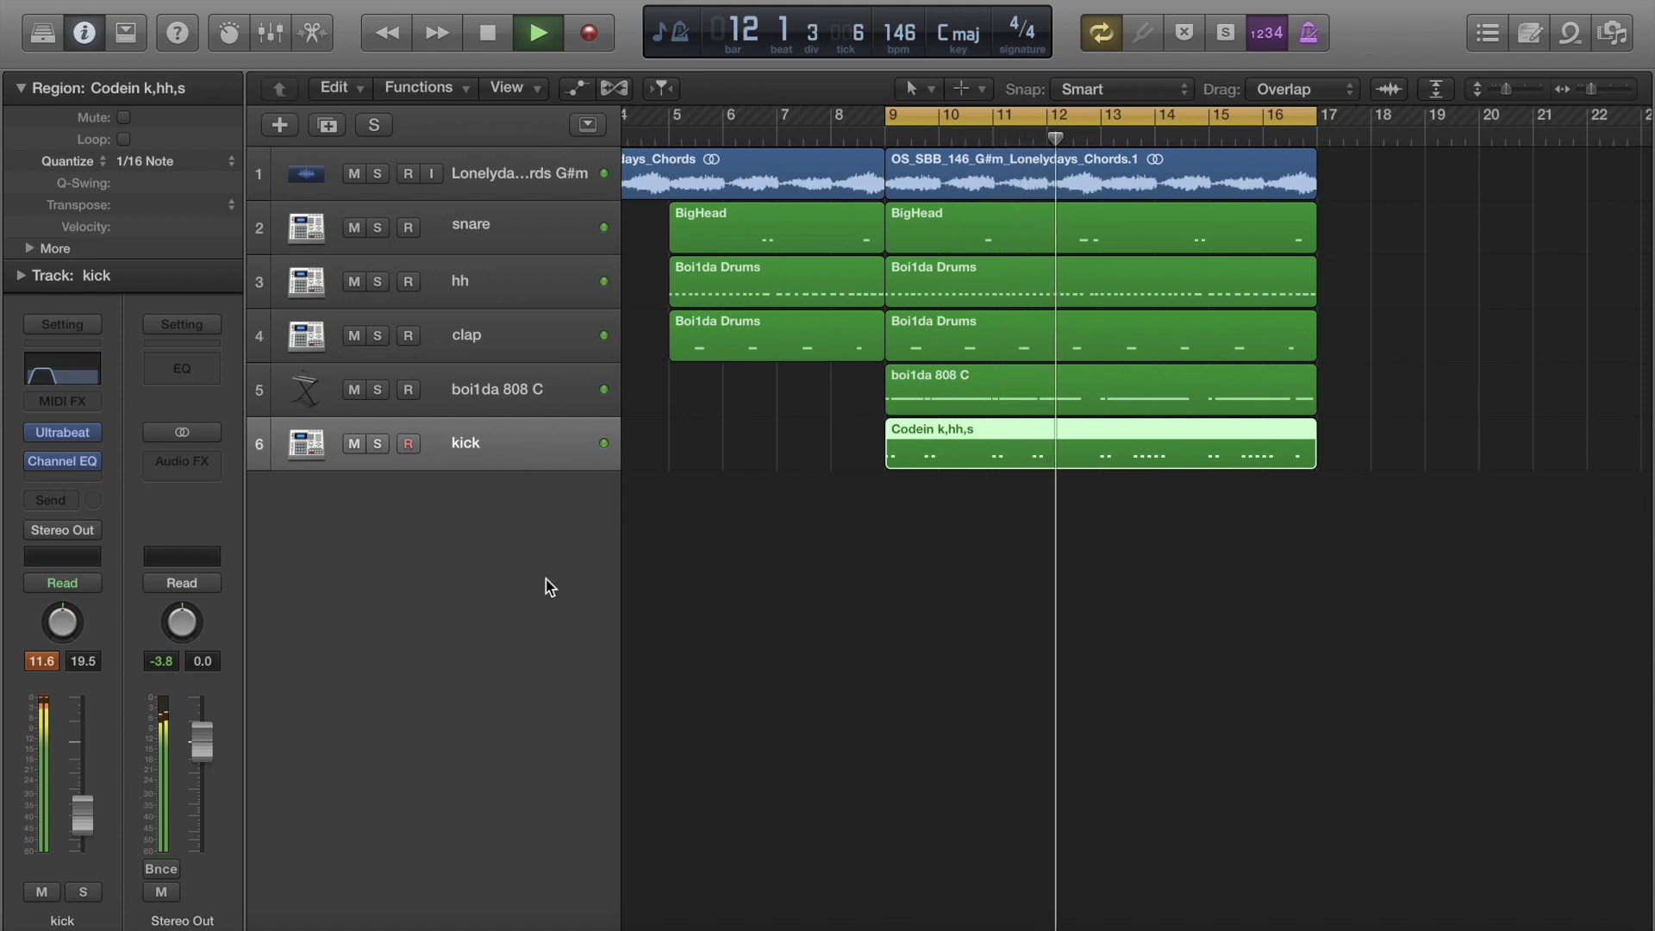
pyautogui.click(332, 177)
pyautogui.press('space')
# Create a Software Instrument track loaded with StudioLinked VOCAL RUNS 2 in stereo.
pyautogui.click(280, 125)
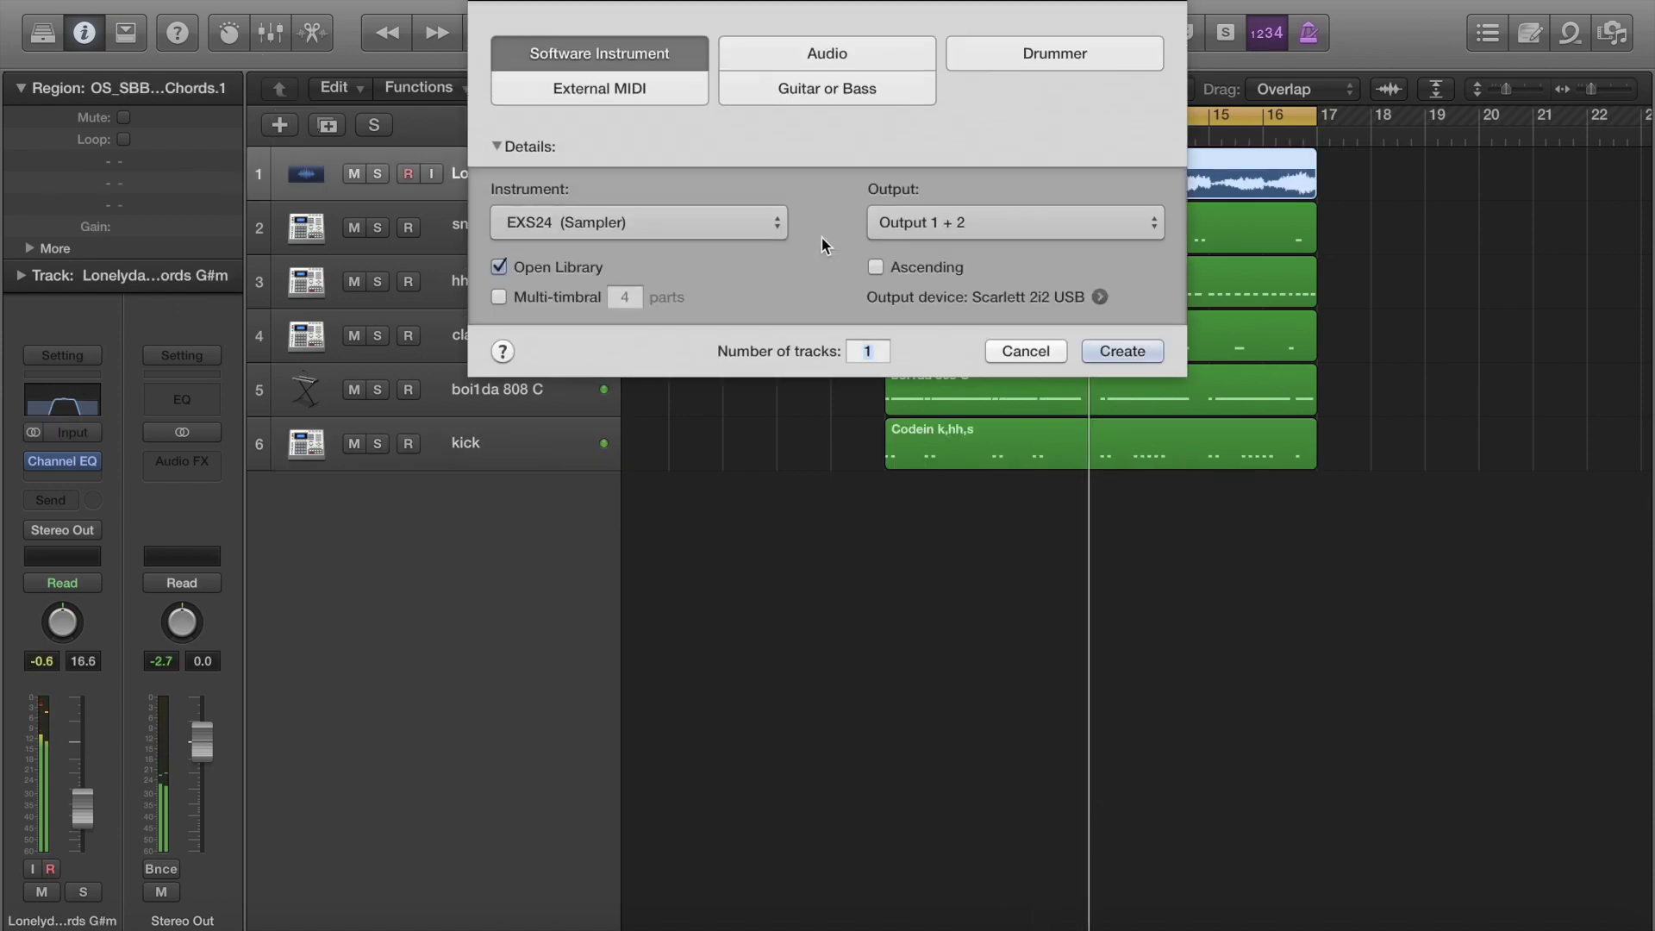
pyautogui.click(780, 55)
pyautogui.click(595, 53)
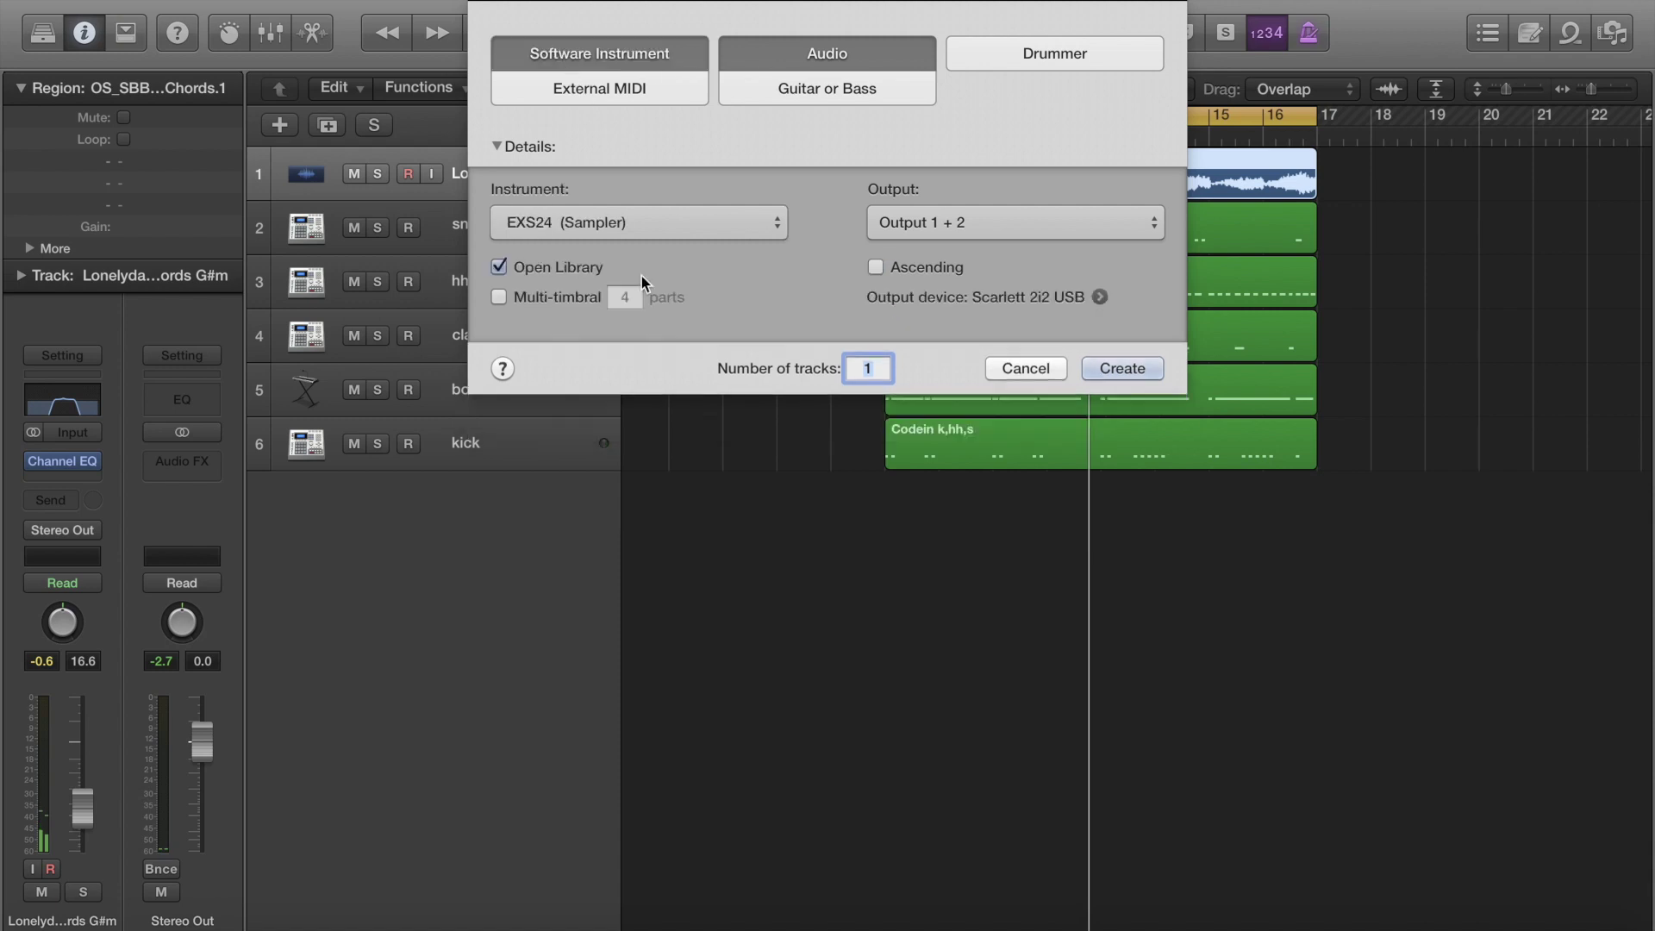
pyautogui.click(665, 222)
pyautogui.moveTo(682, 719)
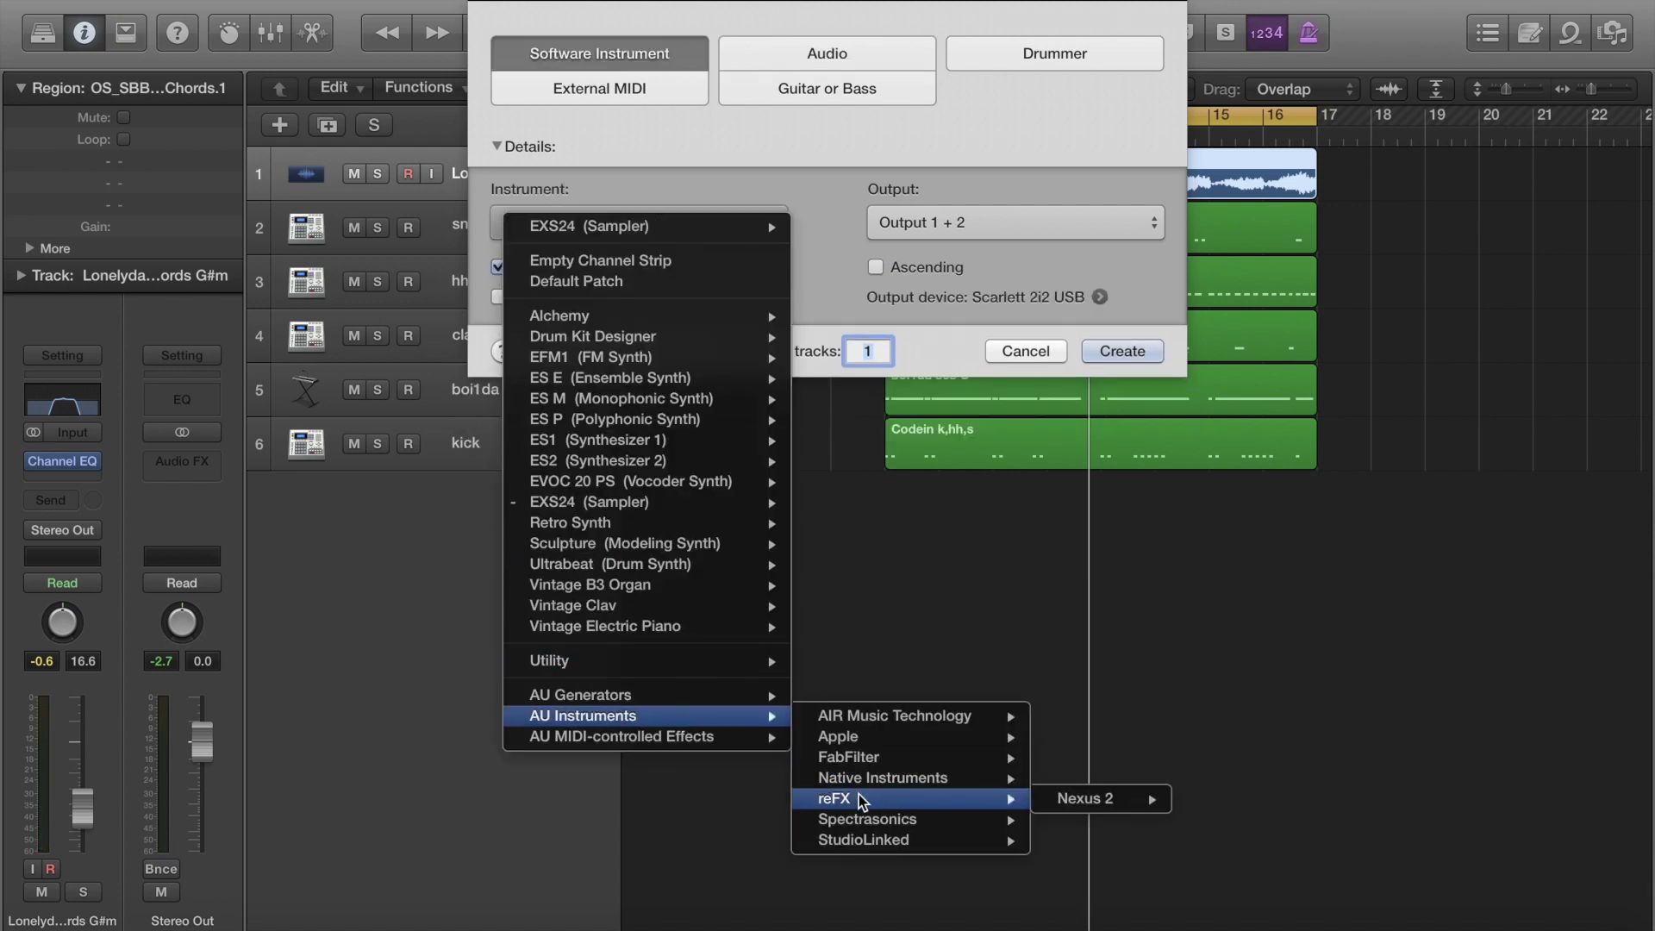
pyautogui.moveTo(886, 841)
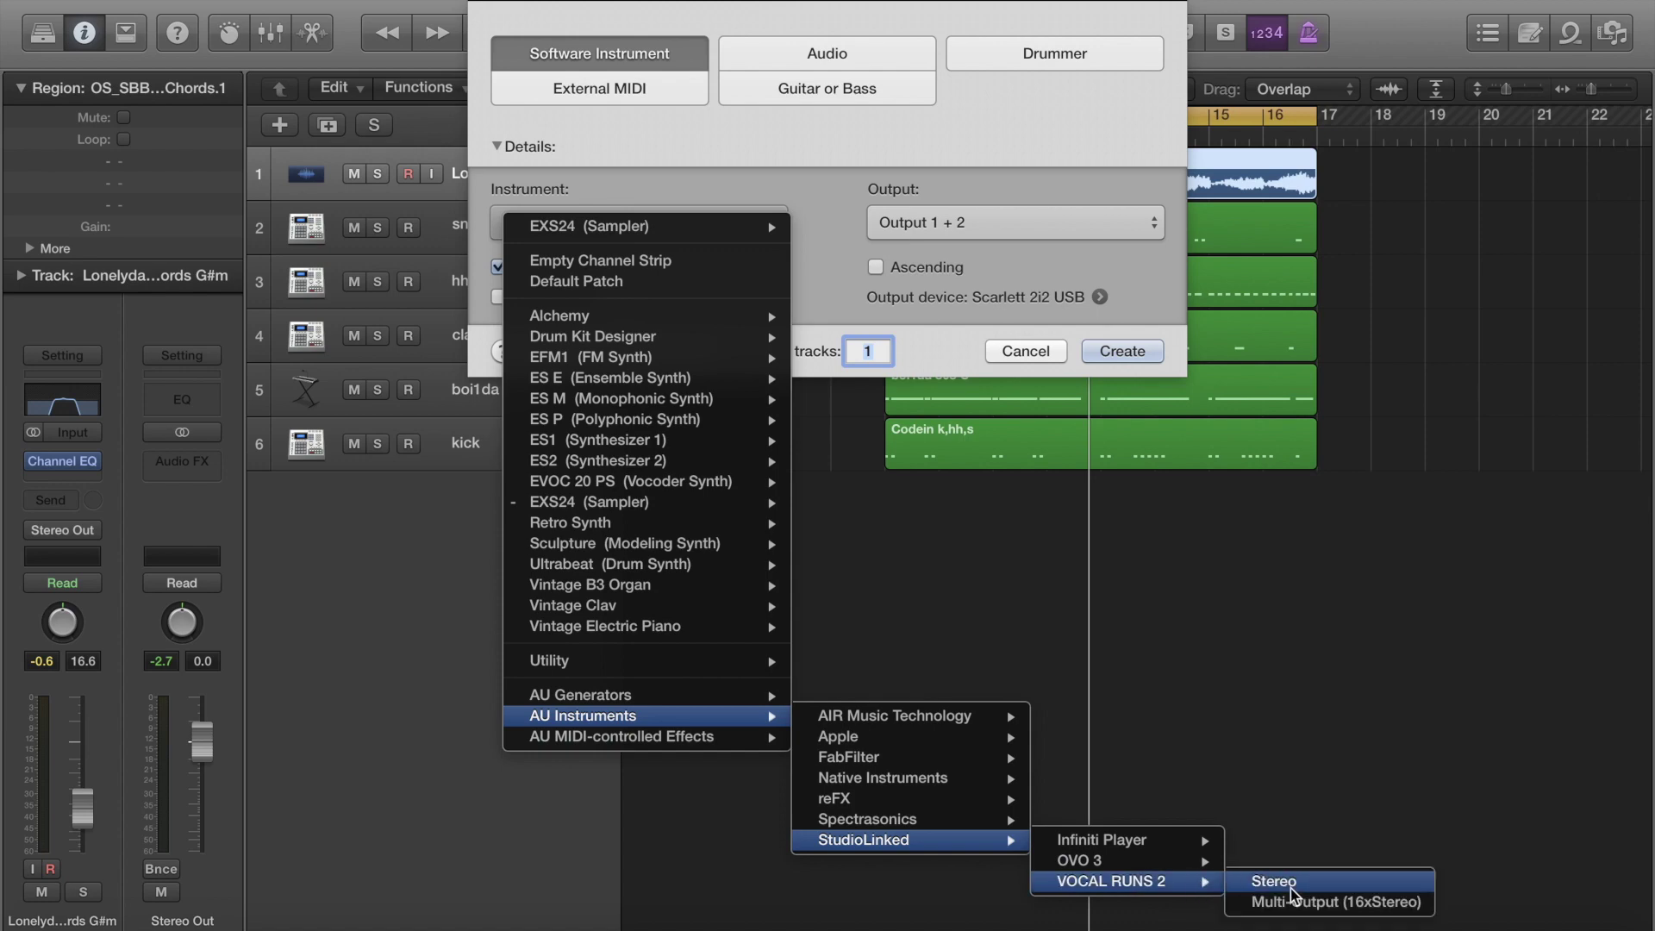
pyautogui.click(1224, 879)
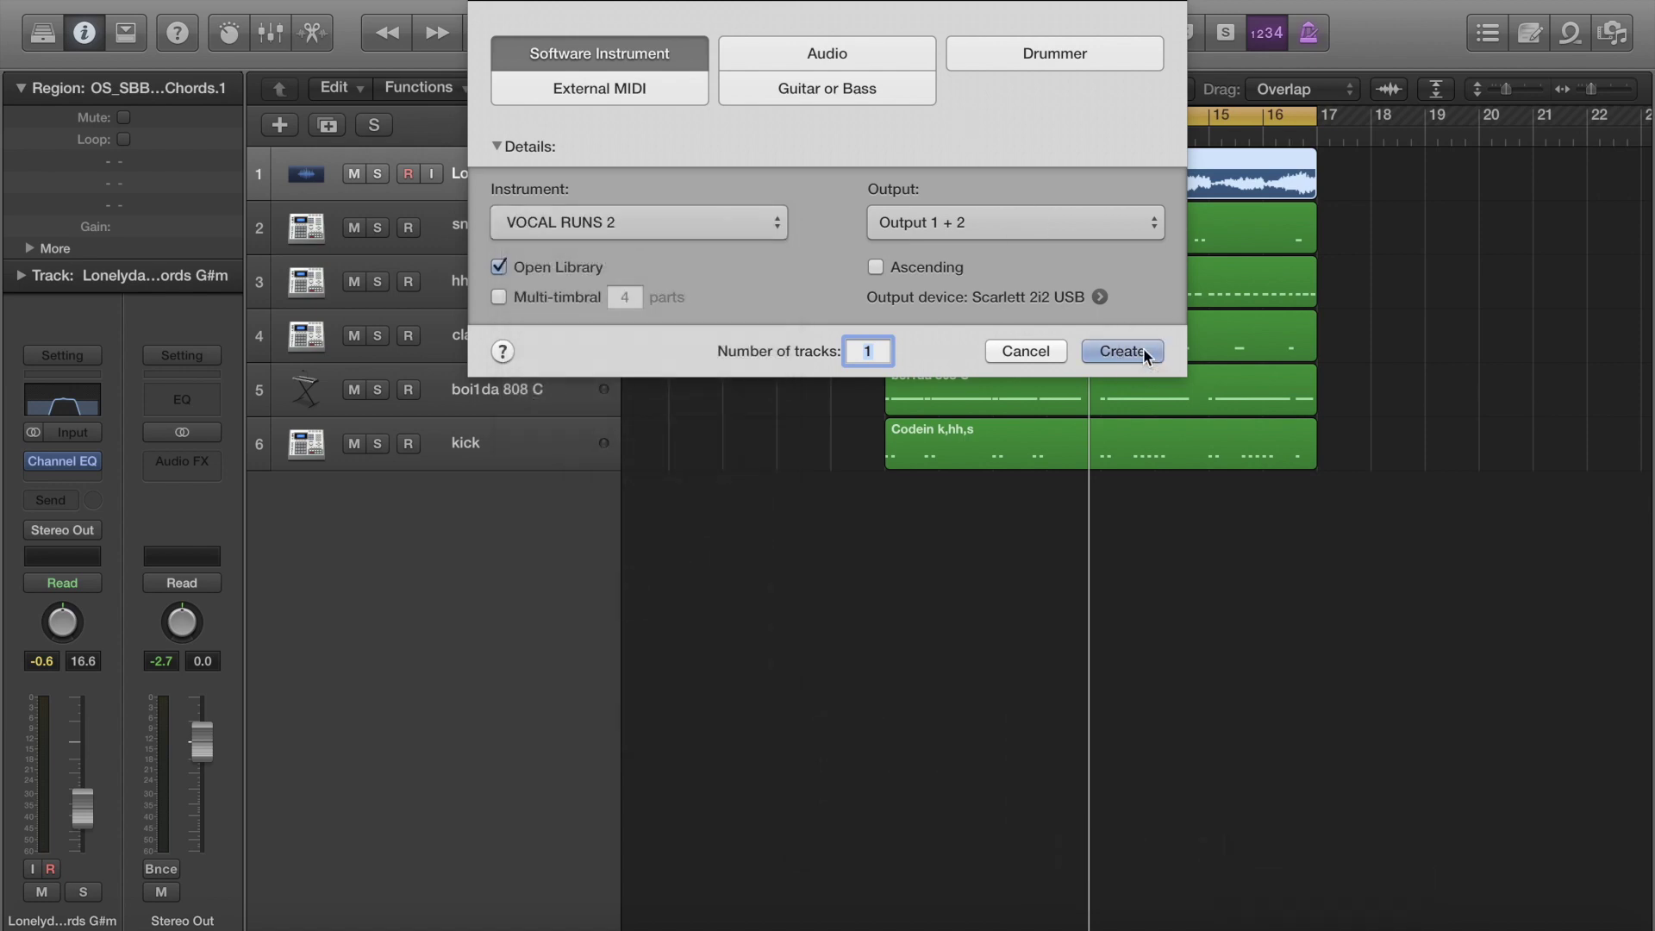
pyautogui.click(1120, 350)
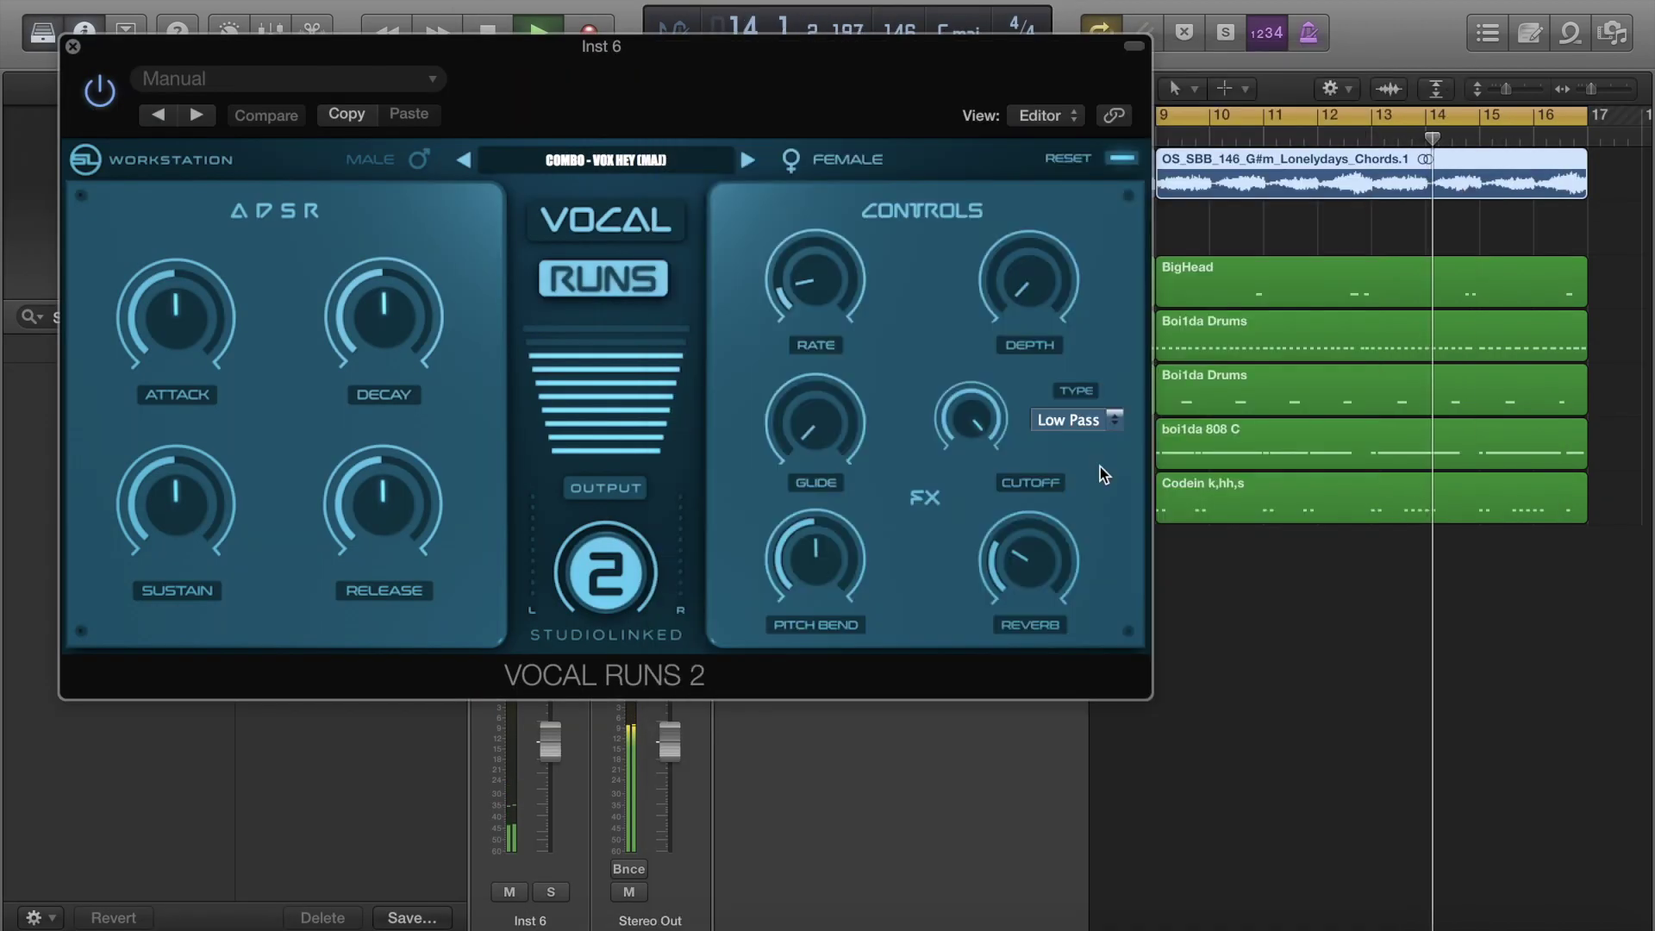
# Record a vocal runs part, stretch its region out to bar 17, and solo the track.
pyautogui.click(651, 157)
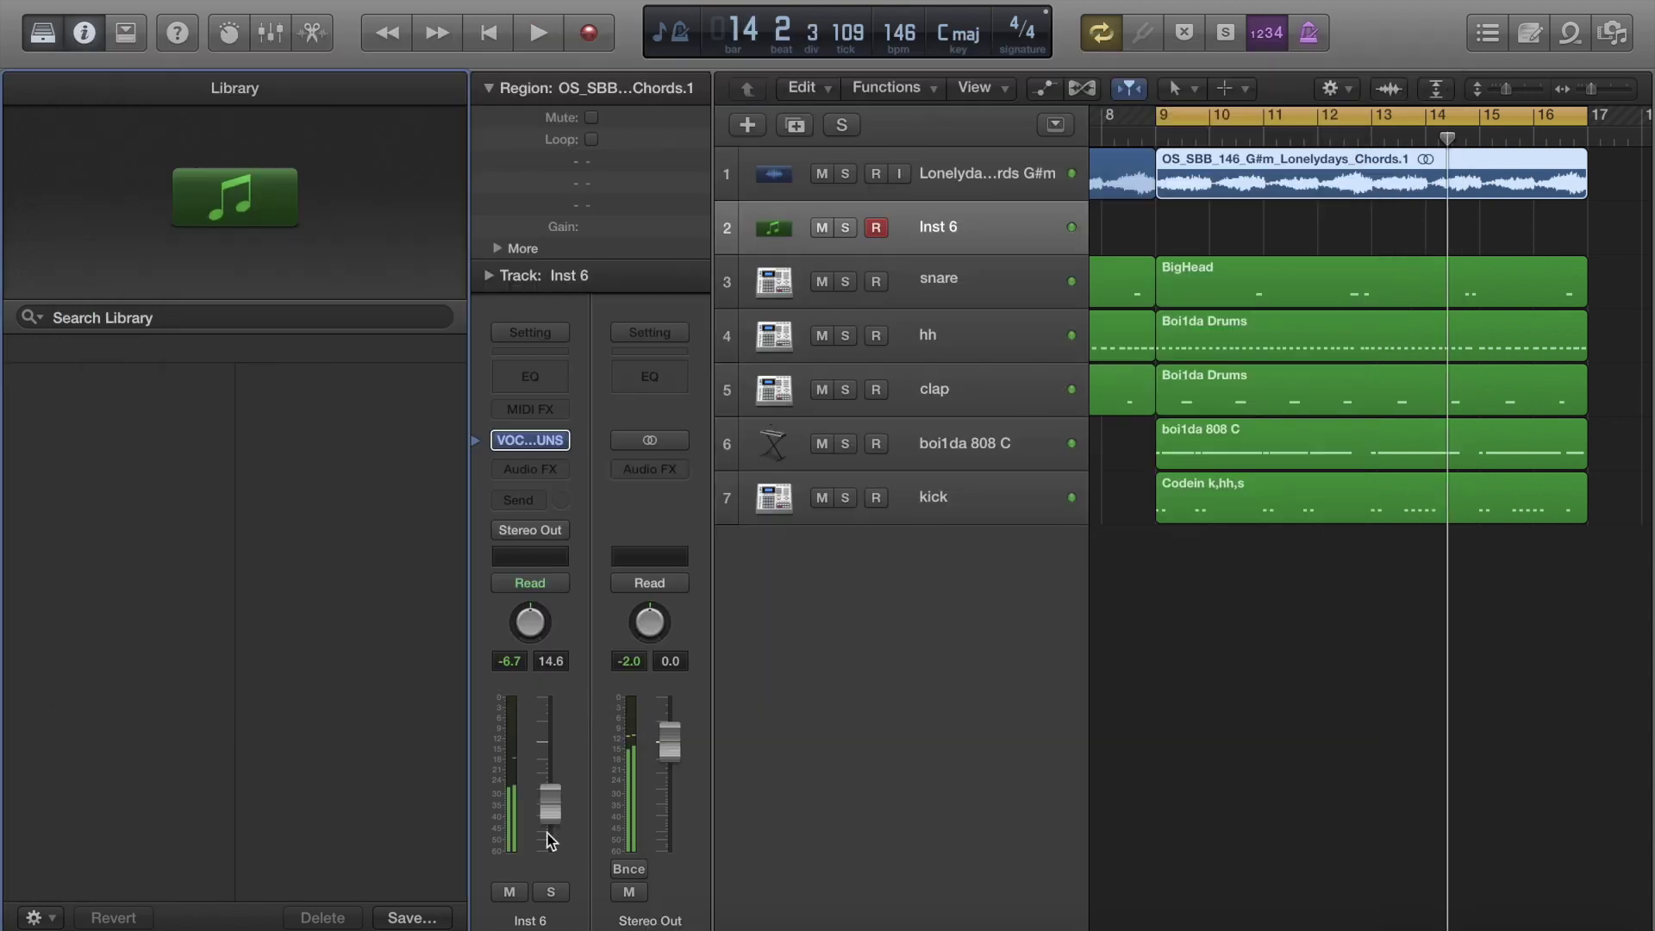
pyautogui.press('space')
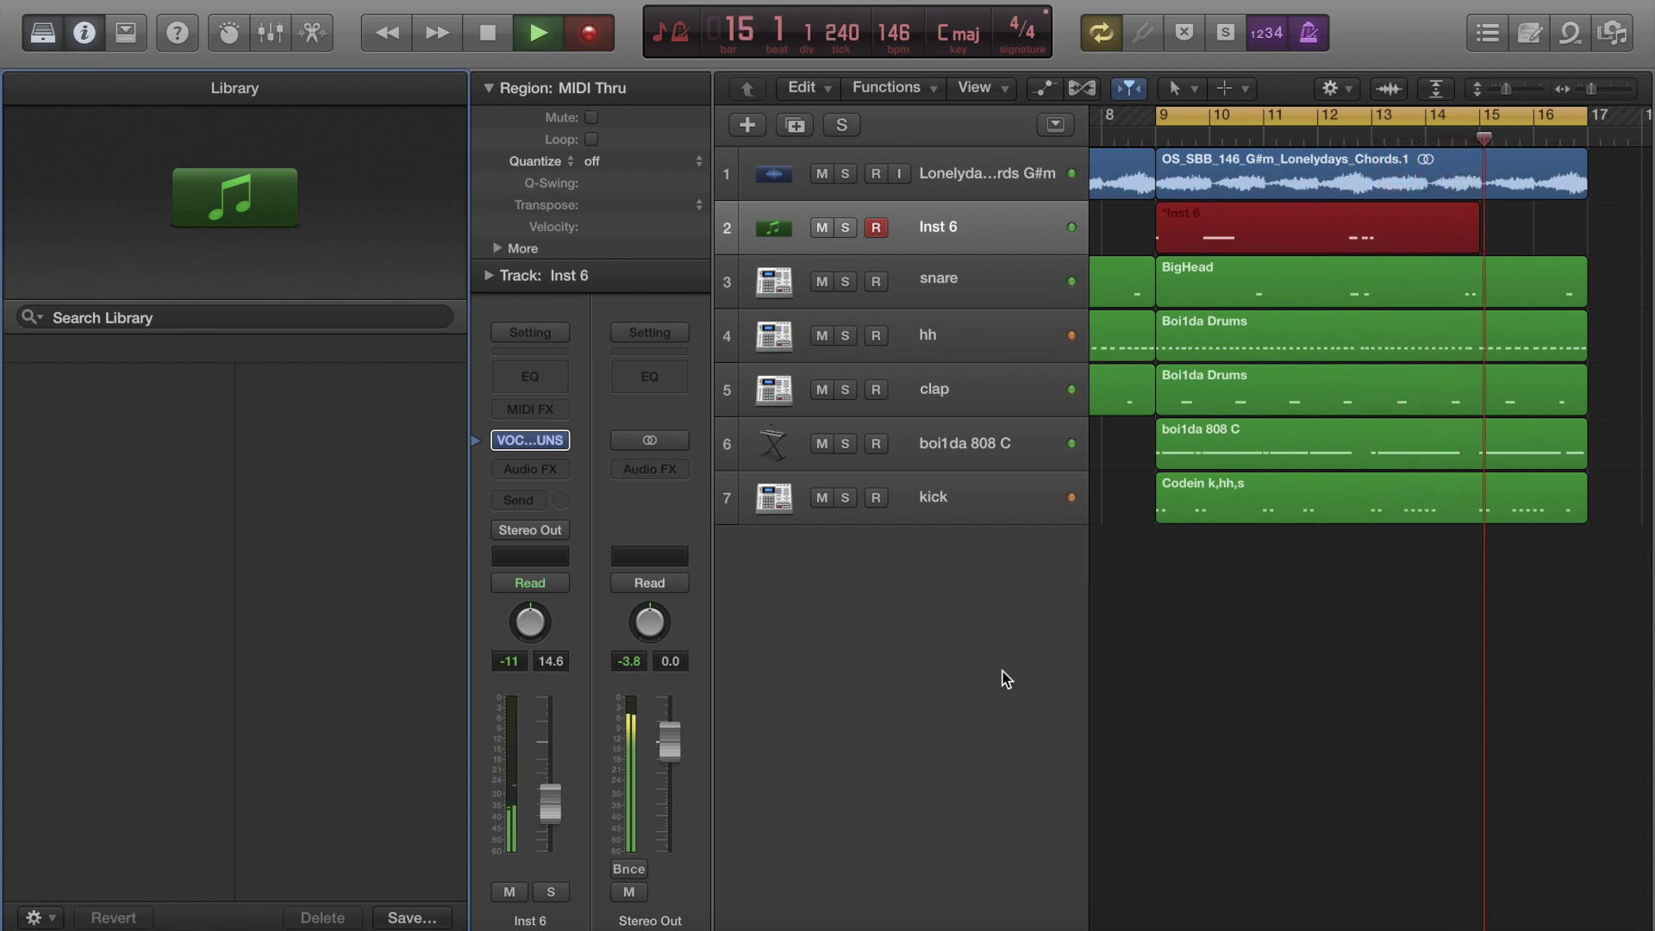
pyautogui.press('space')
pyautogui.moveTo(1480, 234); pyautogui.dragTo(1586, 234)
pyautogui.press('s')
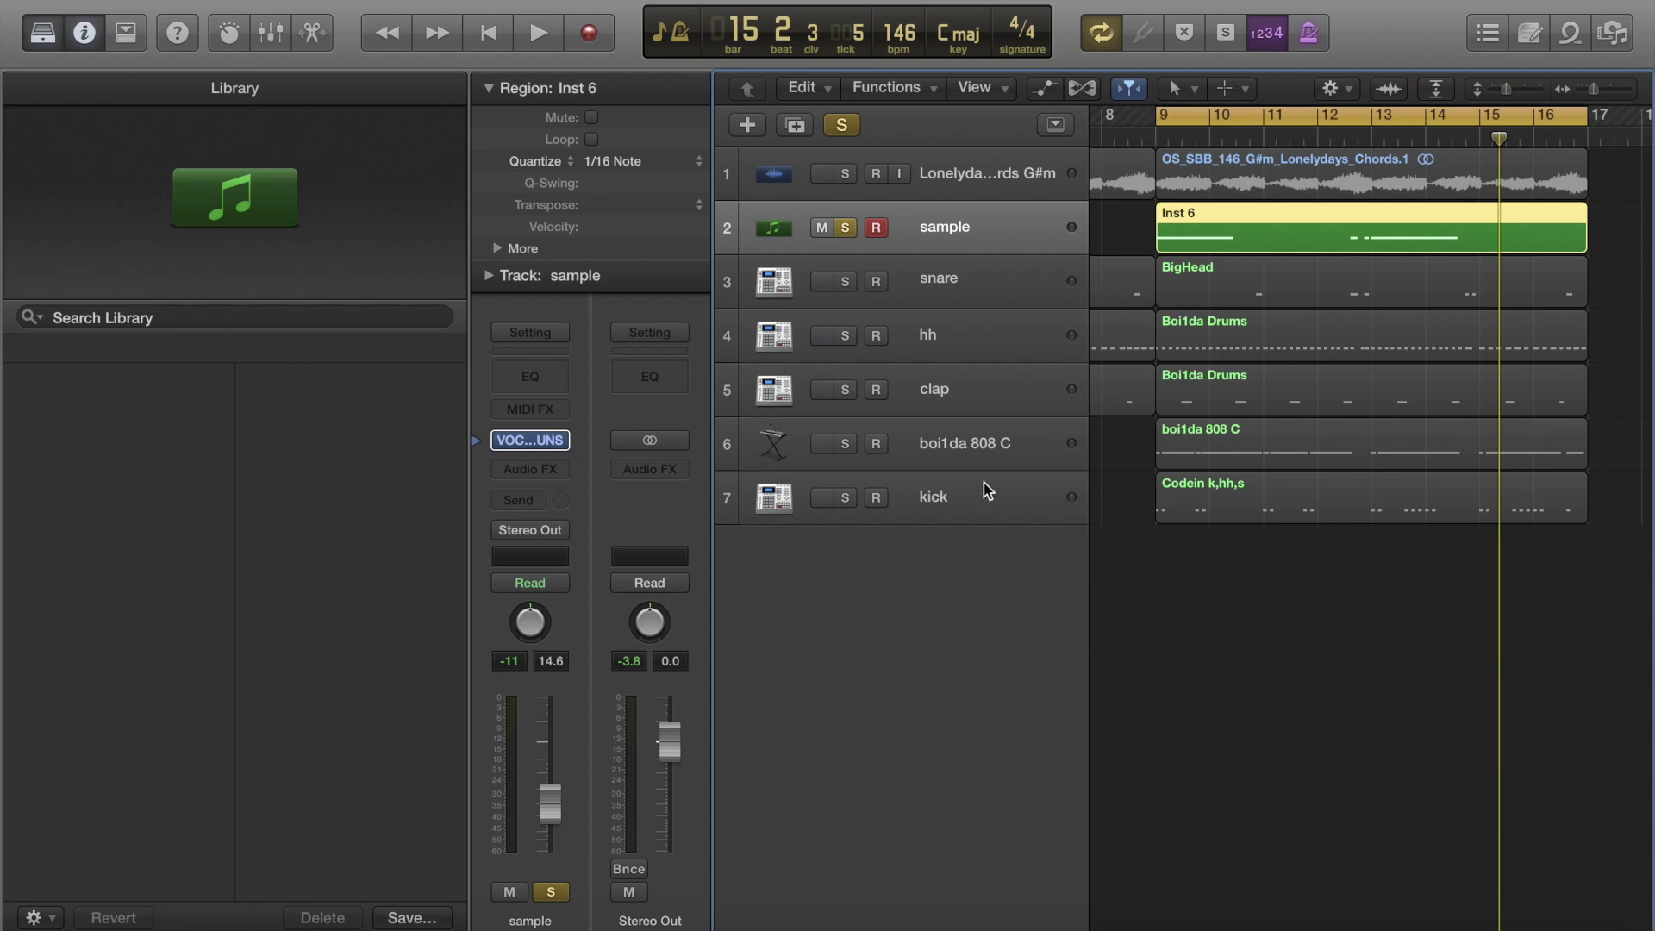
# Save the project as 'Lonely Days' on the iCloud Desktop.
pyautogui.press('super+s')
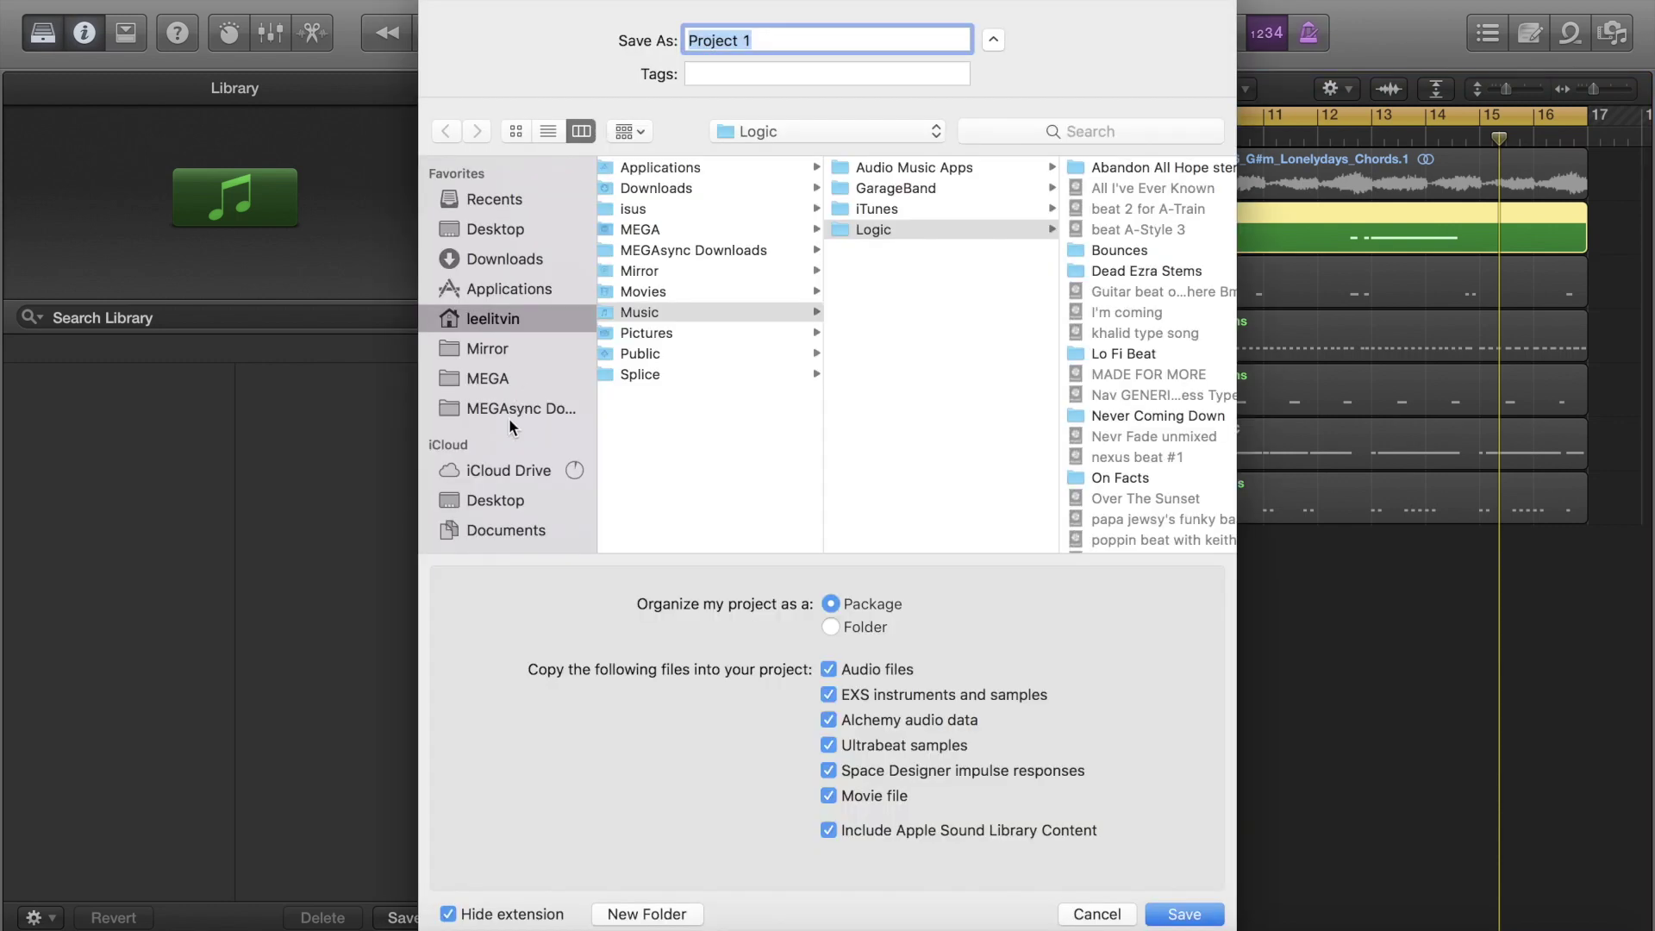
pyautogui.click(513, 500)
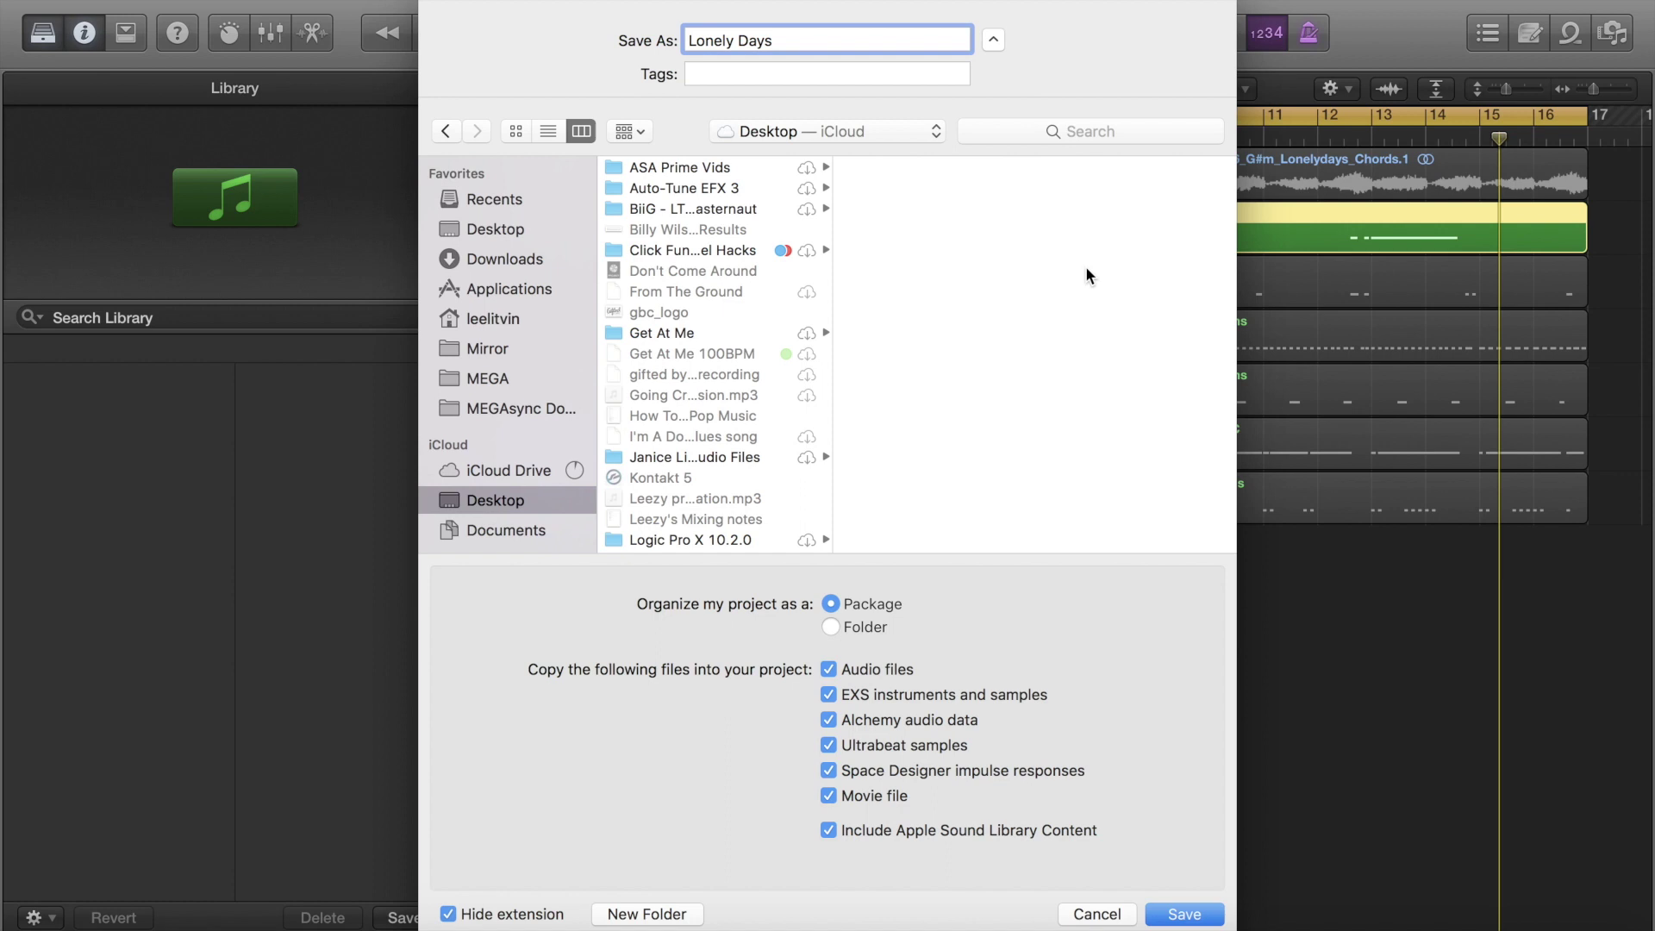
pyautogui.press('Return')
# Insert a Channel EQ on the sample track with a steep low cut near 360 Hz and a high cut.
pyautogui.press('space')
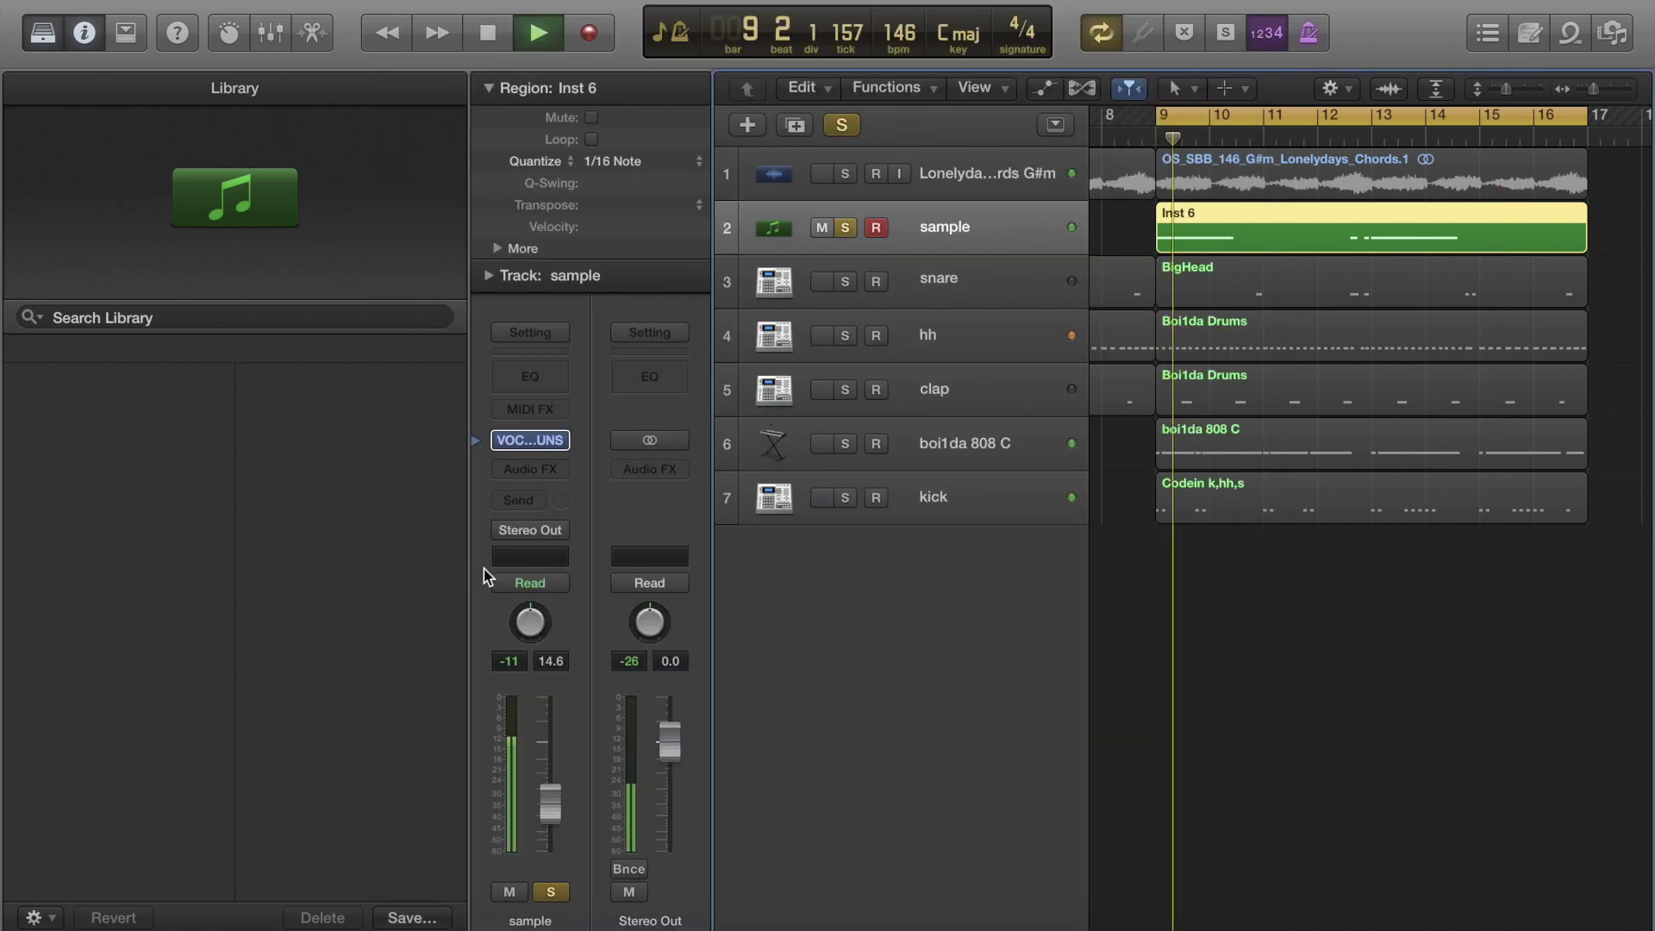
pyautogui.click(529, 385)
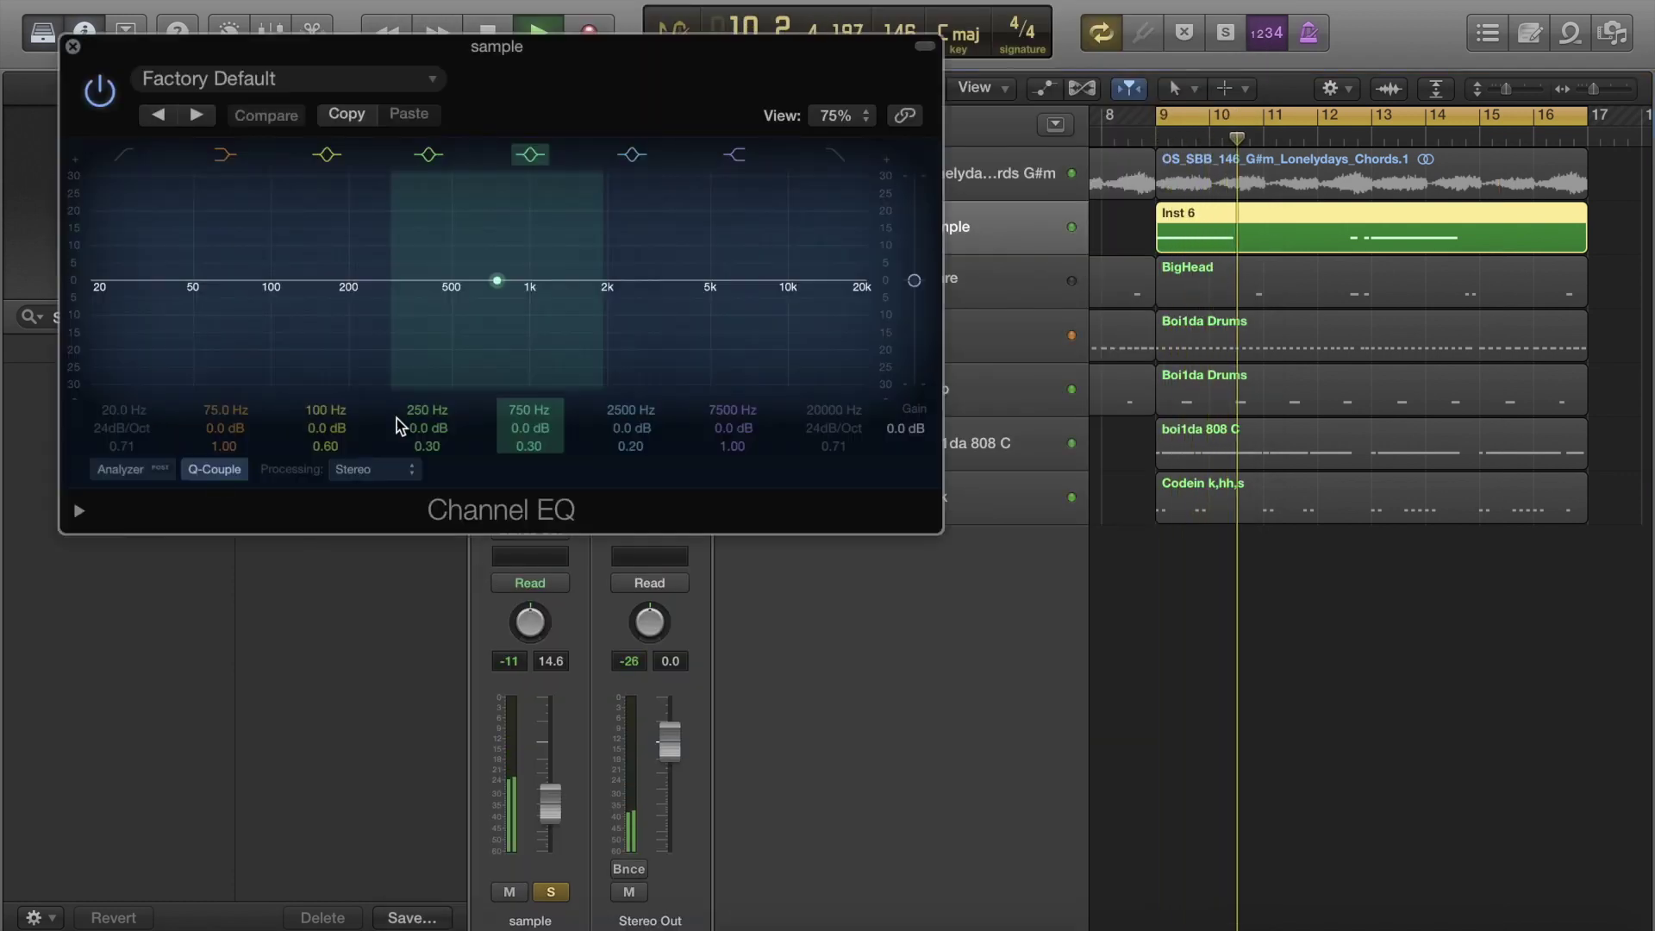
pyautogui.click(124, 155)
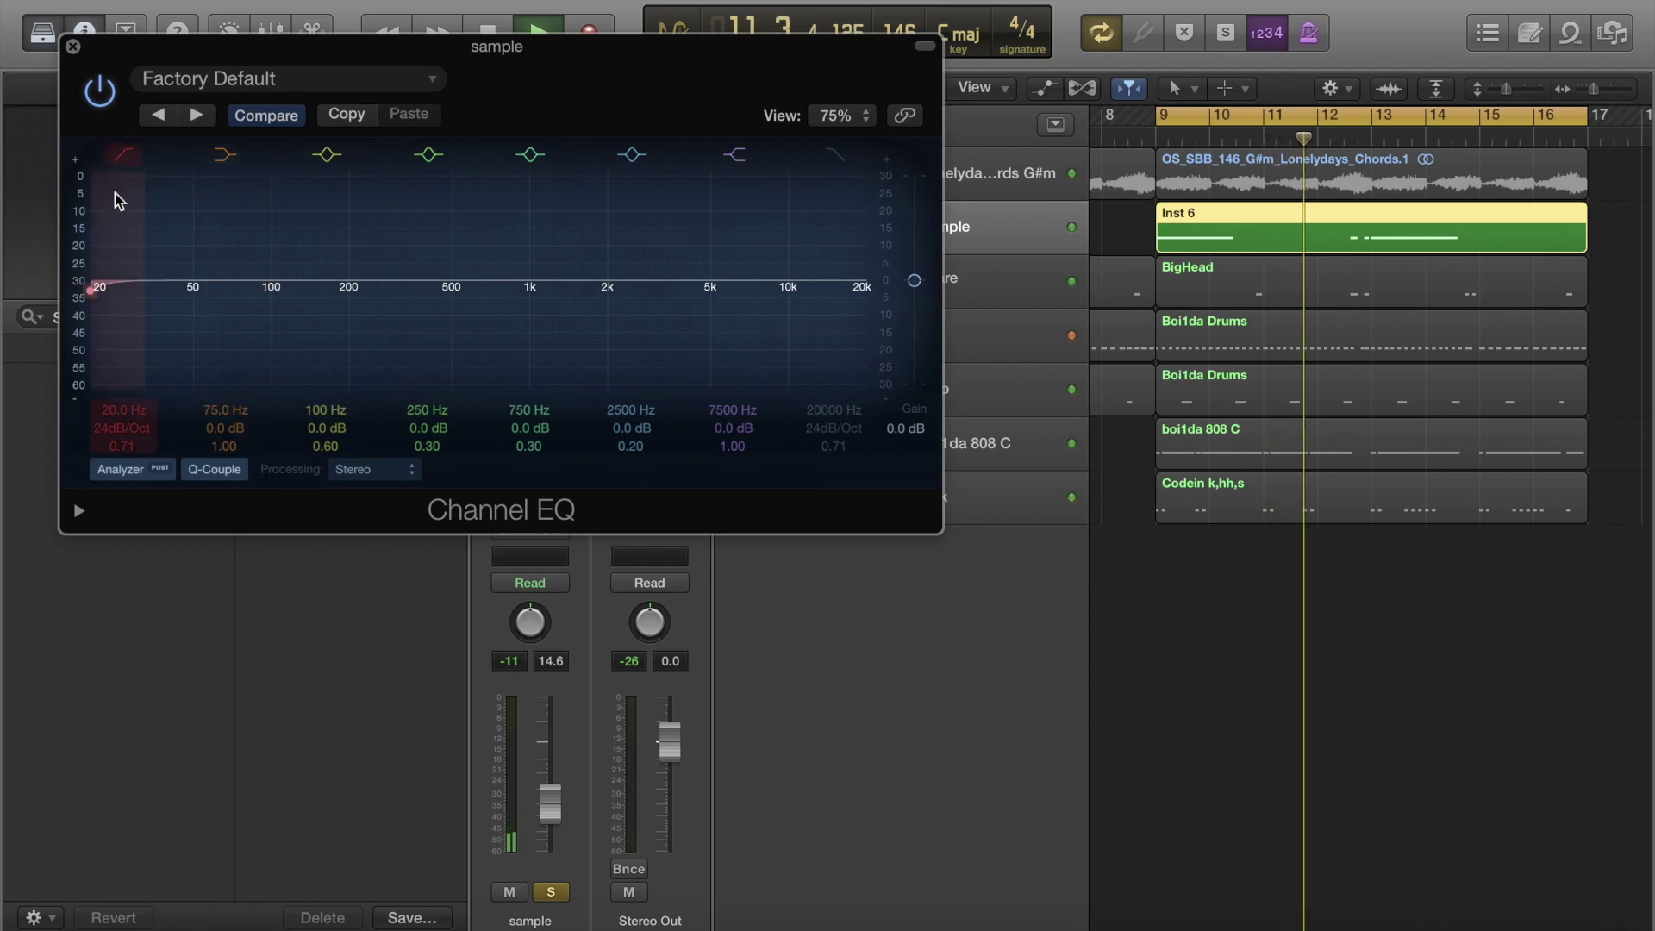
pyautogui.moveTo(119, 200); pyautogui.dragTo(407, 293)
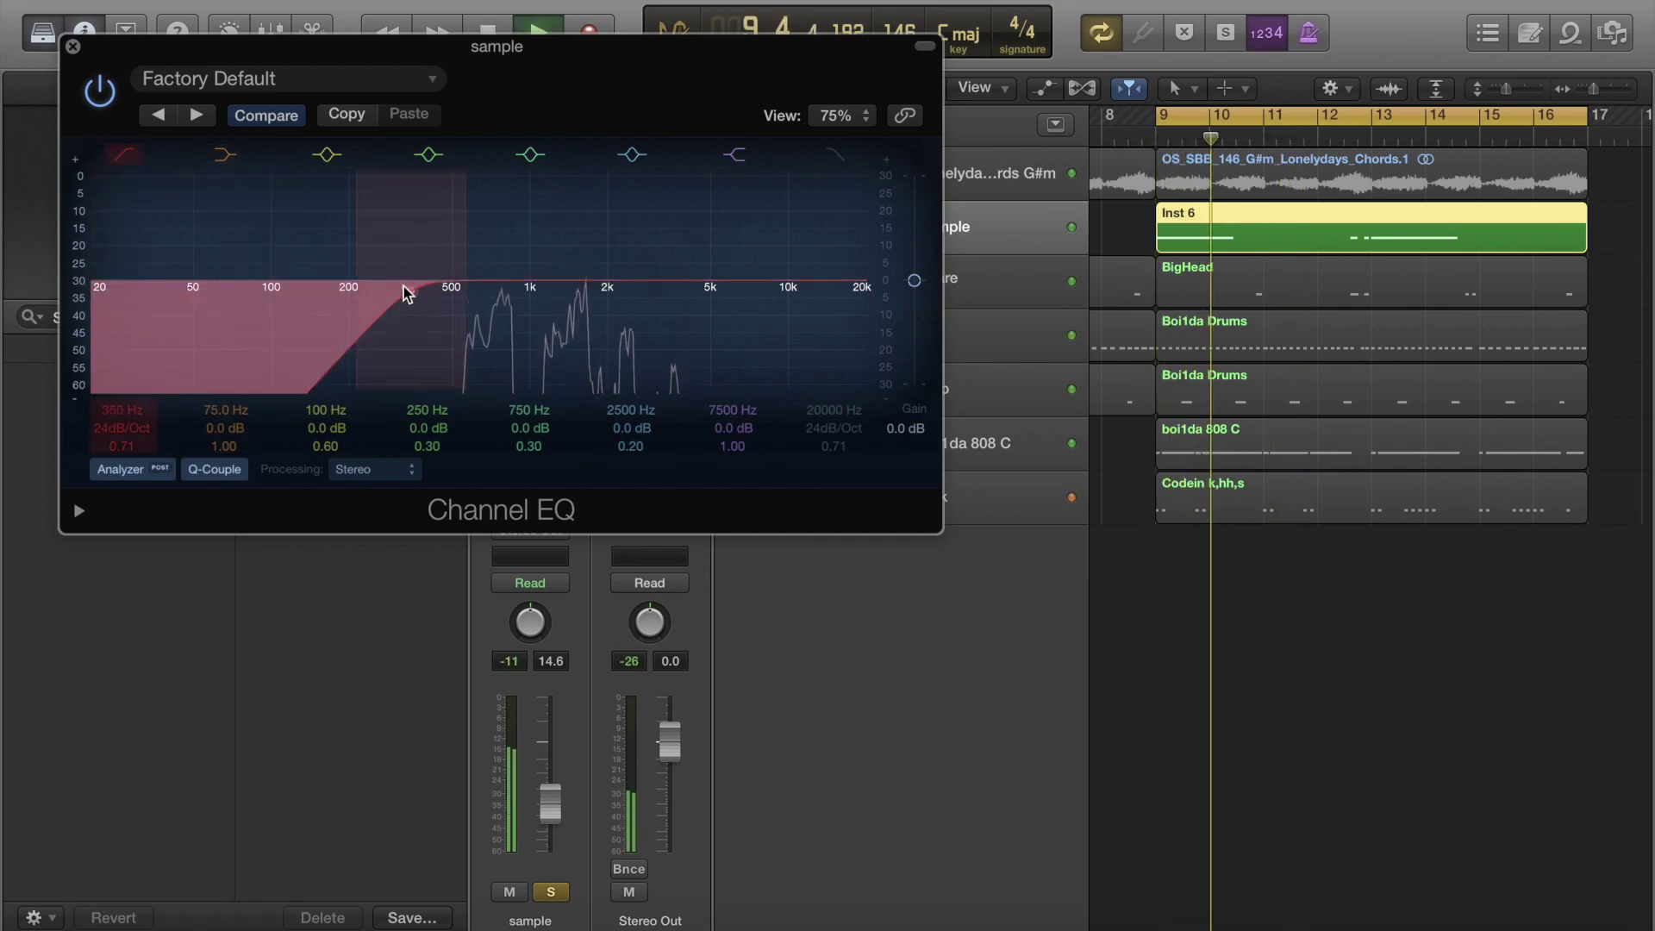
pyautogui.moveTo(854, 173); pyautogui.dragTo(665, 295)
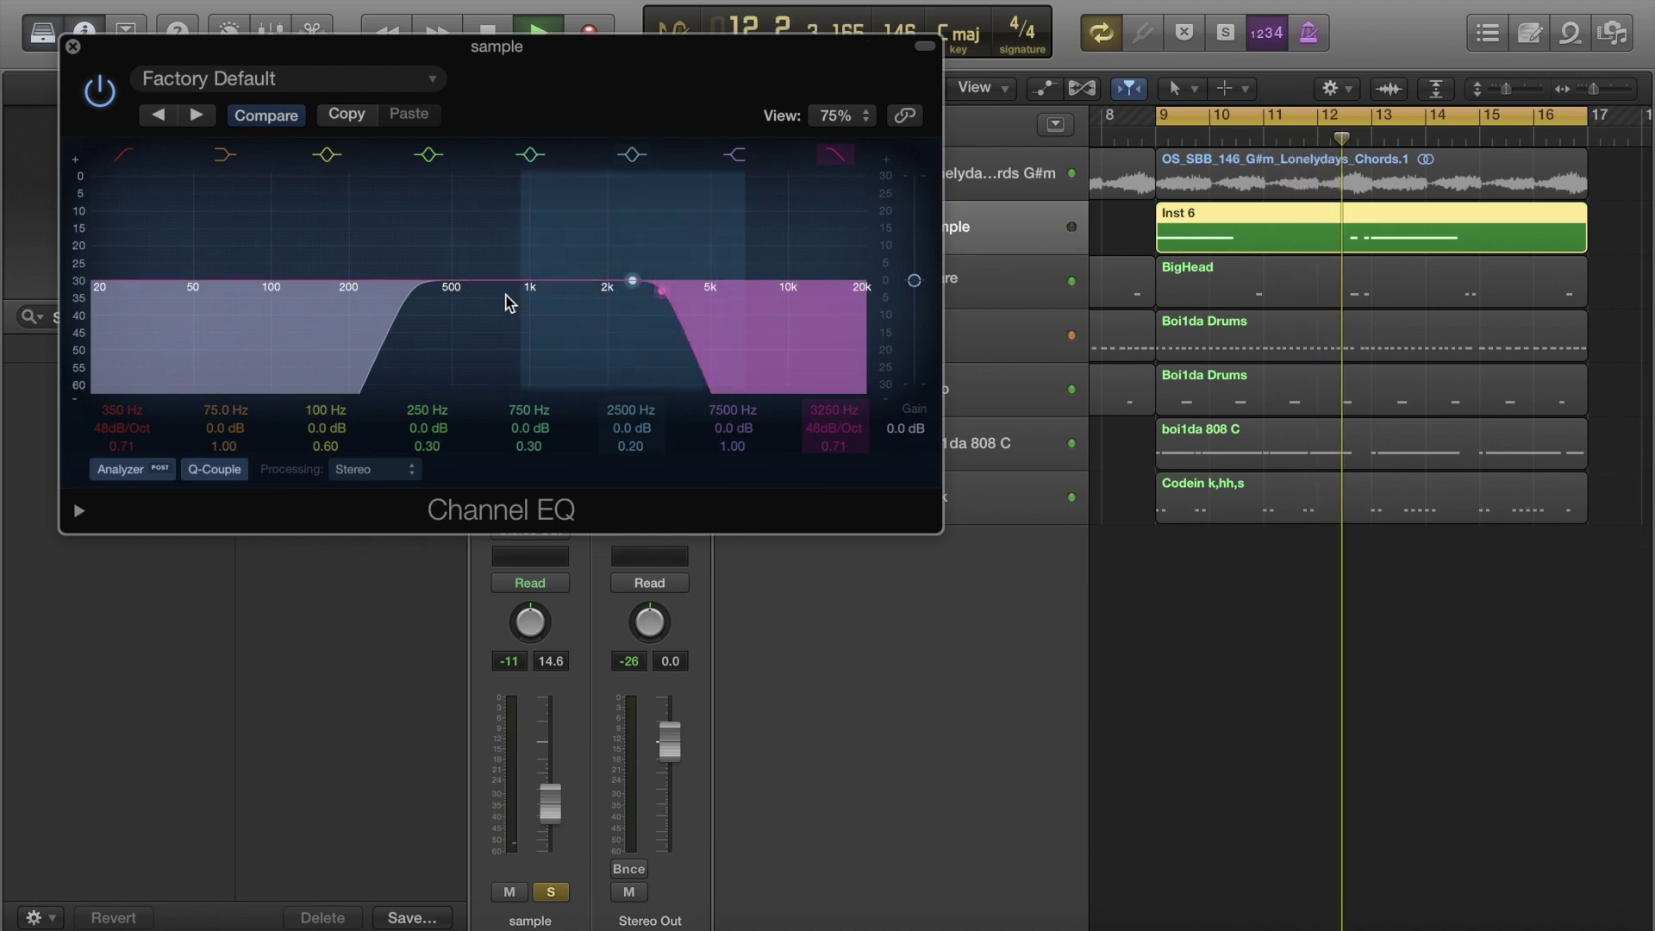
# Add a narrow 3 dB boost at 1240 Hz and set the cuts to 500 Hz and 4400 Hz.
pyautogui.moveTo(509, 302); pyautogui.dragTo(553, 270)
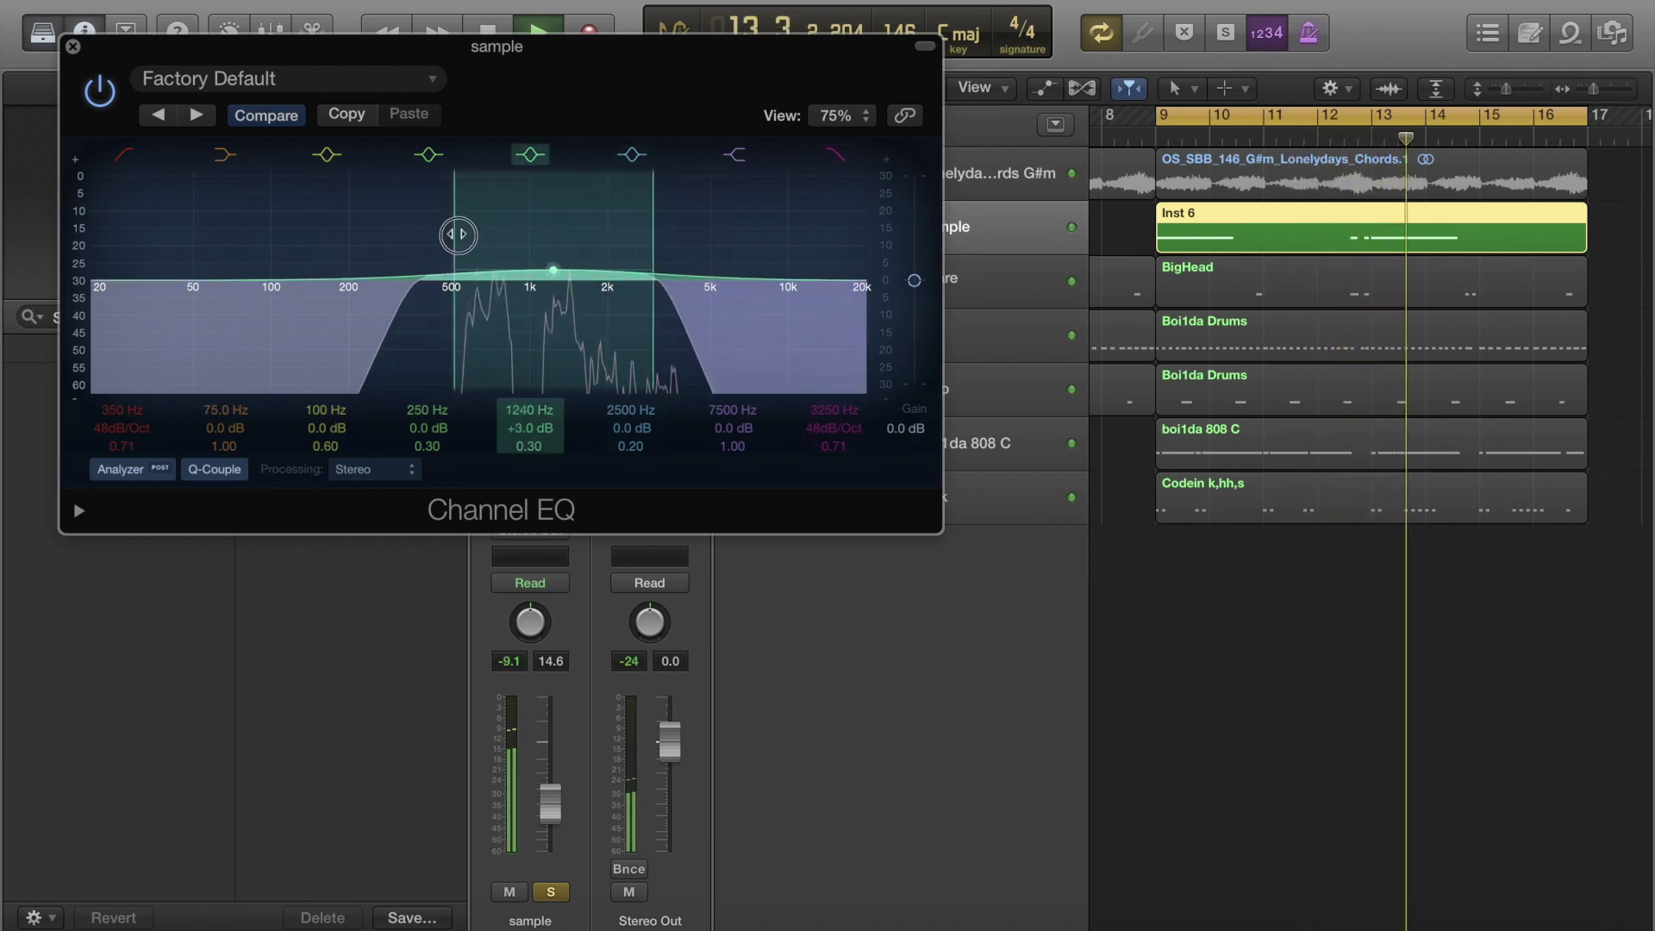
pyautogui.moveTo(457, 233); pyautogui.dragTo(480, 230)
pyautogui.moveTo(668, 315); pyautogui.dragTo(723, 335)
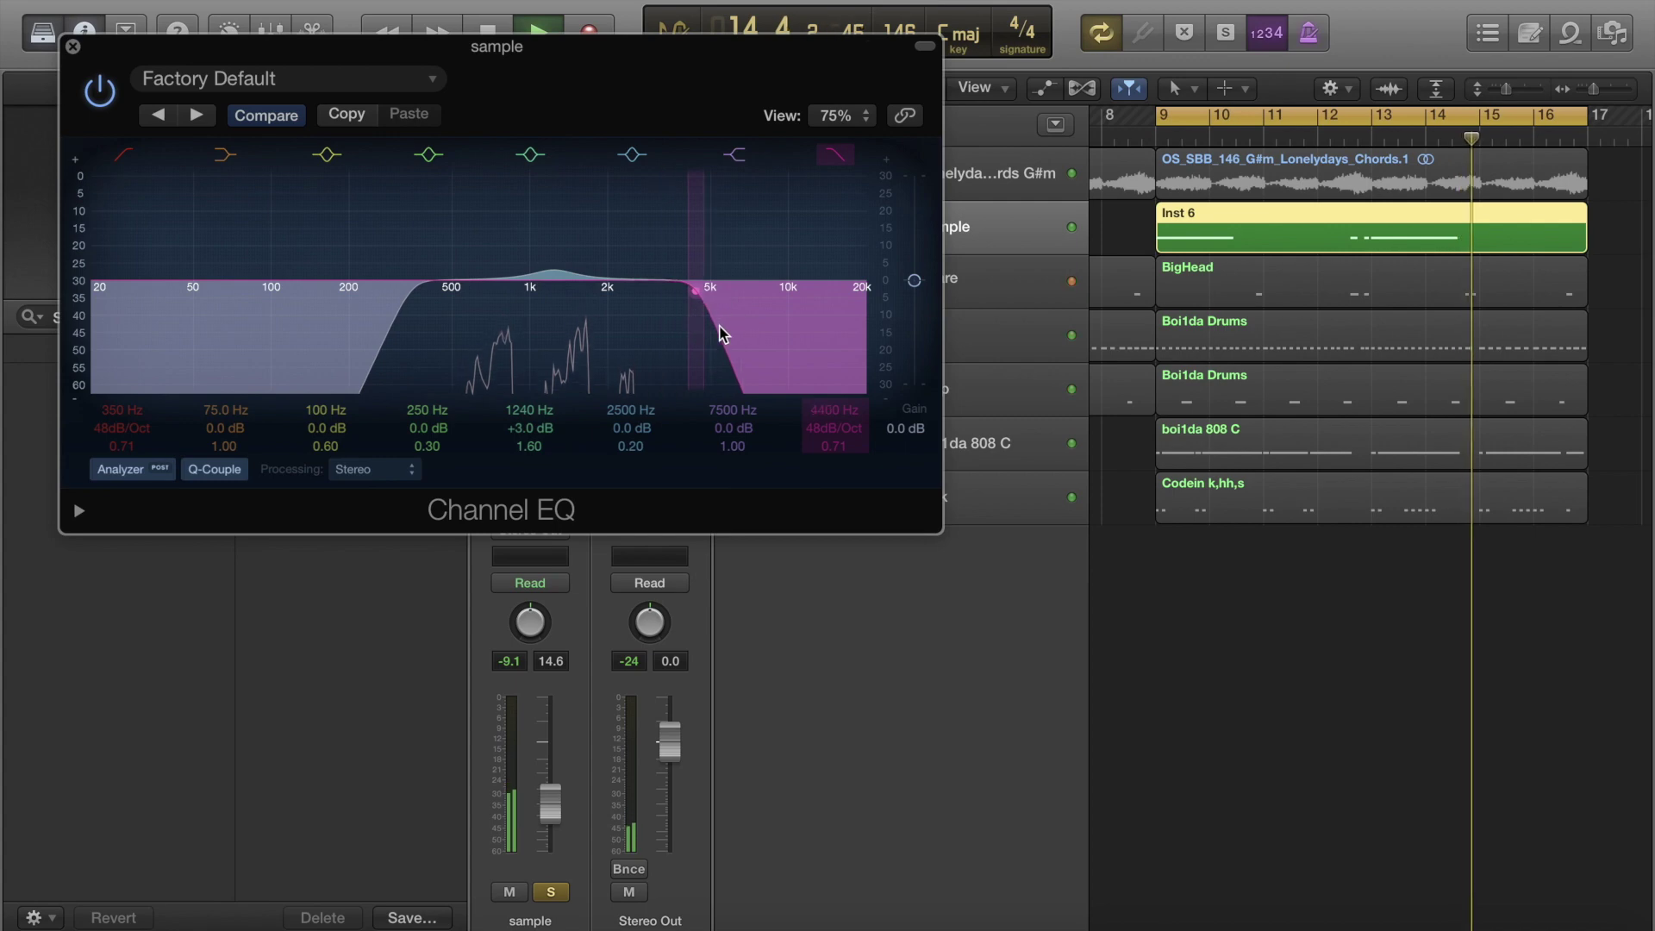
pyautogui.moveTo(406, 325); pyautogui.dragTo(447, 325)
pyautogui.click(104, 84)
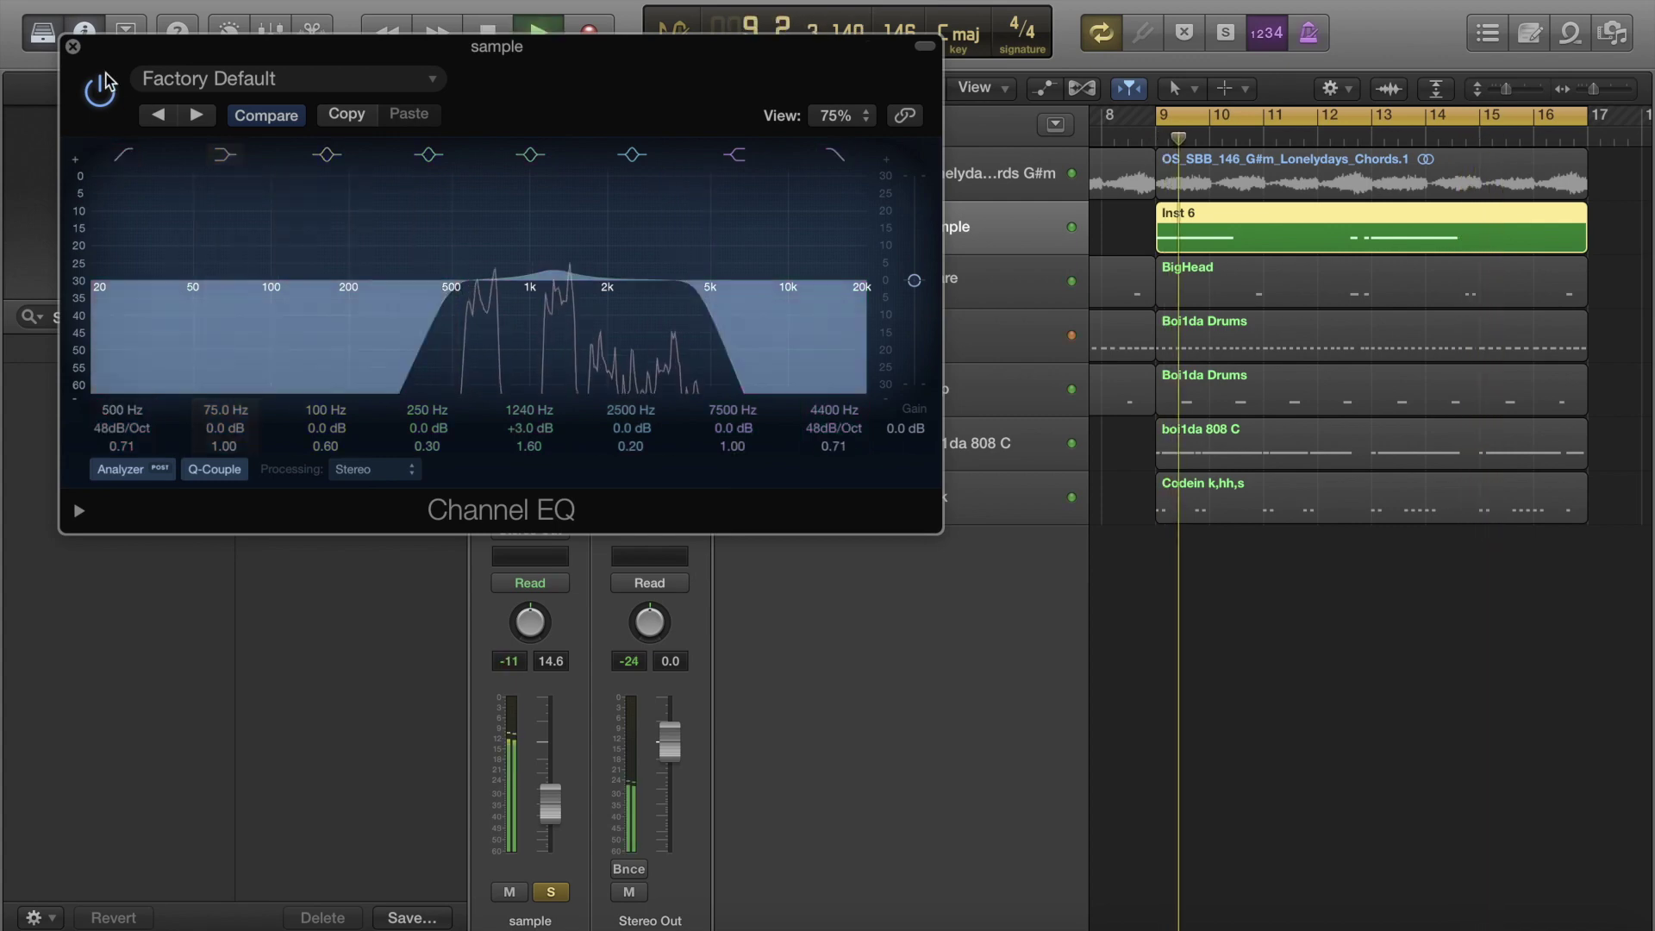
pyautogui.click(72, 46)
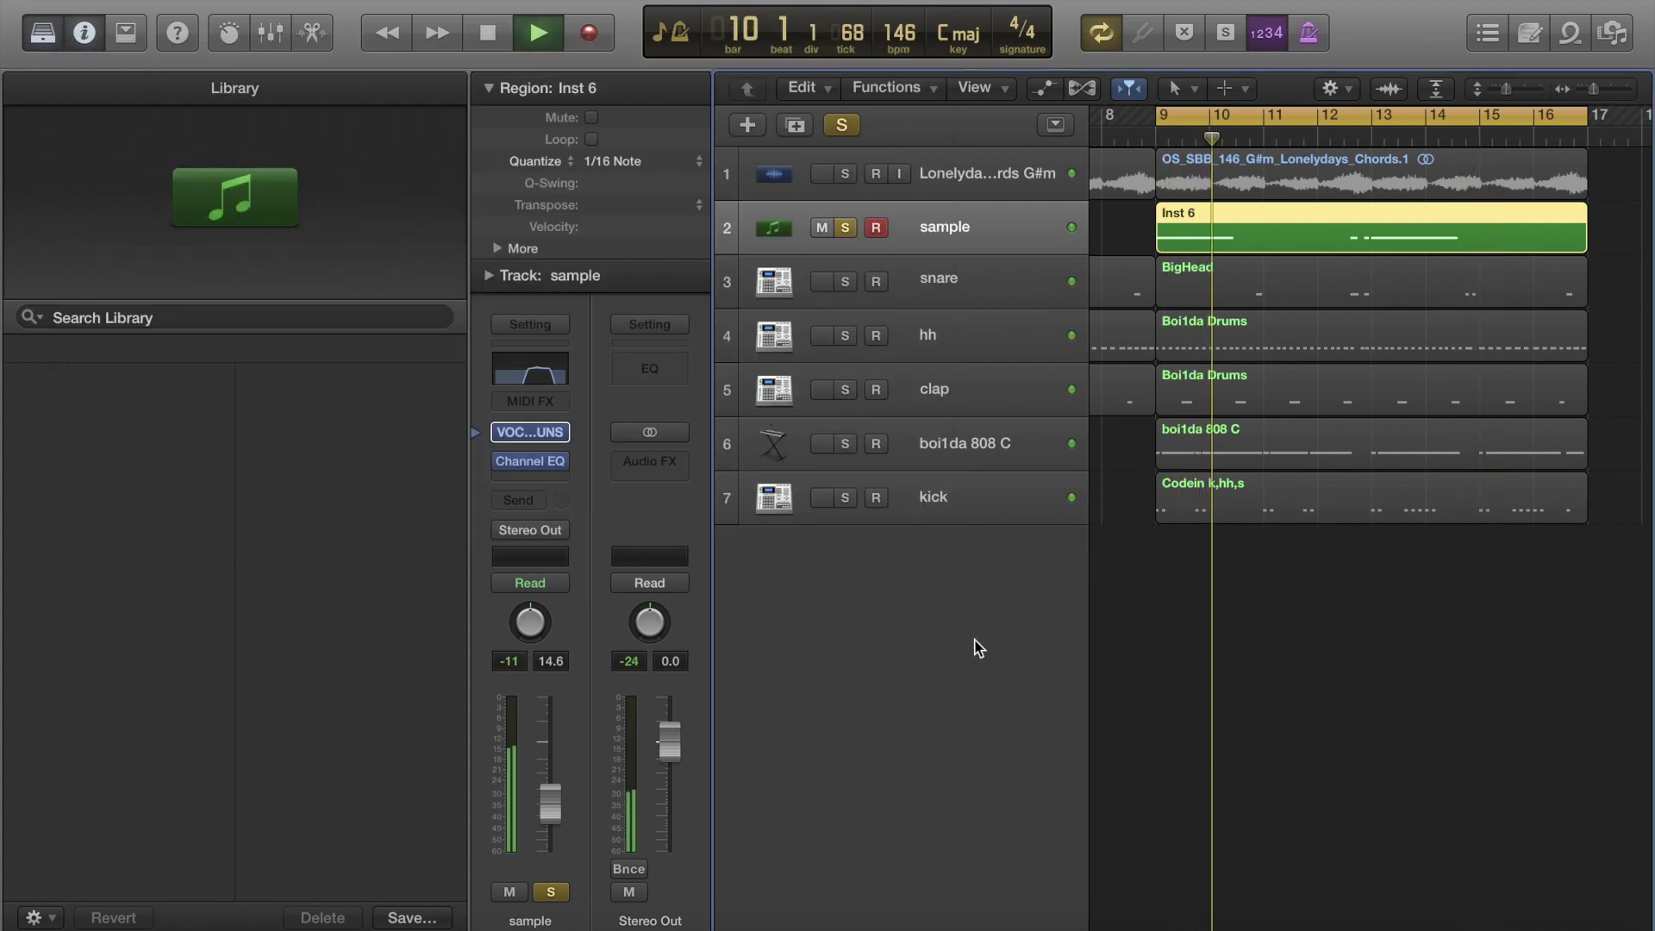
pyautogui.click(556, 479)
# Add PlatinumVerb at about 40% wet with less dry, then unsolo so the full beat plays.
pyautogui.click(732, 715)
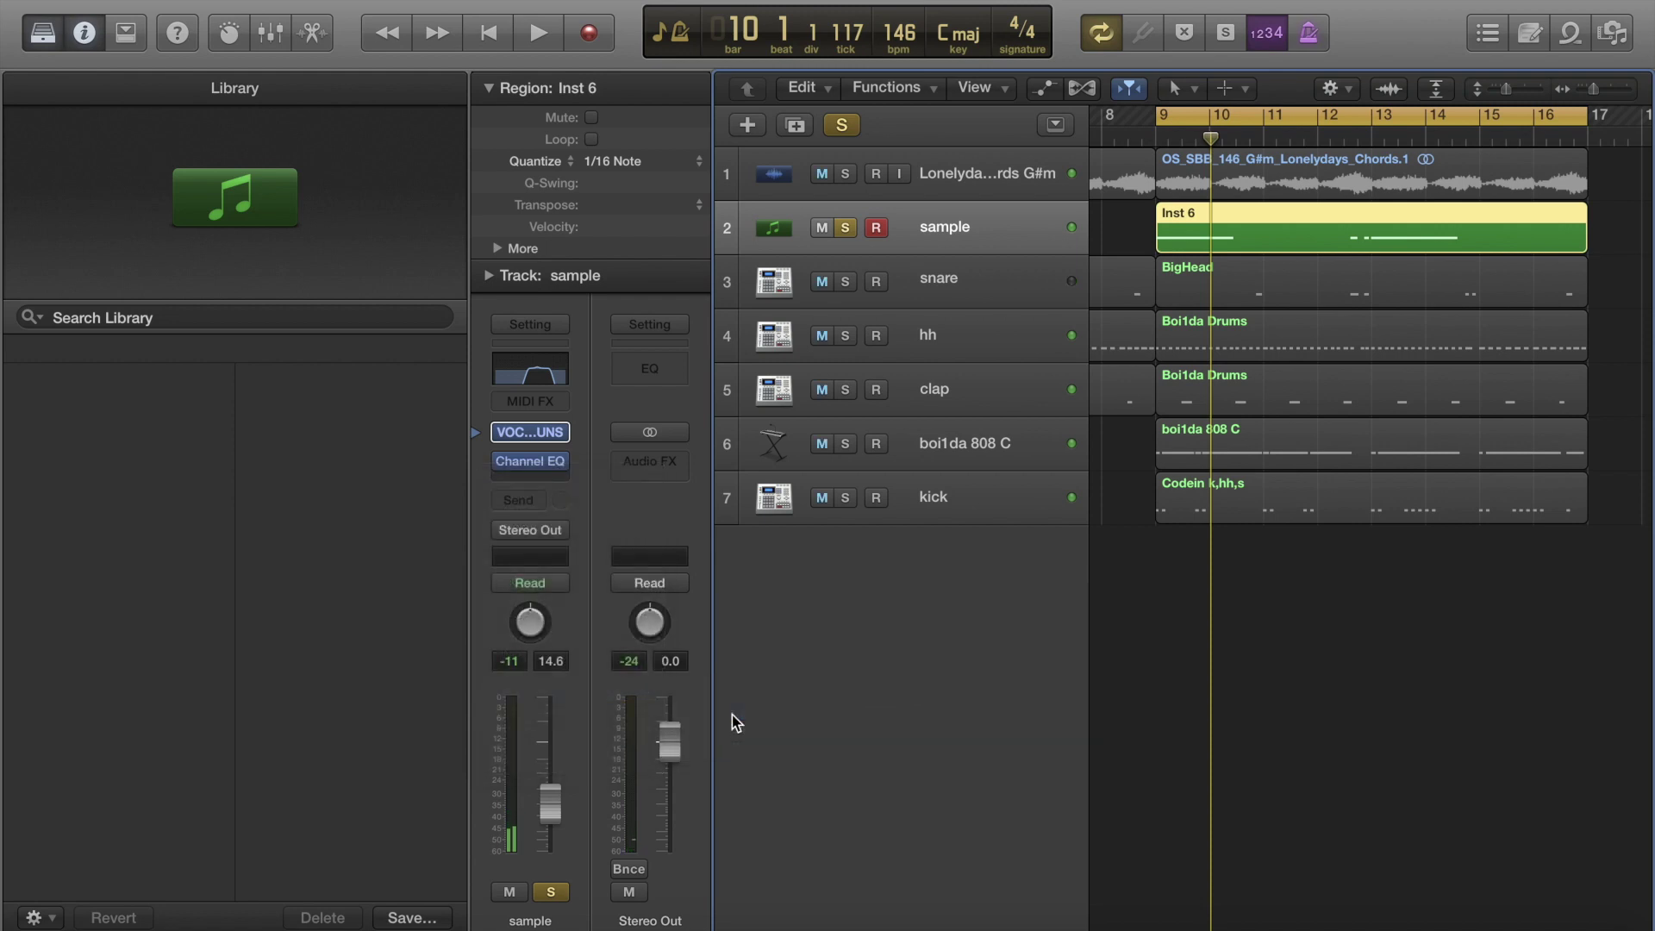
pyautogui.press('space')
pyautogui.moveTo(664, 277); pyautogui.dragTo(591, 296)
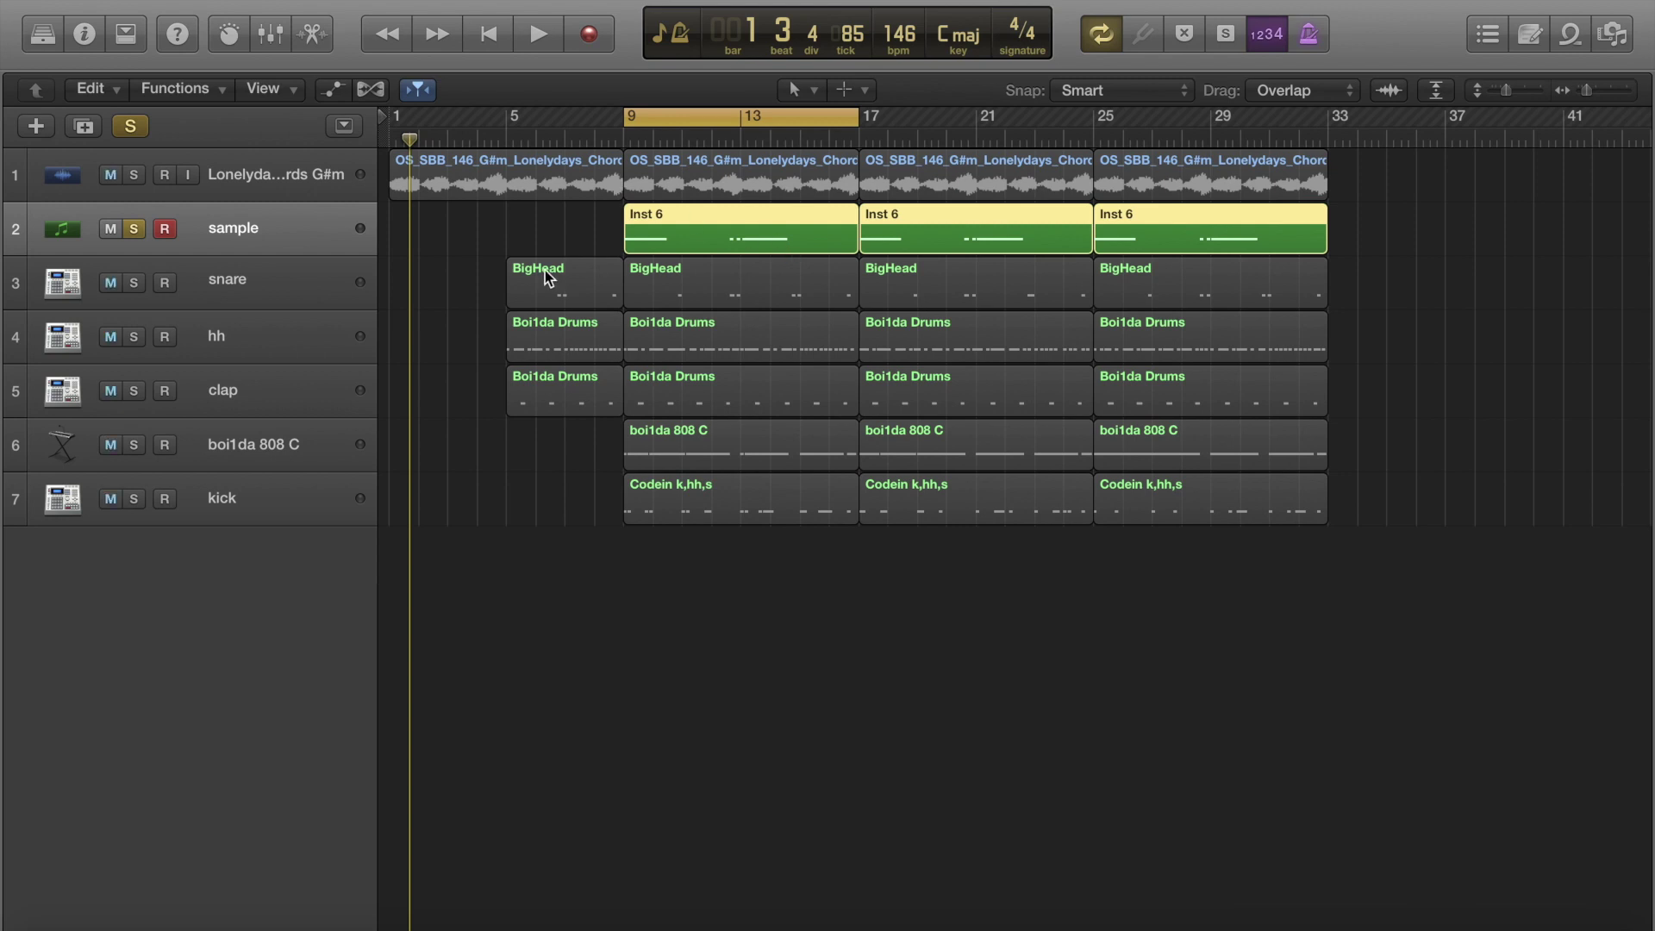
pyautogui.press('space')
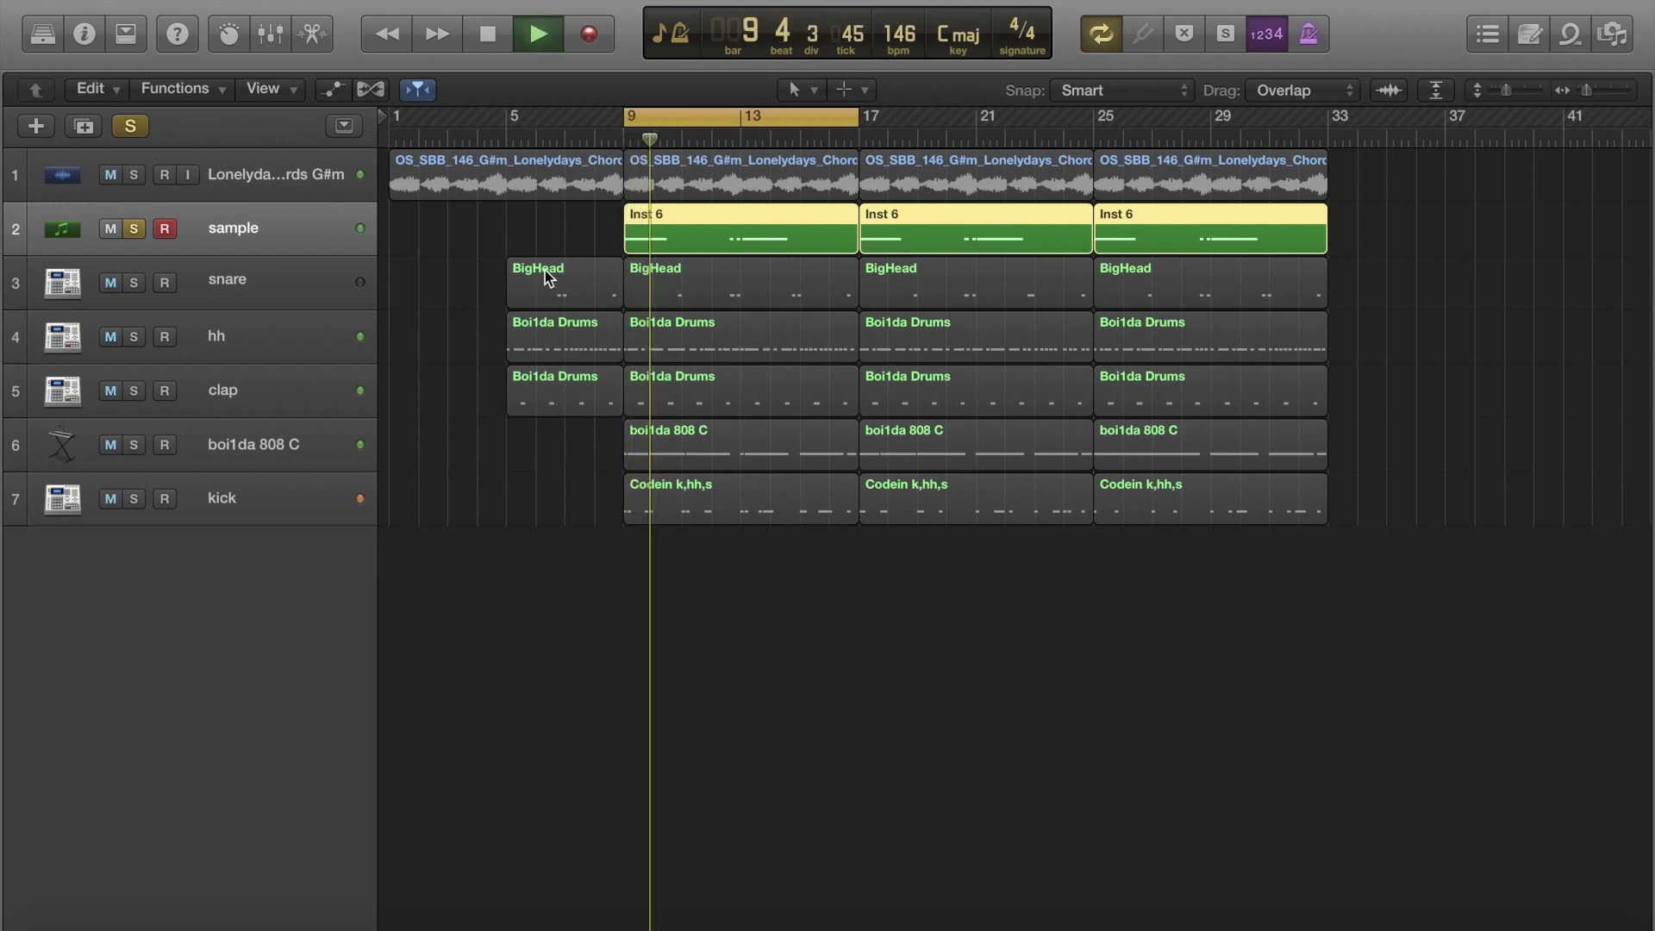
pyautogui.click(132, 127)
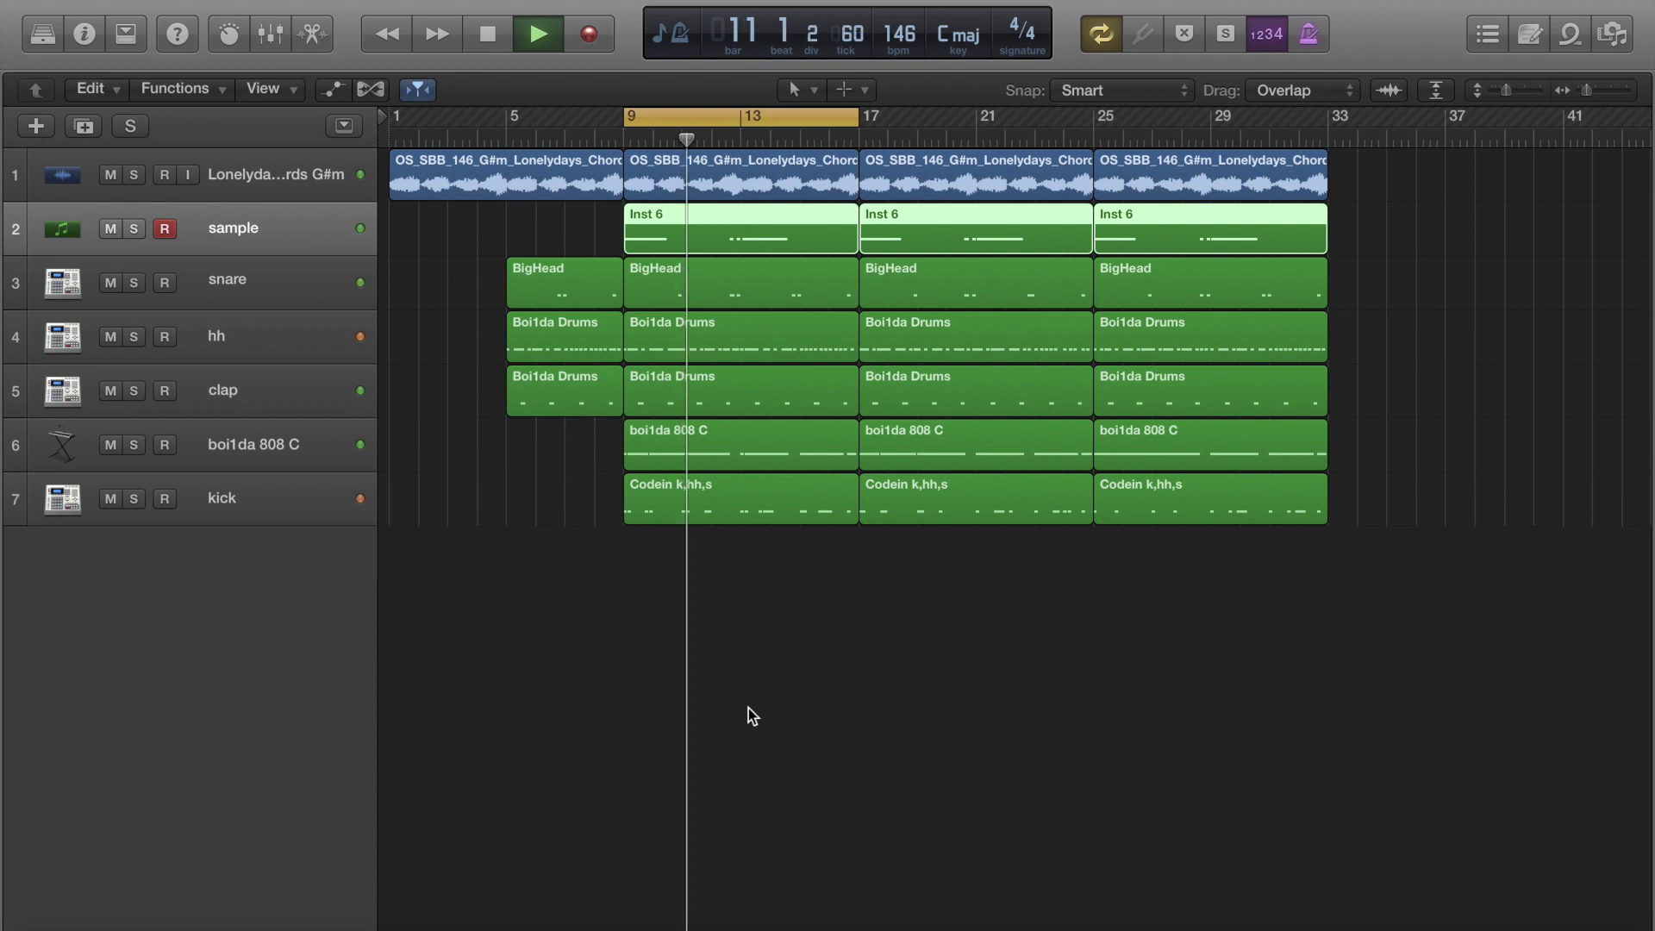